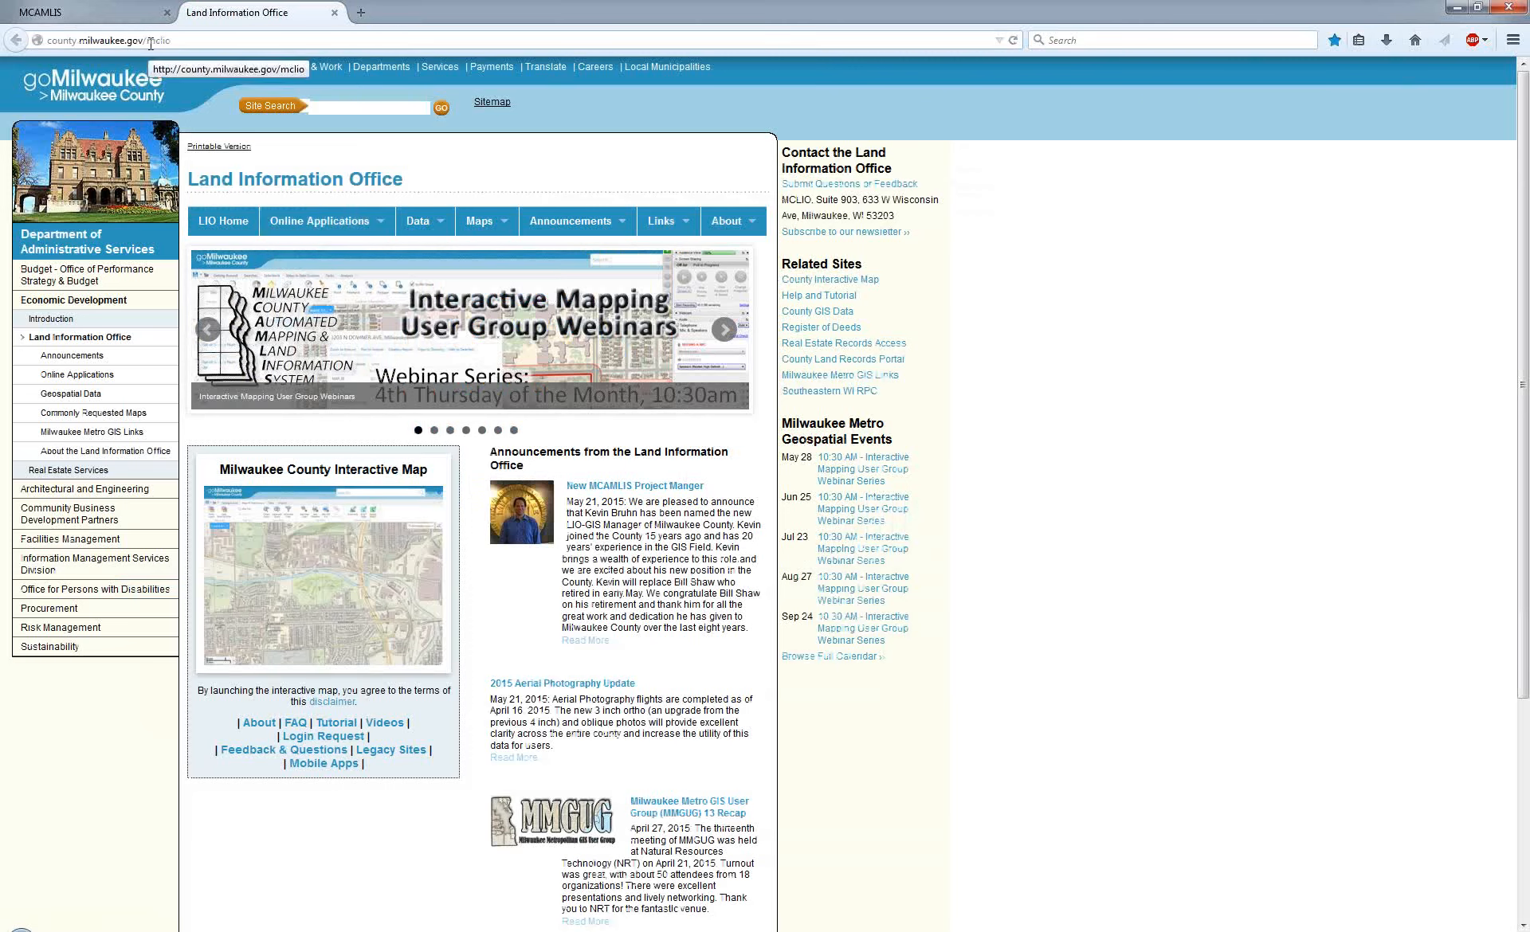
# Switch to the MCAMLIS interactive map page and place its browser tab after the Land Information Office one.
pyautogui.moveTo(305, 528)
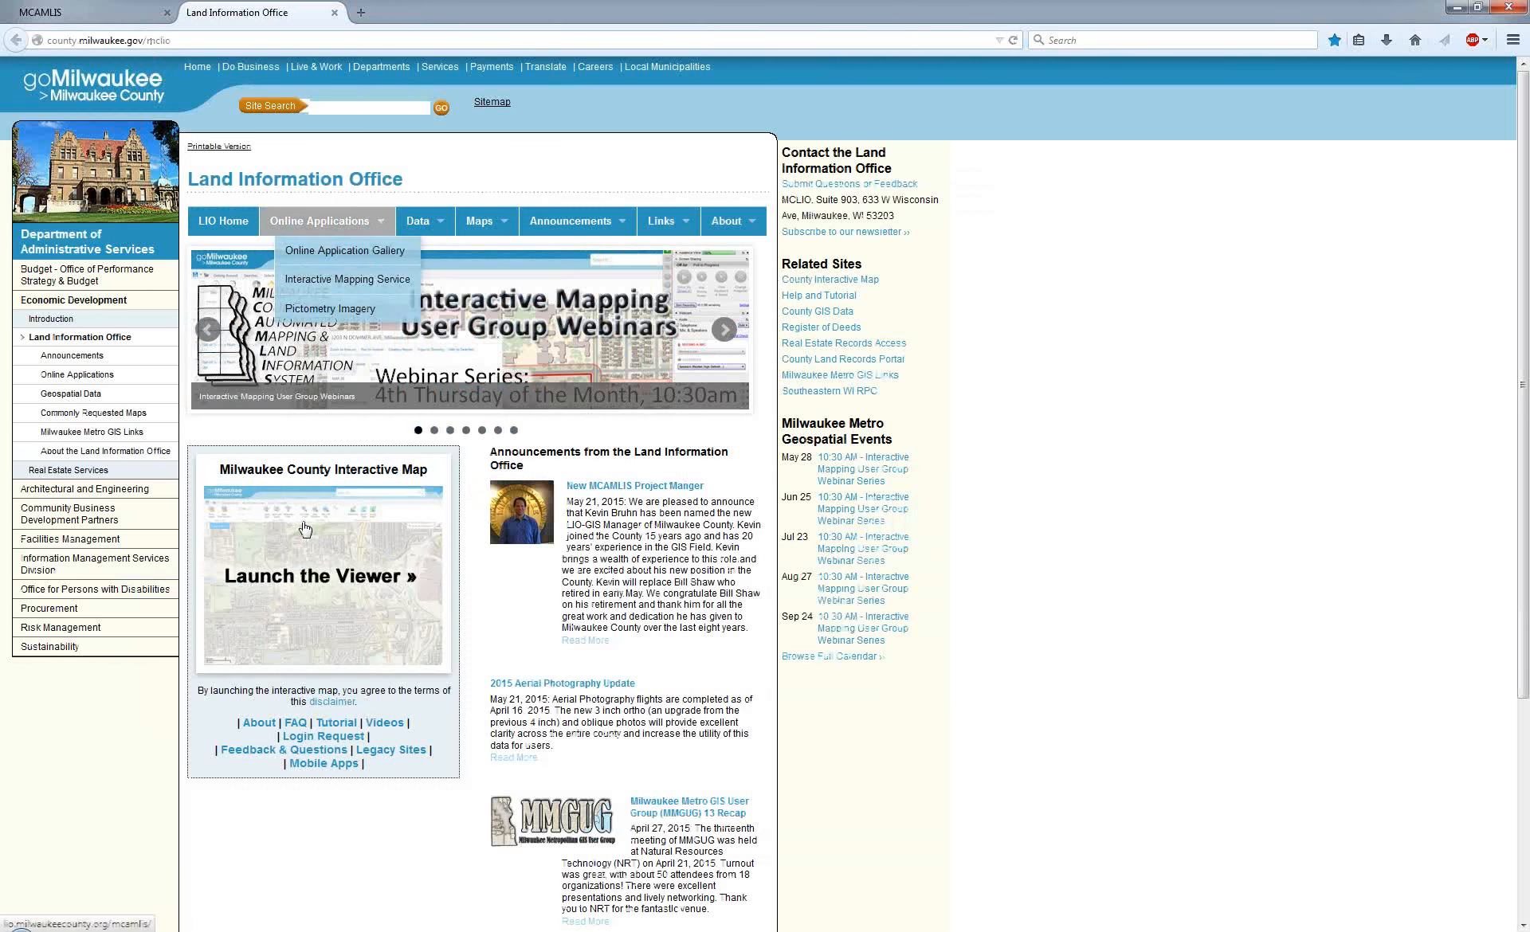
pyautogui.click(79, 17)
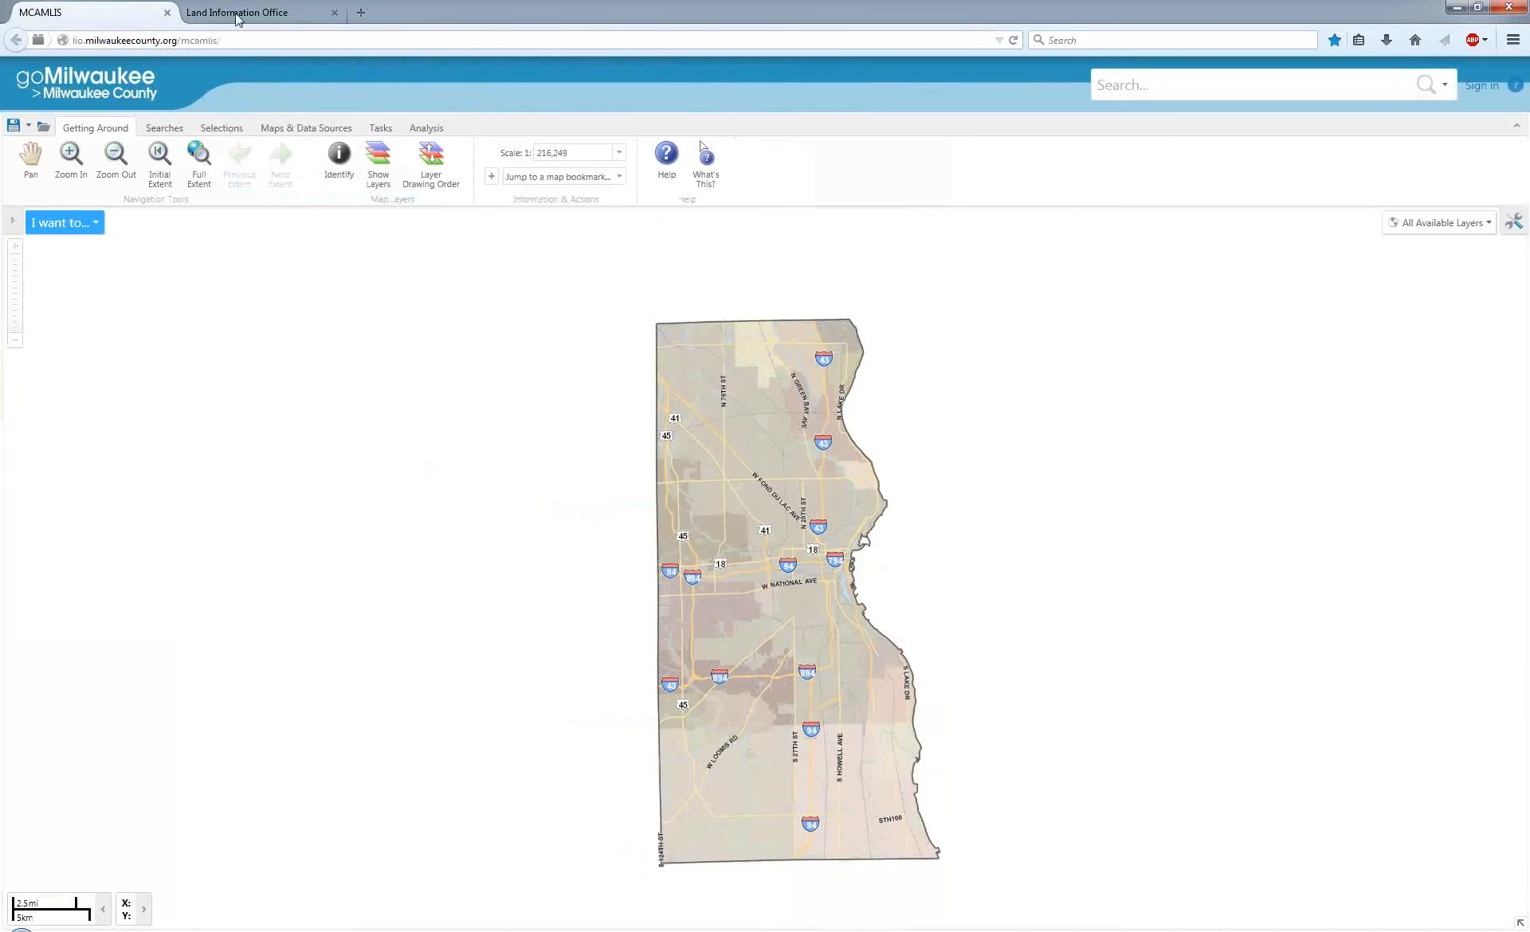
pyautogui.moveTo(83, 16); pyautogui.dragTo(375, 17)
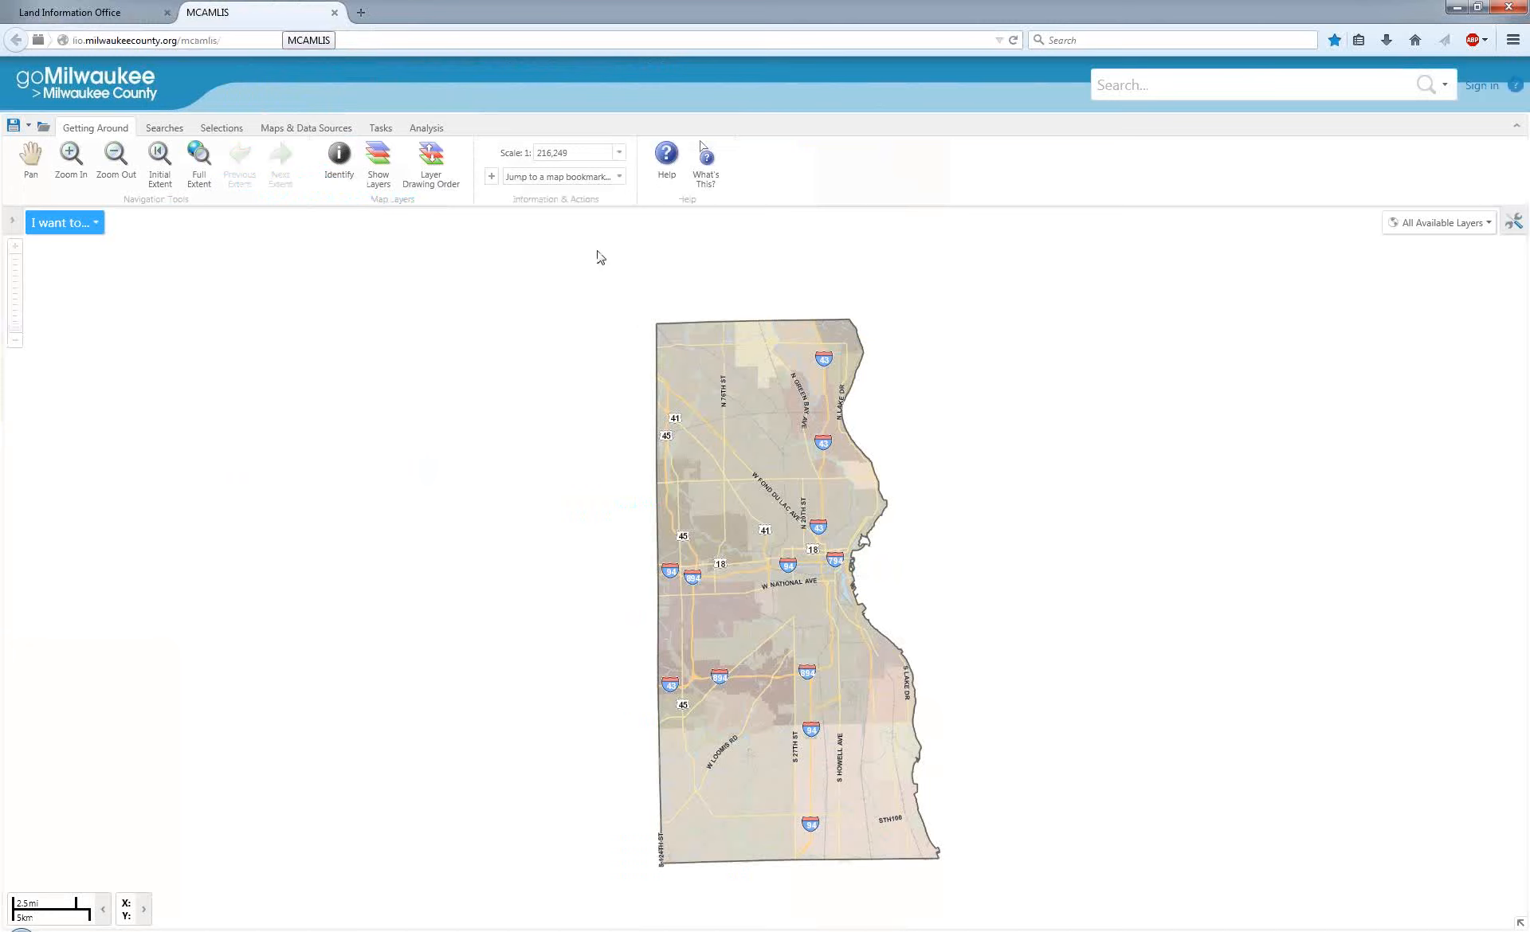
# Turn on the Cadastral layer for the residential blocks around S 69th St and S Massachusetts Ave.
pyautogui.scroll(6, 738, 657)
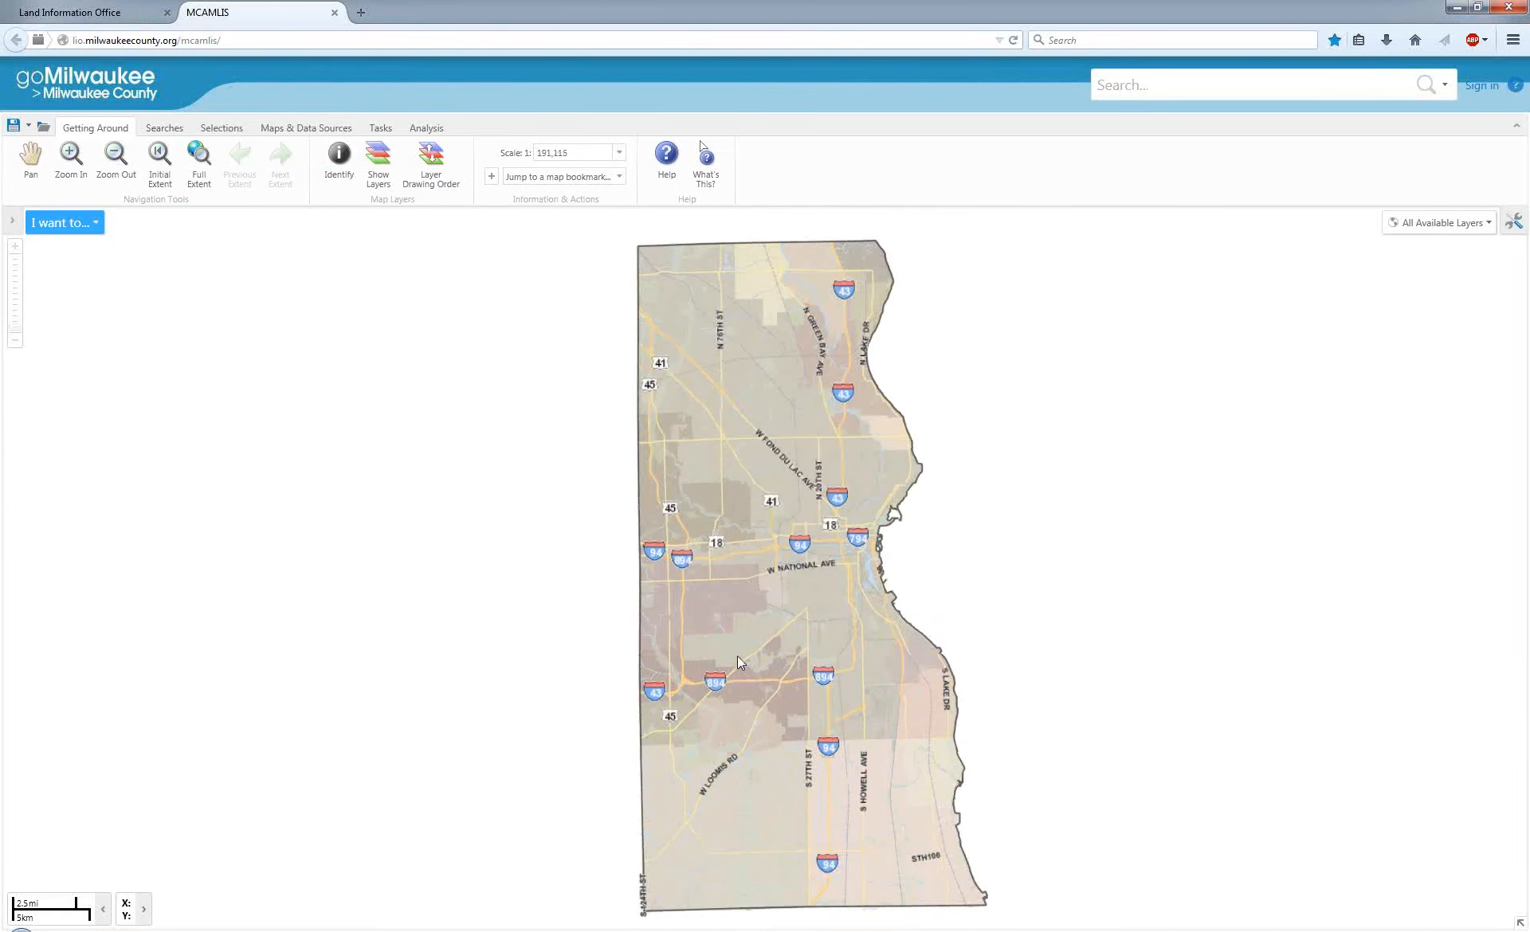
pyautogui.scroll(3, 738, 657)
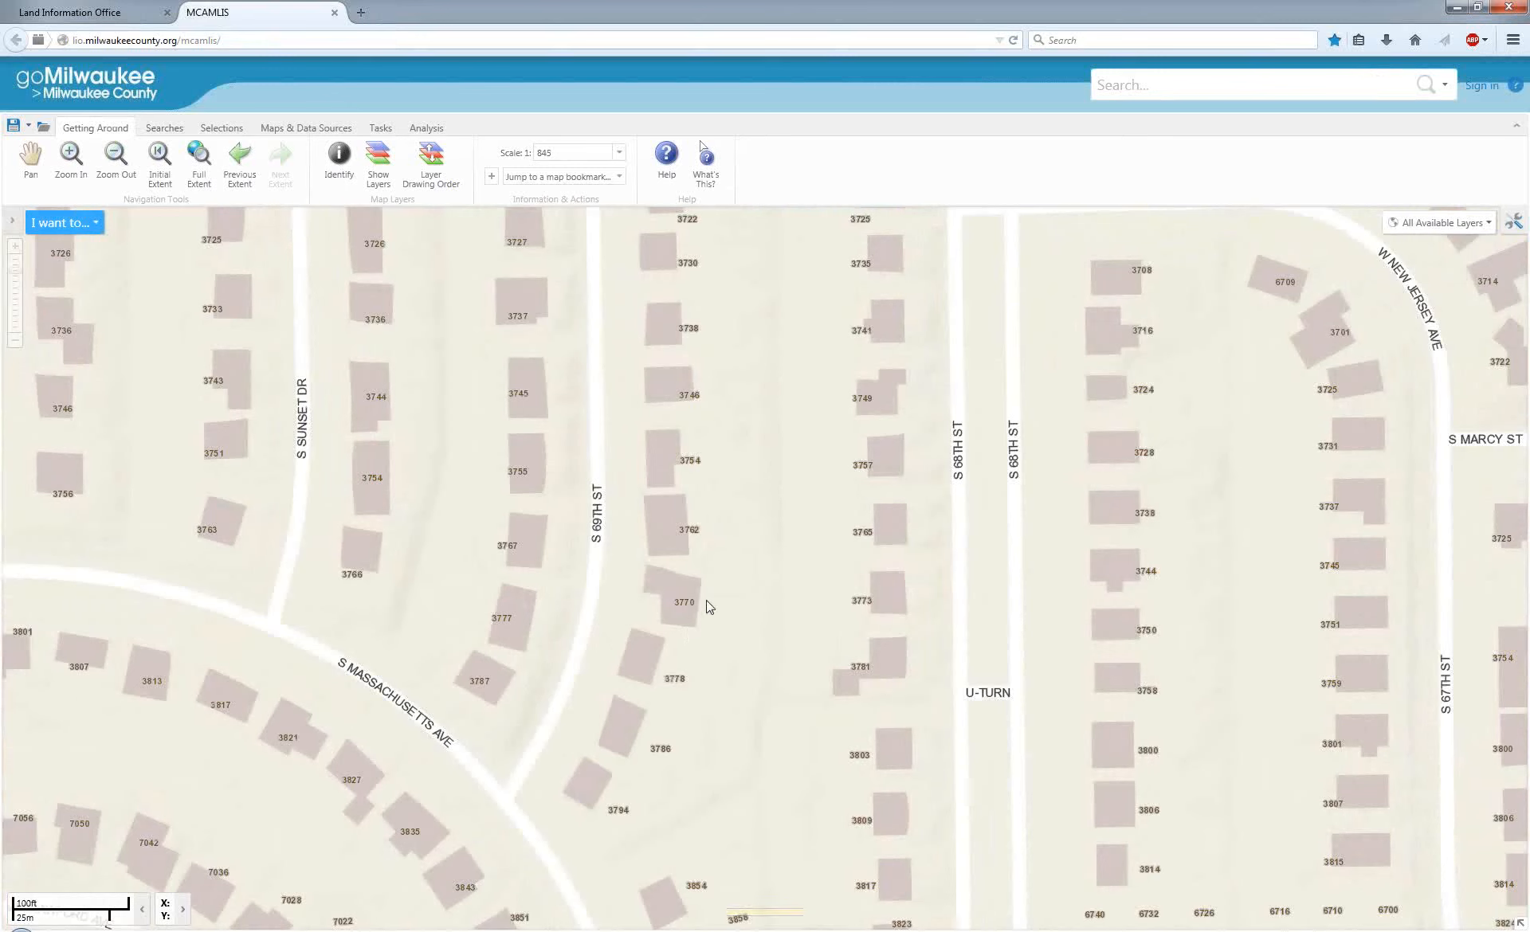
pyautogui.scroll(-2, 850, 511)
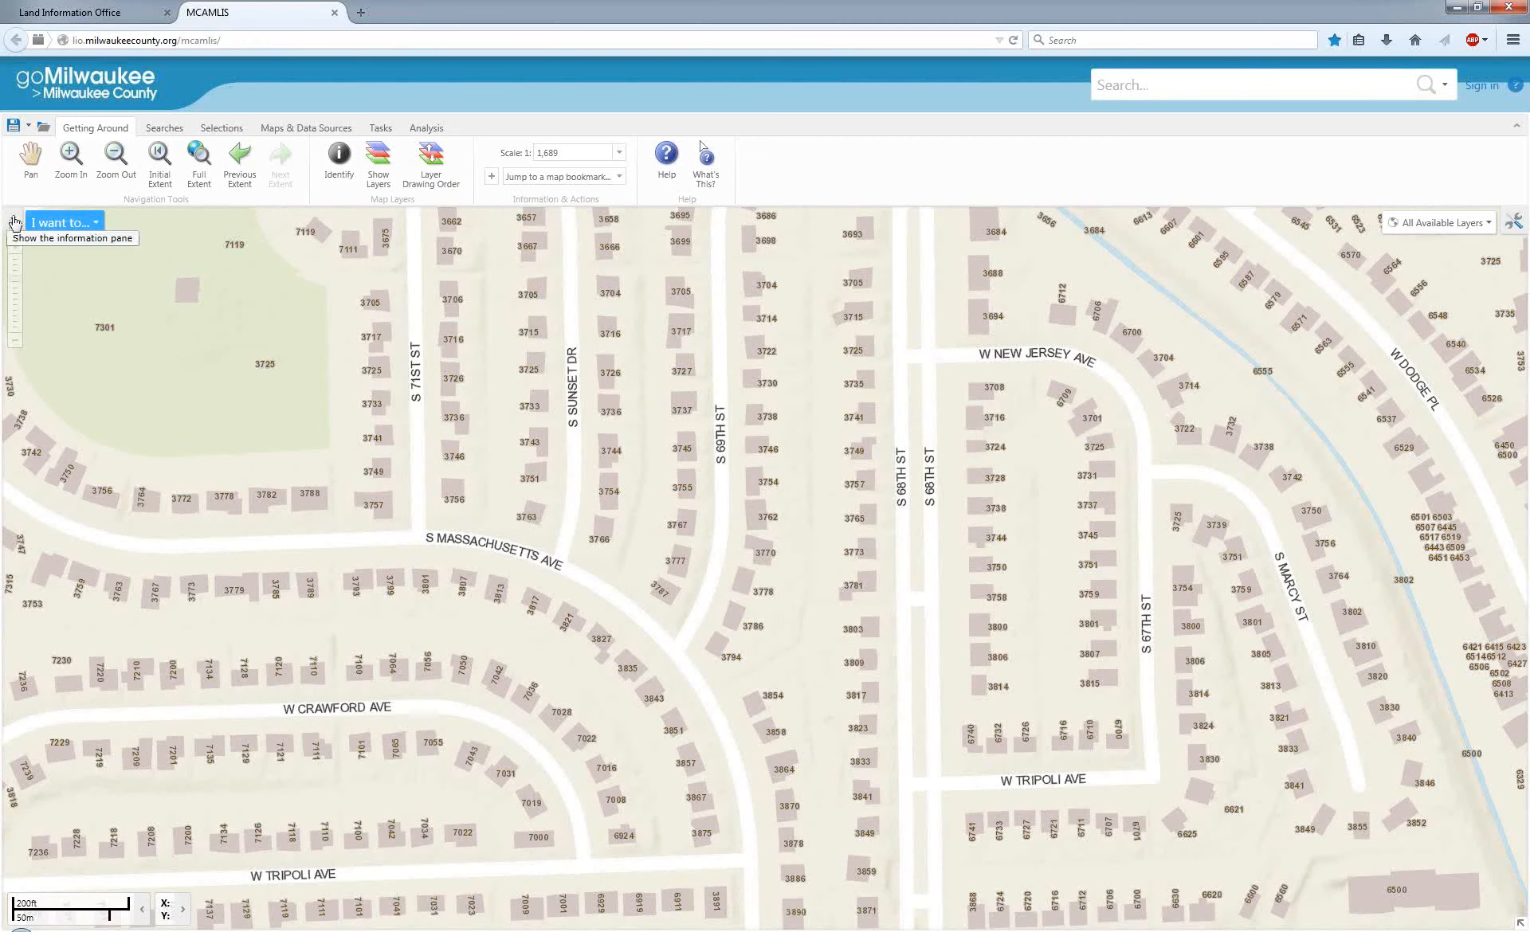
pyautogui.click(11, 229)
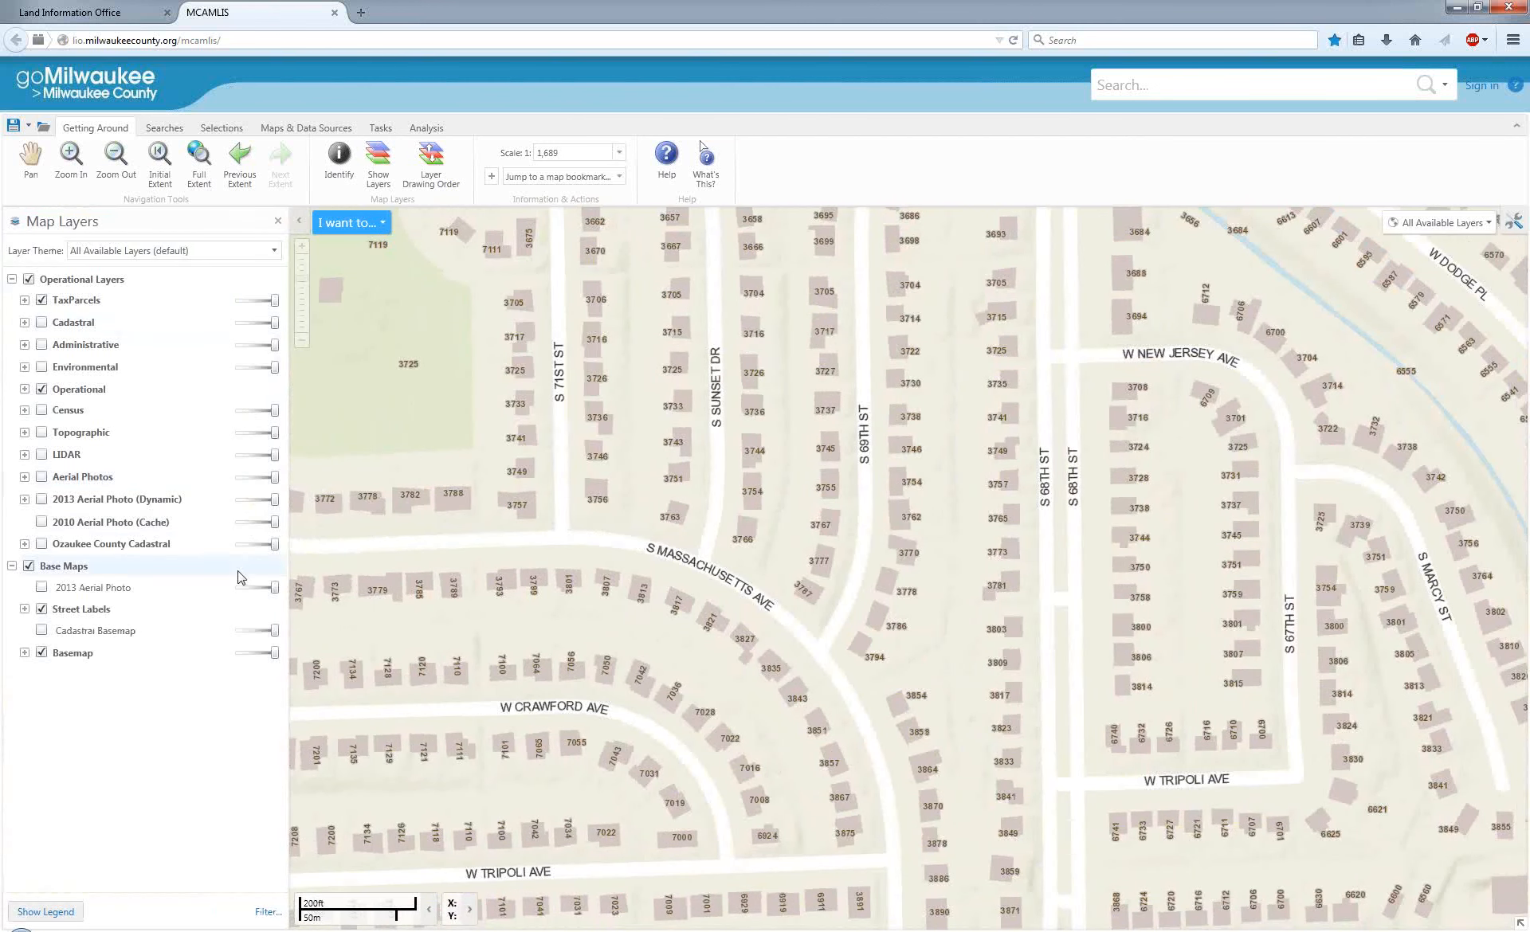
pyautogui.click(42, 323)
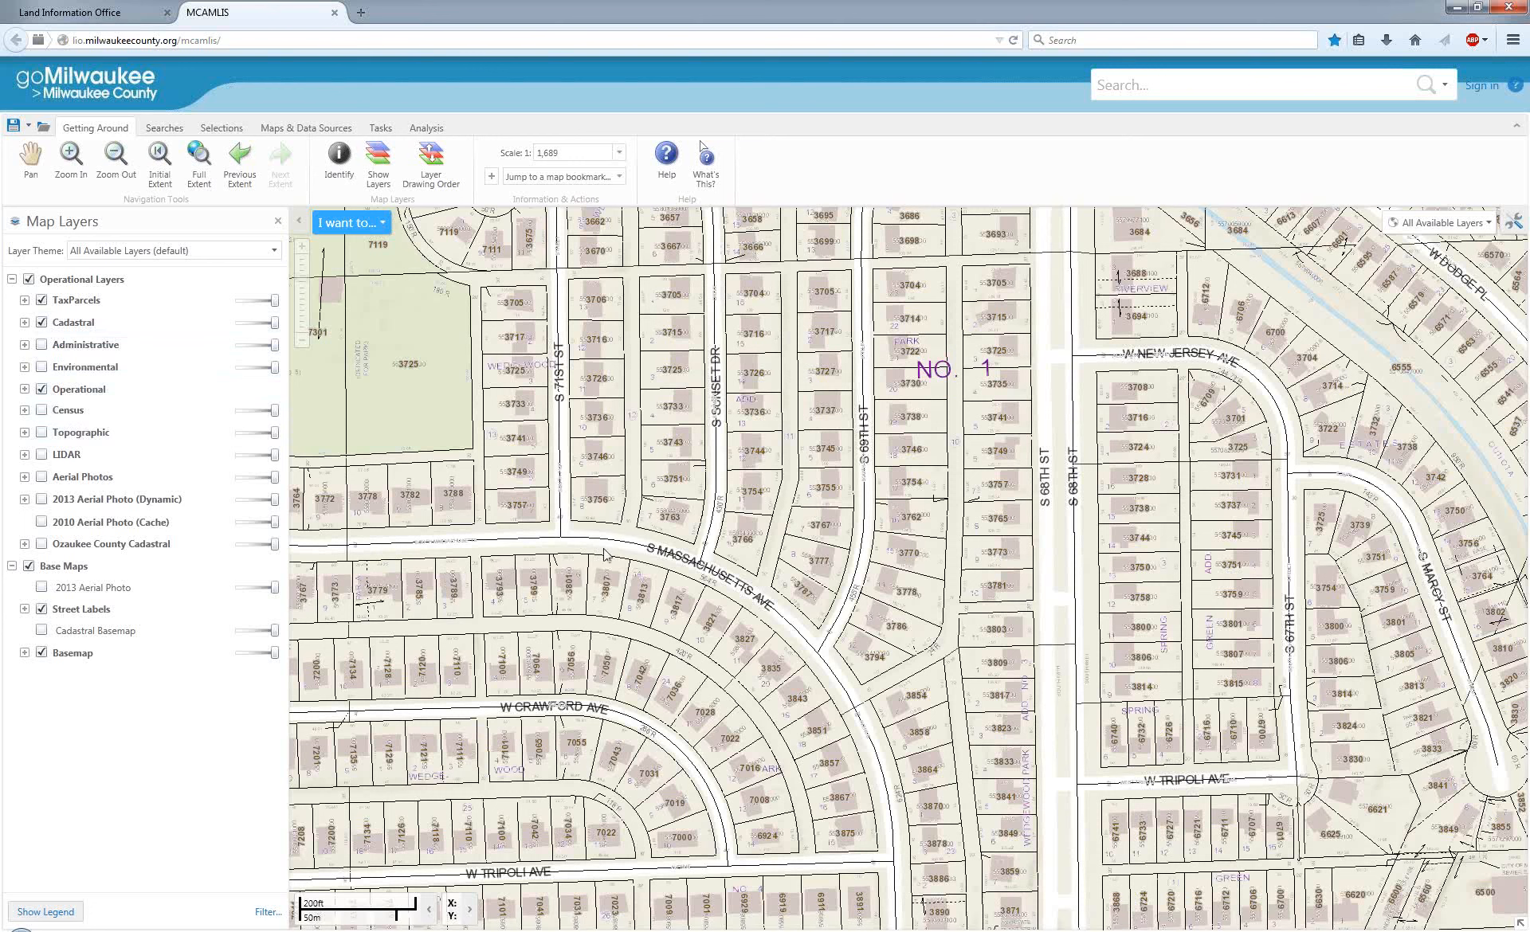
# Measure the distance along a three-segment path from Lot 10, Block 31 into the neighbouring parcel dedicated for park.
pyautogui.click(435, 137)
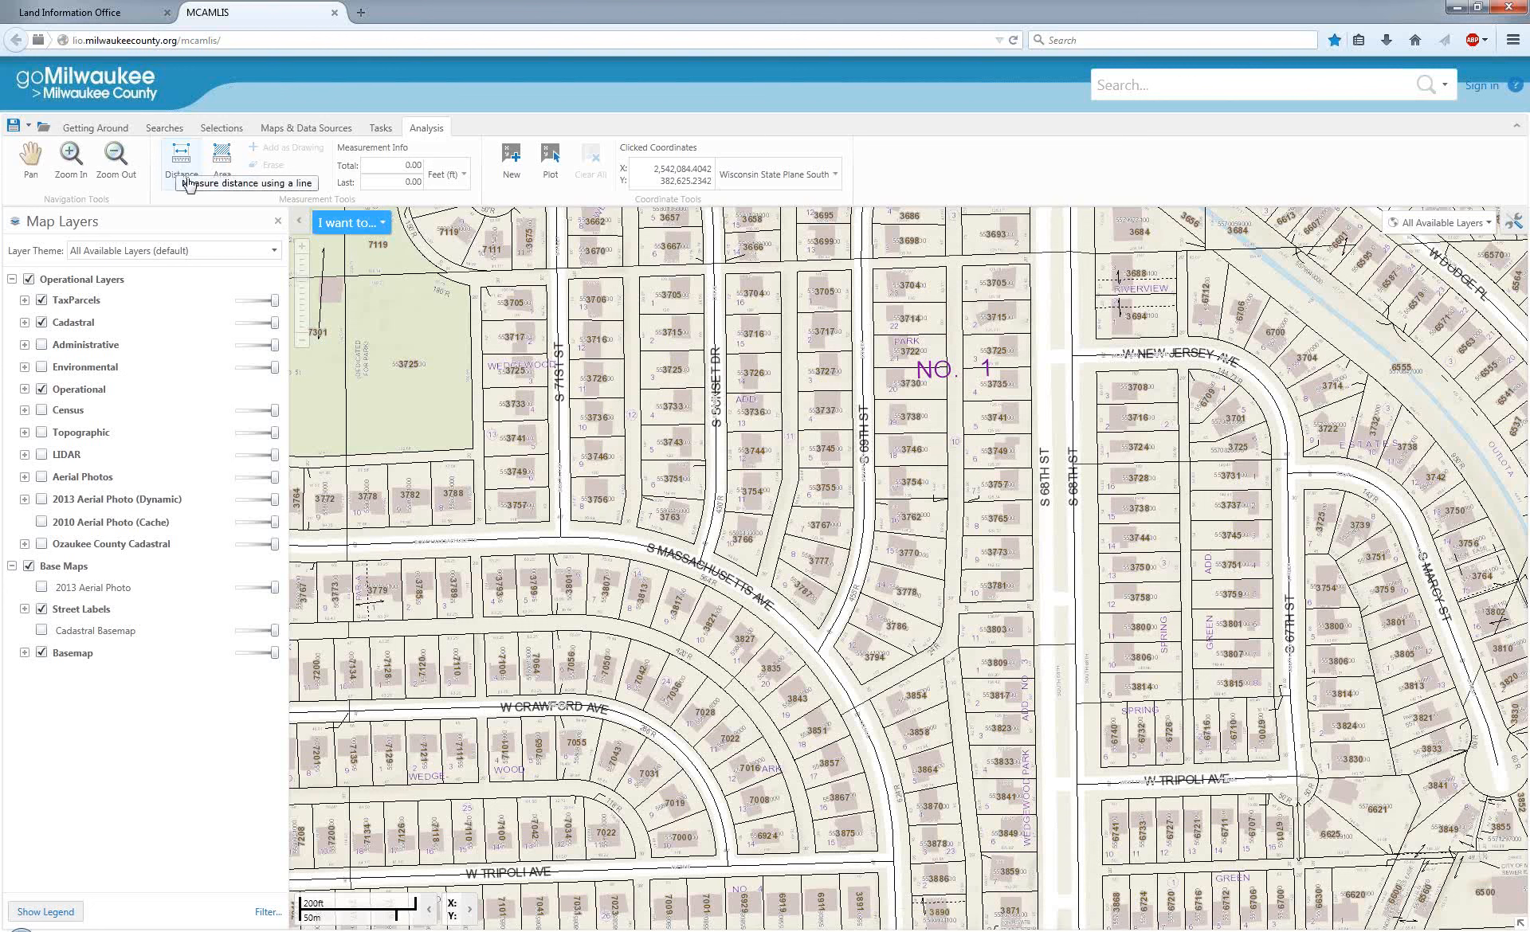
pyautogui.click(187, 168)
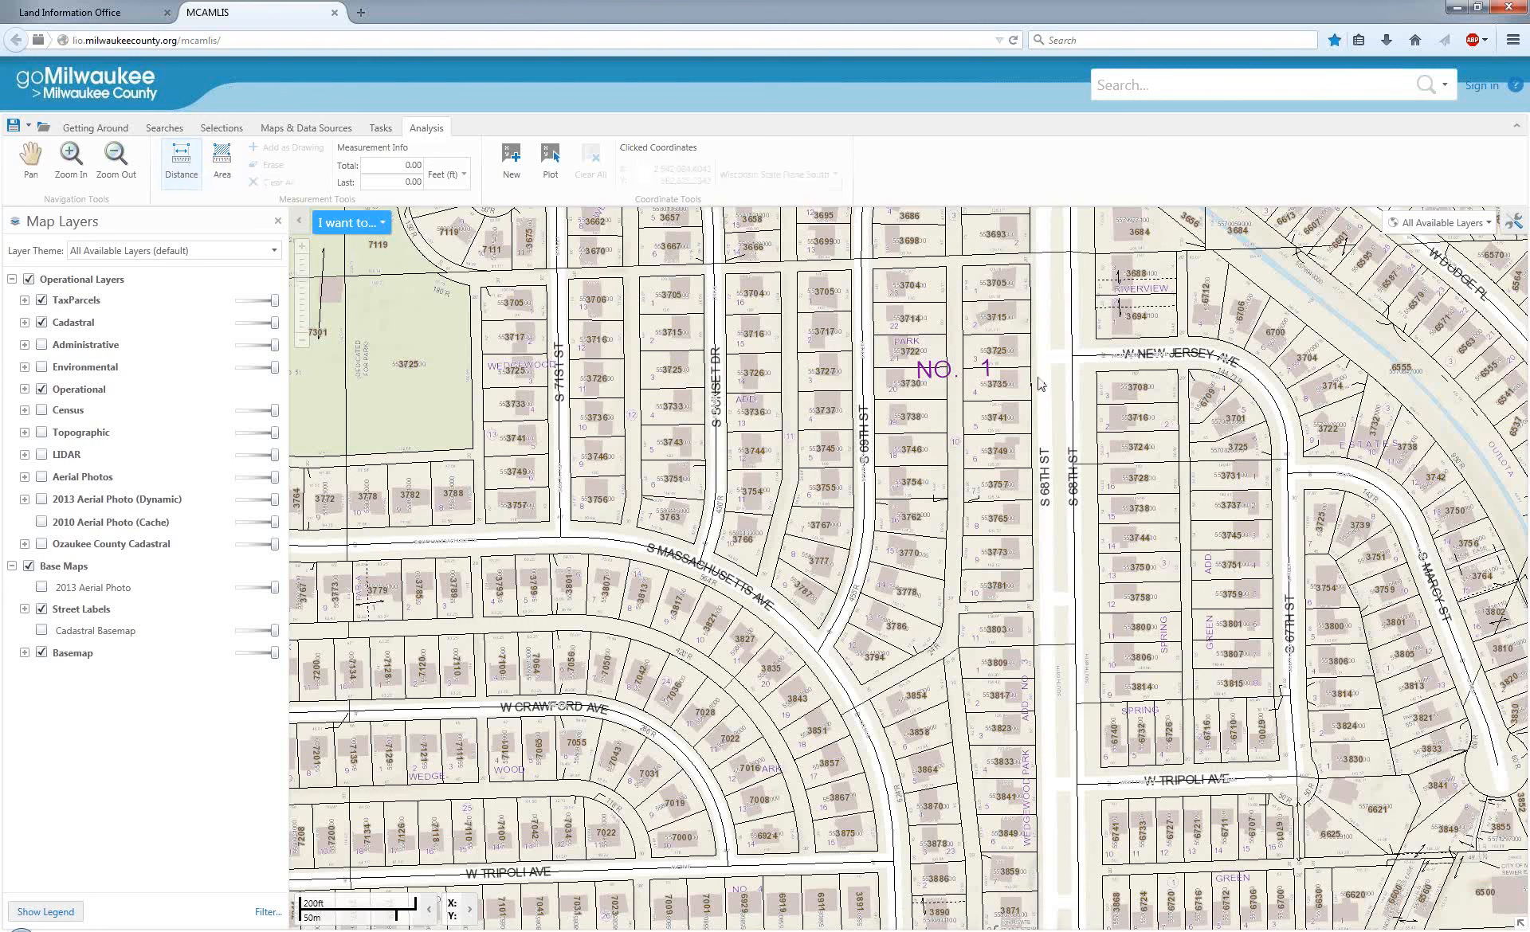
pyautogui.click(30, 159)
pyautogui.moveTo(395, 307); pyautogui.dragTo(1023, 588)
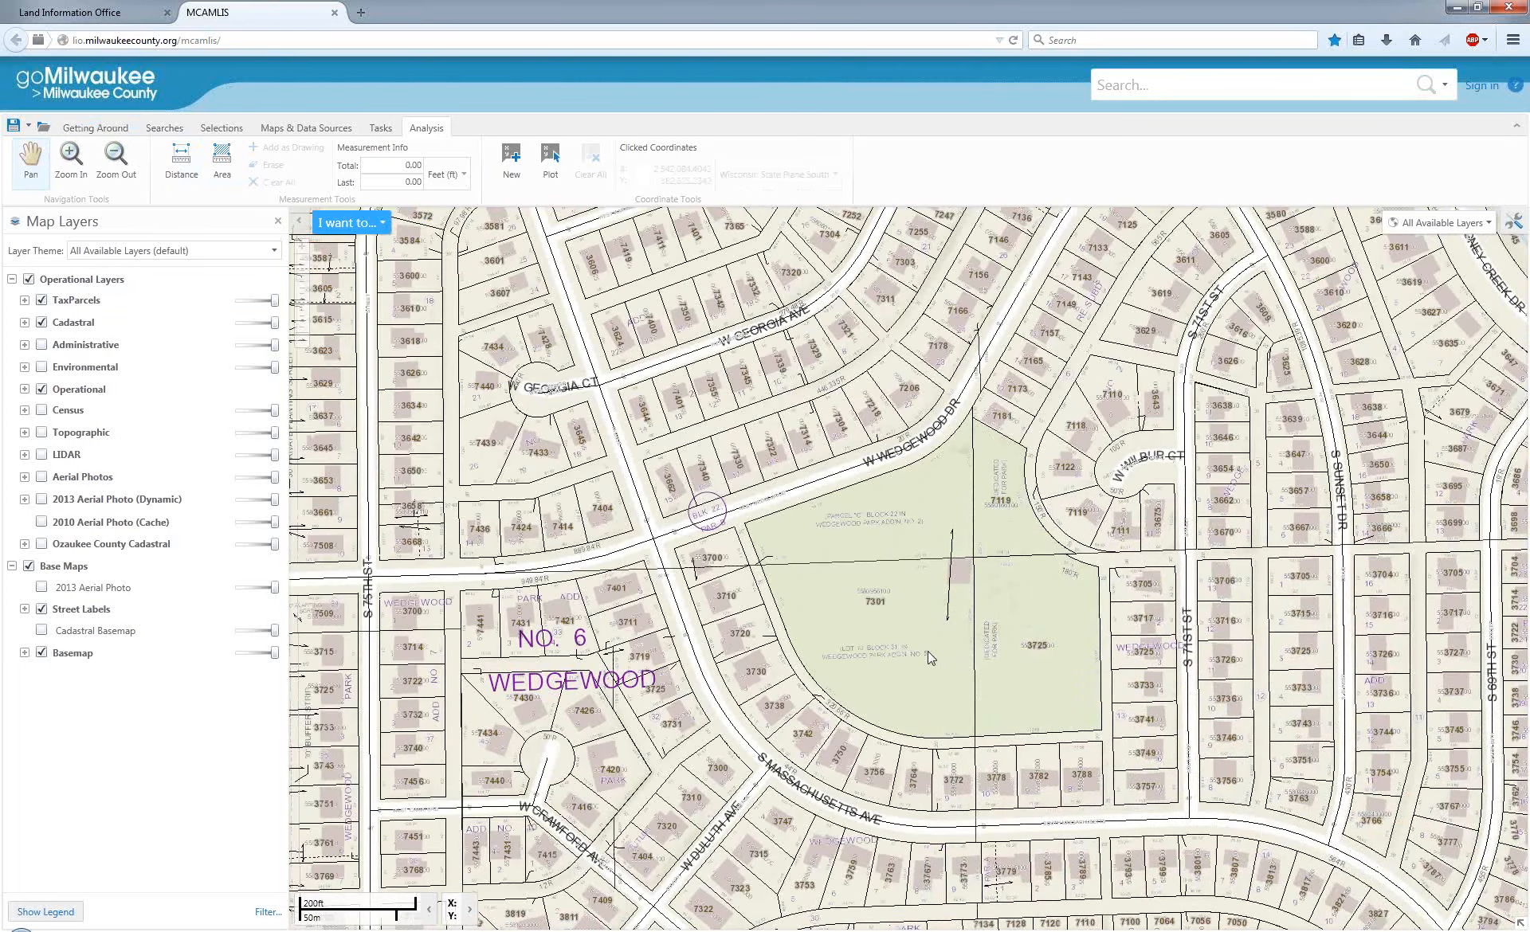
pyautogui.scroll(1, 924, 661)
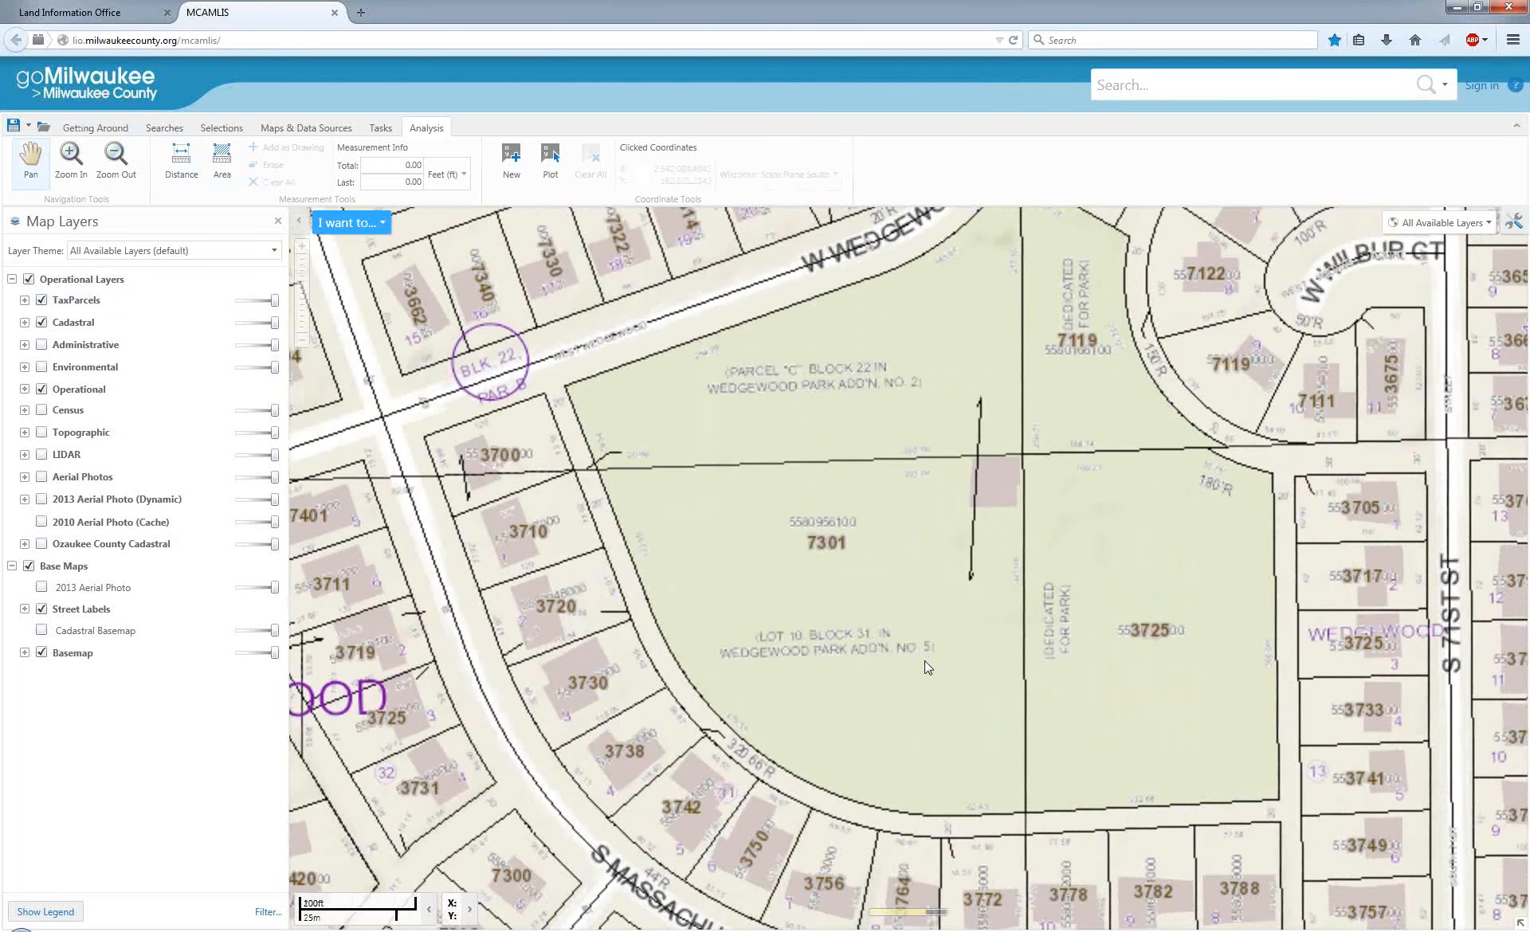
pyautogui.click(182, 163)
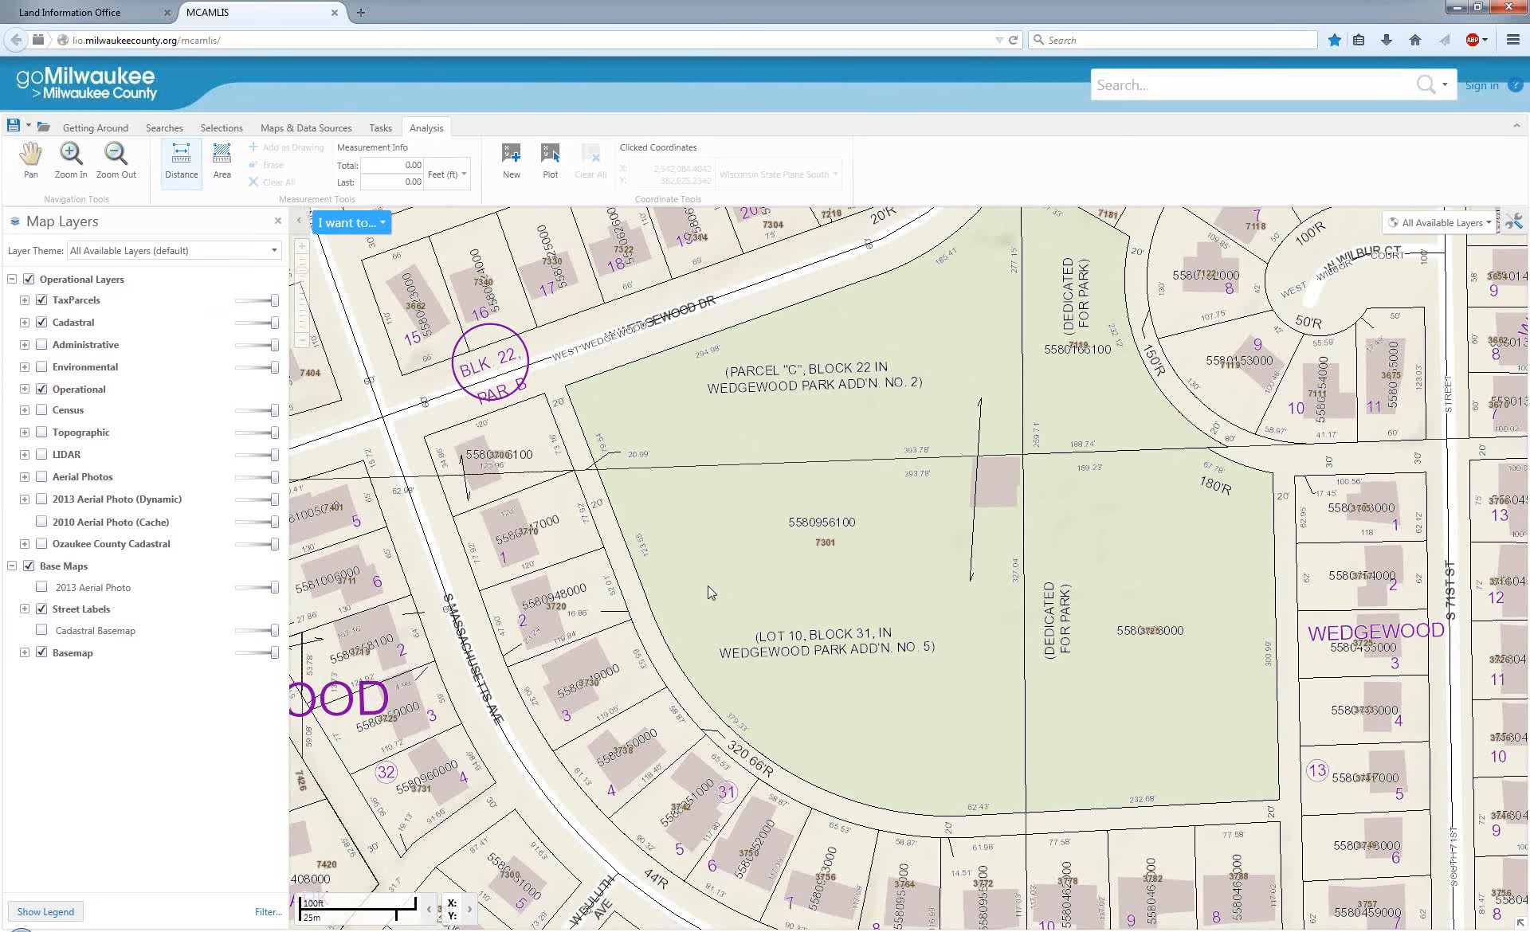
pyautogui.click(708, 586)
pyautogui.doubleClick(974, 622)
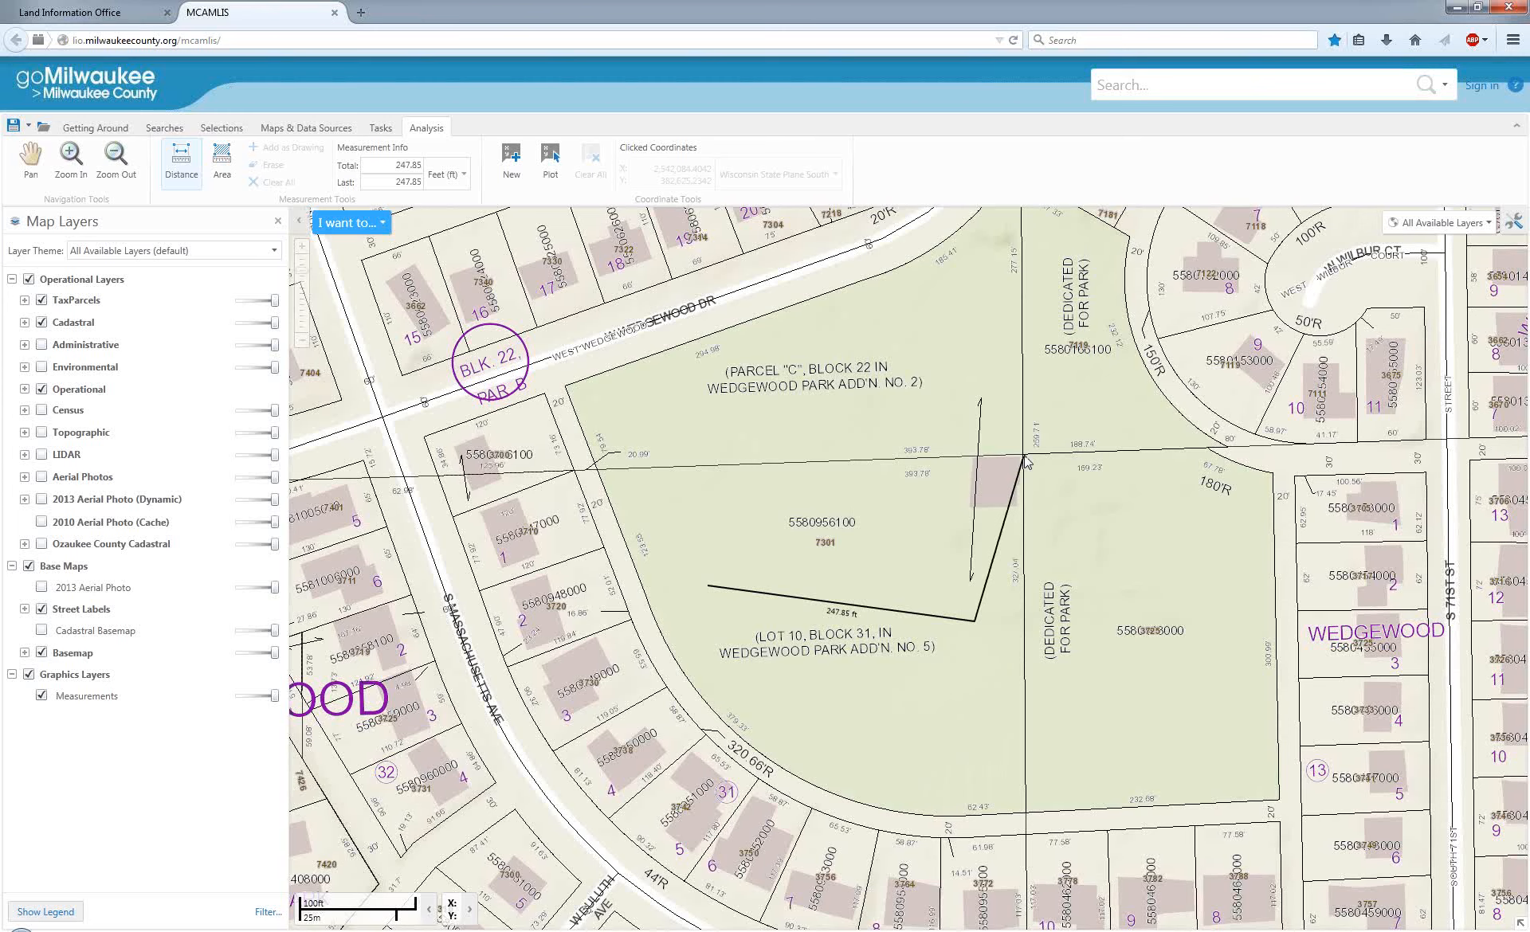
pyautogui.click(995, 750)
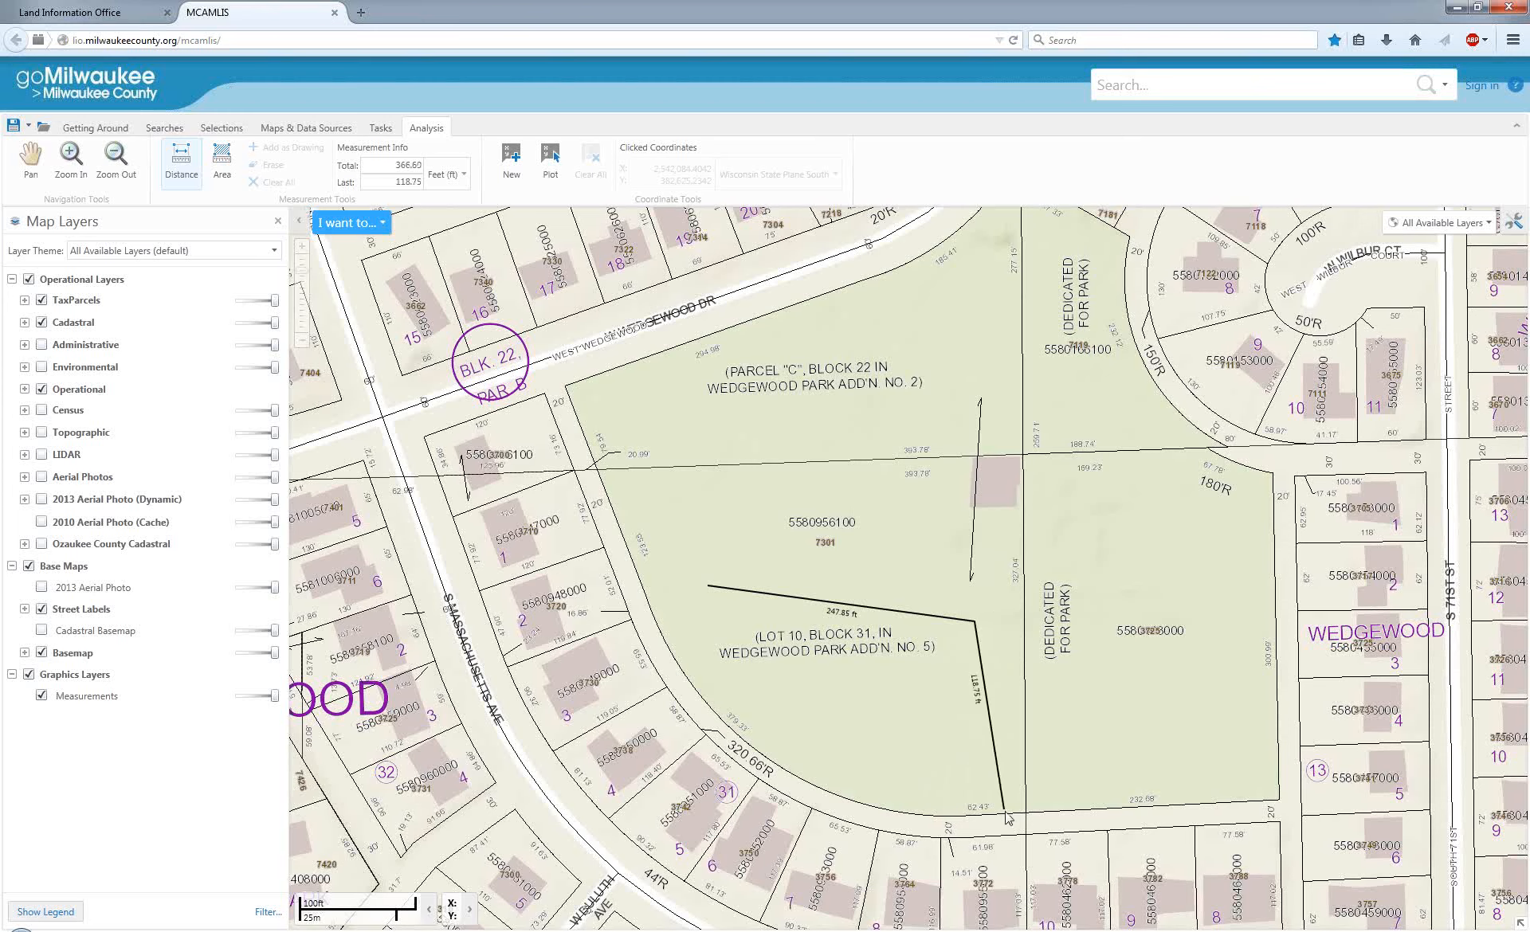
pyautogui.doubleClick(1165, 705)
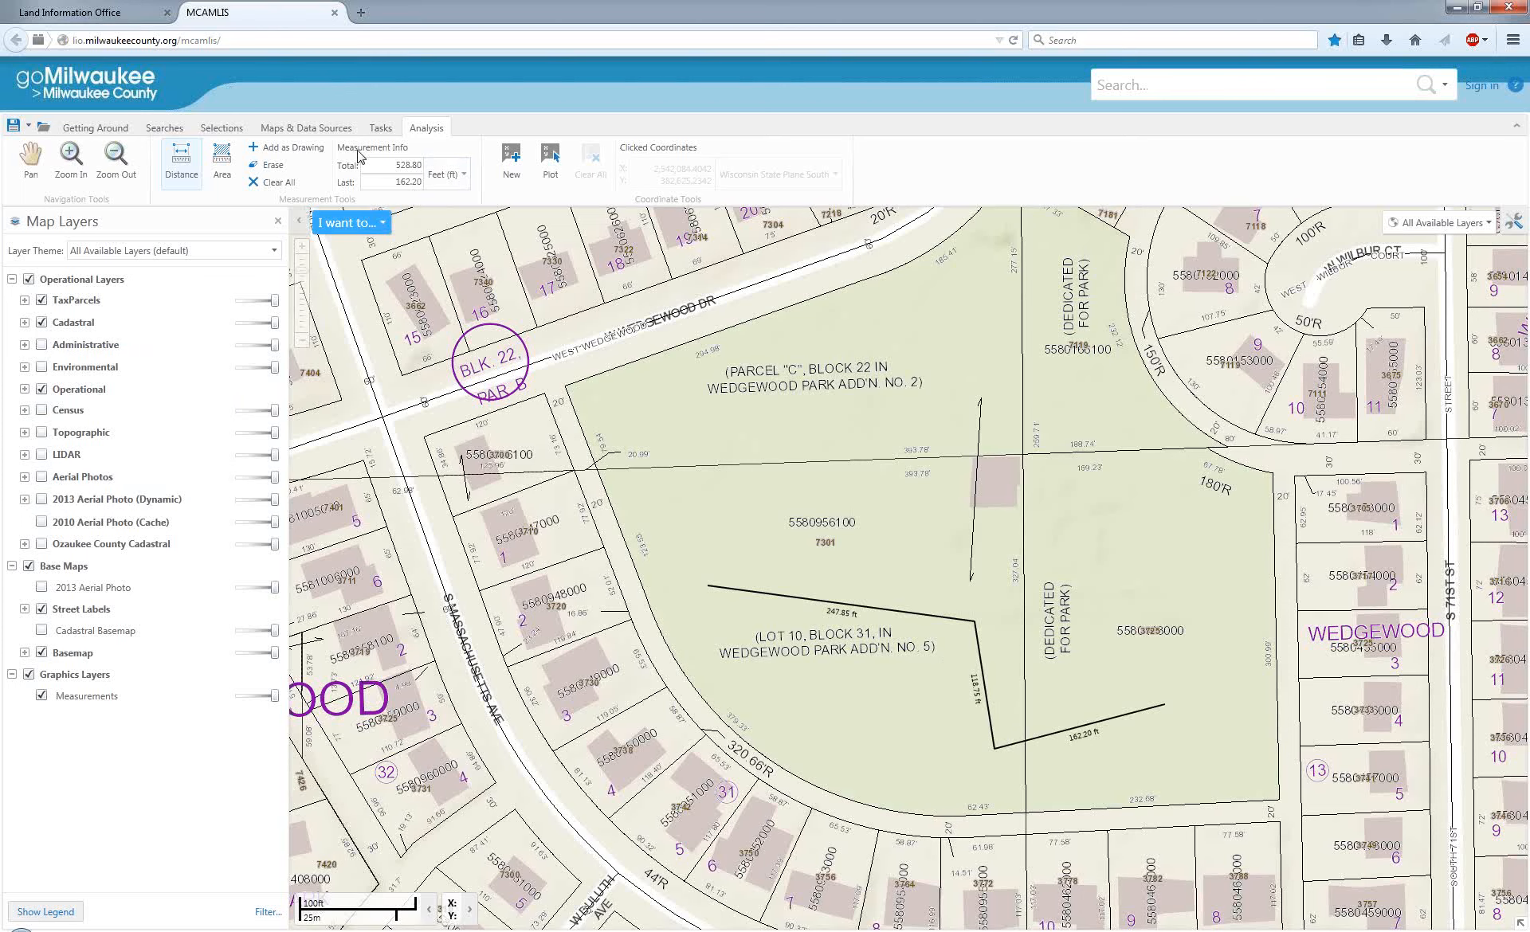
# Set the distance measurement unit to yards.
pyautogui.click(461, 176)
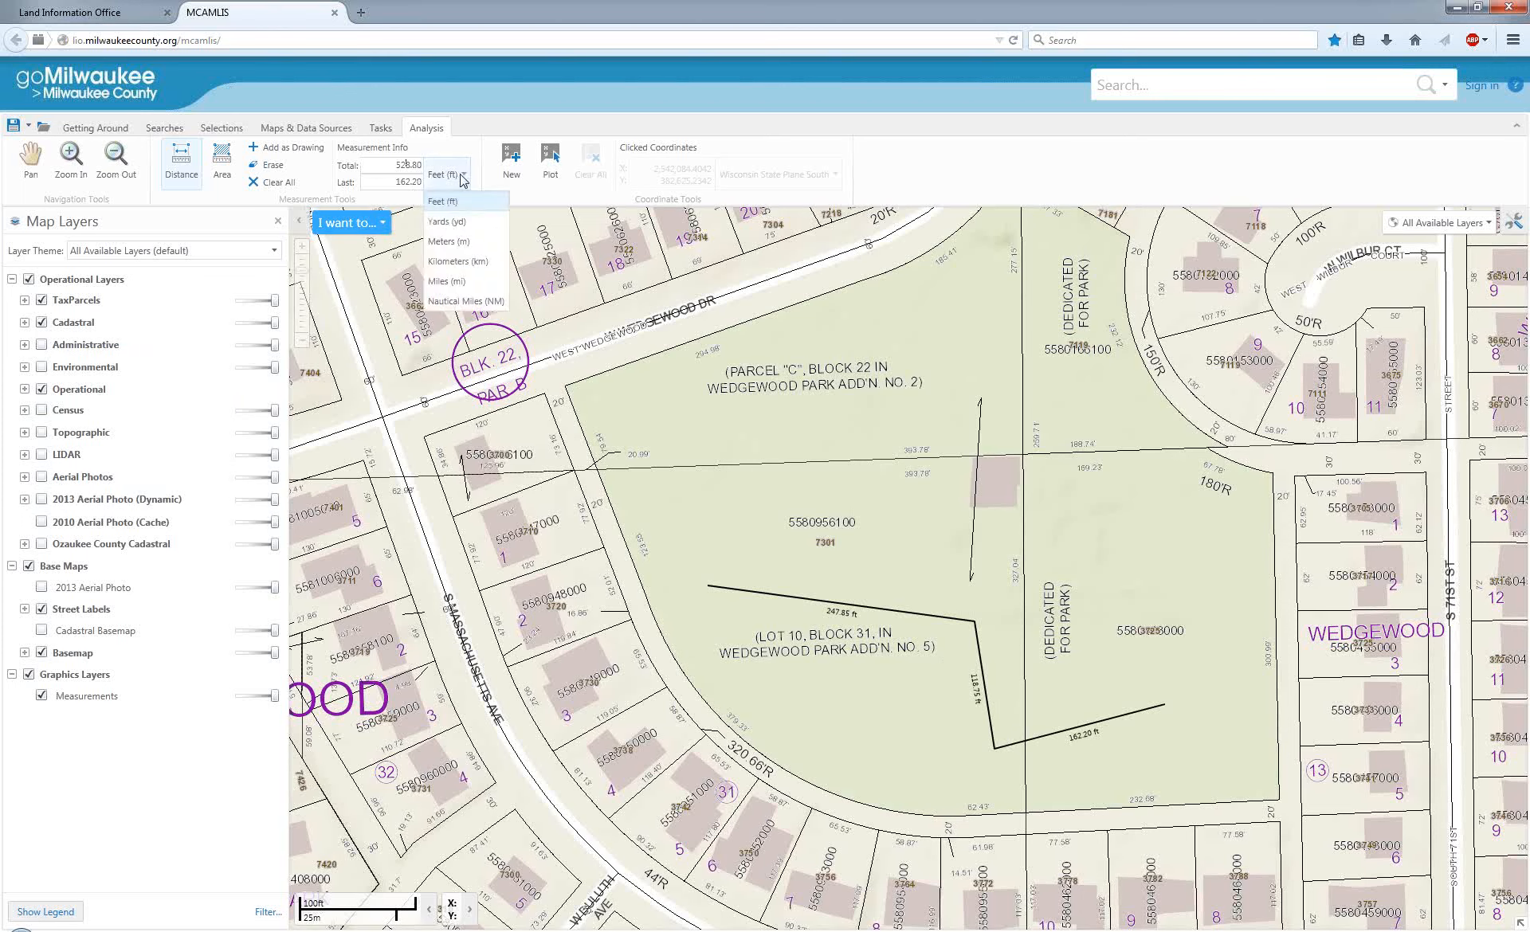
pyautogui.click(459, 225)
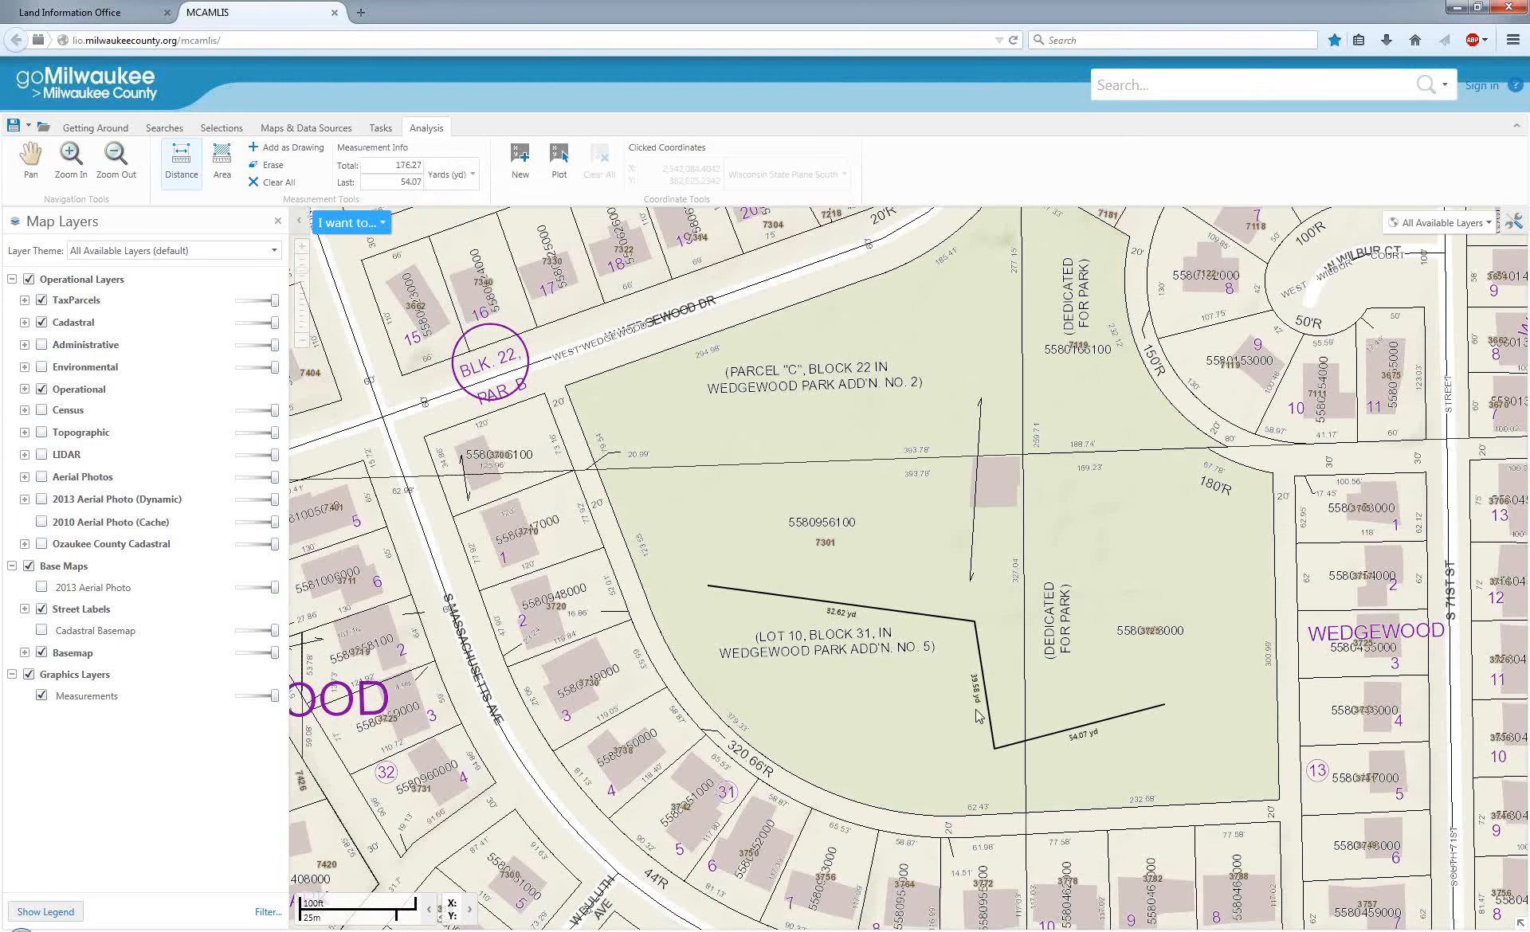
pyautogui.scroll(1, 975, 714)
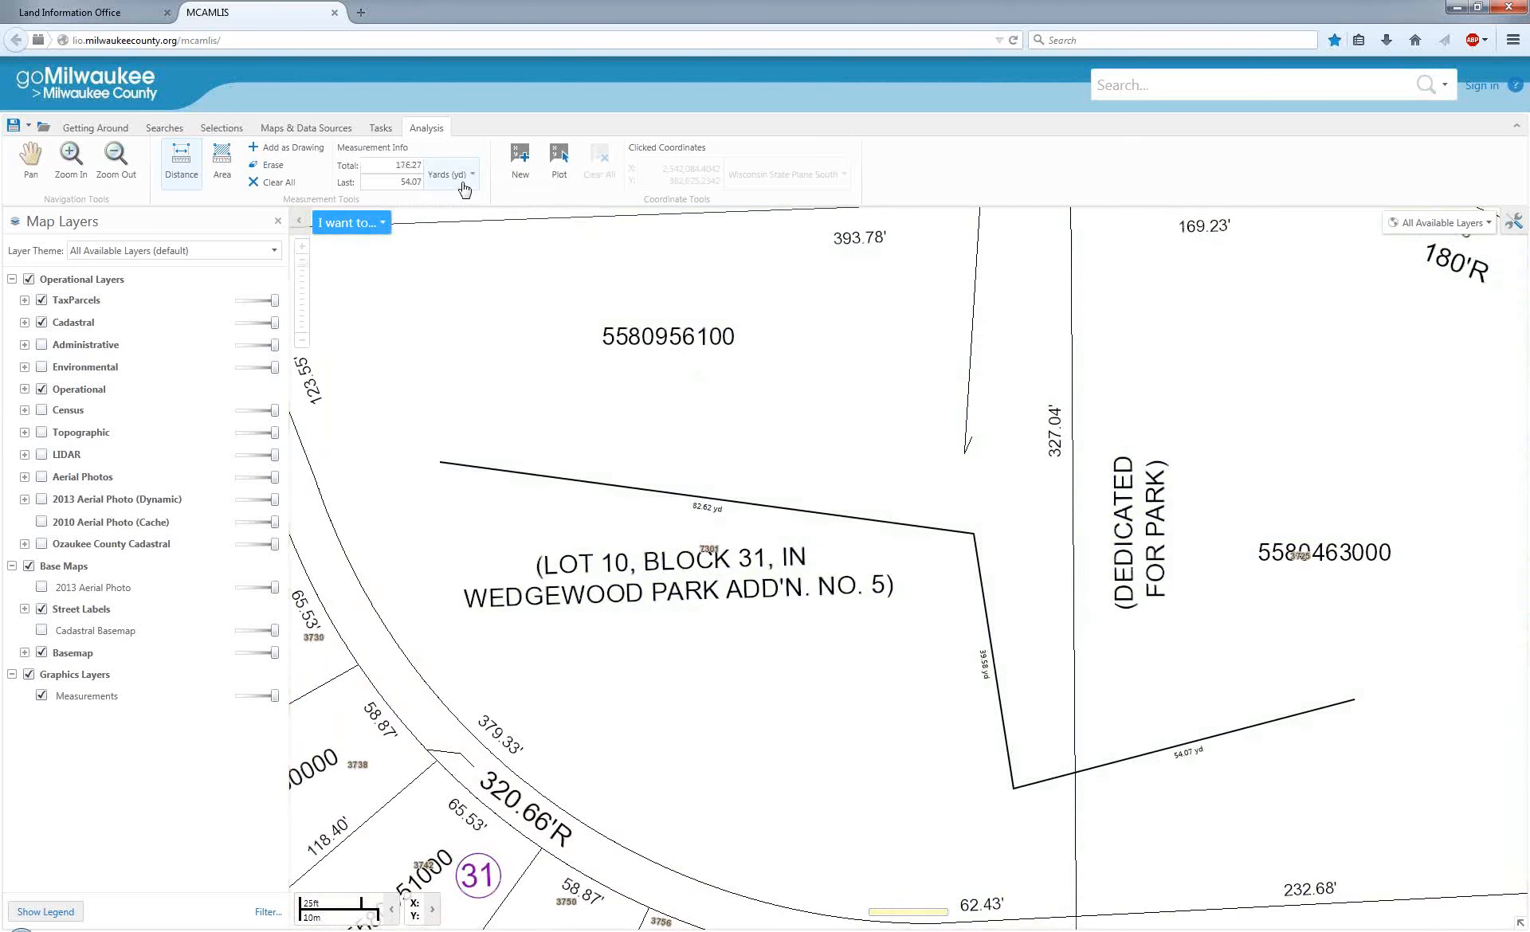
pyautogui.click(462, 180)
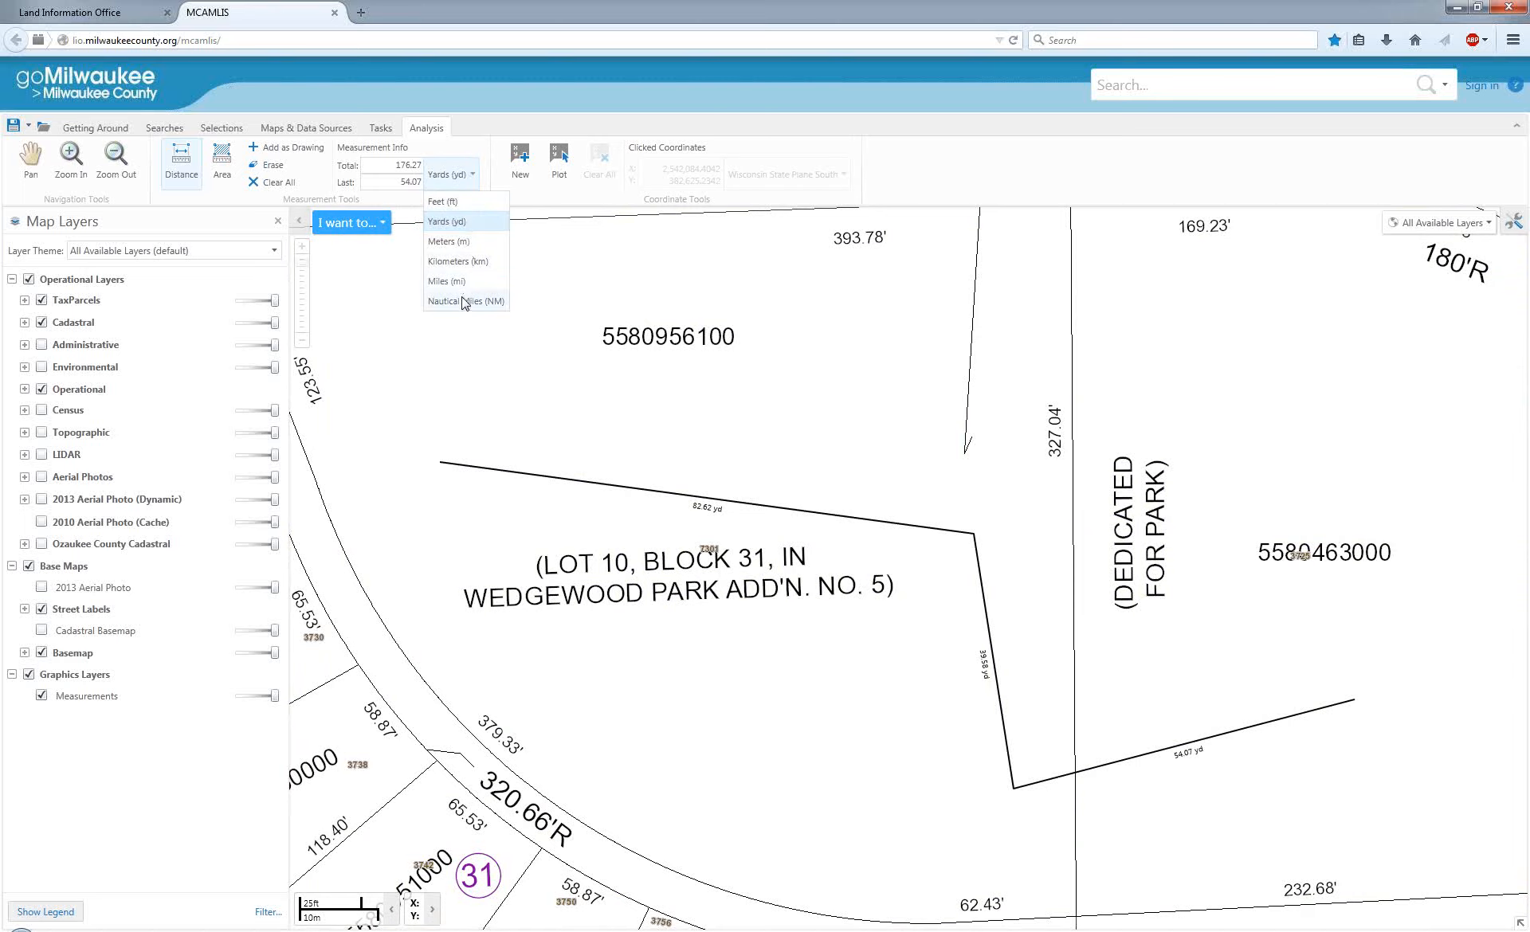
pyautogui.click(483, 148)
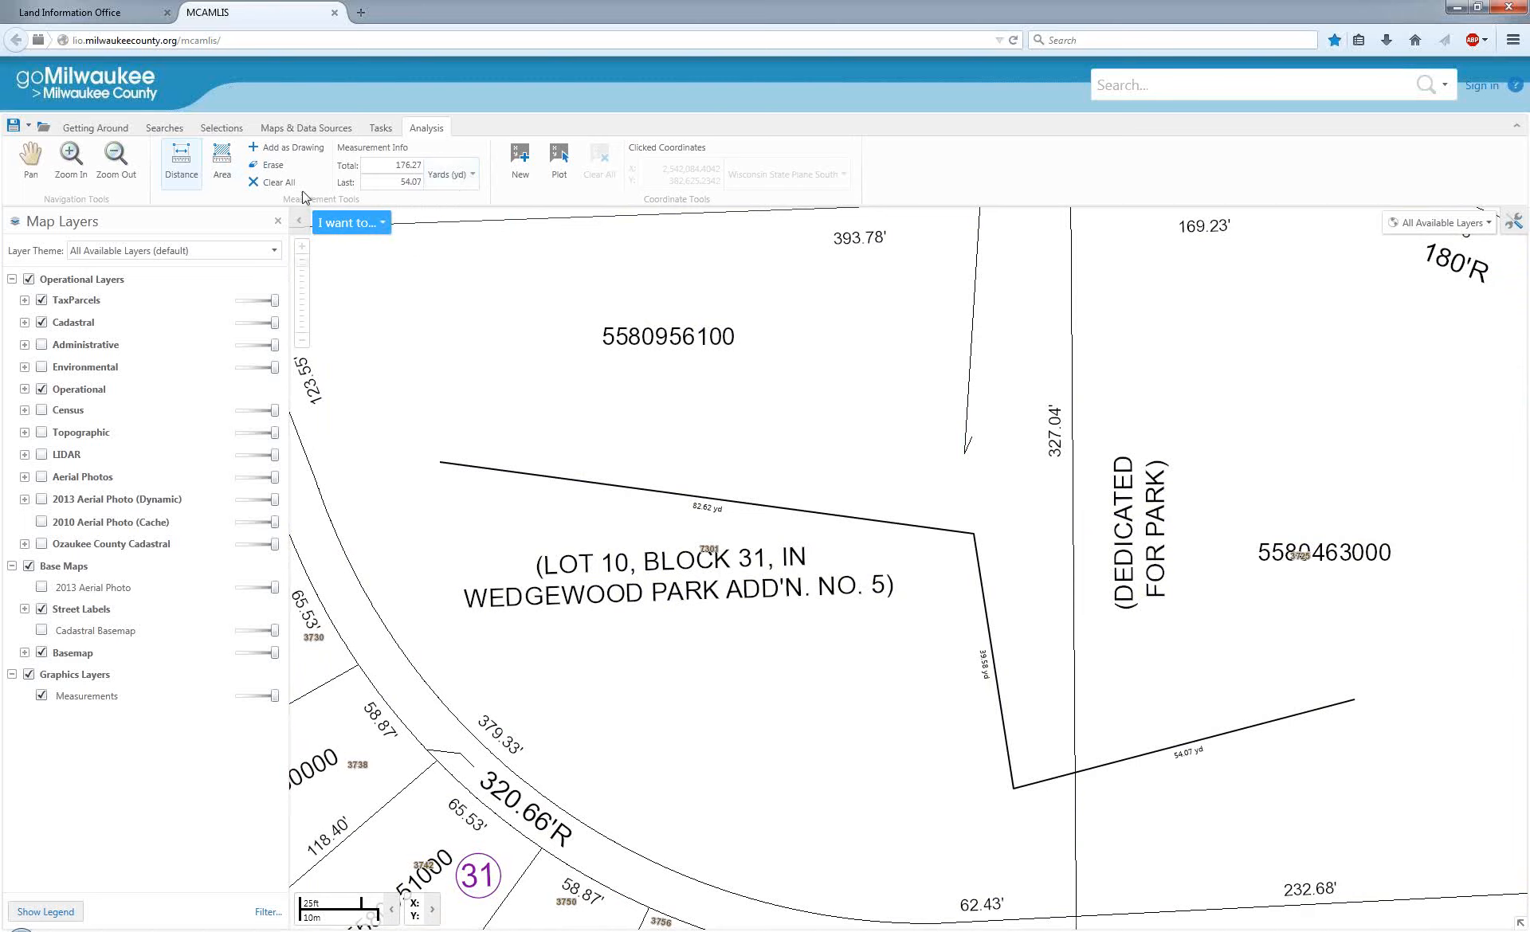
pyautogui.scroll(-1, 1051, 558)
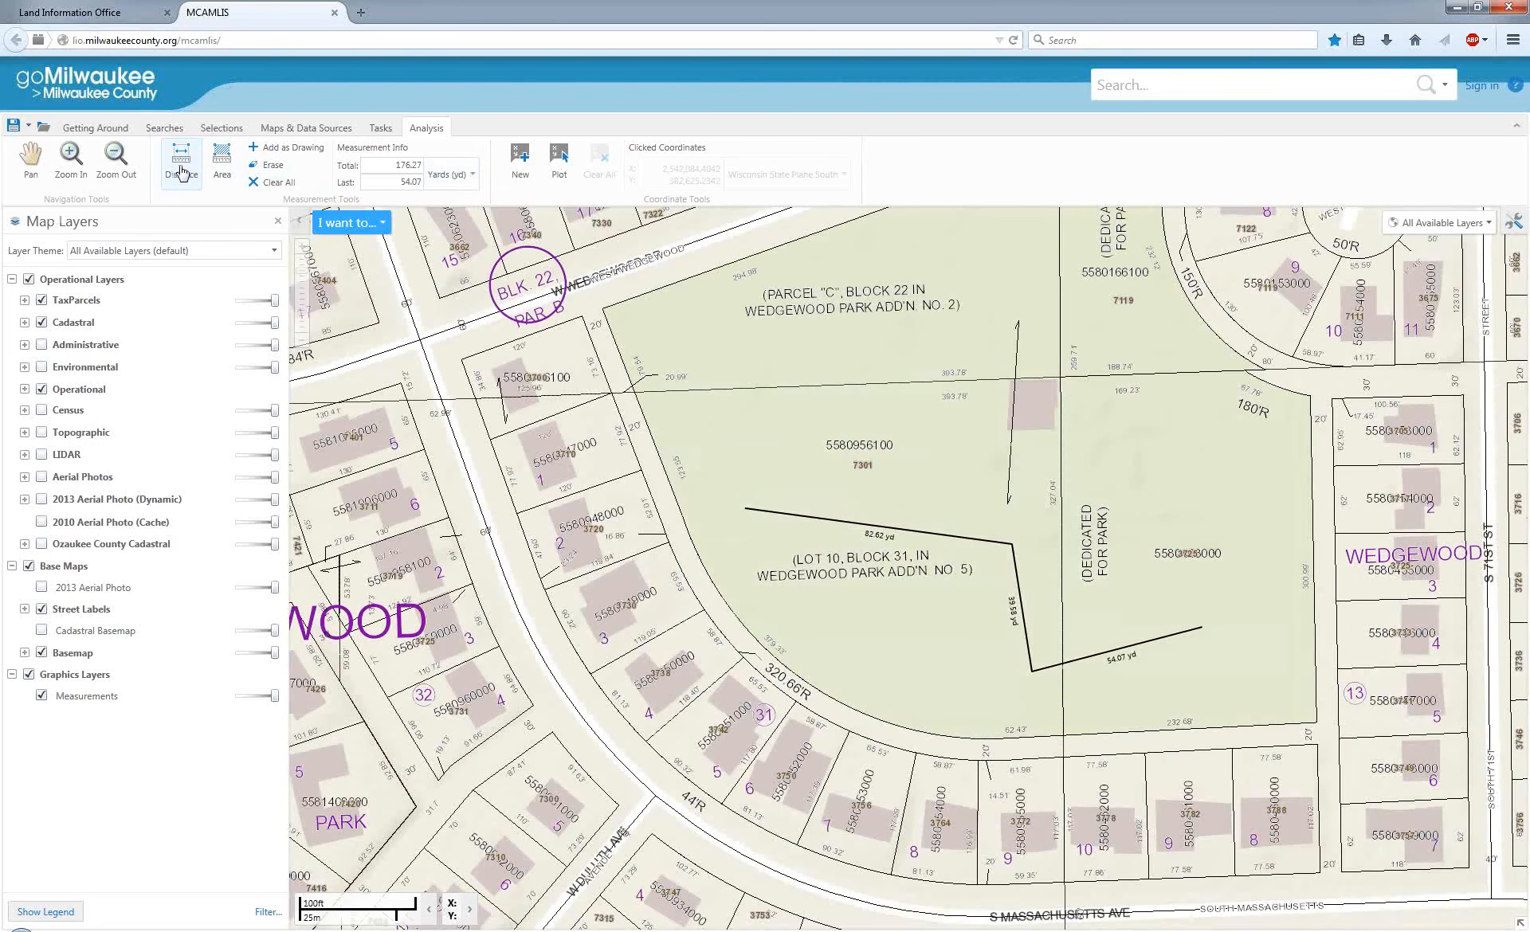
# Measure a two-segment path across the park parcel to the building's west side and keep it as a drawing.
pyautogui.click(182, 172)
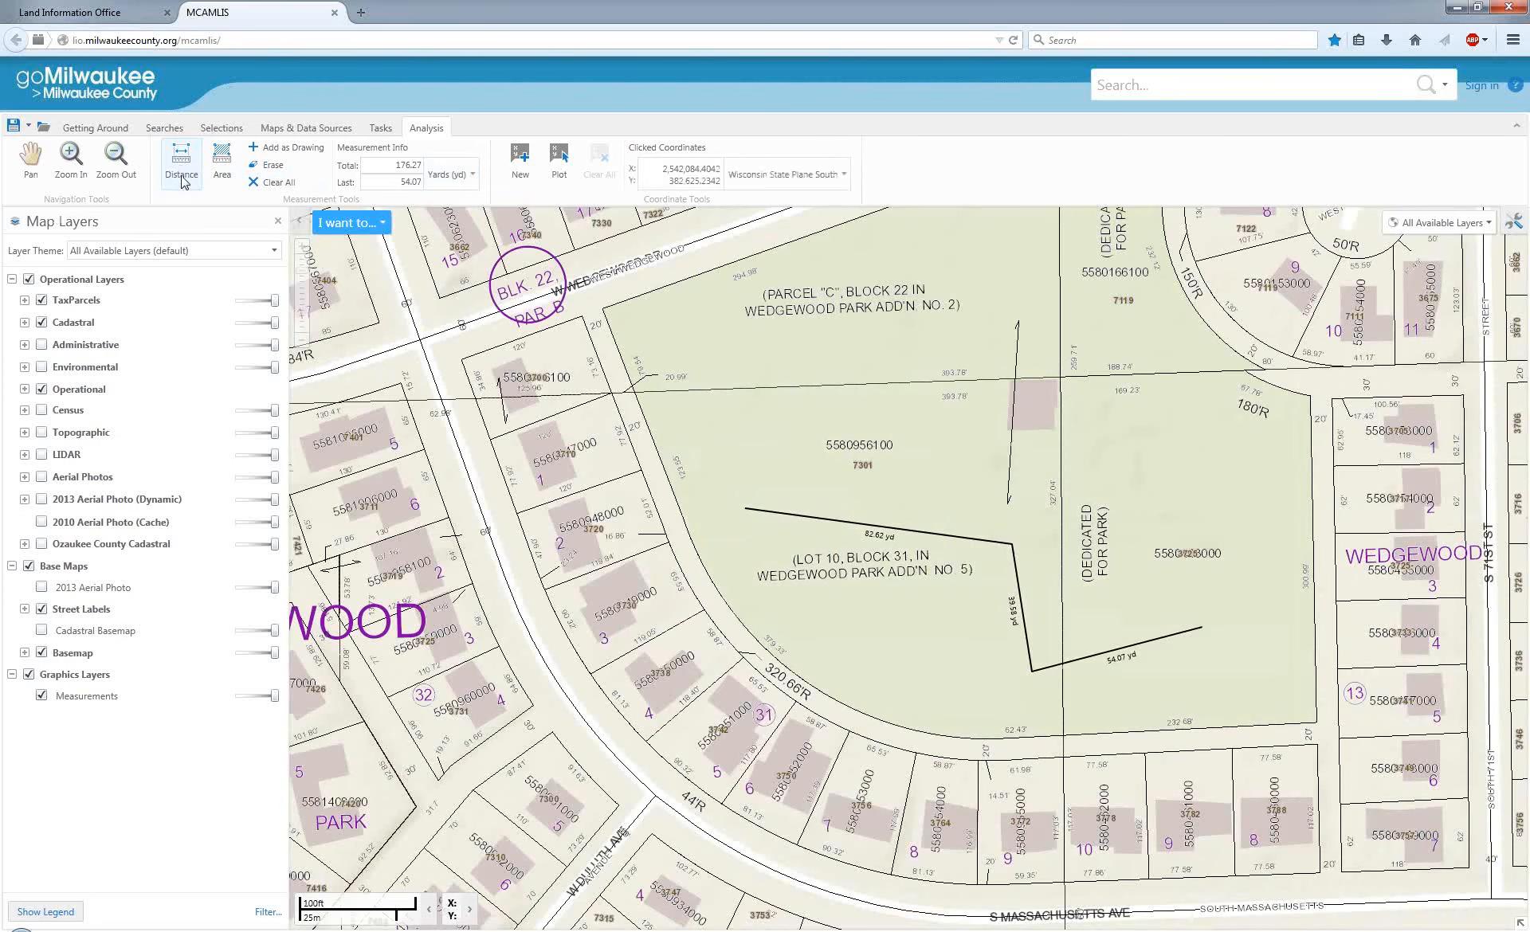
pyautogui.click(669, 408)
pyautogui.click(869, 402)
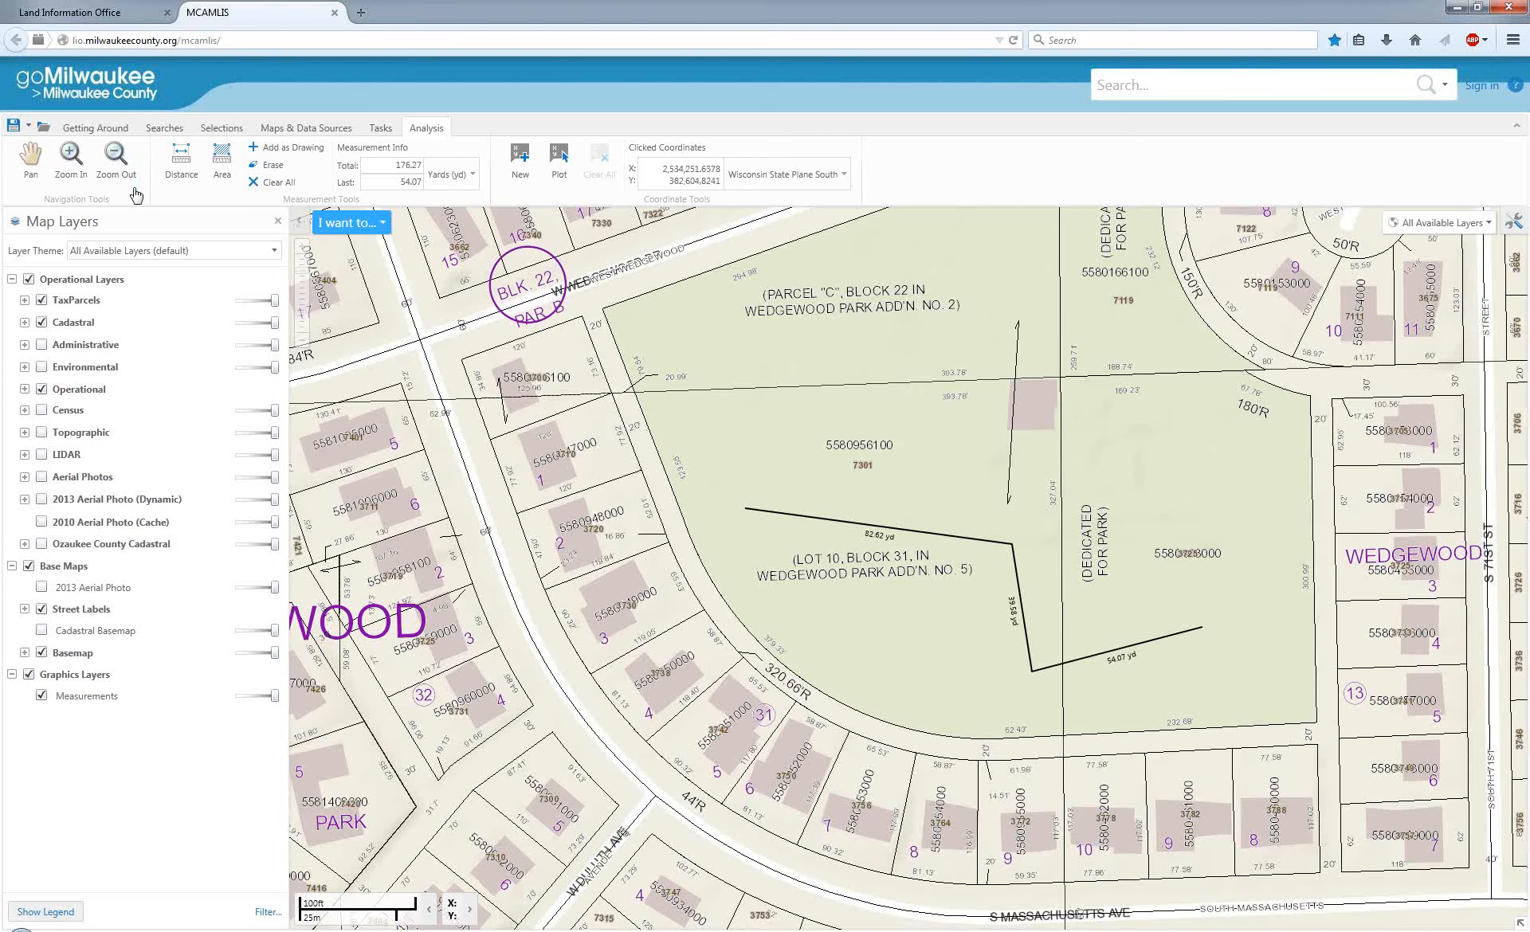
pyautogui.click(182, 163)
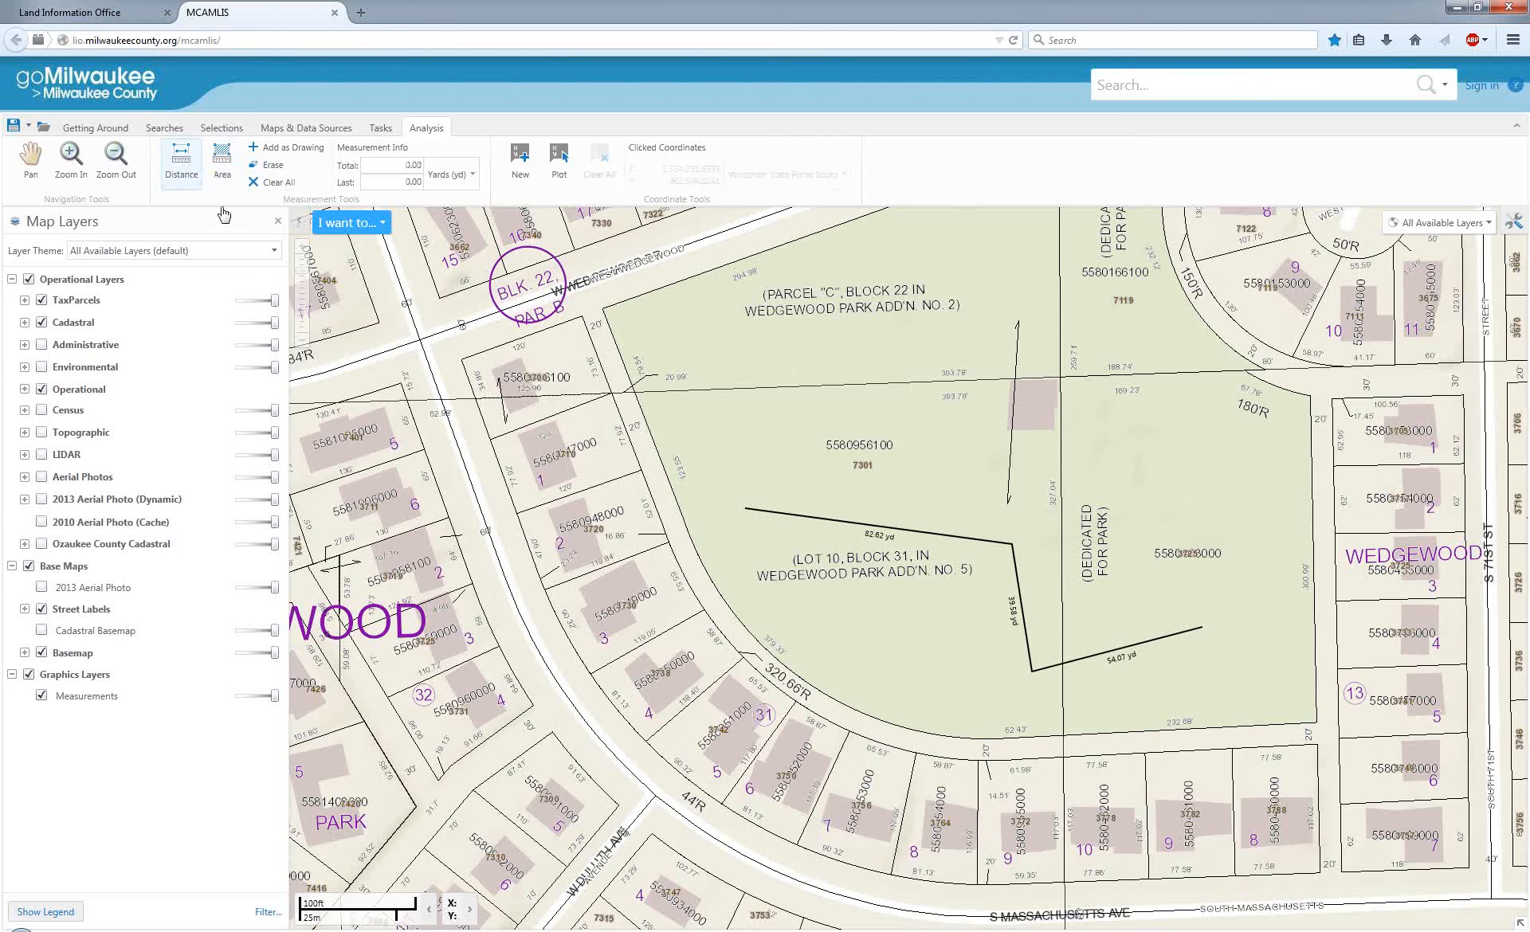
pyautogui.click(690, 421)
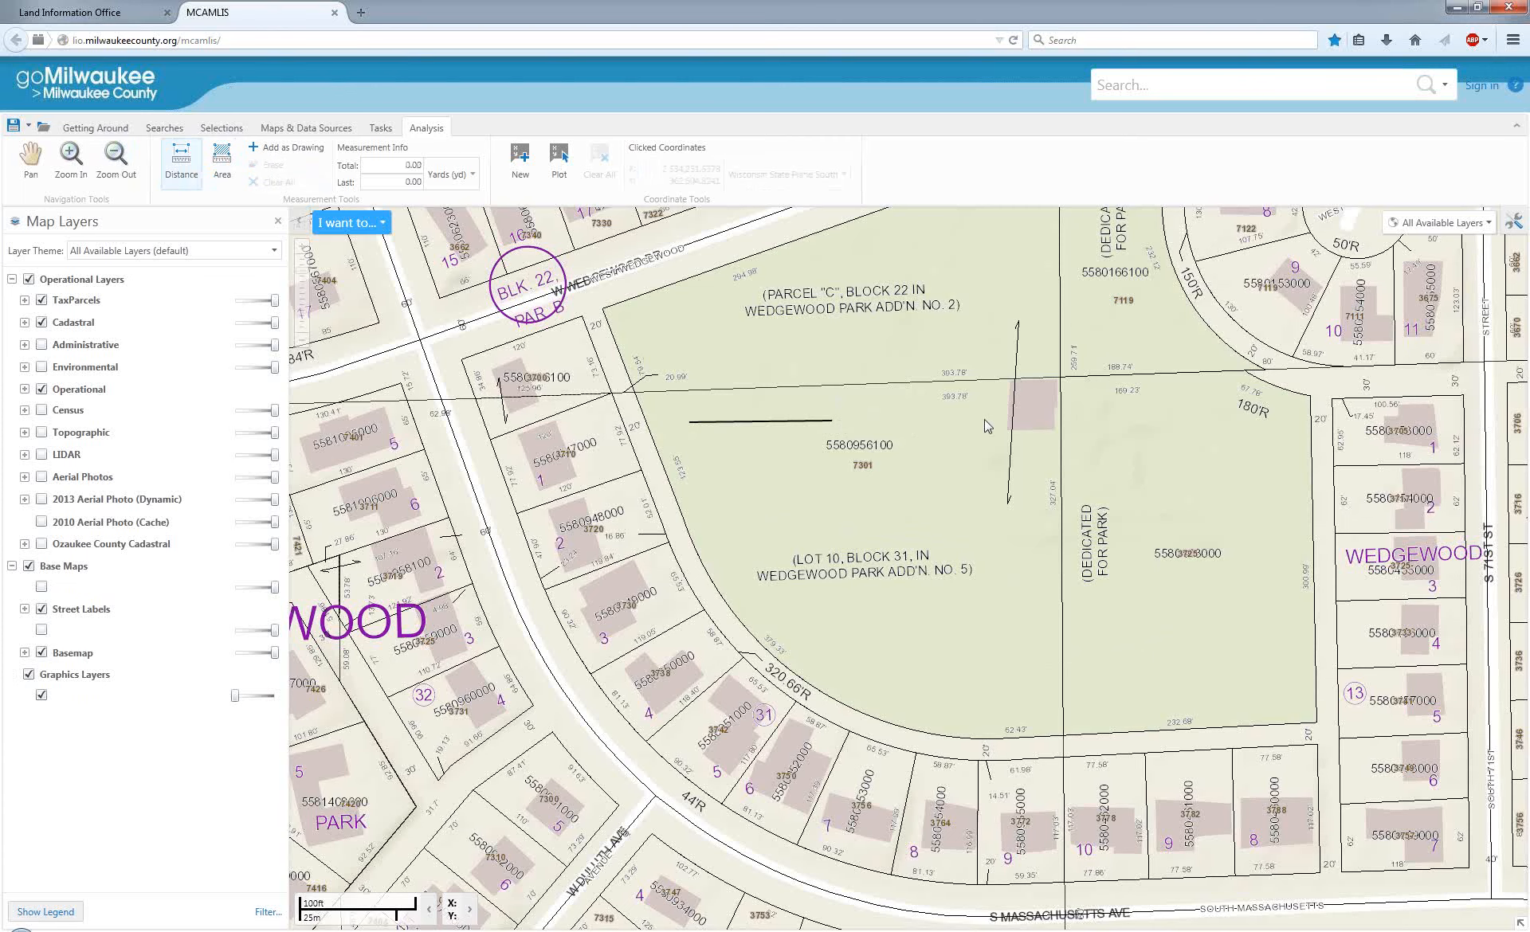
pyautogui.doubleClick(996, 383)
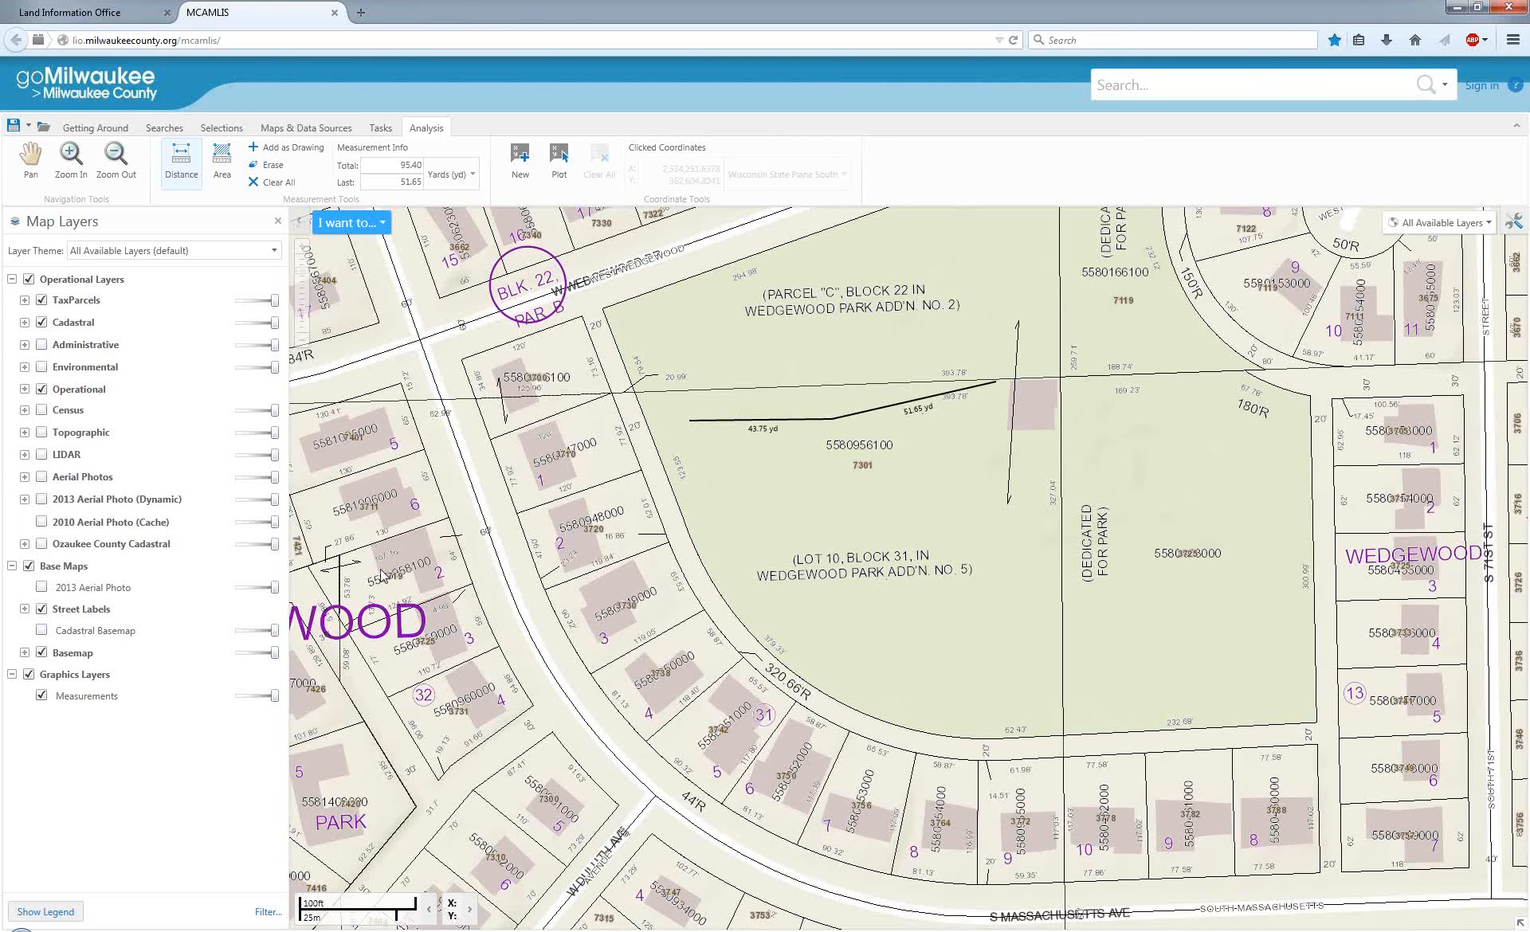
pyautogui.click(282, 154)
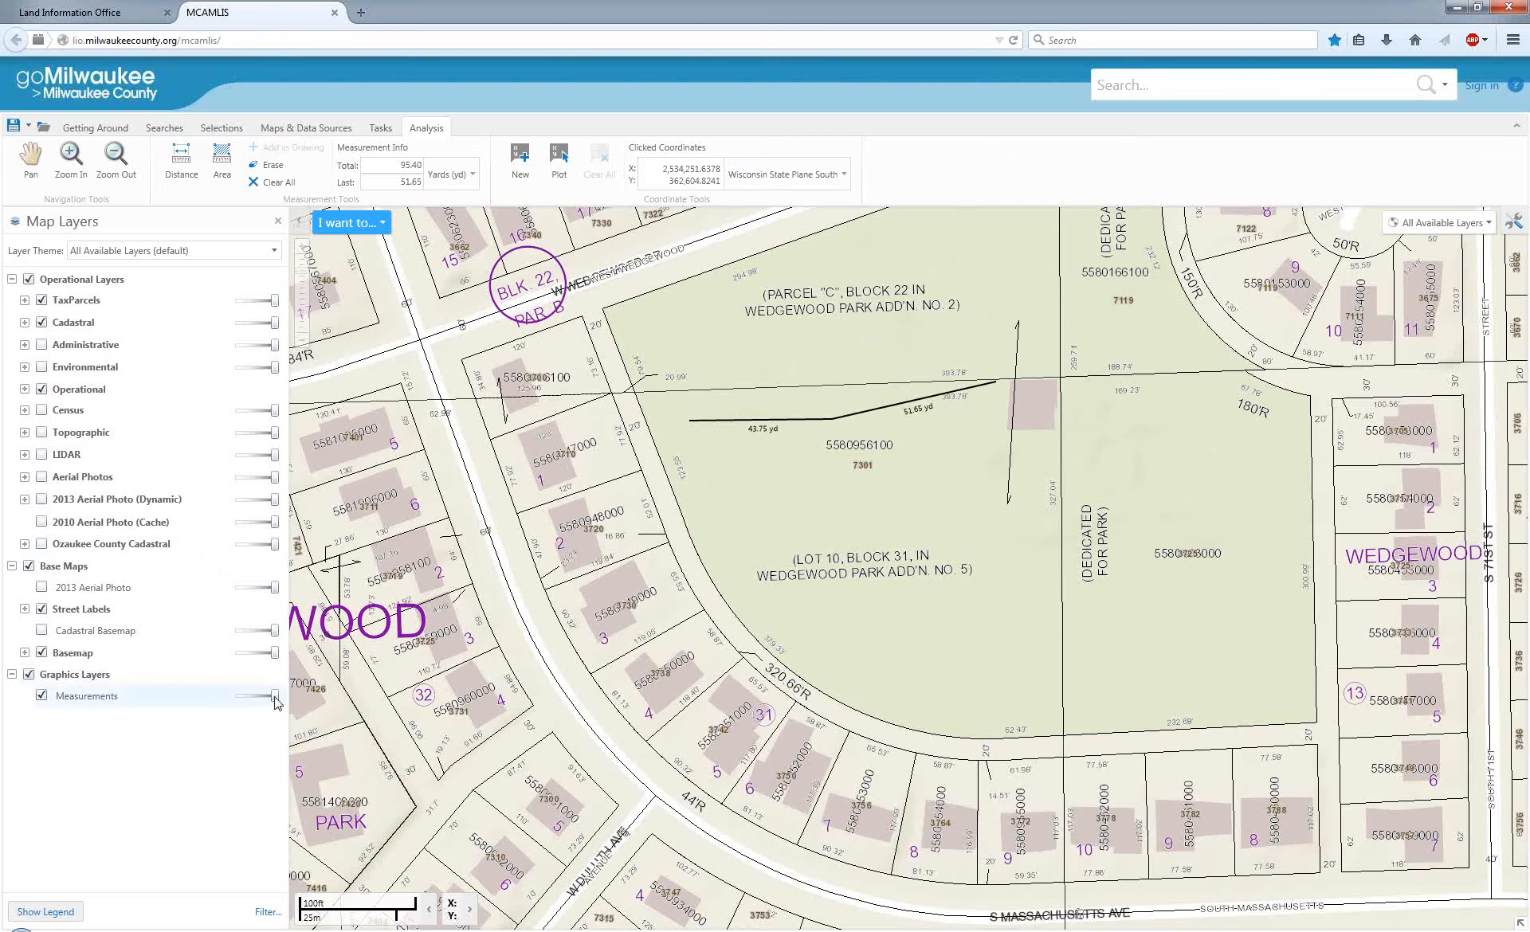
# Toggle the Measurements graphics layer off and on, and view its full extent on the map.
pyautogui.doubleClick(41, 698)
pyautogui.click(115, 701)
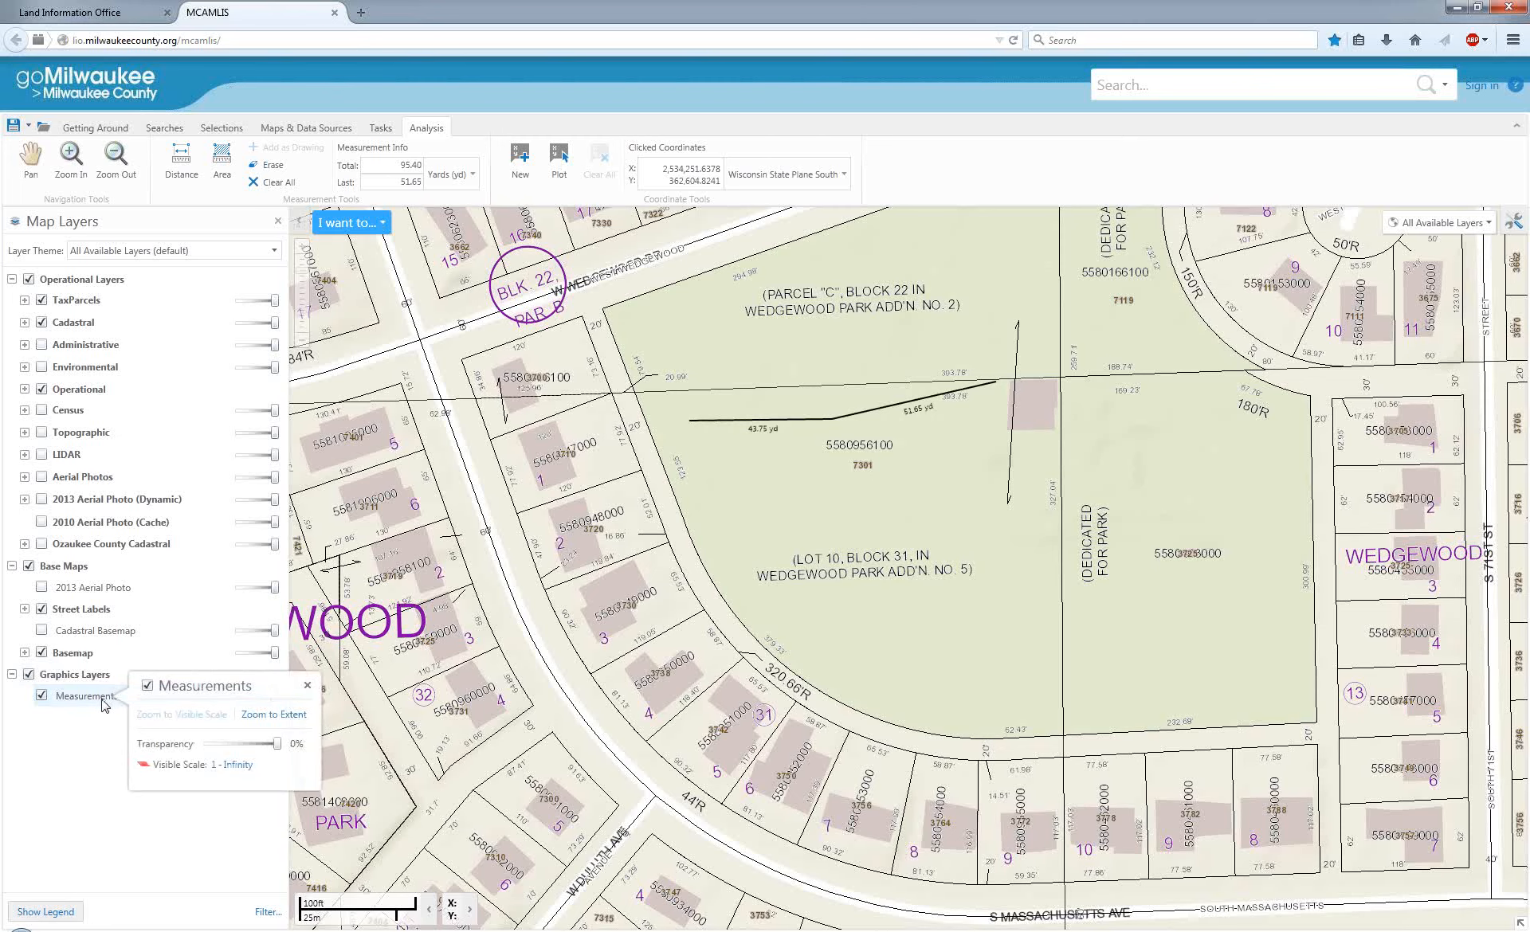
pyautogui.click(267, 715)
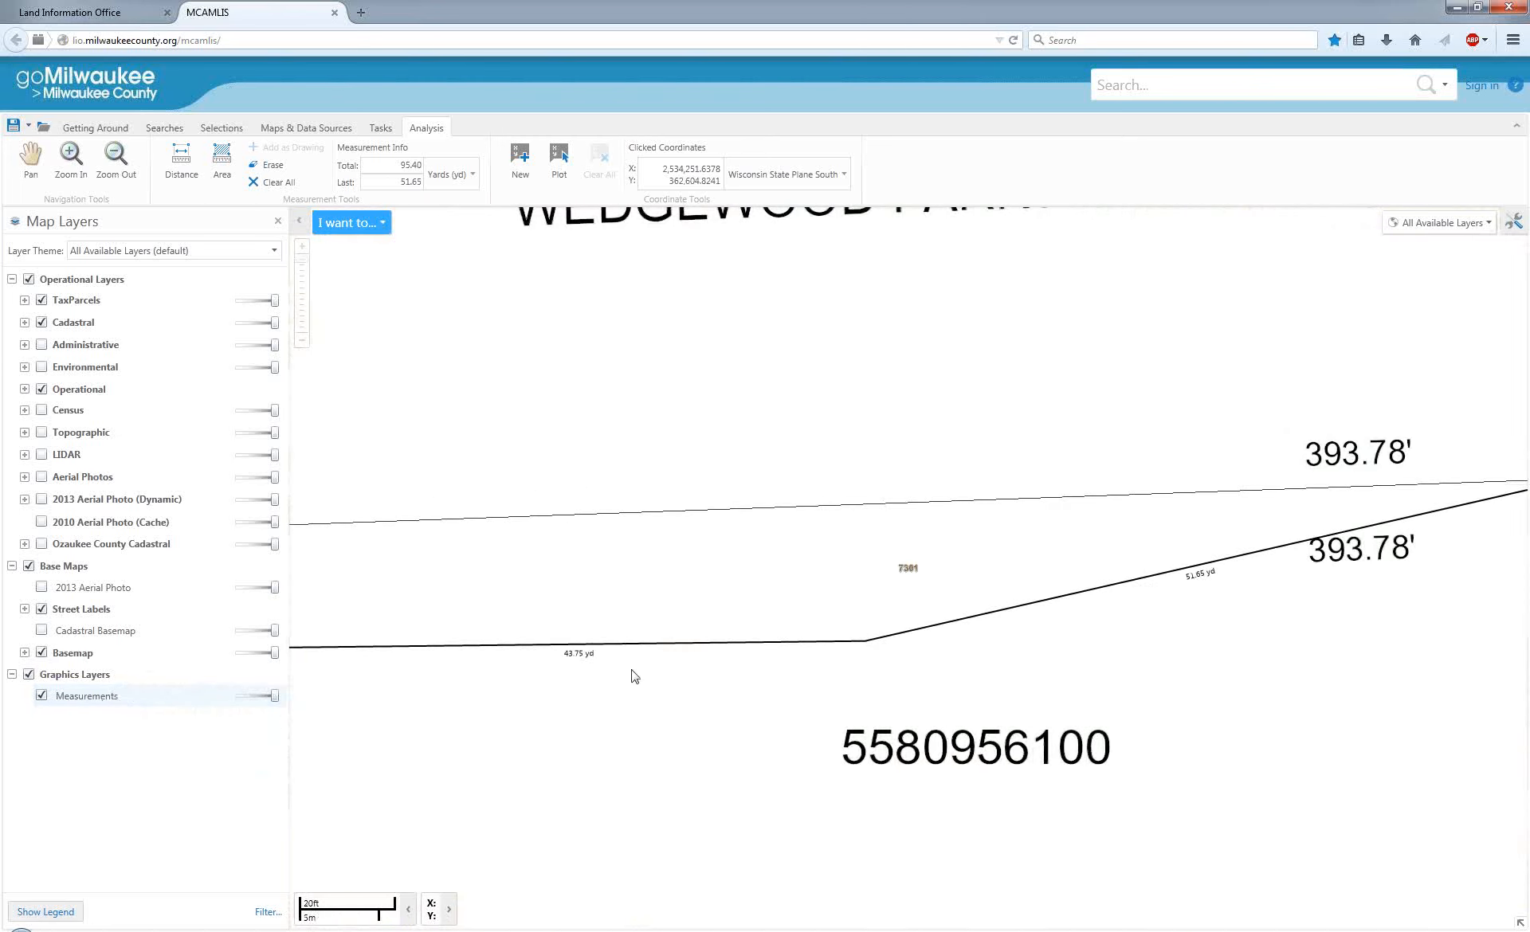
pyautogui.scroll(-2, 634, 676)
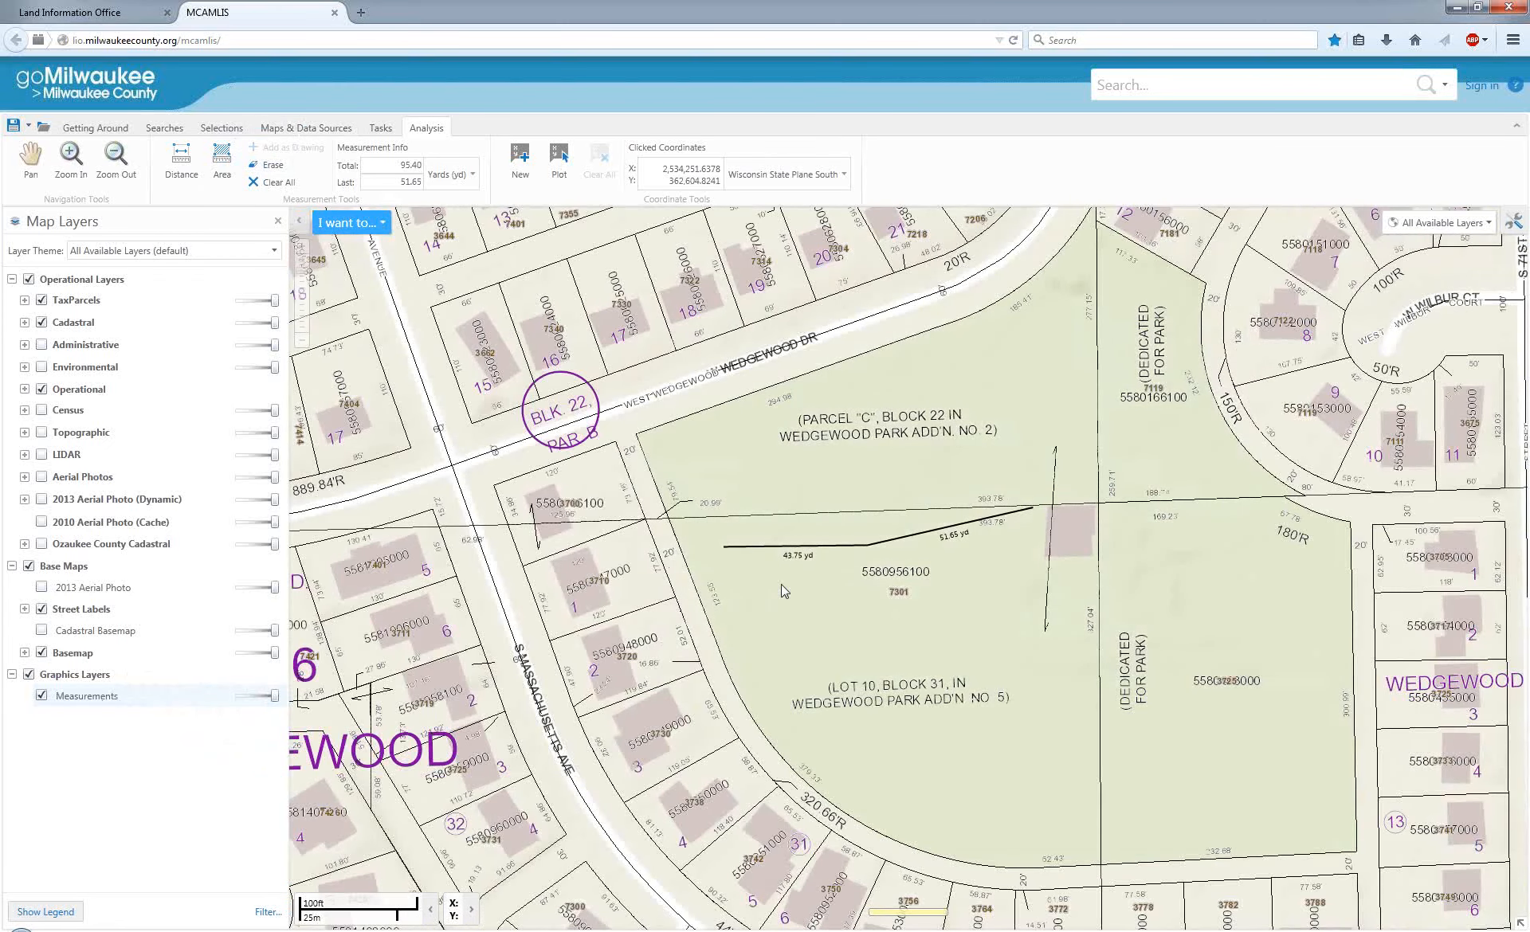
pyautogui.click(781, 585)
# Measure a three-segment, roughly U-shaped path around the Lot 10, Block 31 label and keep it as a drawing.
pyautogui.click(173, 169)
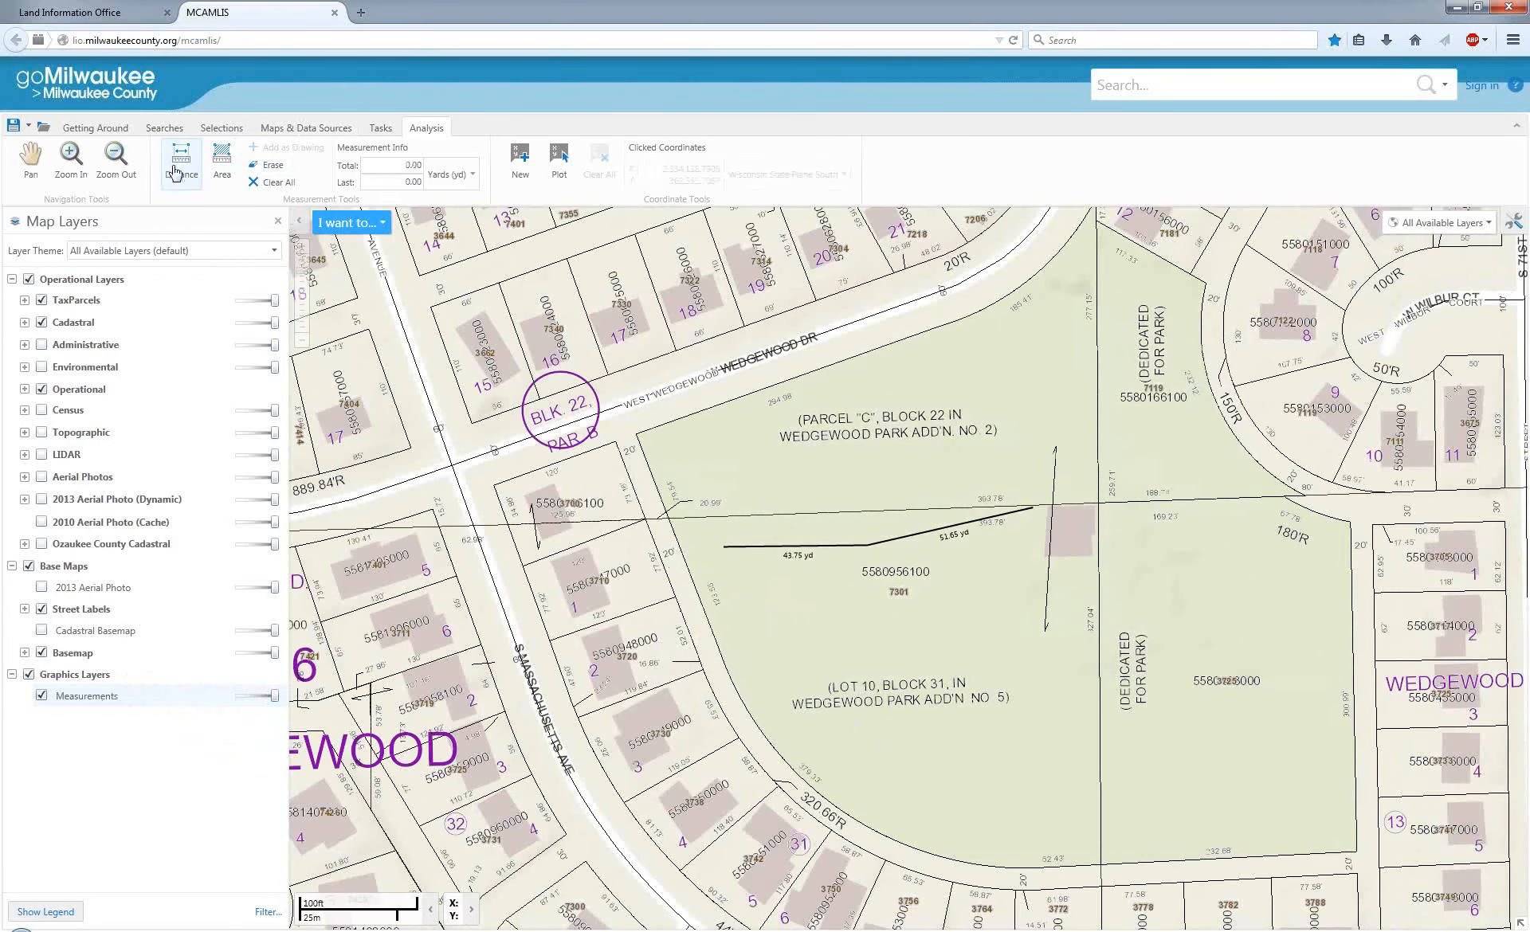
pyautogui.click(801, 623)
pyautogui.click(913, 817)
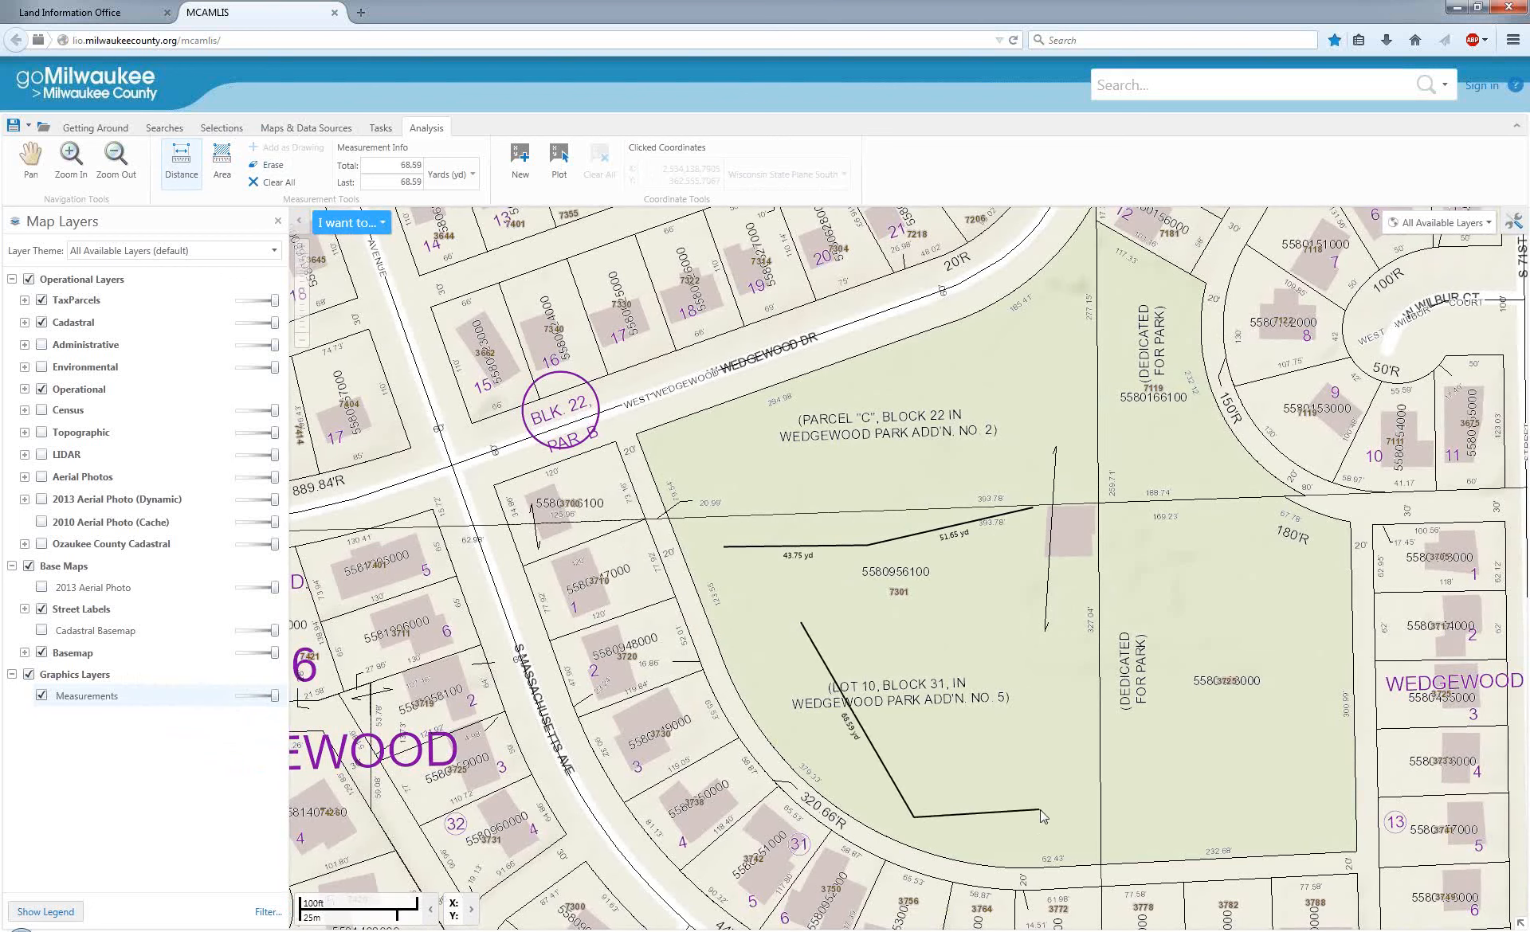
pyautogui.click(1040, 810)
pyautogui.doubleClick(1027, 667)
pyautogui.click(309, 165)
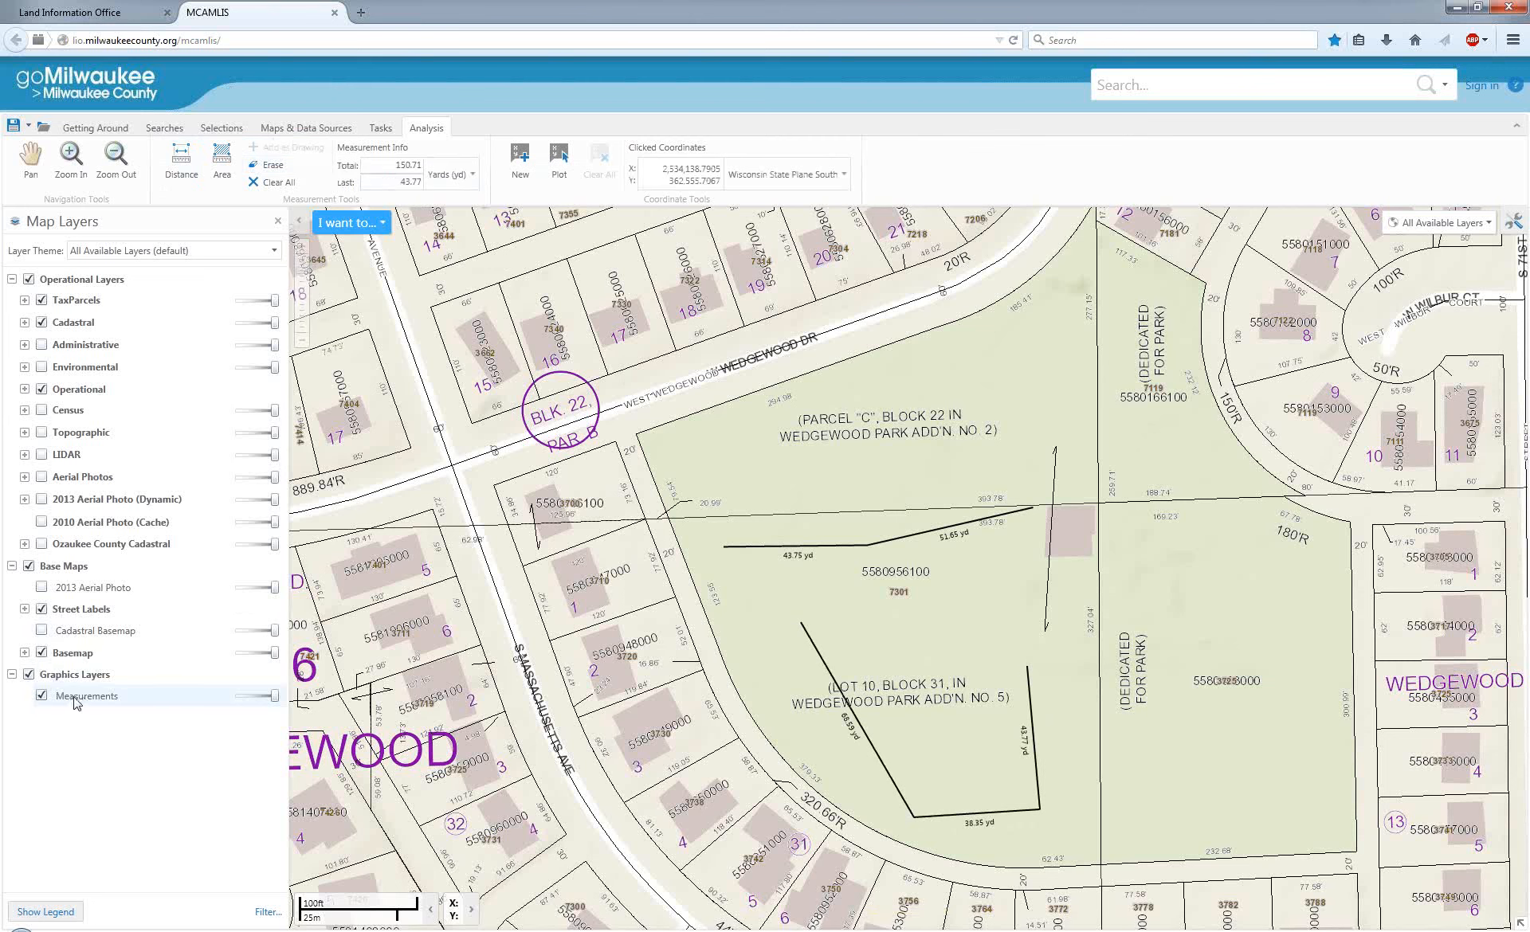
# Erase the kept two-segment path west of the park building and clear all remaining measurements.
pyautogui.click(271, 165)
pyautogui.click(870, 549)
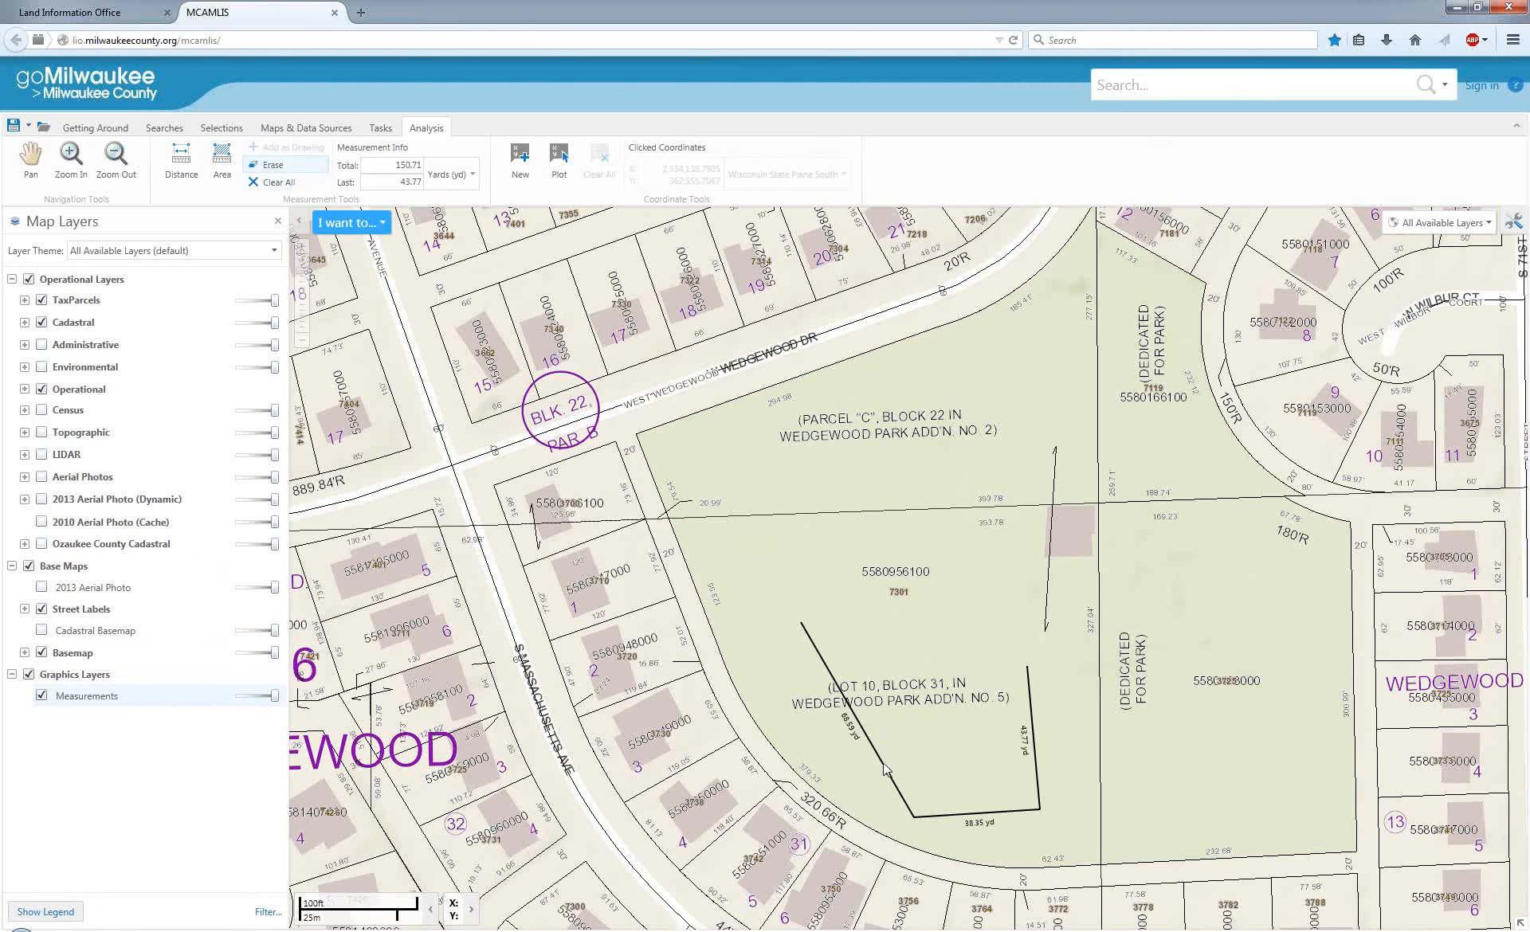
pyautogui.click(282, 185)
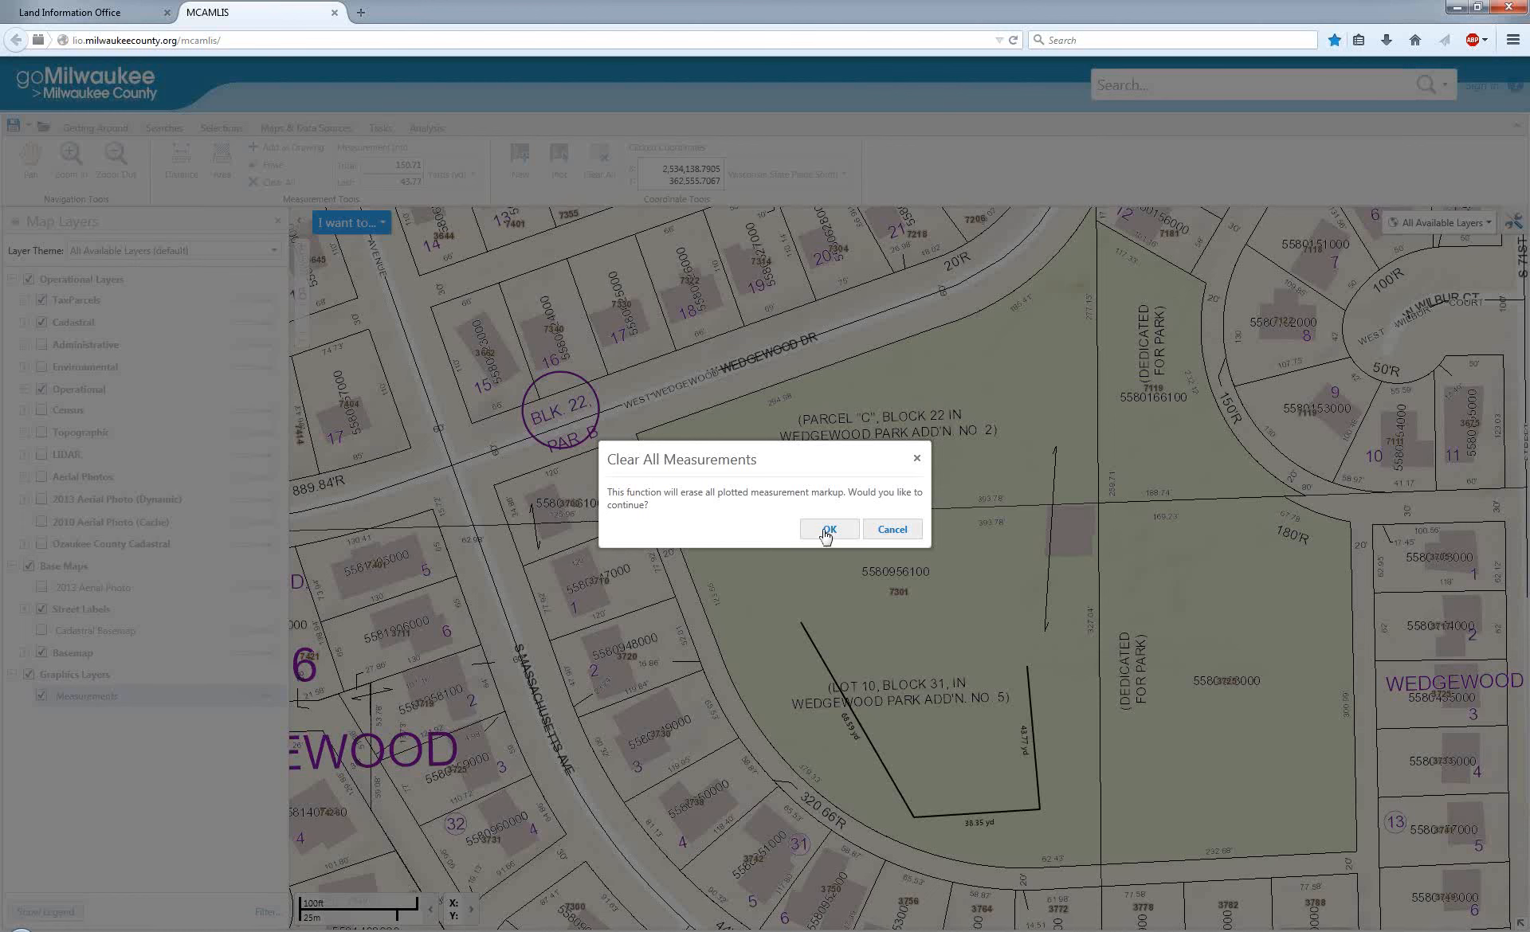
pyautogui.click(828, 536)
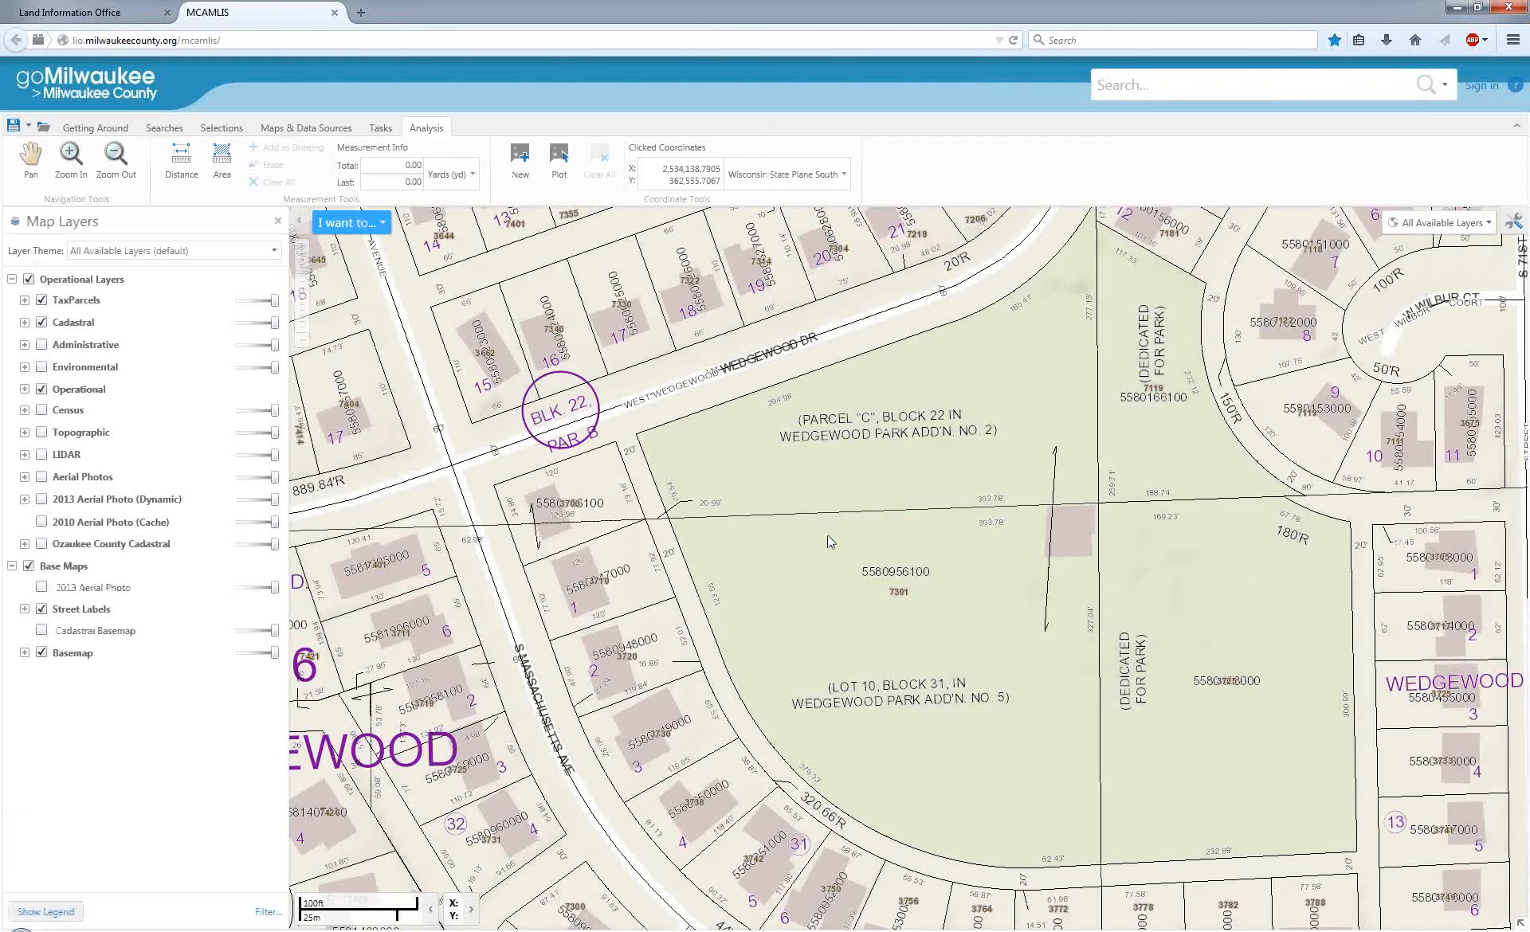
# Measure the four-cornered area of the W Wedgewood Dr and S Massachusetts Ave intersection, using the surrounding lot corners as vertices.
pyautogui.click(223, 168)
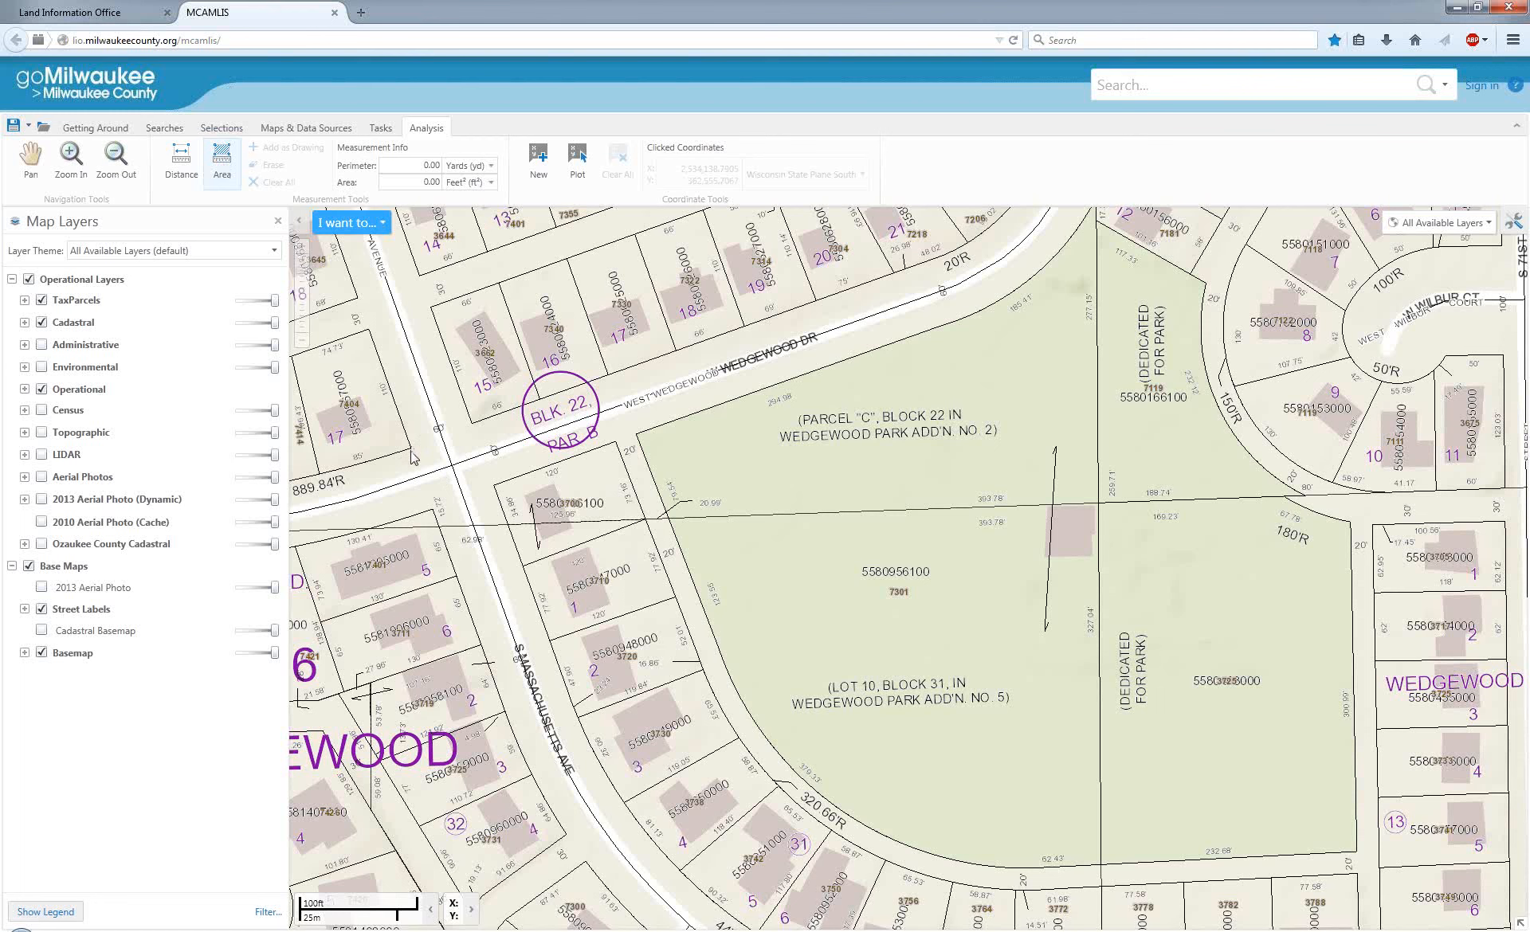
pyautogui.click(412, 451)
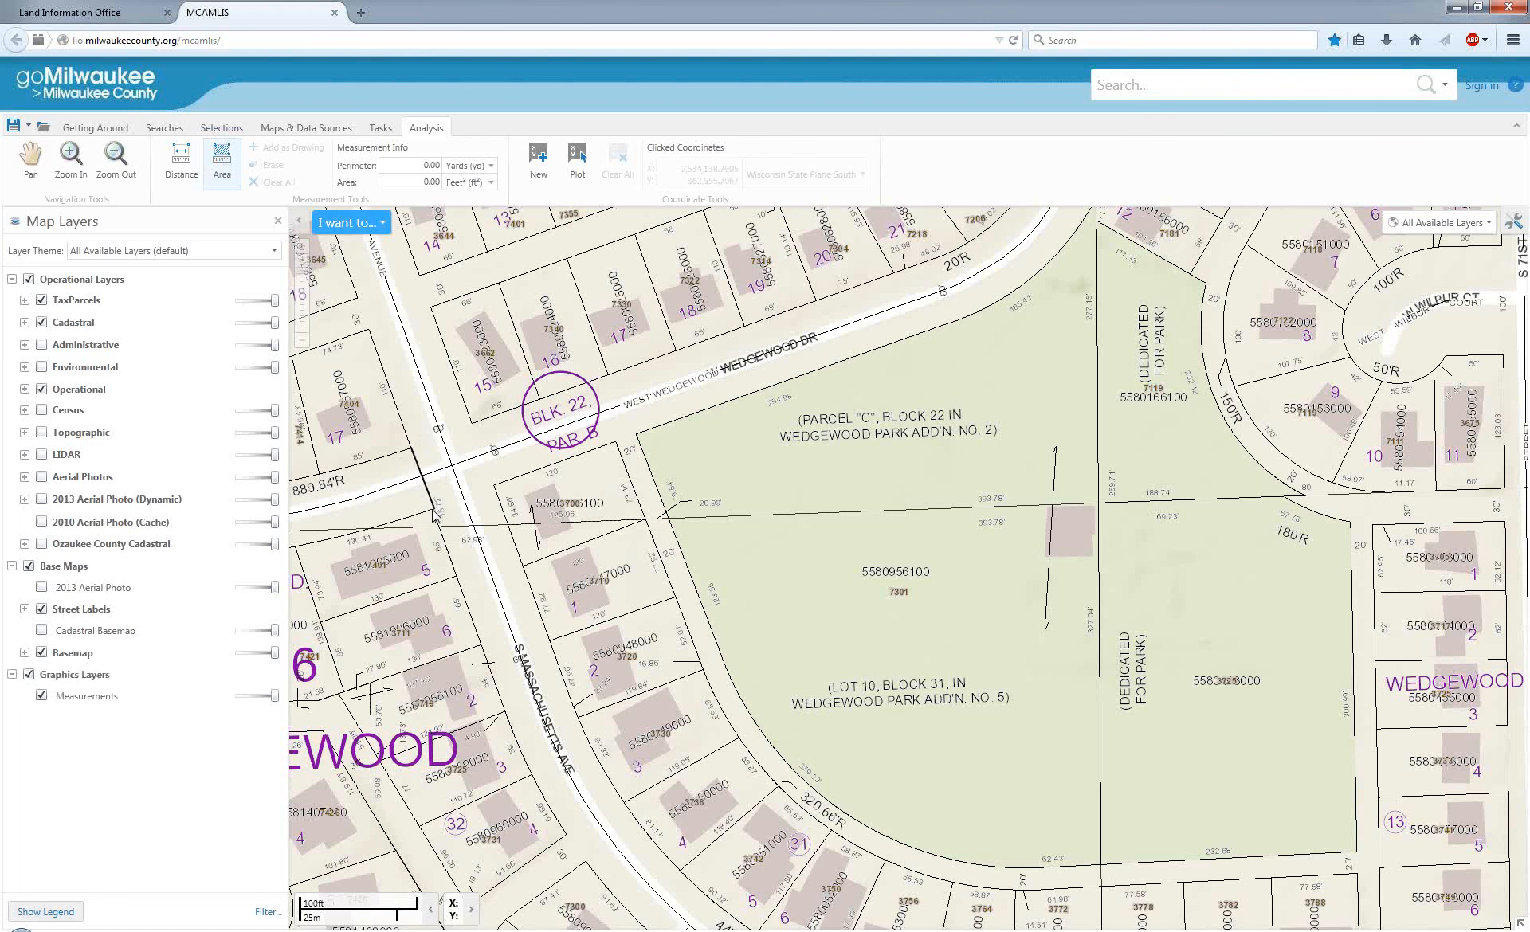
pyautogui.scroll(1, 426, 514)
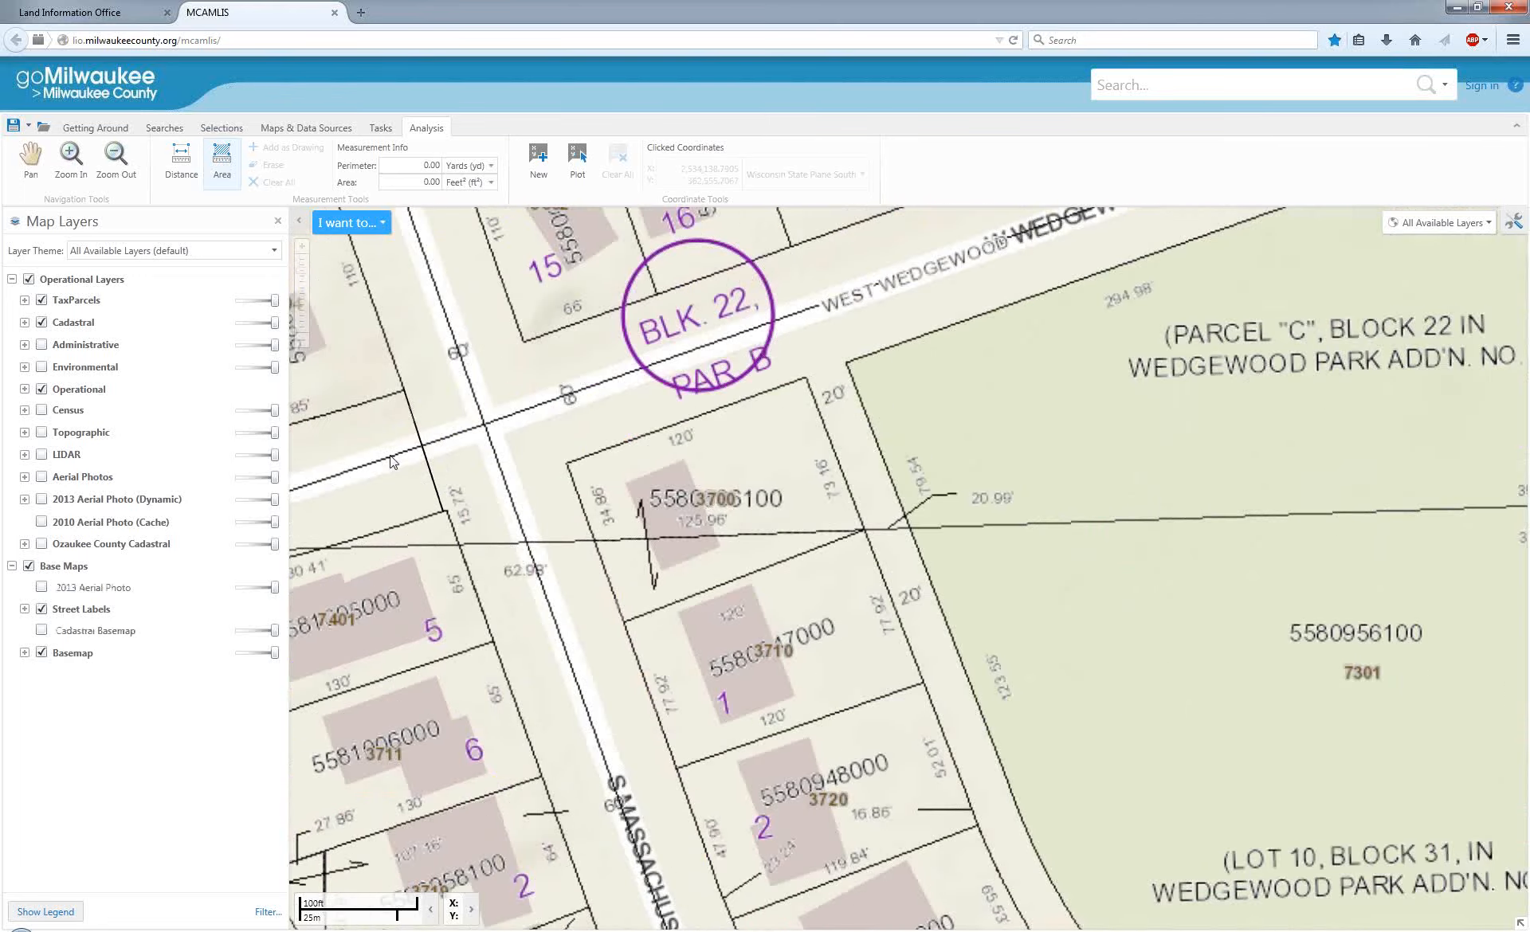
pyautogui.scroll(1, 343, 358)
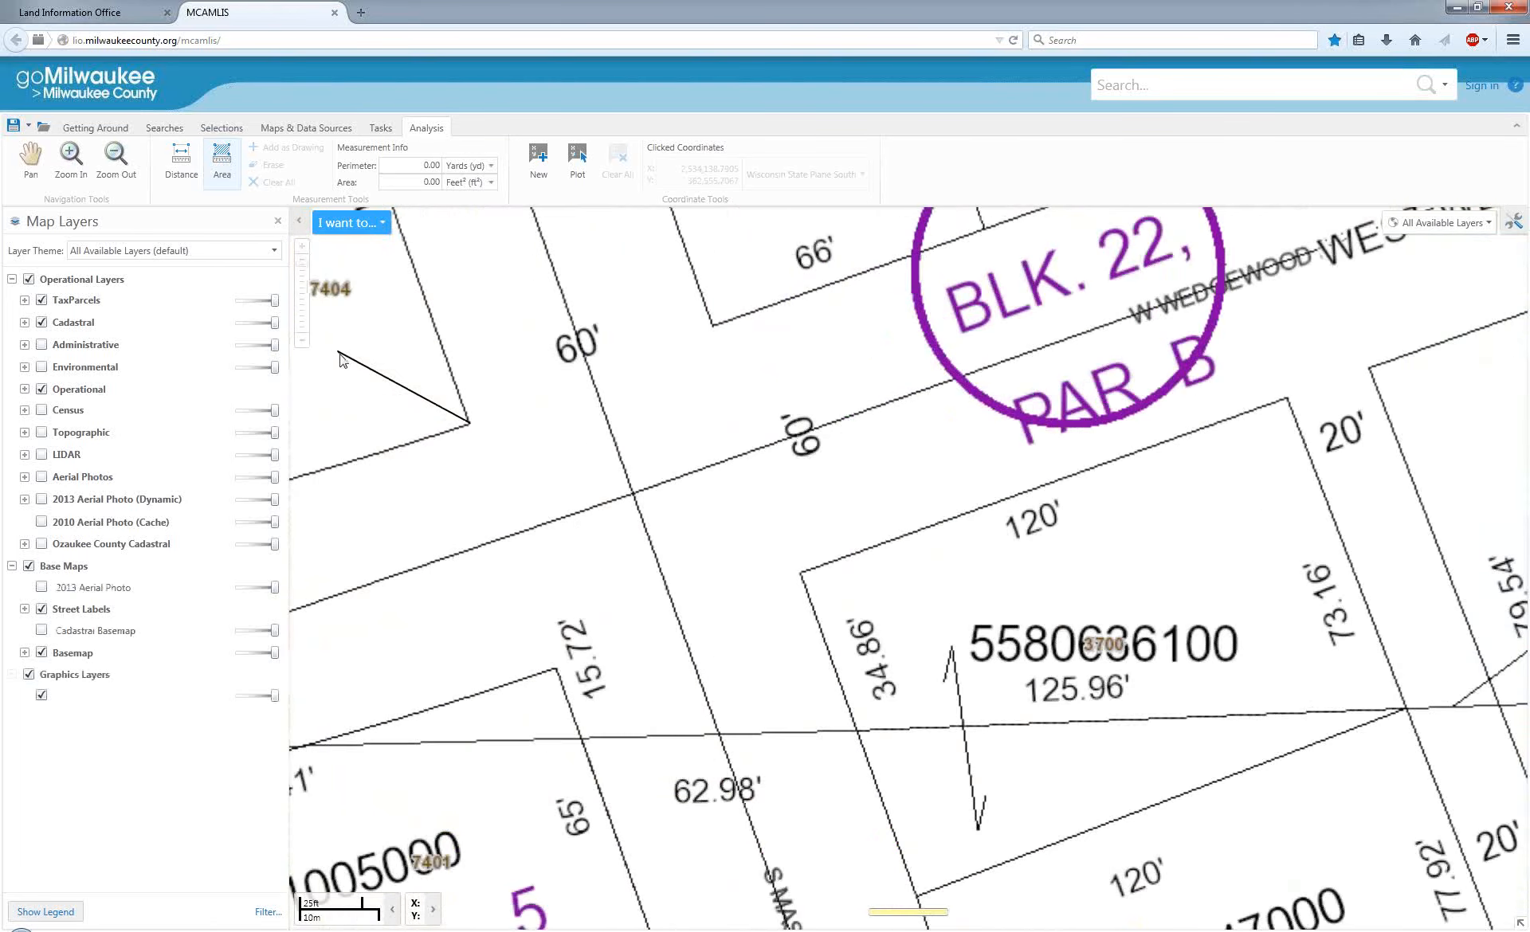
pyautogui.click(554, 671)
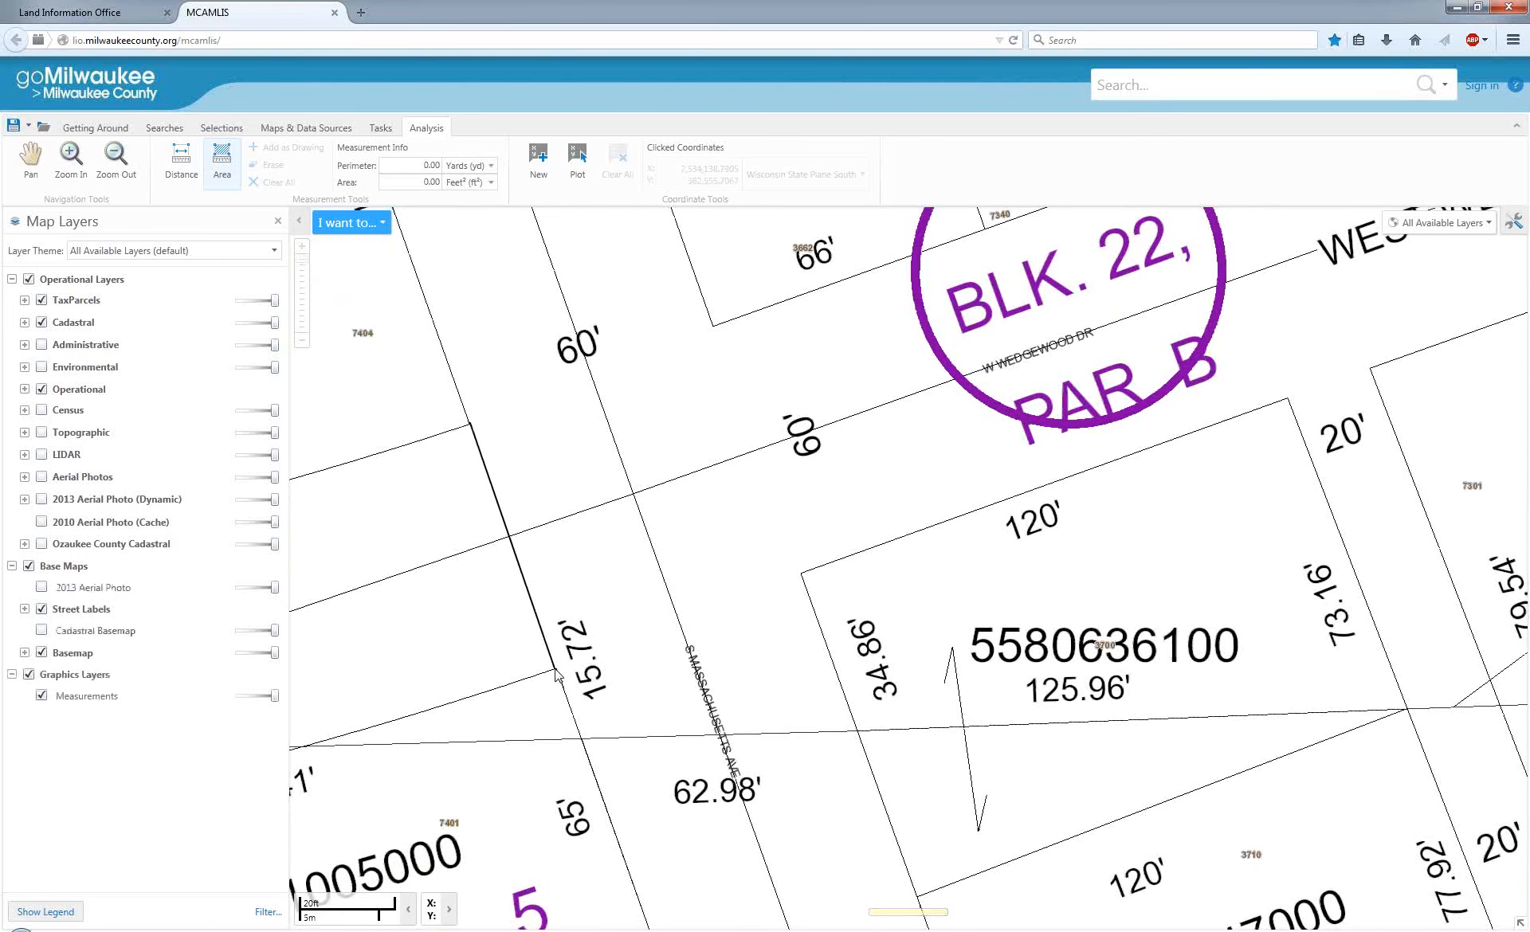
pyautogui.click(801, 574)
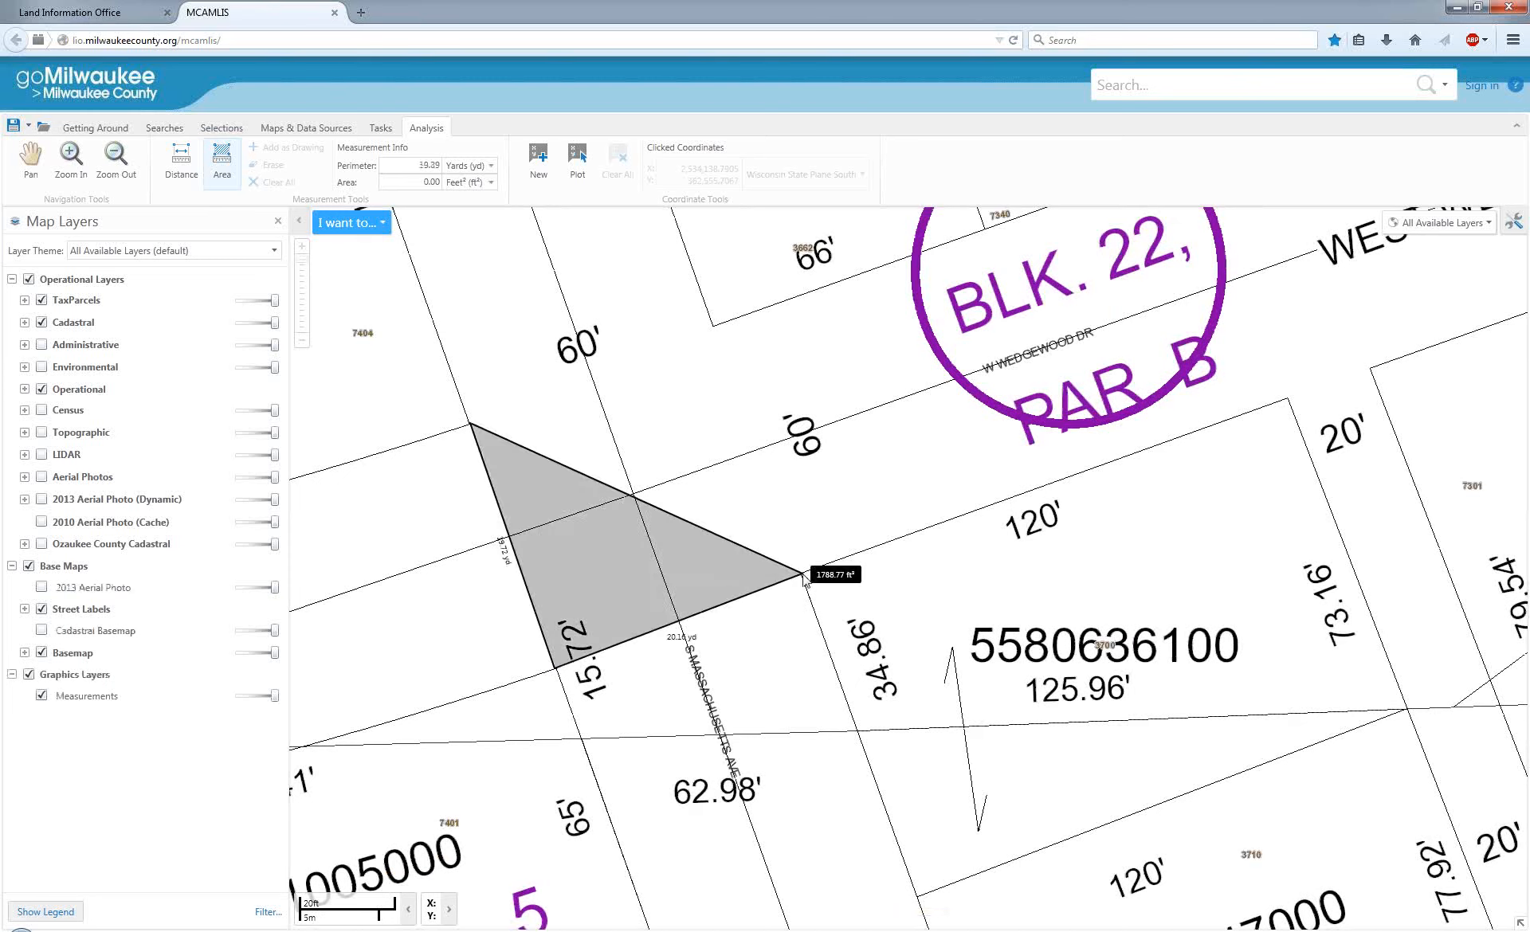
pyautogui.doubleClick(713, 328)
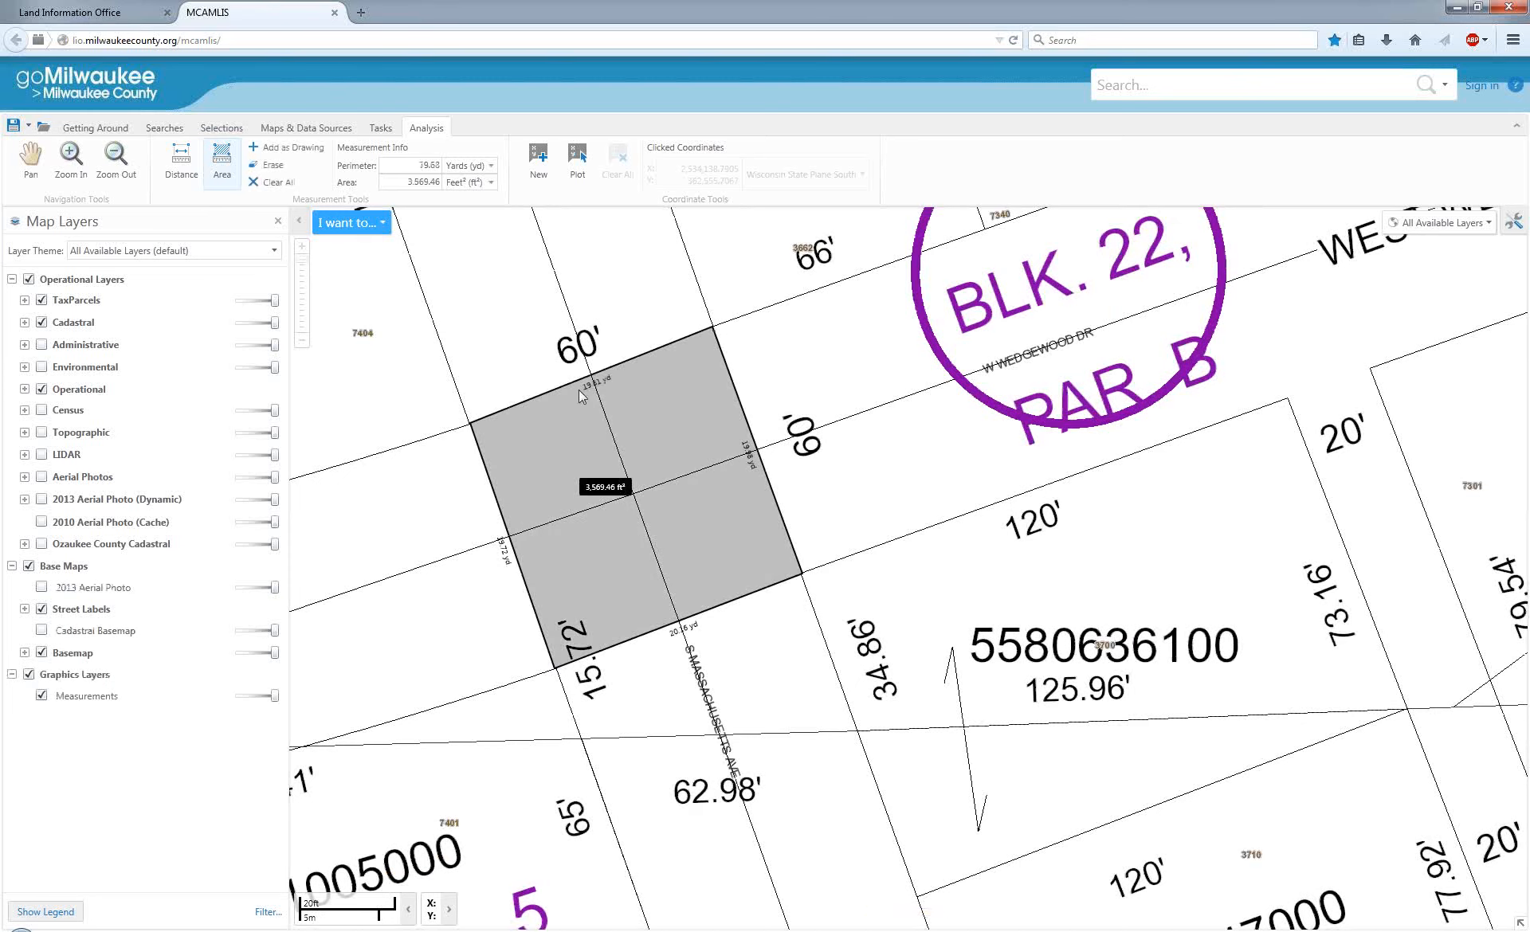
# Set the perimeter unit of the intersection area measurement to feet.
pyautogui.click(489, 165)
pyautogui.click(492, 189)
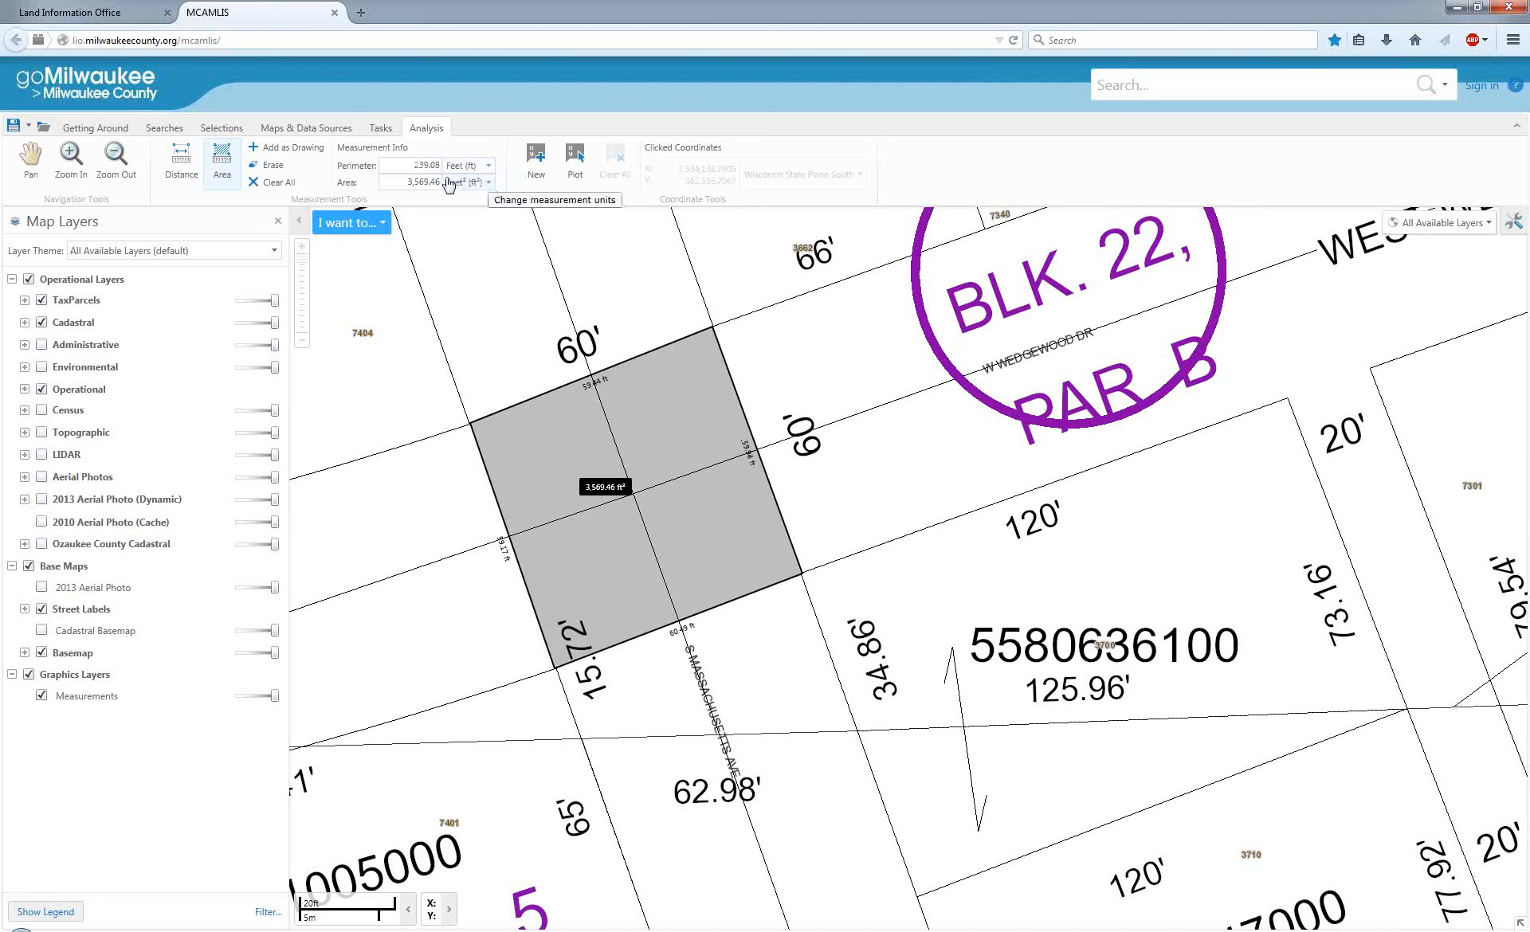
pyautogui.moveTo(412, 169); pyautogui.dragTo(439, 165)
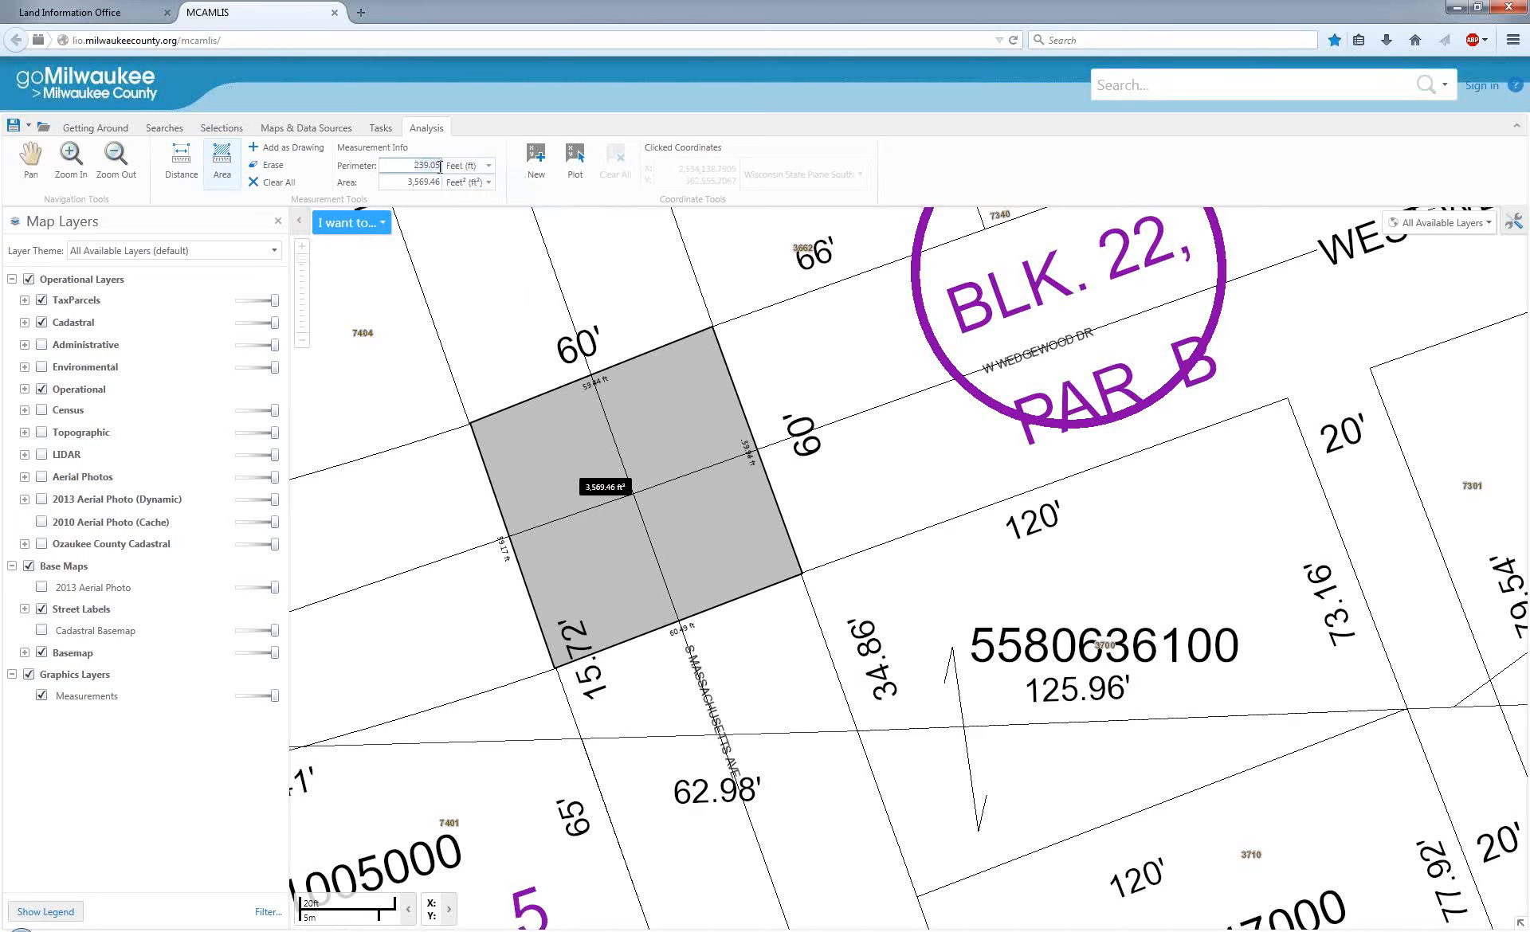
# Switch the area unit to square miles and back to square feet, and keep the intersection measurement as a drawing.
pyautogui.click(489, 184)
pyautogui.click(487, 282)
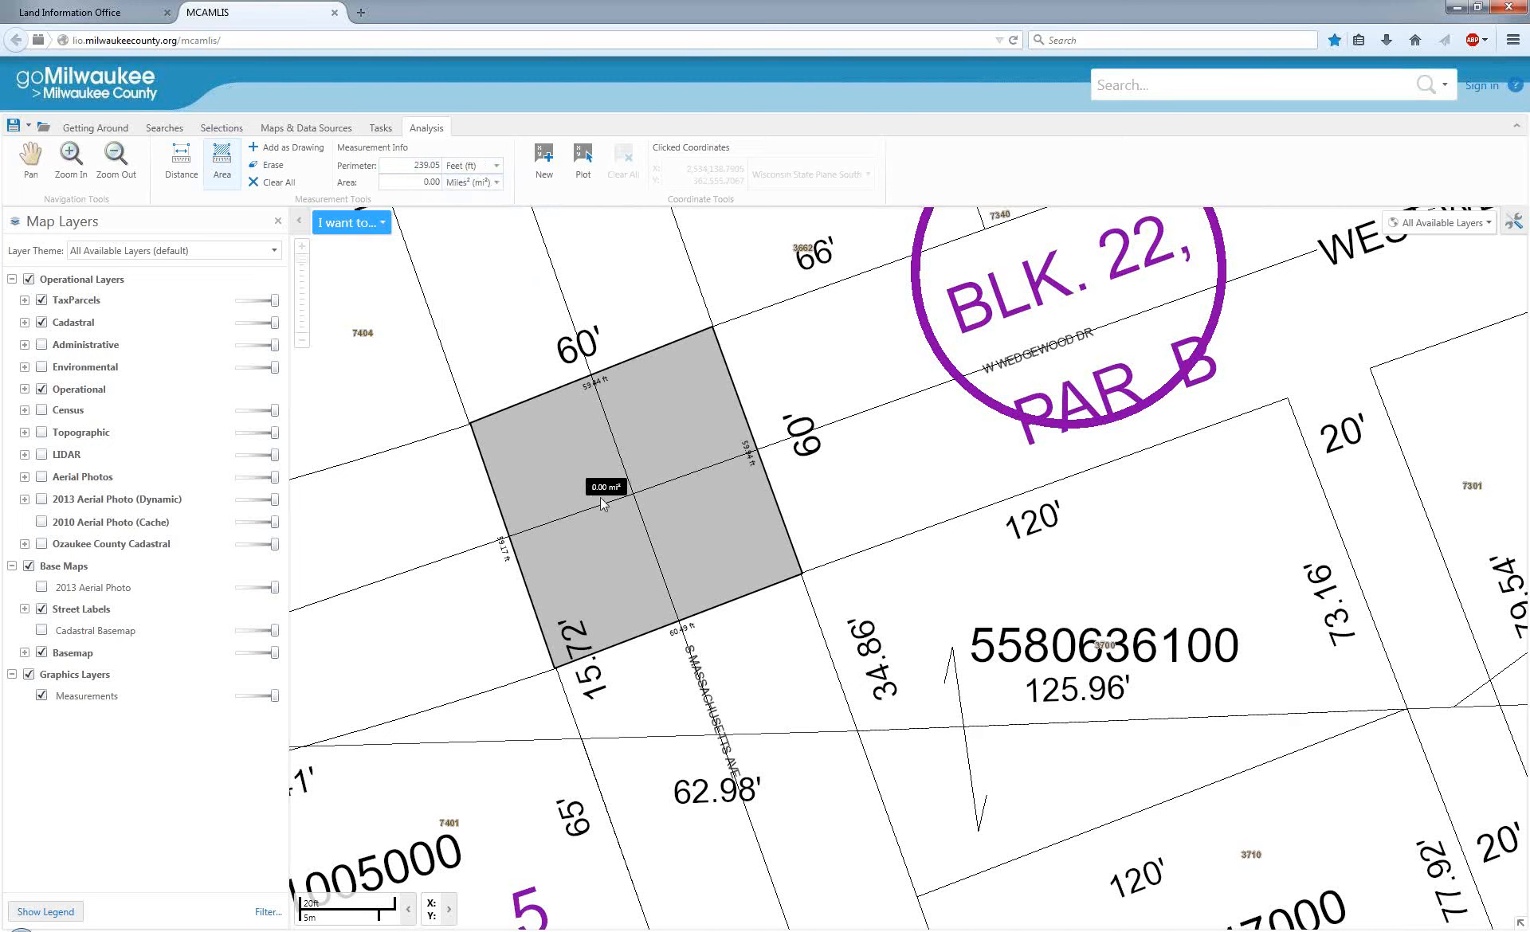
pyautogui.click(495, 184)
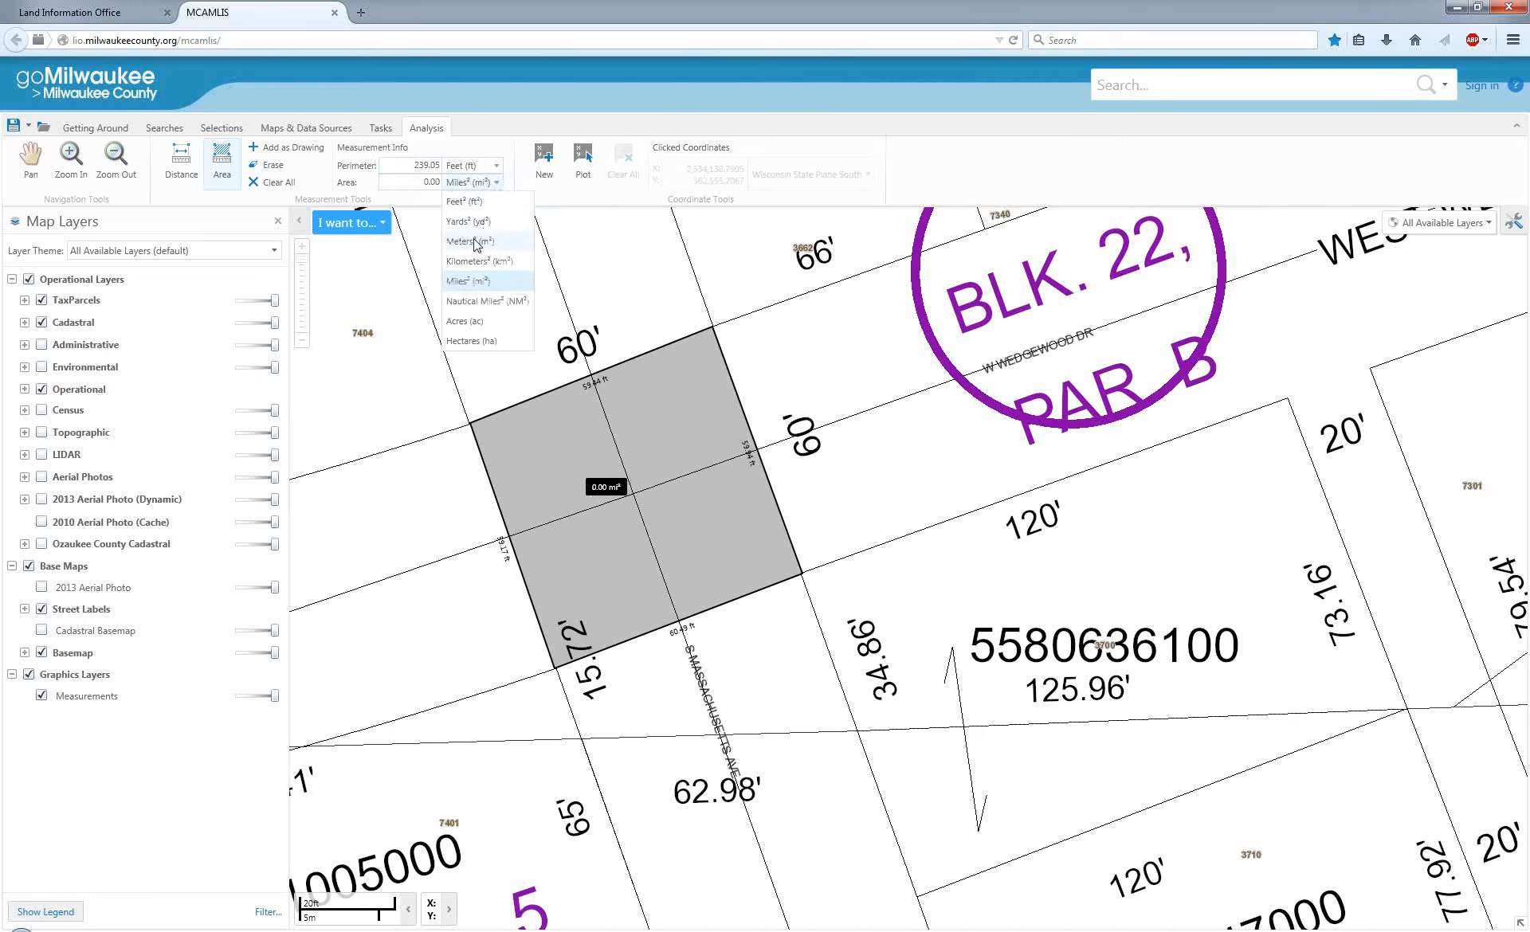
pyautogui.click(468, 204)
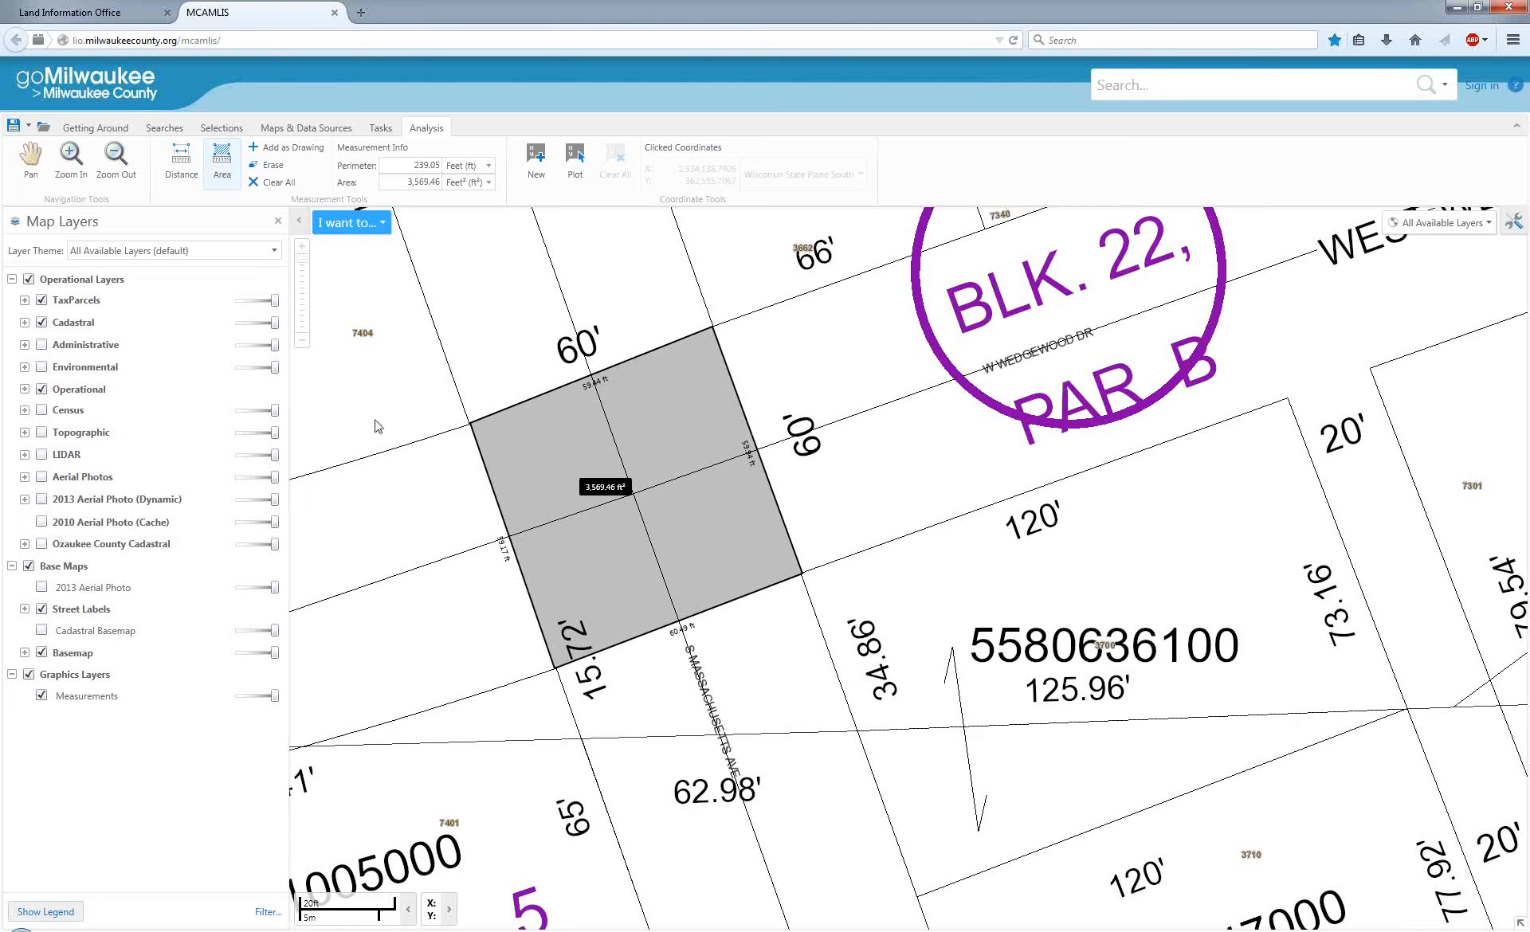
pyautogui.click(296, 154)
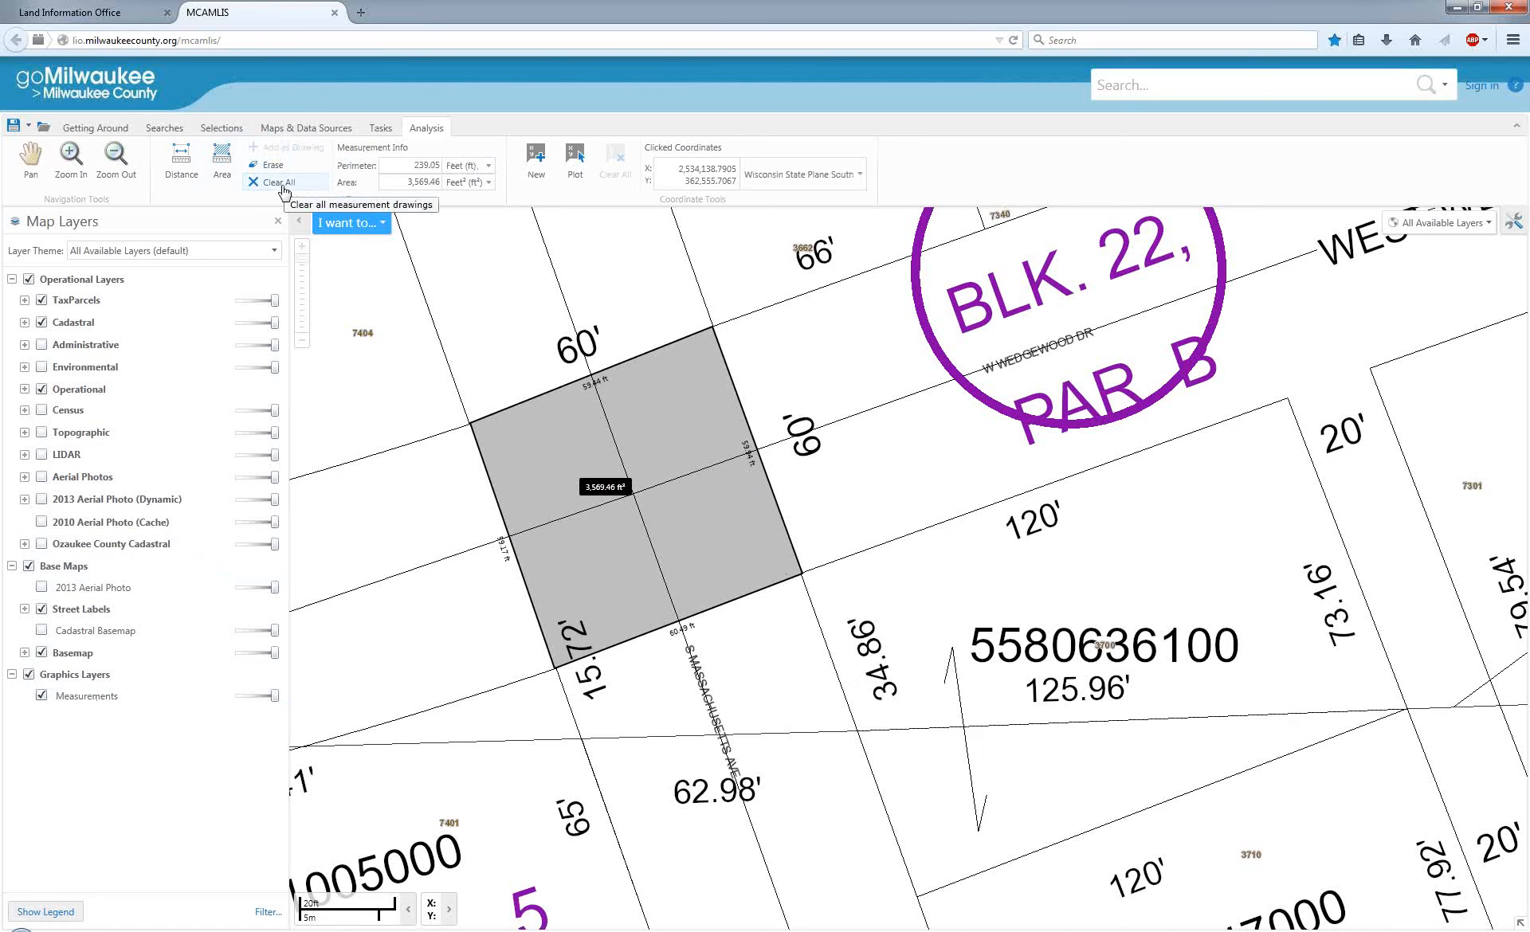
# Measure a five-cornered area on S Massachusetts Ave that shares the north edge of the intersection square.
pyautogui.scroll(-1, 849, 482)
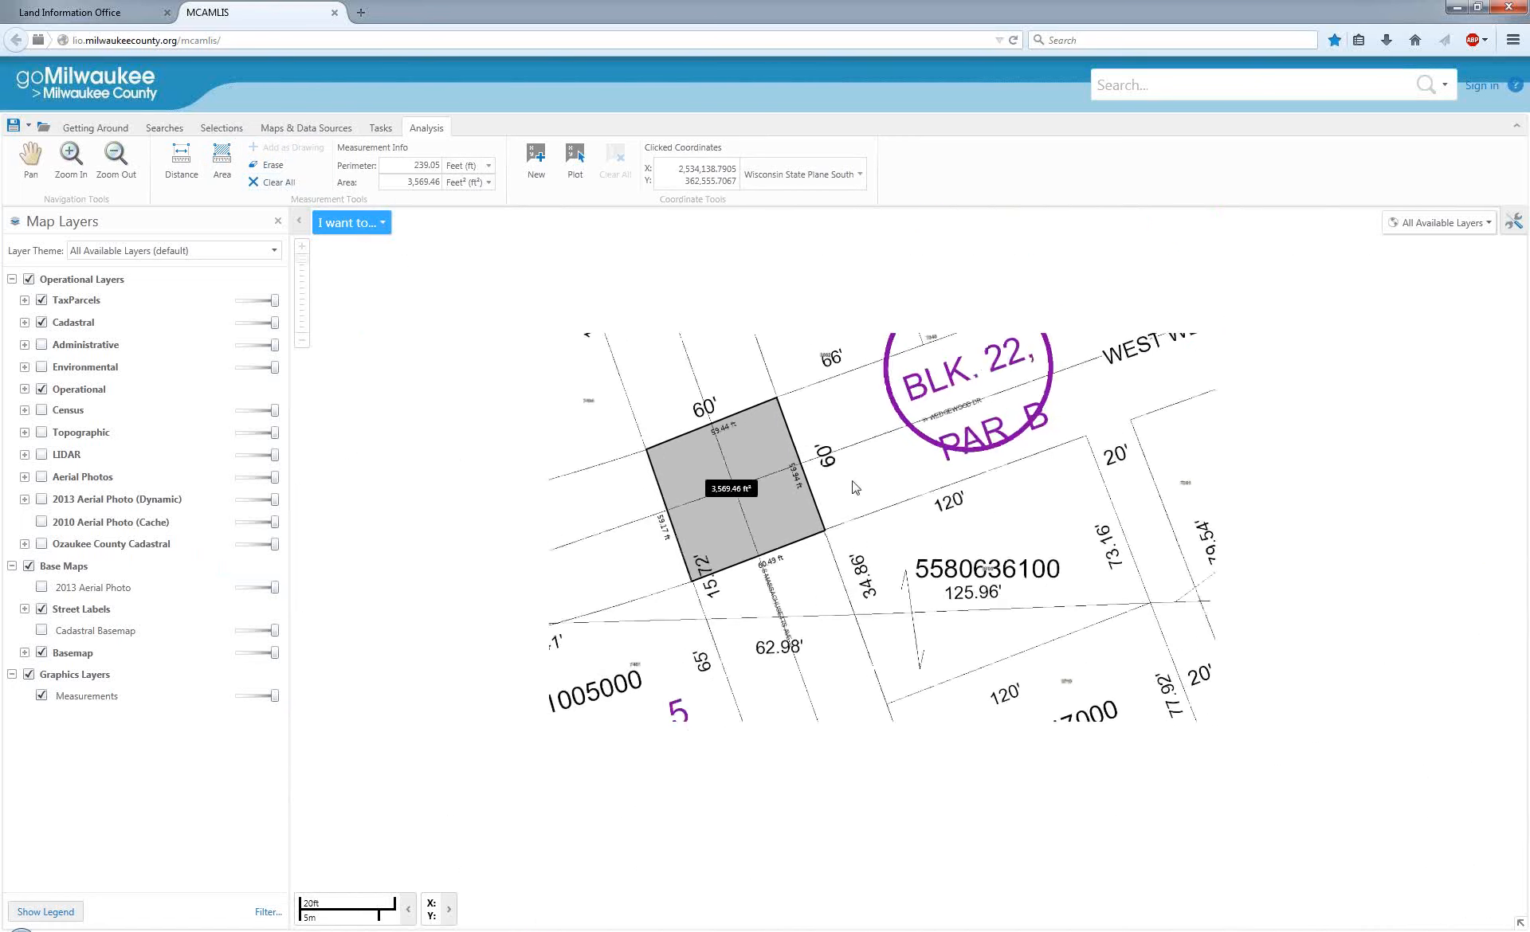
pyautogui.click(221, 171)
pyautogui.click(644, 323)
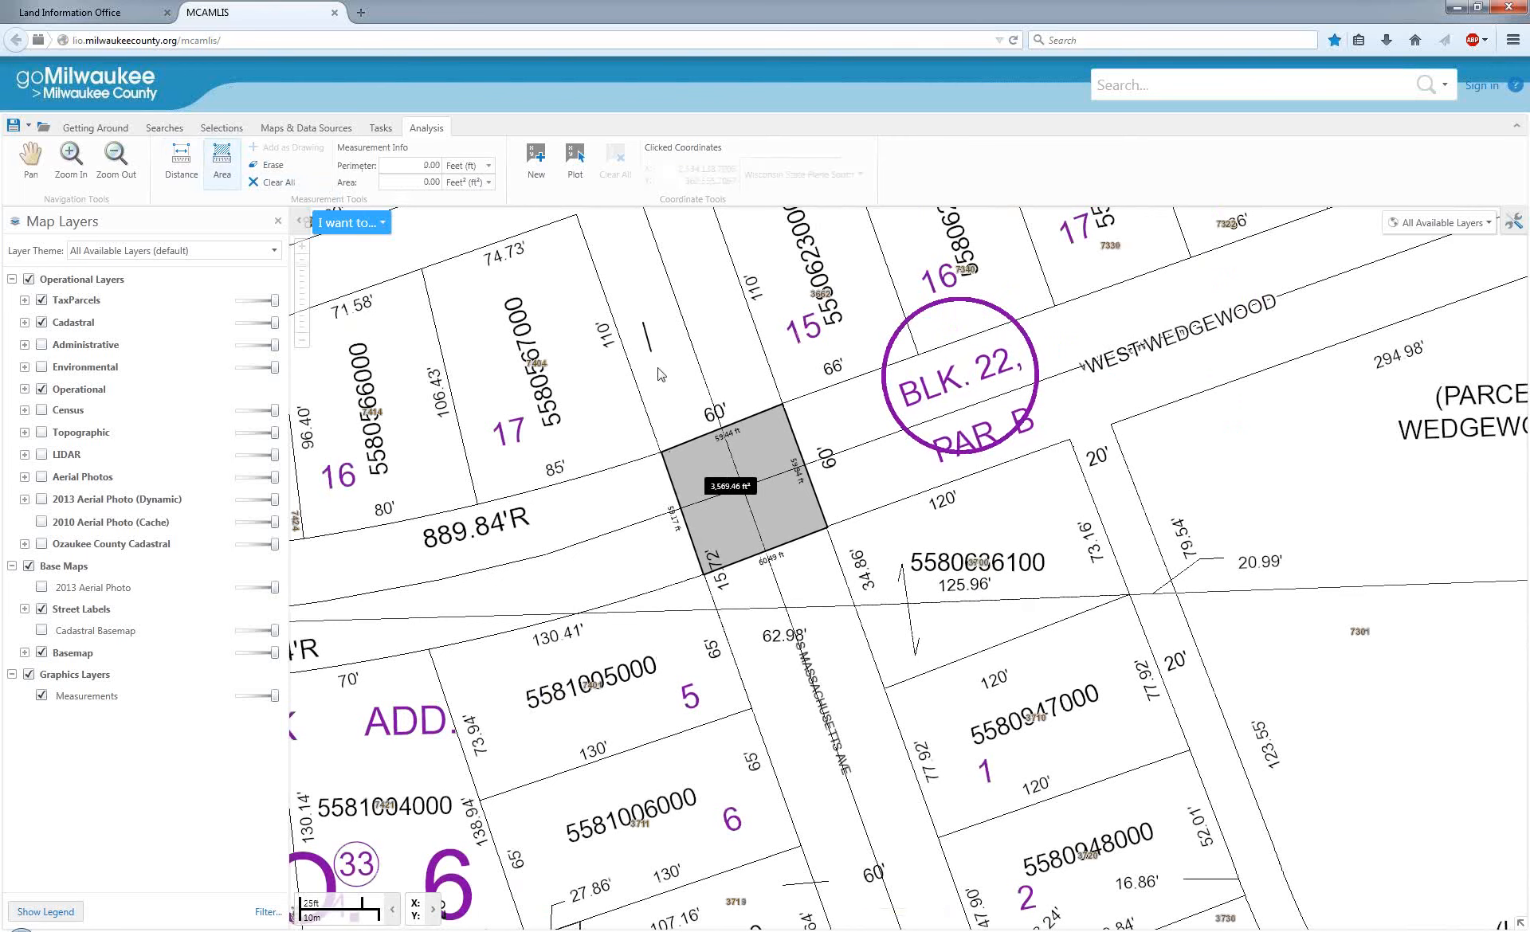
pyautogui.click(662, 386)
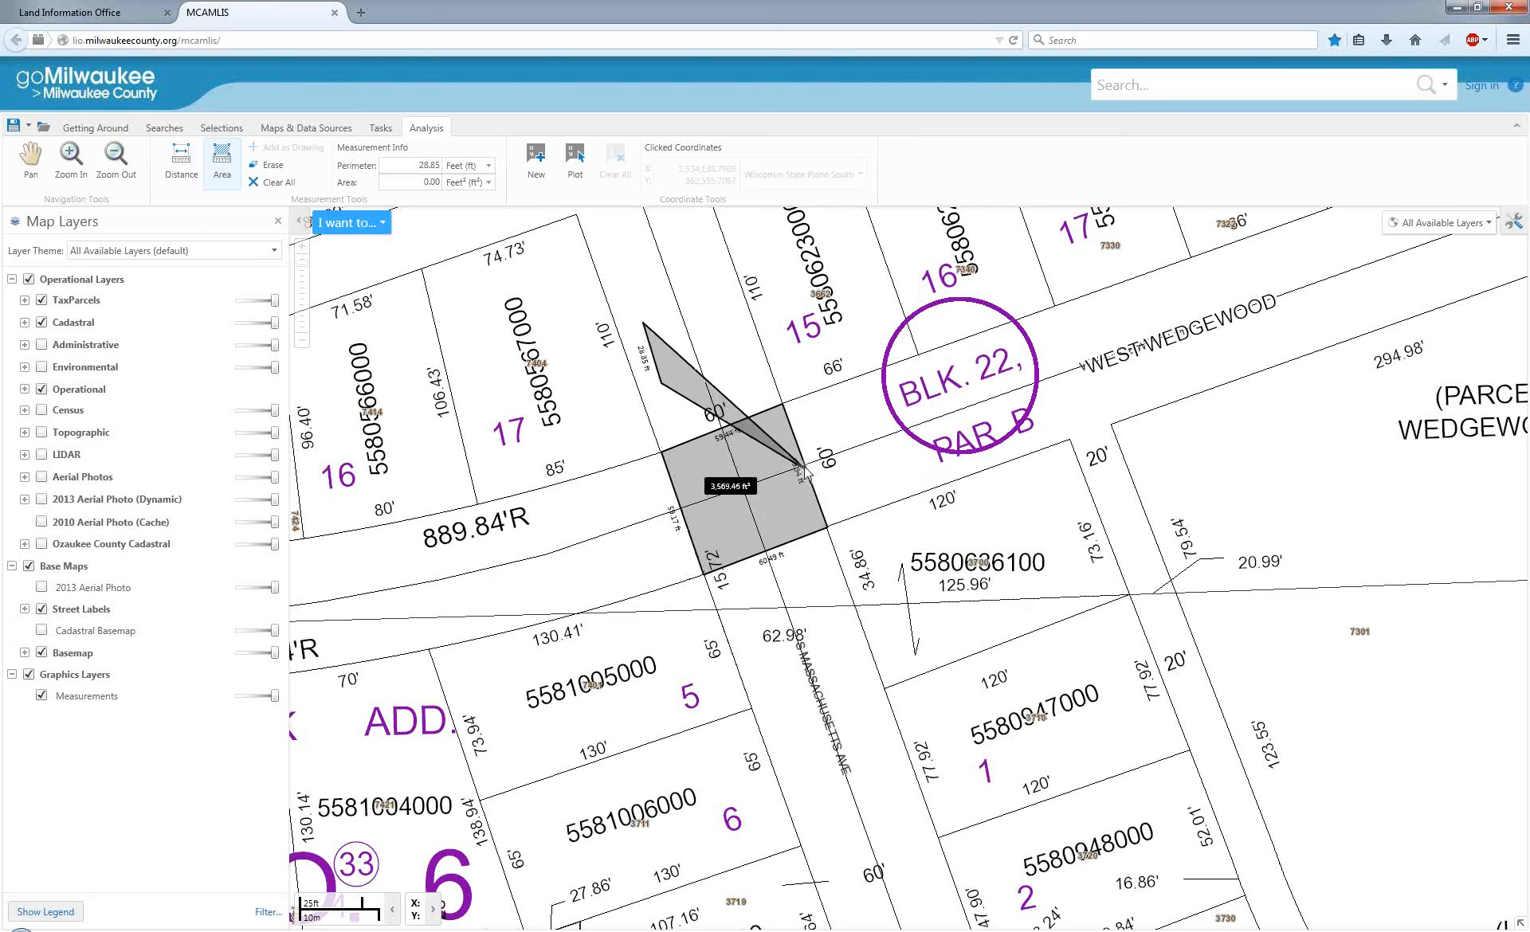
pyautogui.click(662, 453)
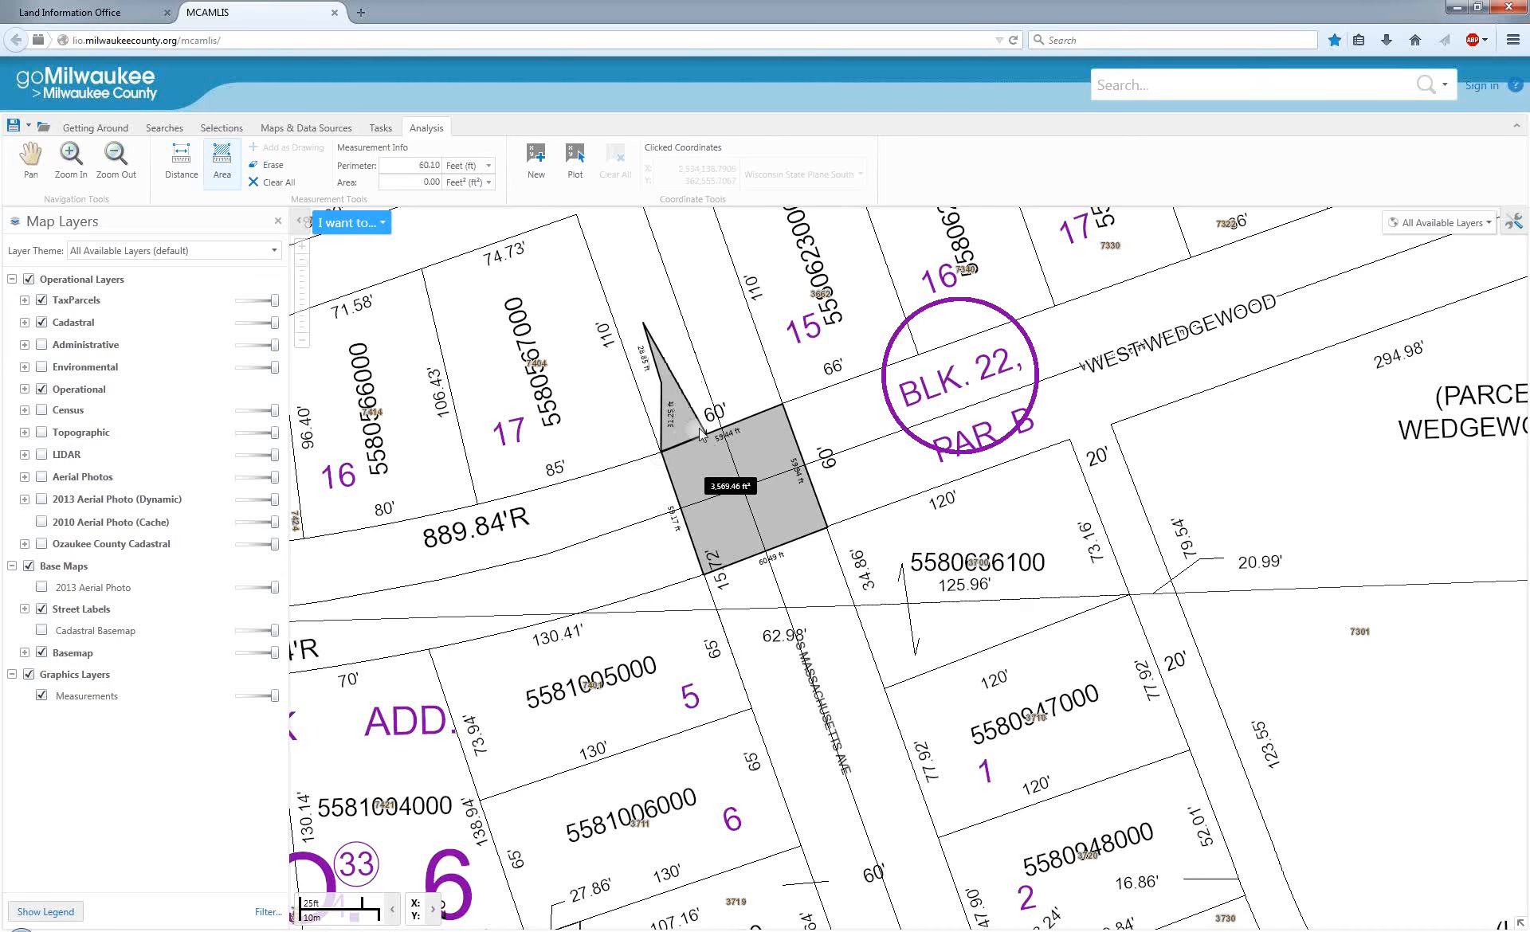
pyautogui.click(781, 404)
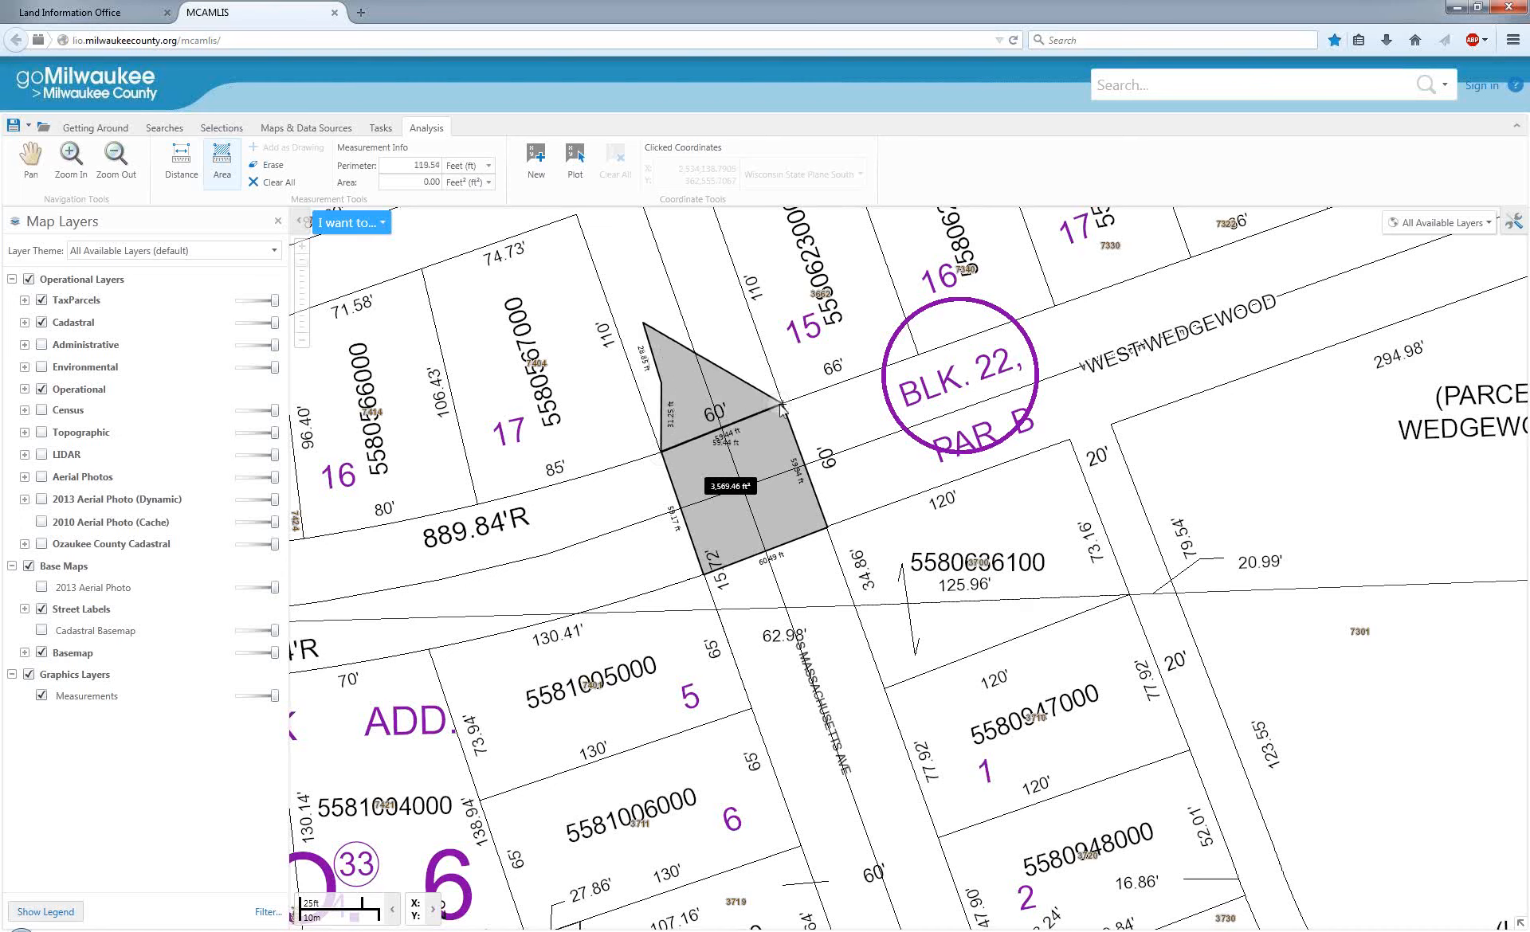
pyautogui.doubleClick(743, 303)
pyautogui.scroll(2, 709, 438)
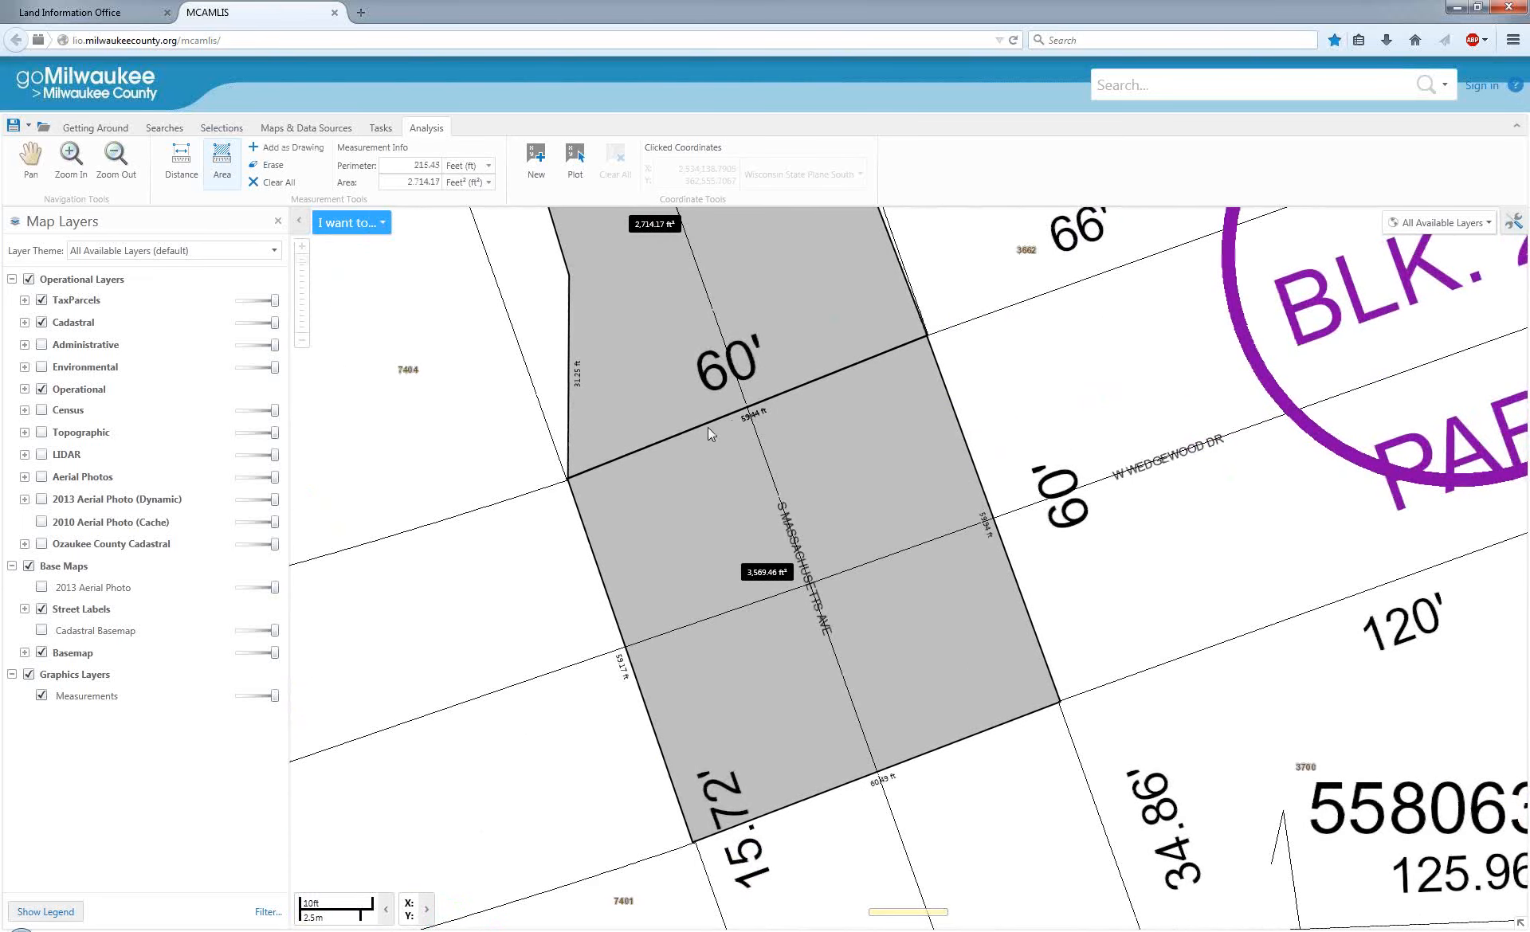
pyautogui.scroll(-2, 708, 427)
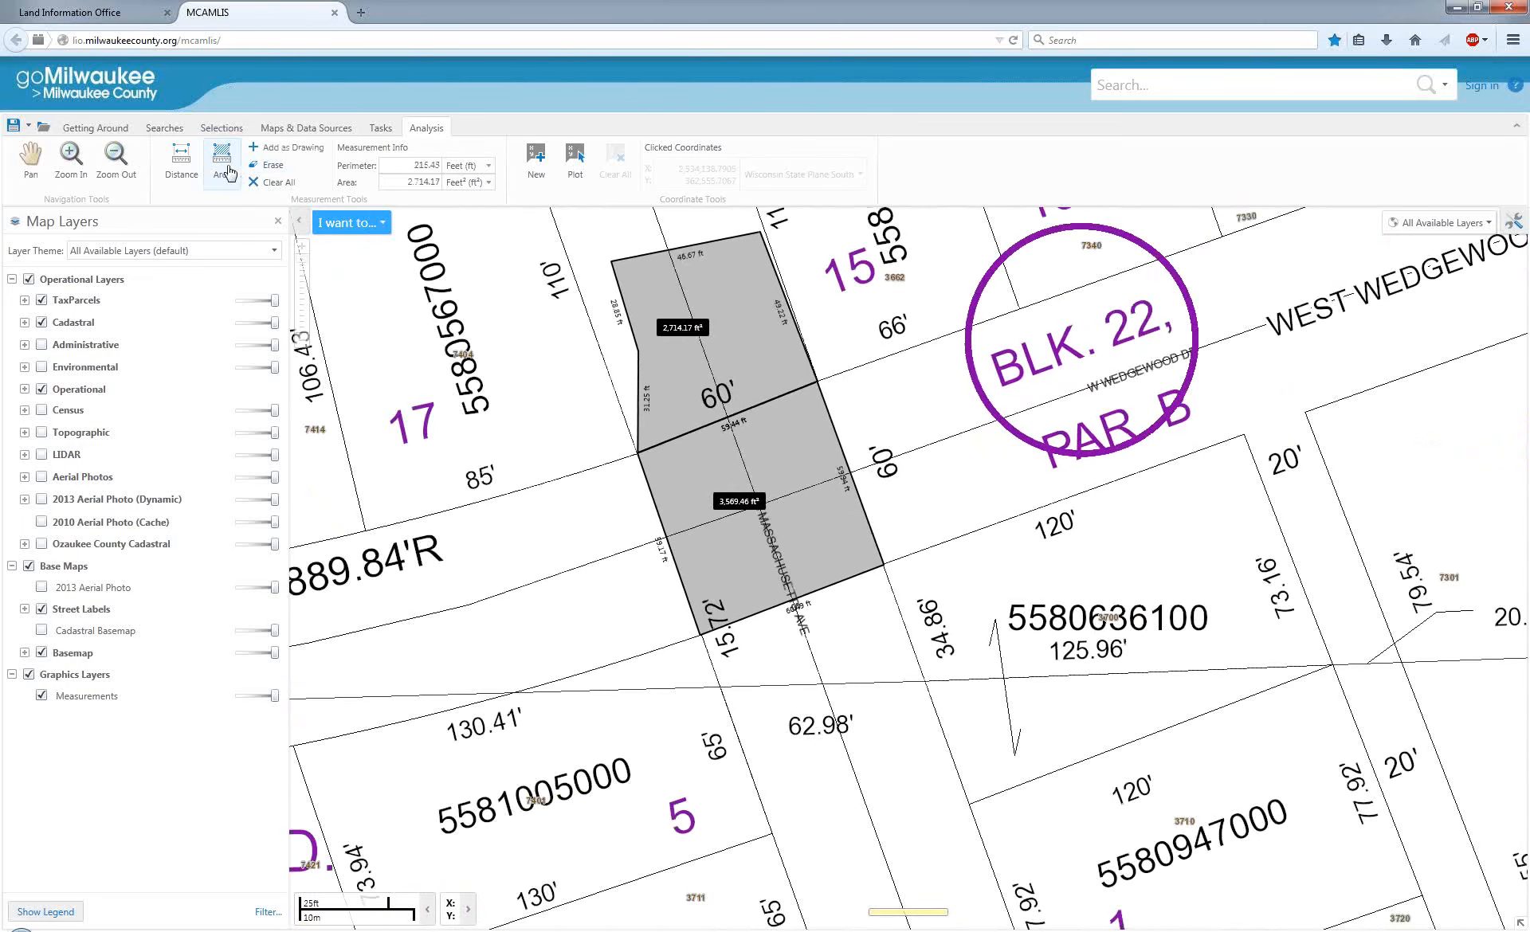
# Measure an irregular, self-crossing seven-cornered area around the southeast corner of lot 17, west of the intersection square.
pyautogui.click(518, 425)
pyautogui.click(545, 516)
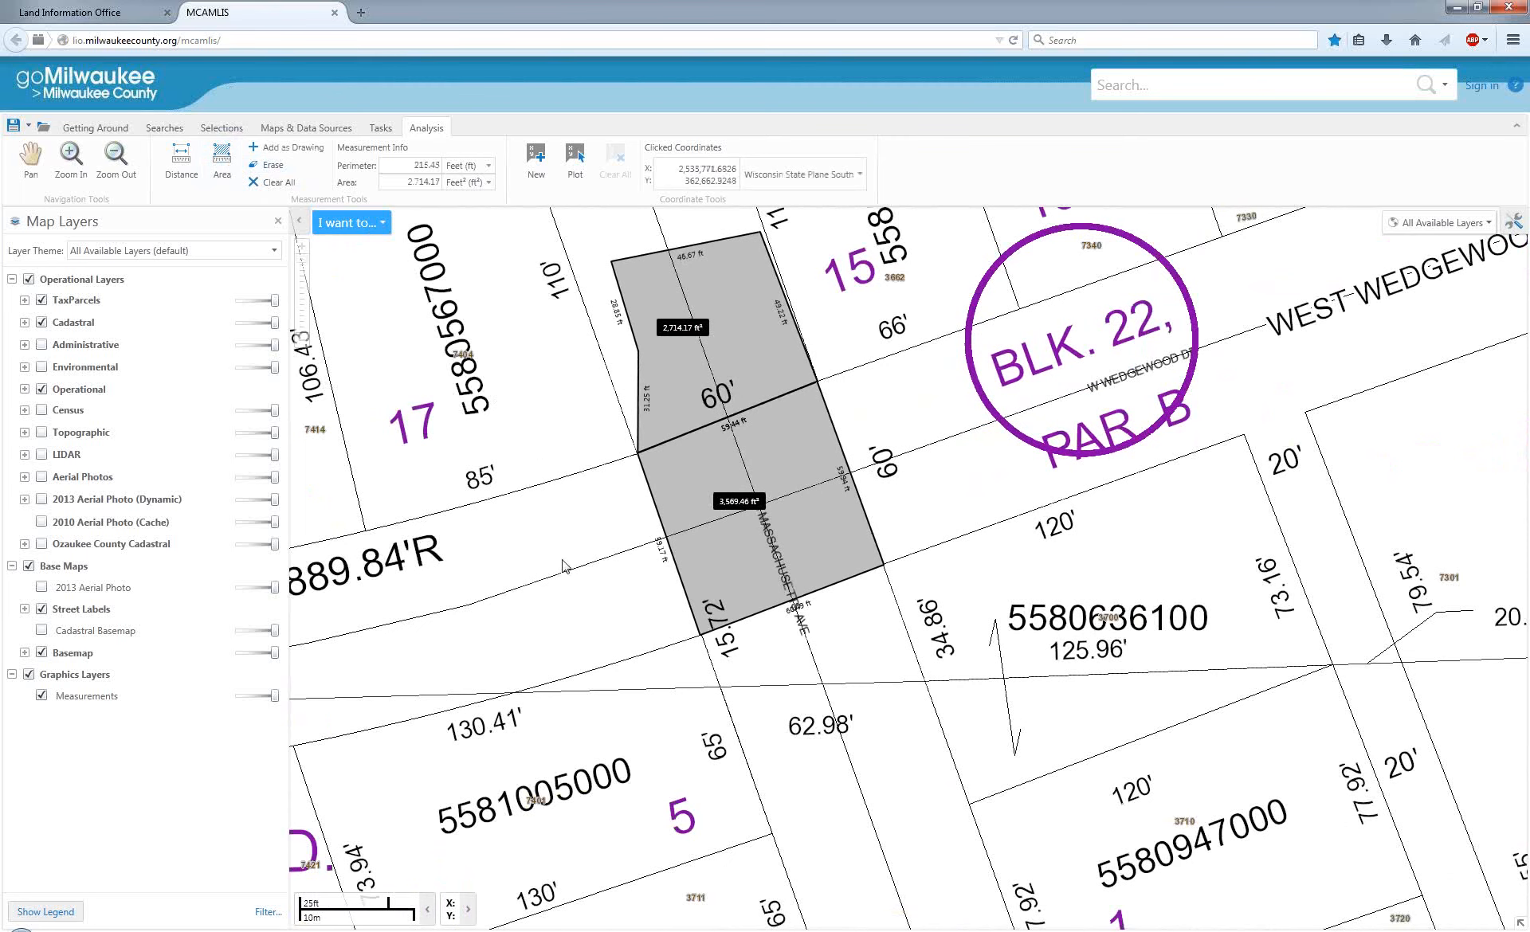
pyautogui.click(222, 176)
pyautogui.click(543, 423)
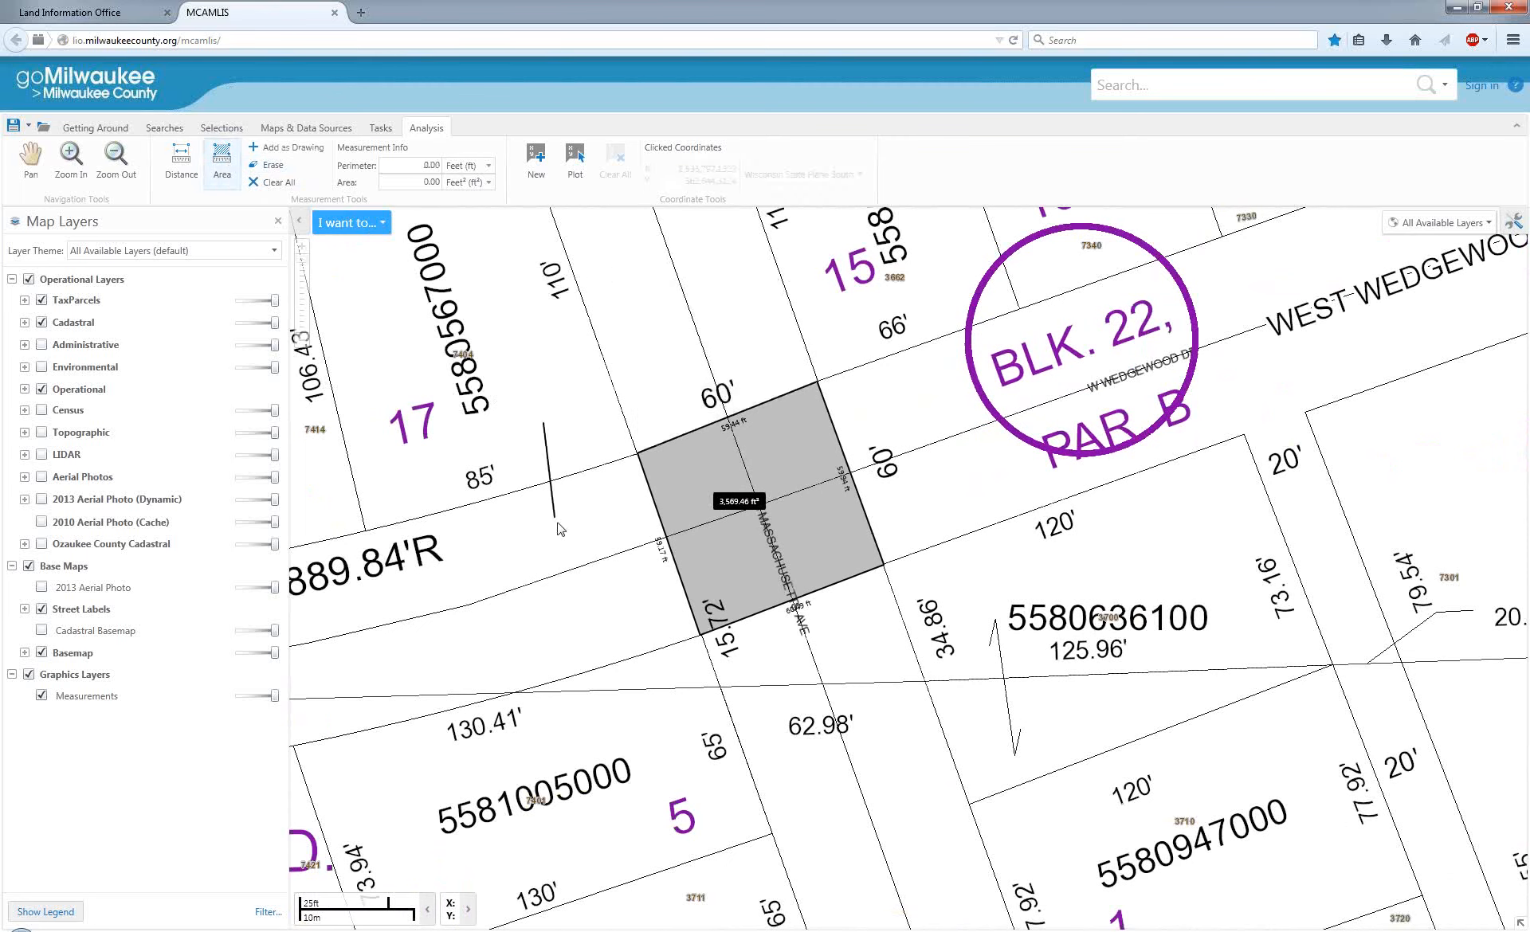
pyautogui.click(556, 521)
pyautogui.click(601, 415)
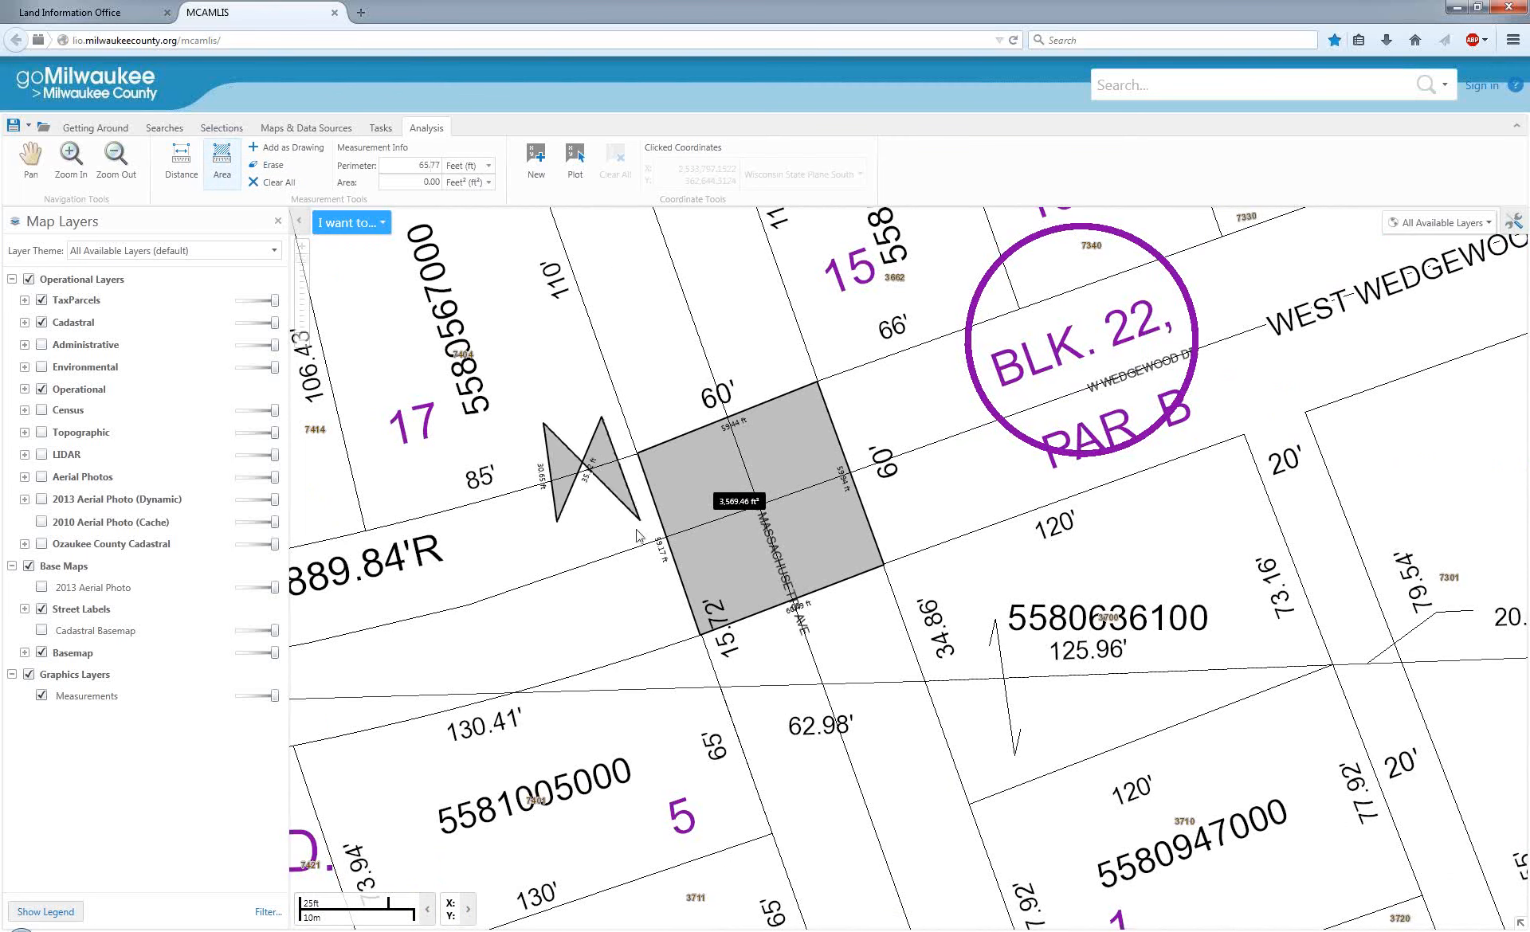
pyautogui.click(579, 369)
pyautogui.click(494, 386)
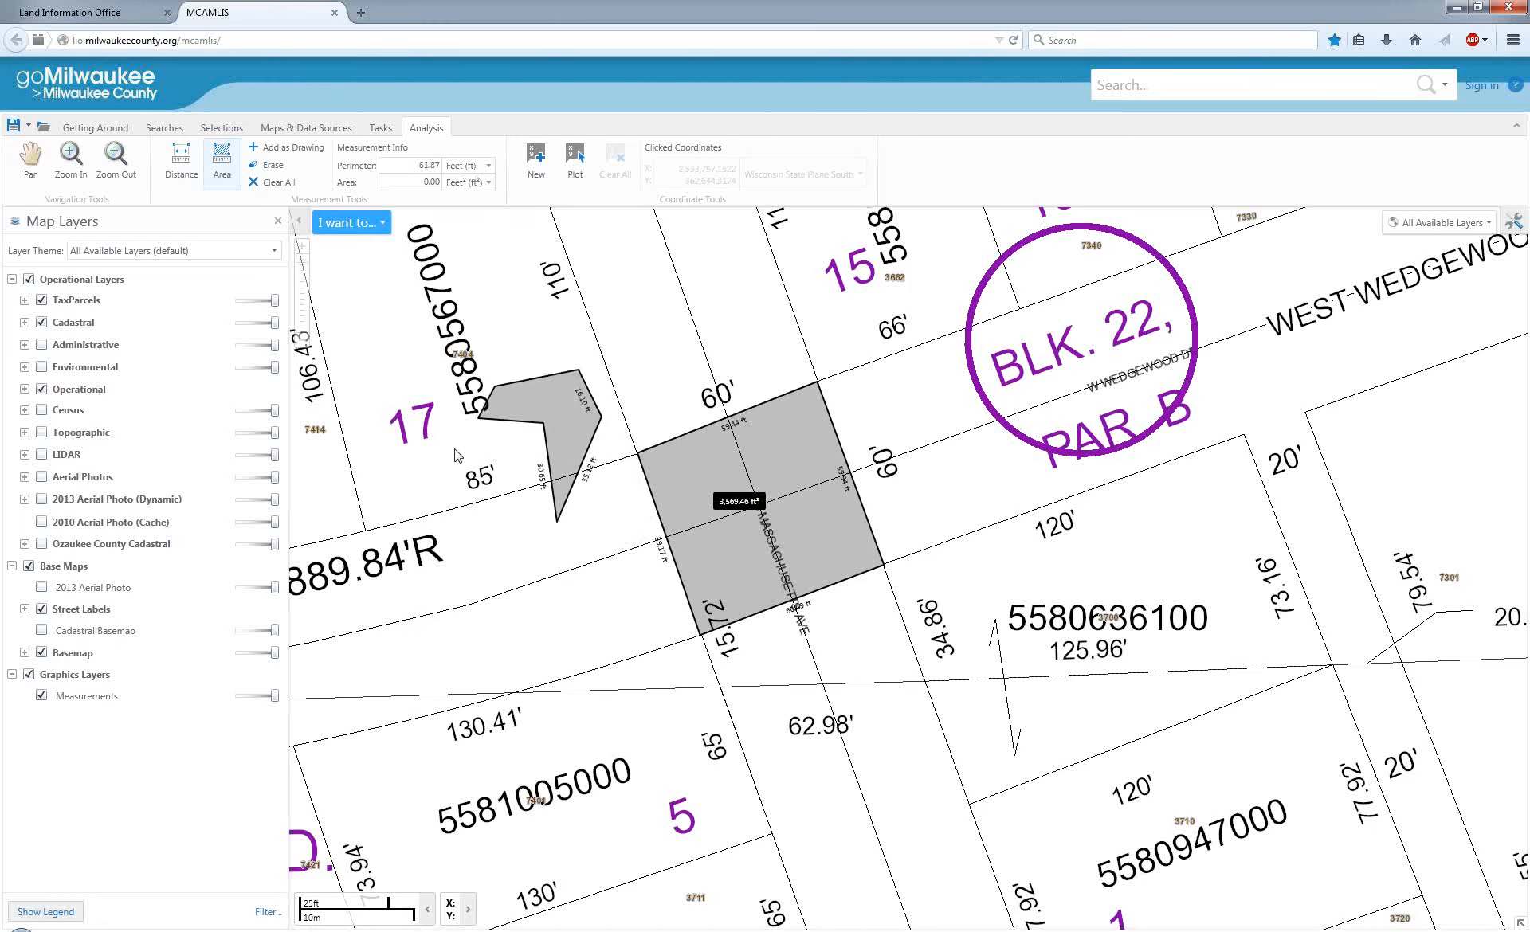
pyautogui.click(481, 460)
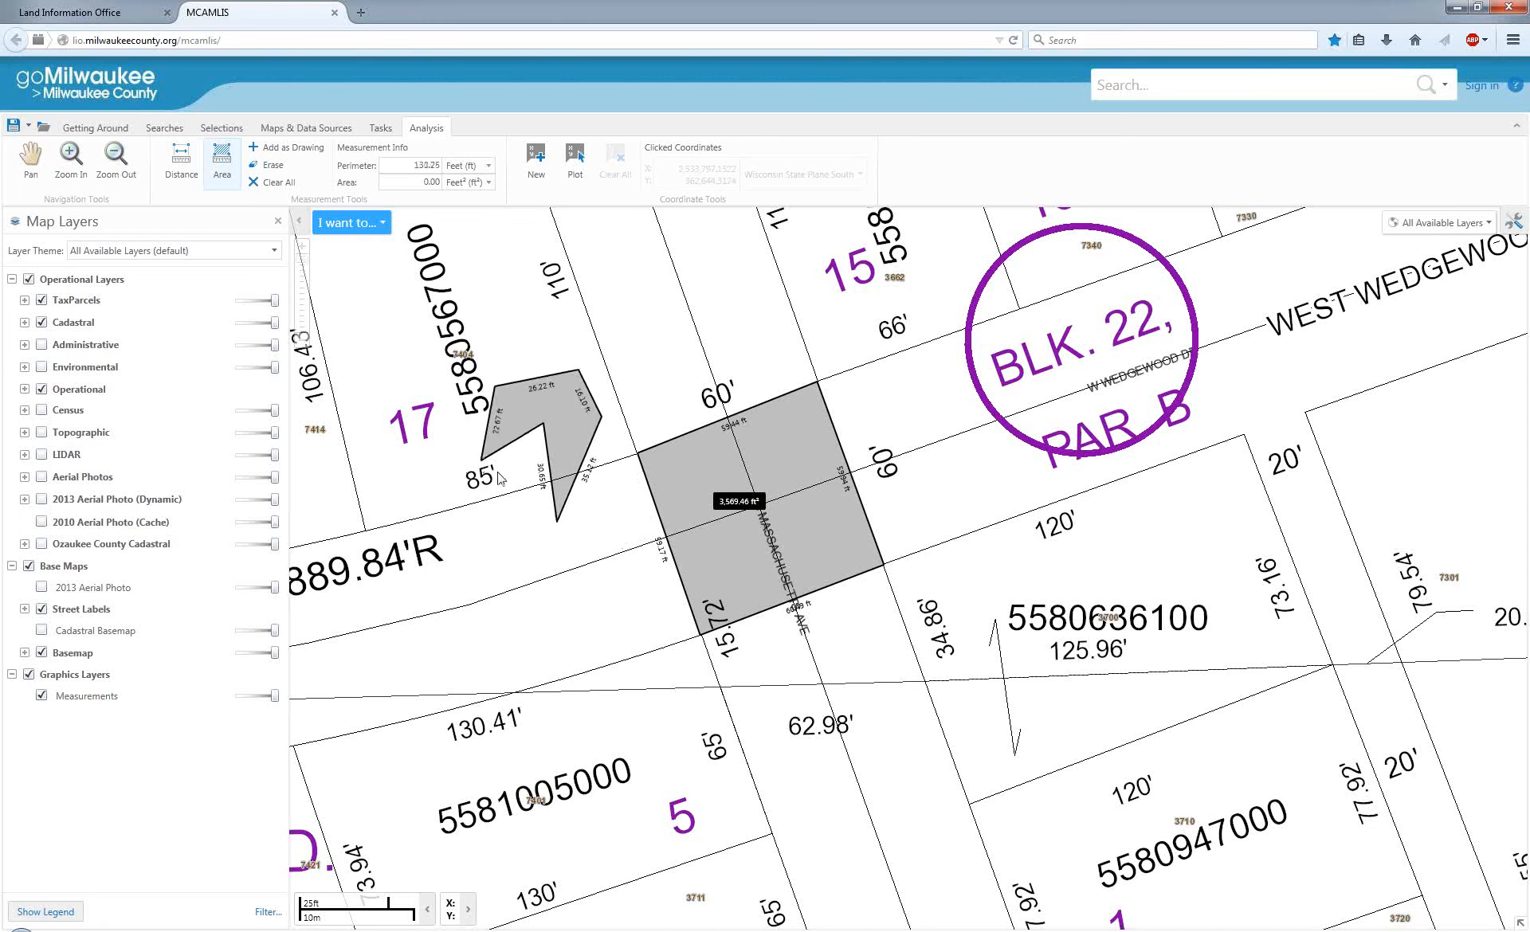
pyautogui.doubleClick(597, 518)
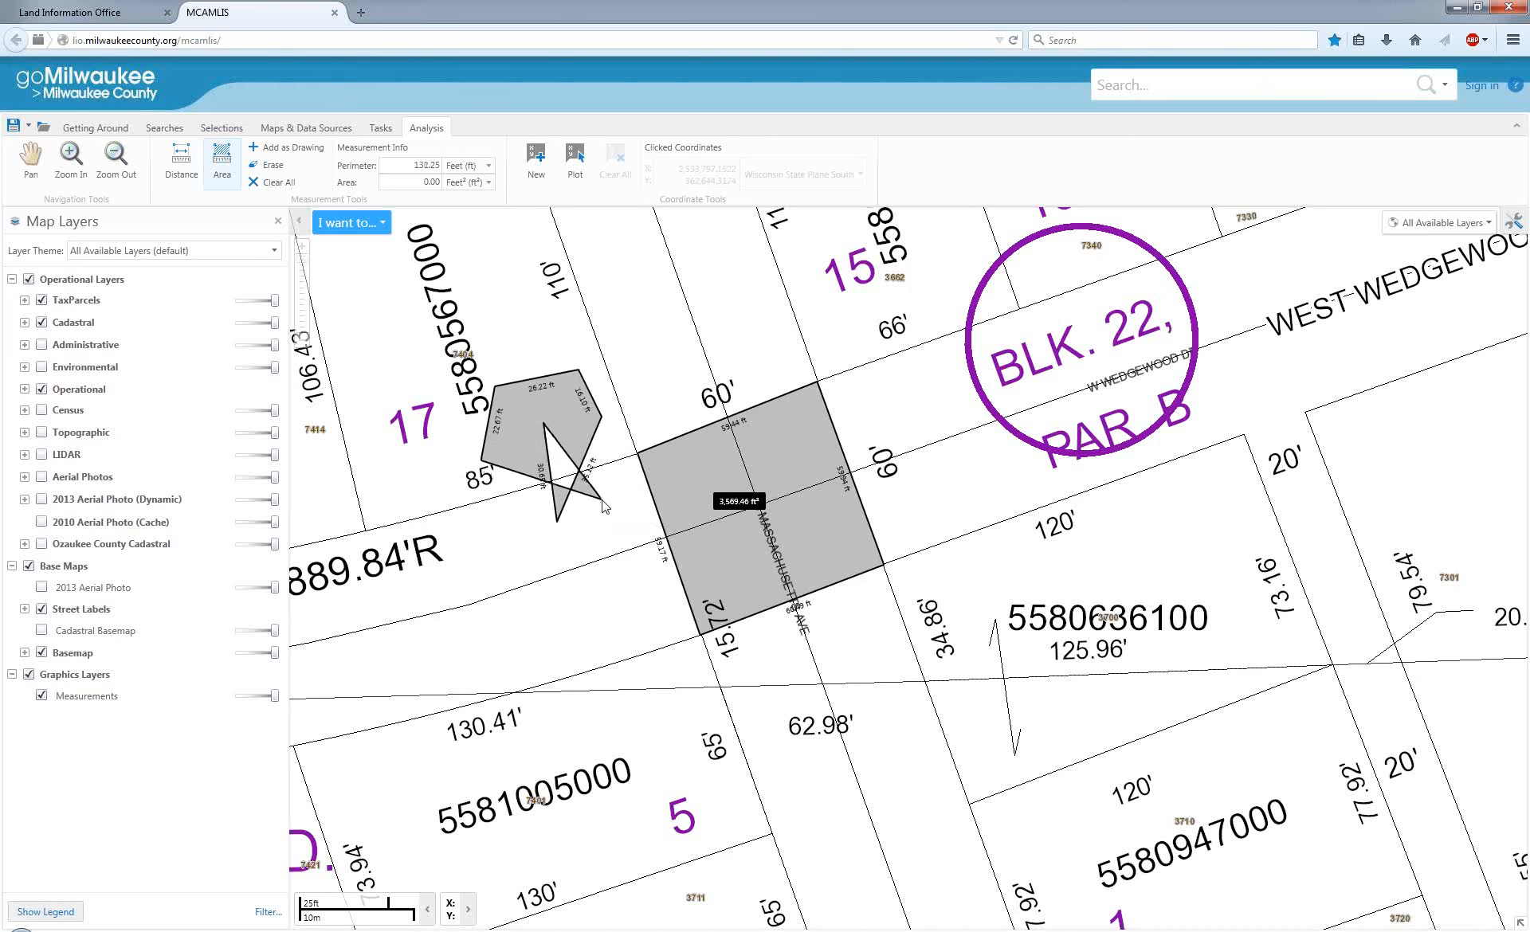
pyautogui.doubleClick(598, 502)
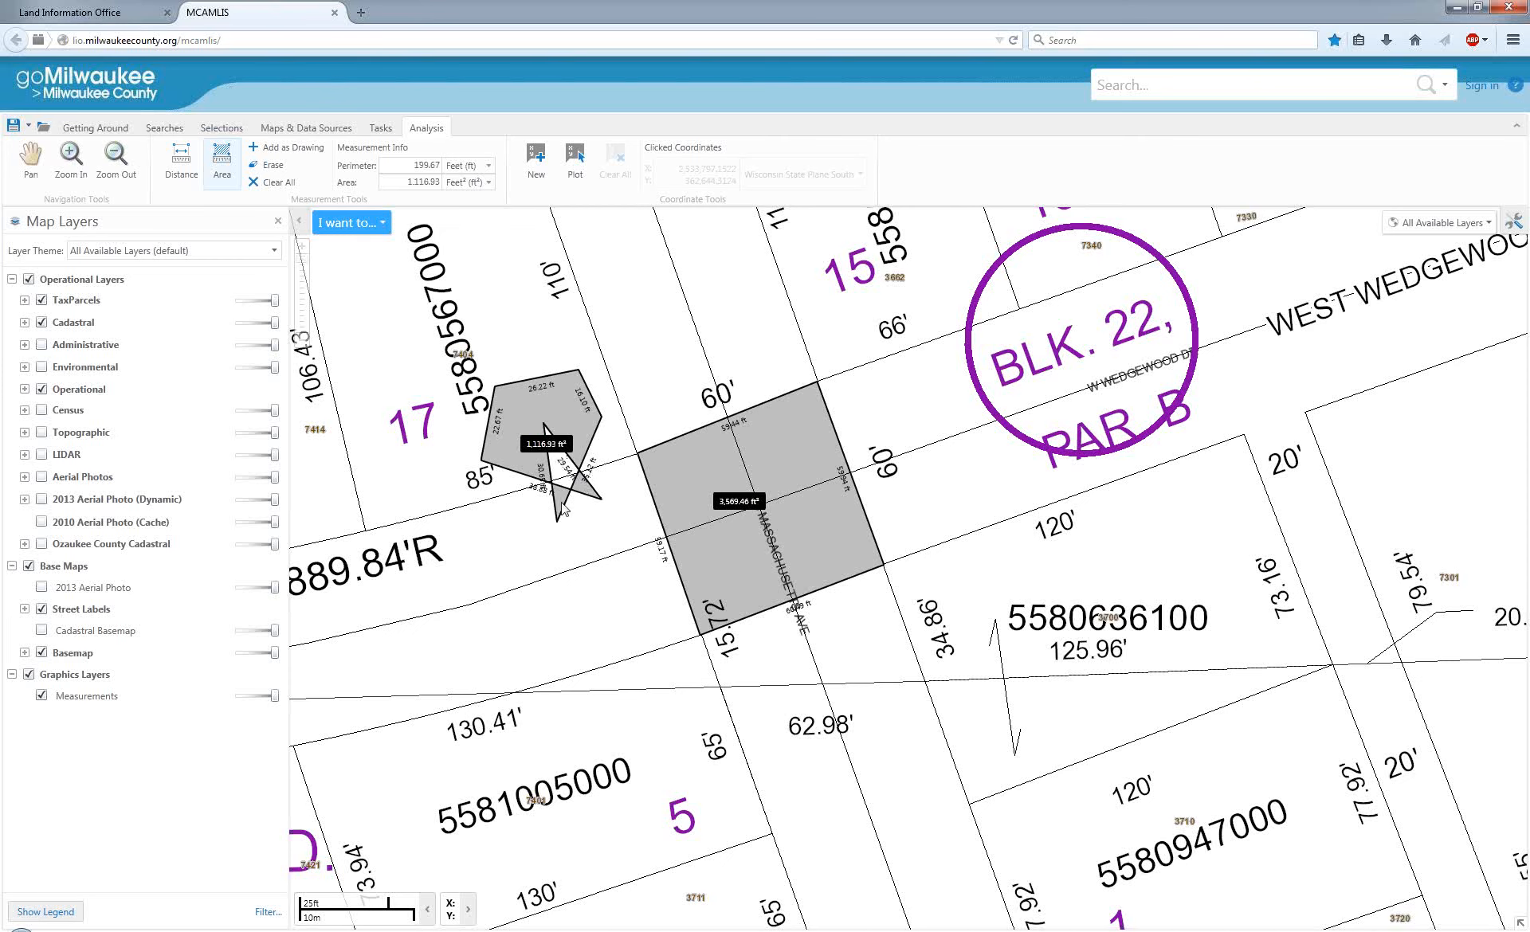
pyautogui.scroll(2, 560, 482)
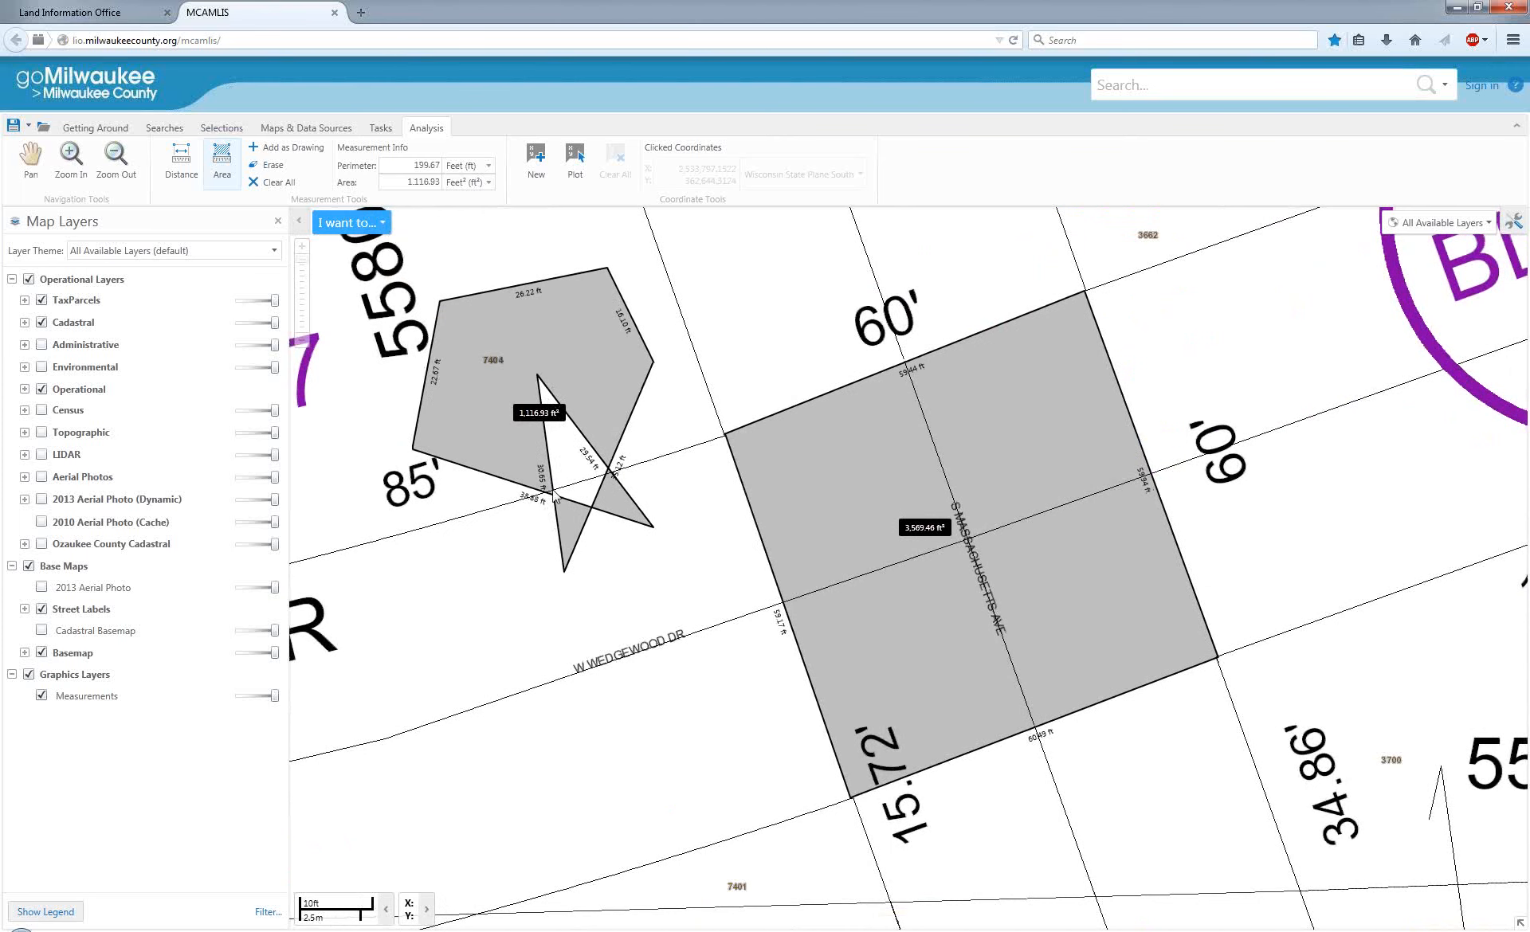
# Clear all measurements from the map and bring up the selection tools.
pyautogui.click(273, 182)
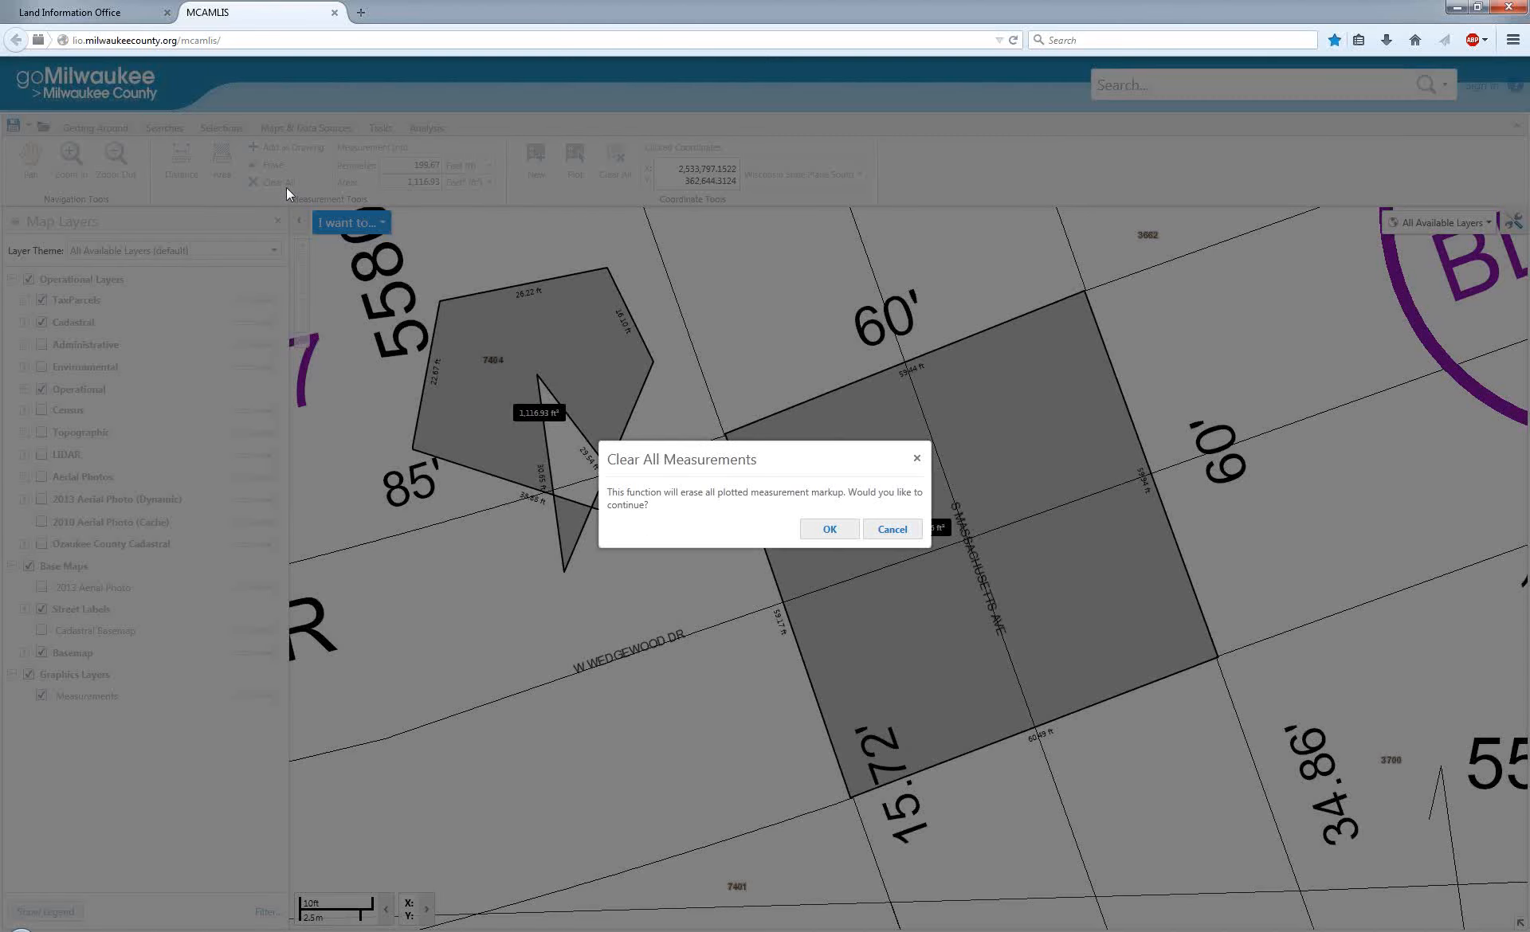
pyautogui.click(826, 533)
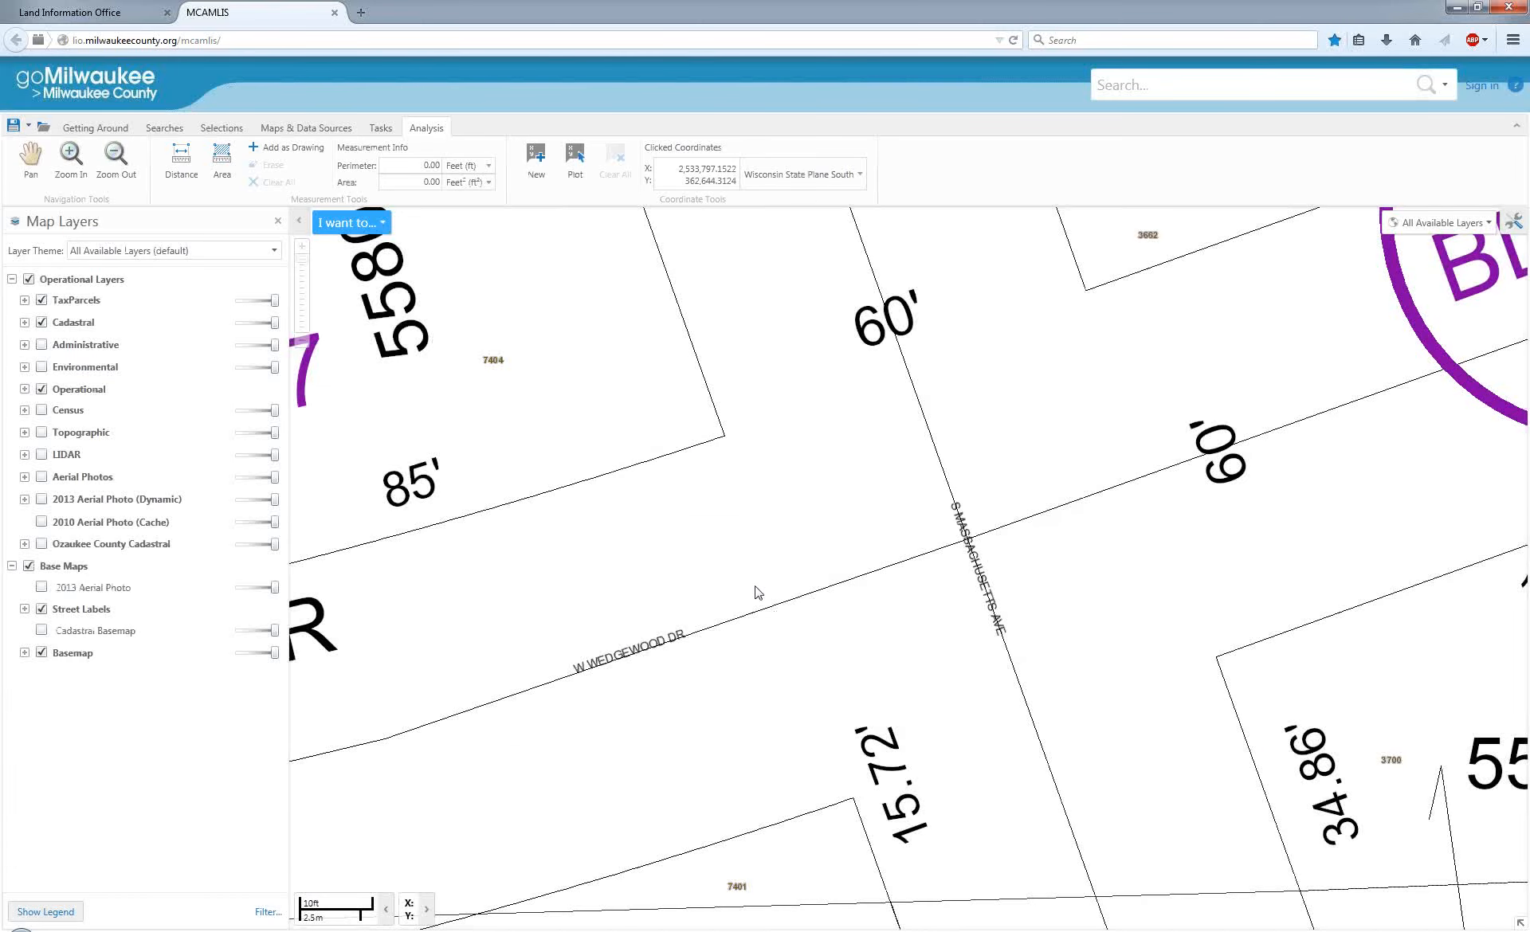
pyautogui.scroll(-2, 757, 594)
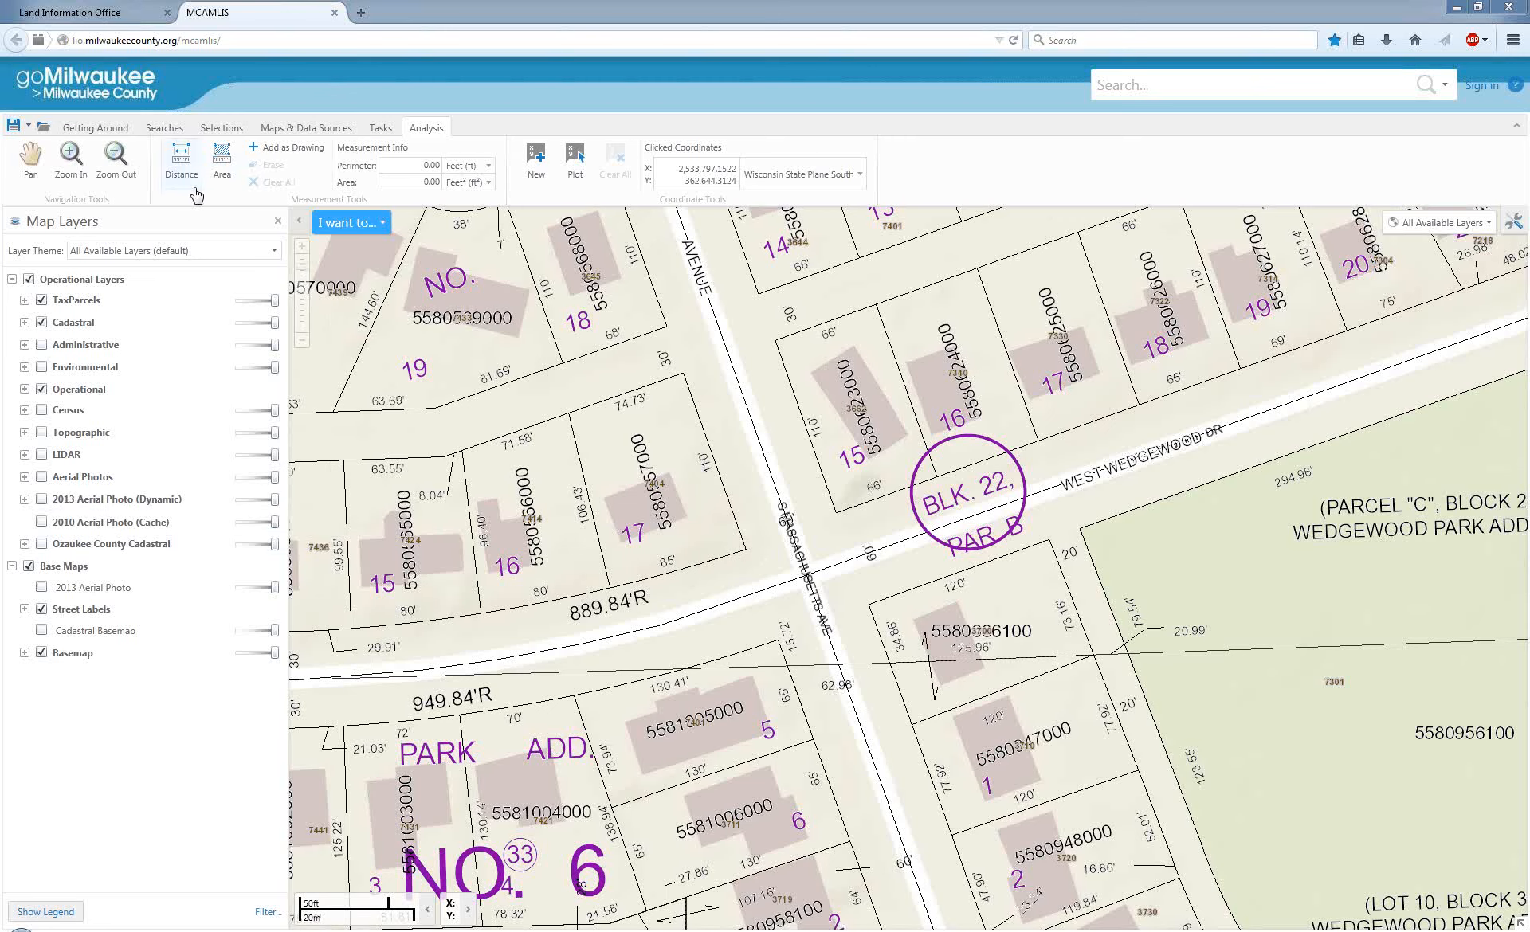
pyautogui.click(229, 135)
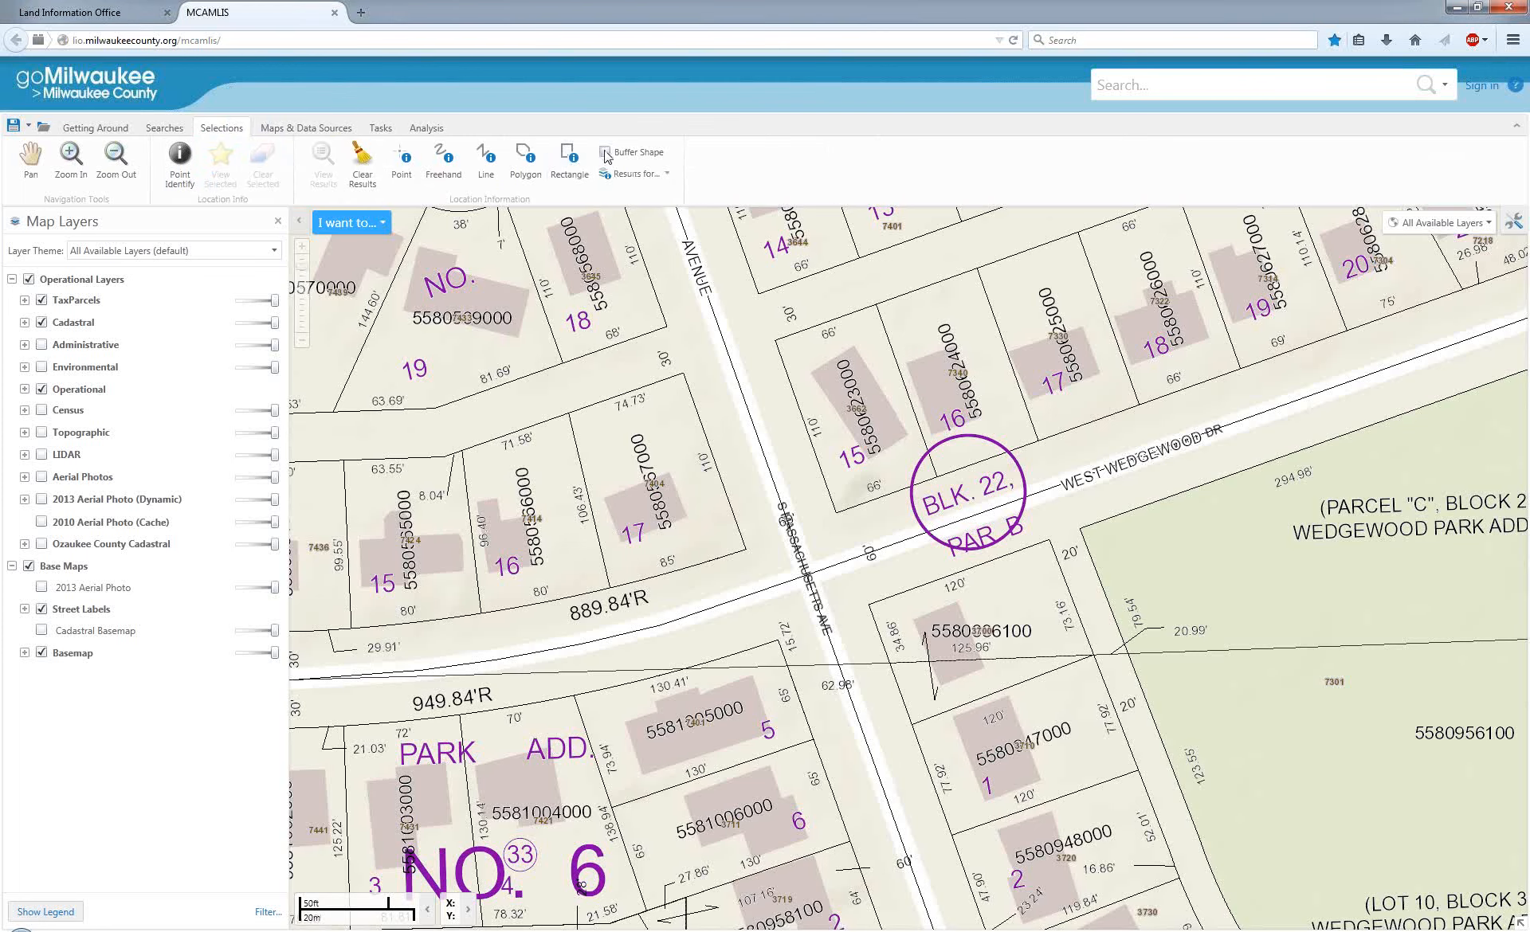
# Restrict the selection results to the Tax Parcels layer only and identify lot 17 on W Wedgewood Dr with a point selection.
pyautogui.click(404, 166)
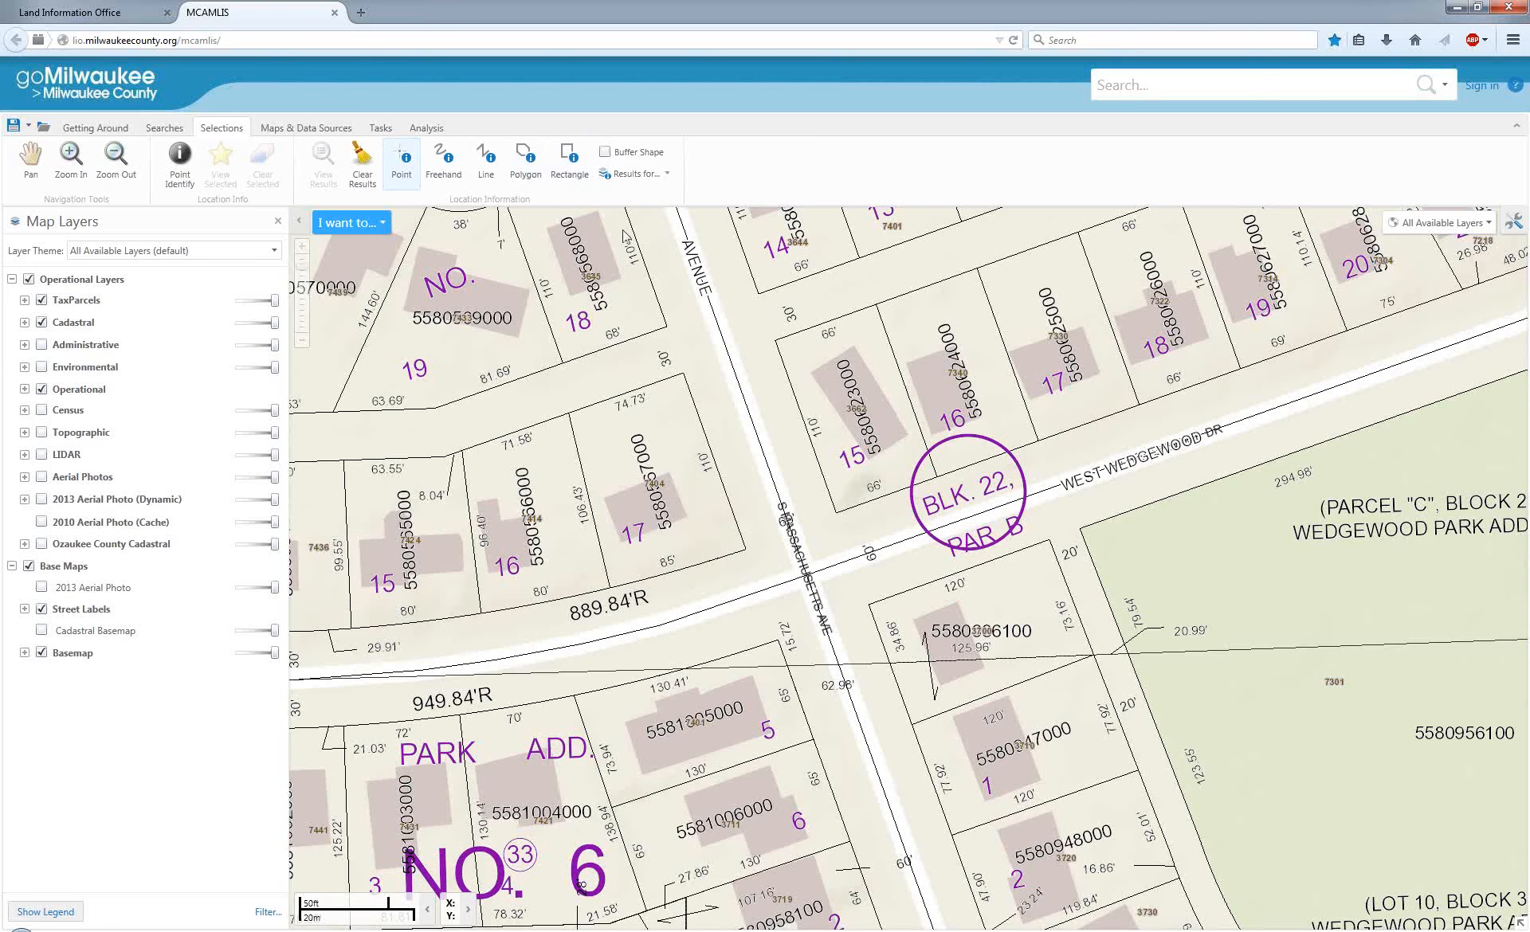
pyautogui.click(632, 175)
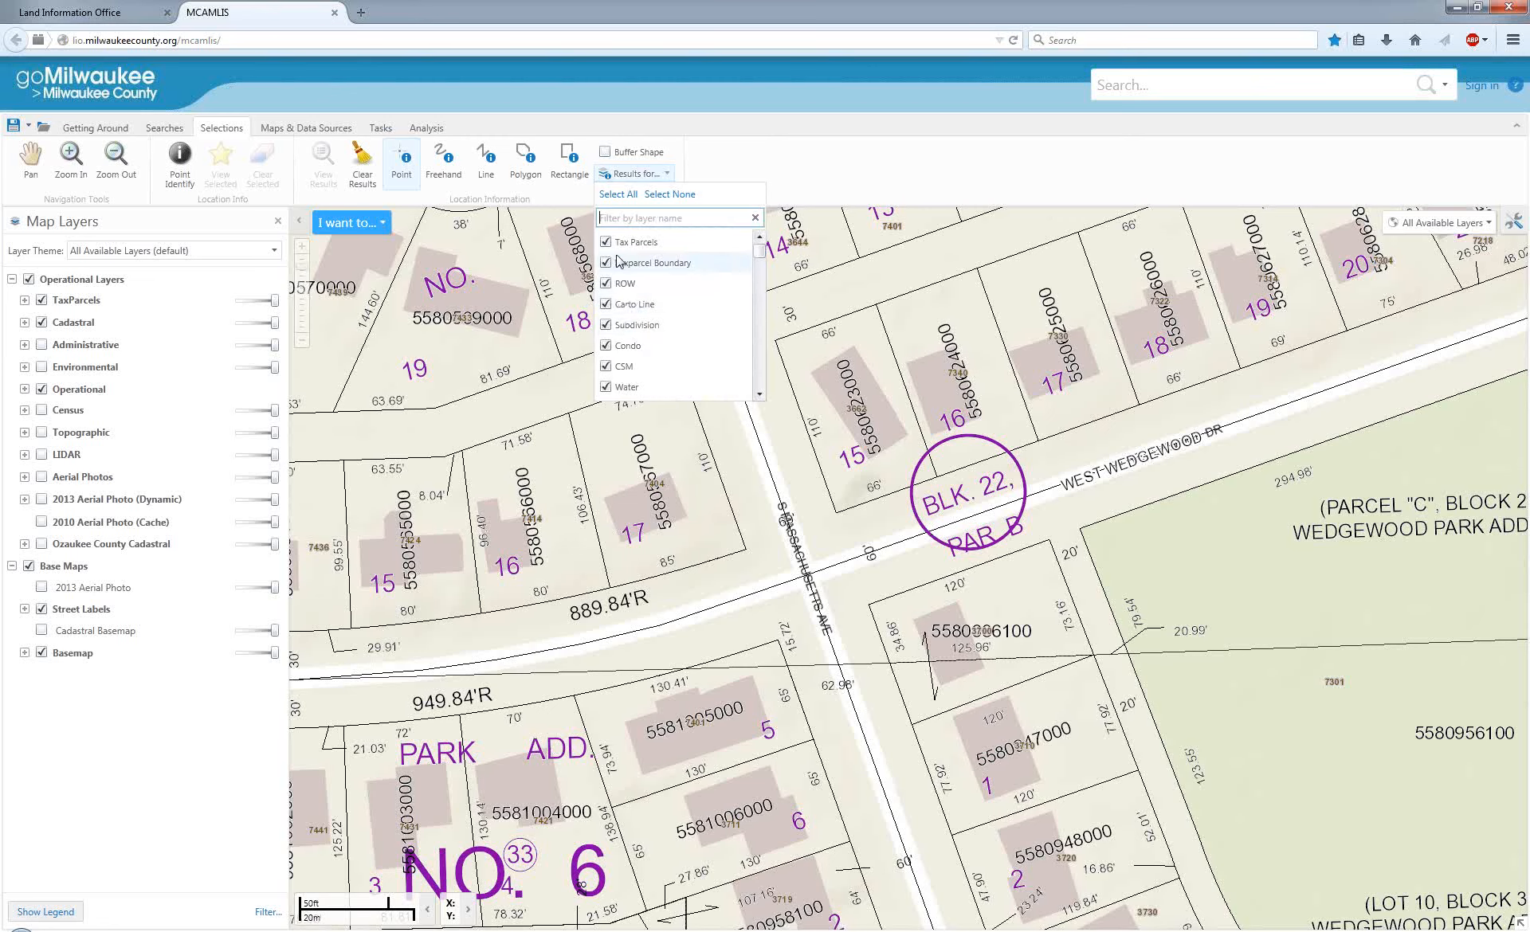
pyautogui.moveTo(761, 264); pyautogui.dragTo(759, 263)
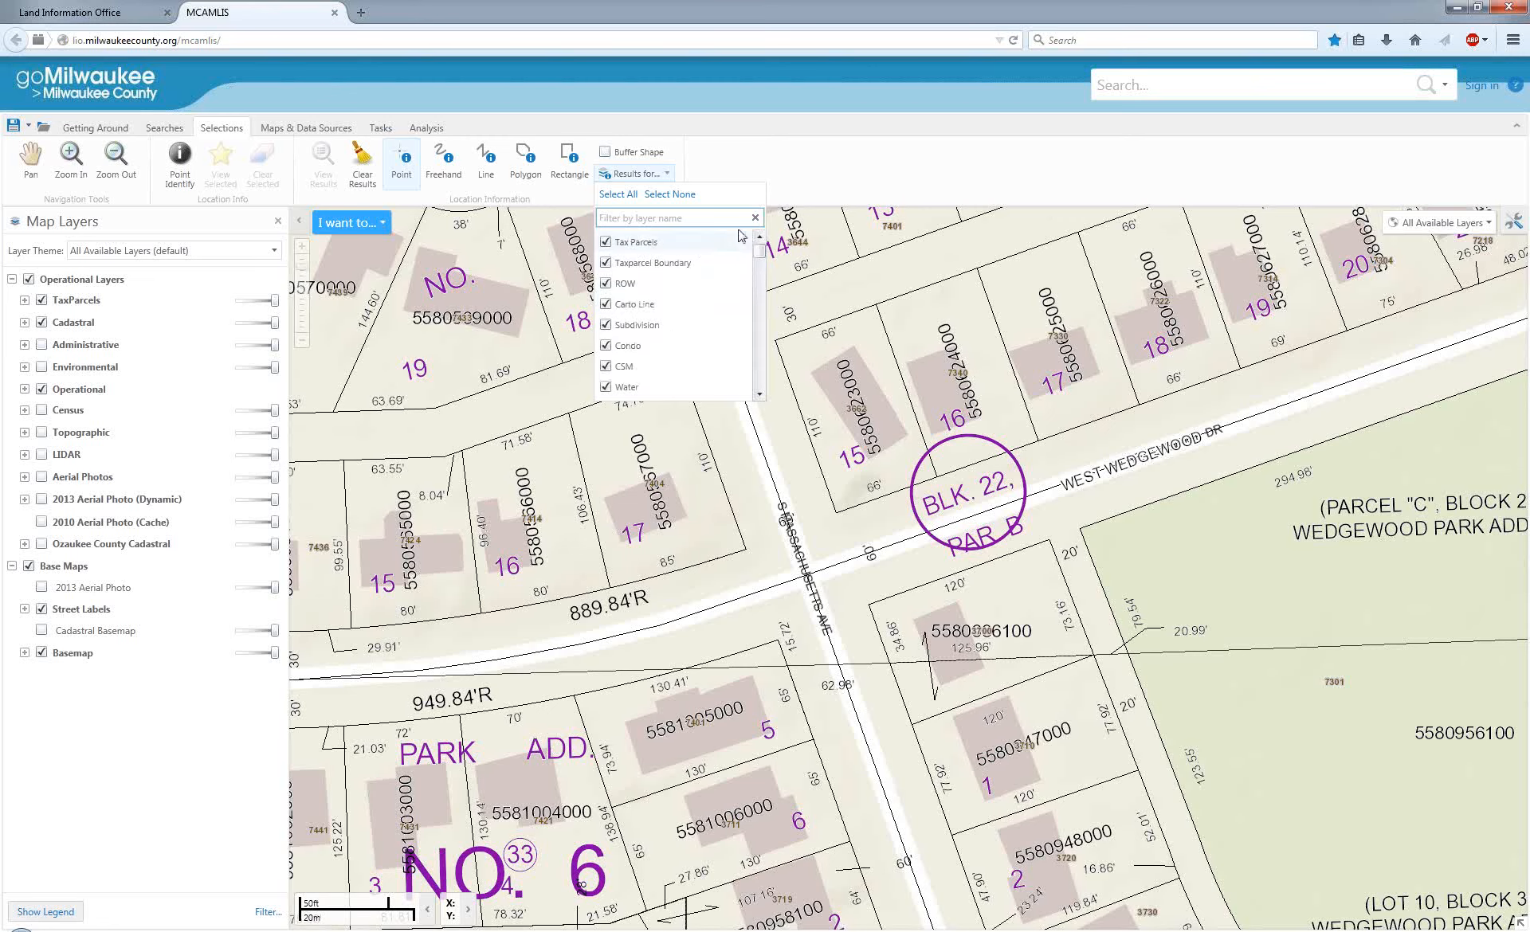
pyautogui.click(653, 195)
pyautogui.click(605, 242)
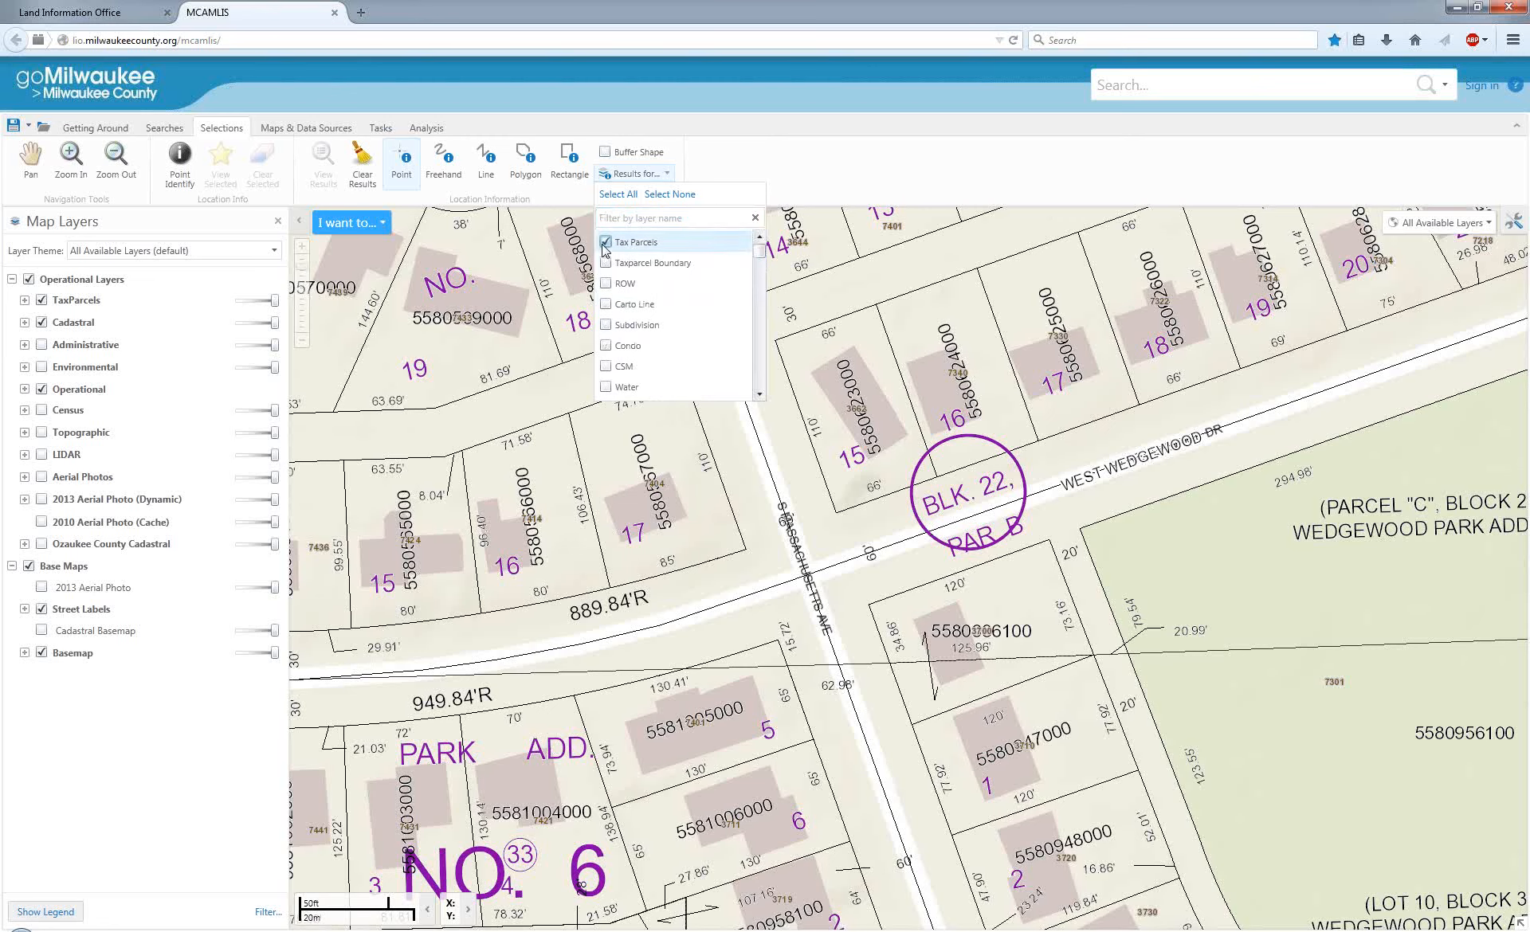
pyautogui.click(749, 140)
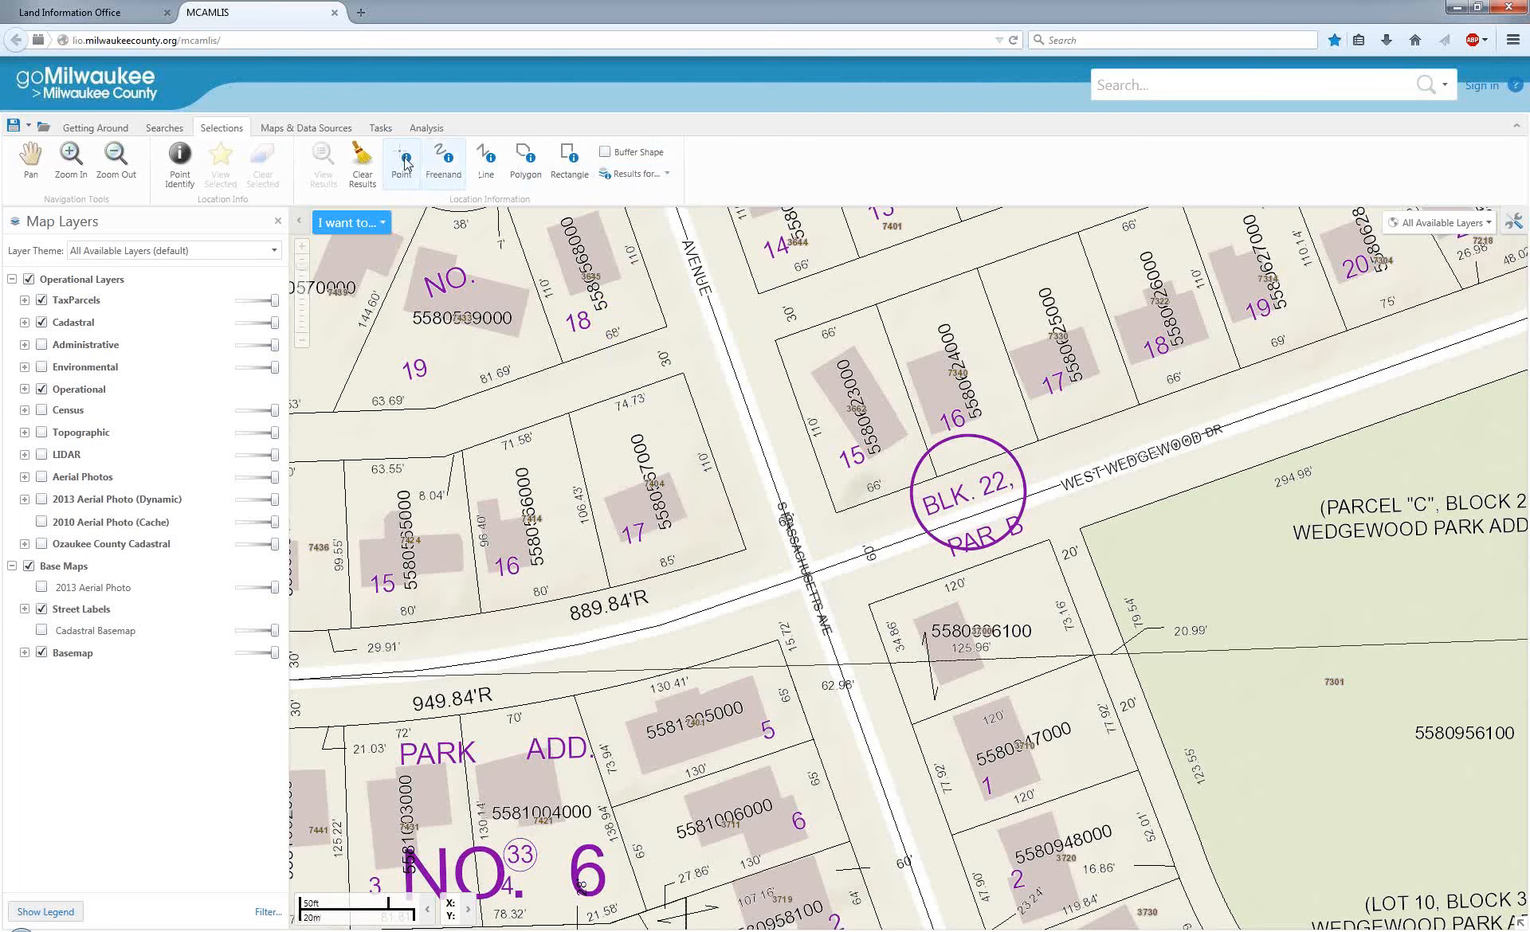
pyautogui.click(693, 495)
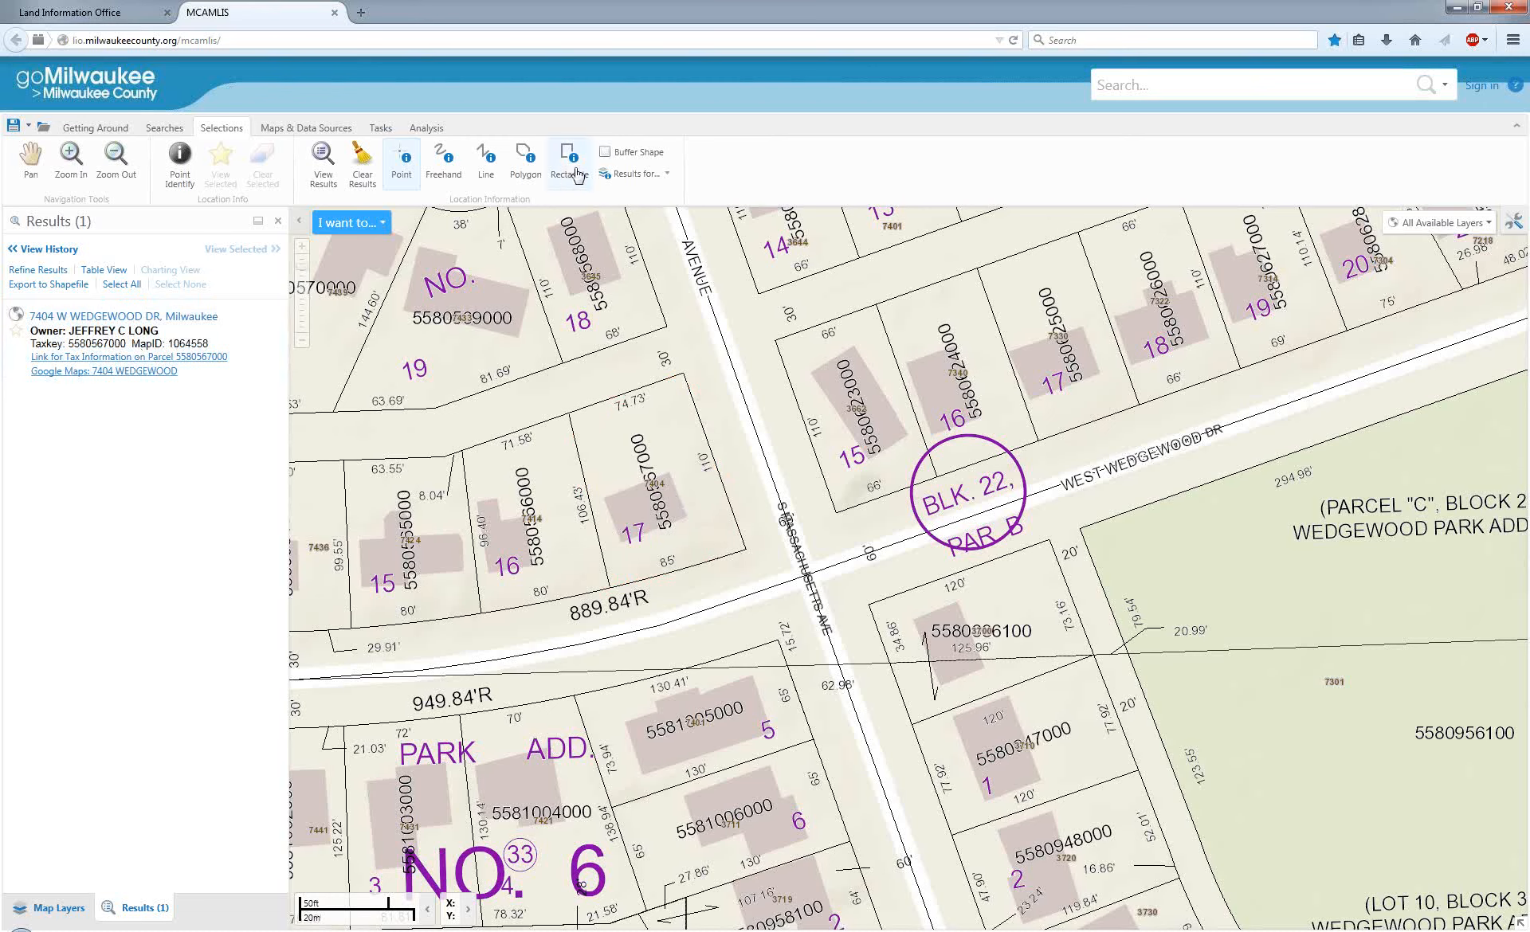
# Turn on shape buffering and place a selection point at the southeast corner of lot 17, by the Massachusetts and Wedgewood intersection.
pyautogui.click(403, 166)
pyautogui.click(605, 152)
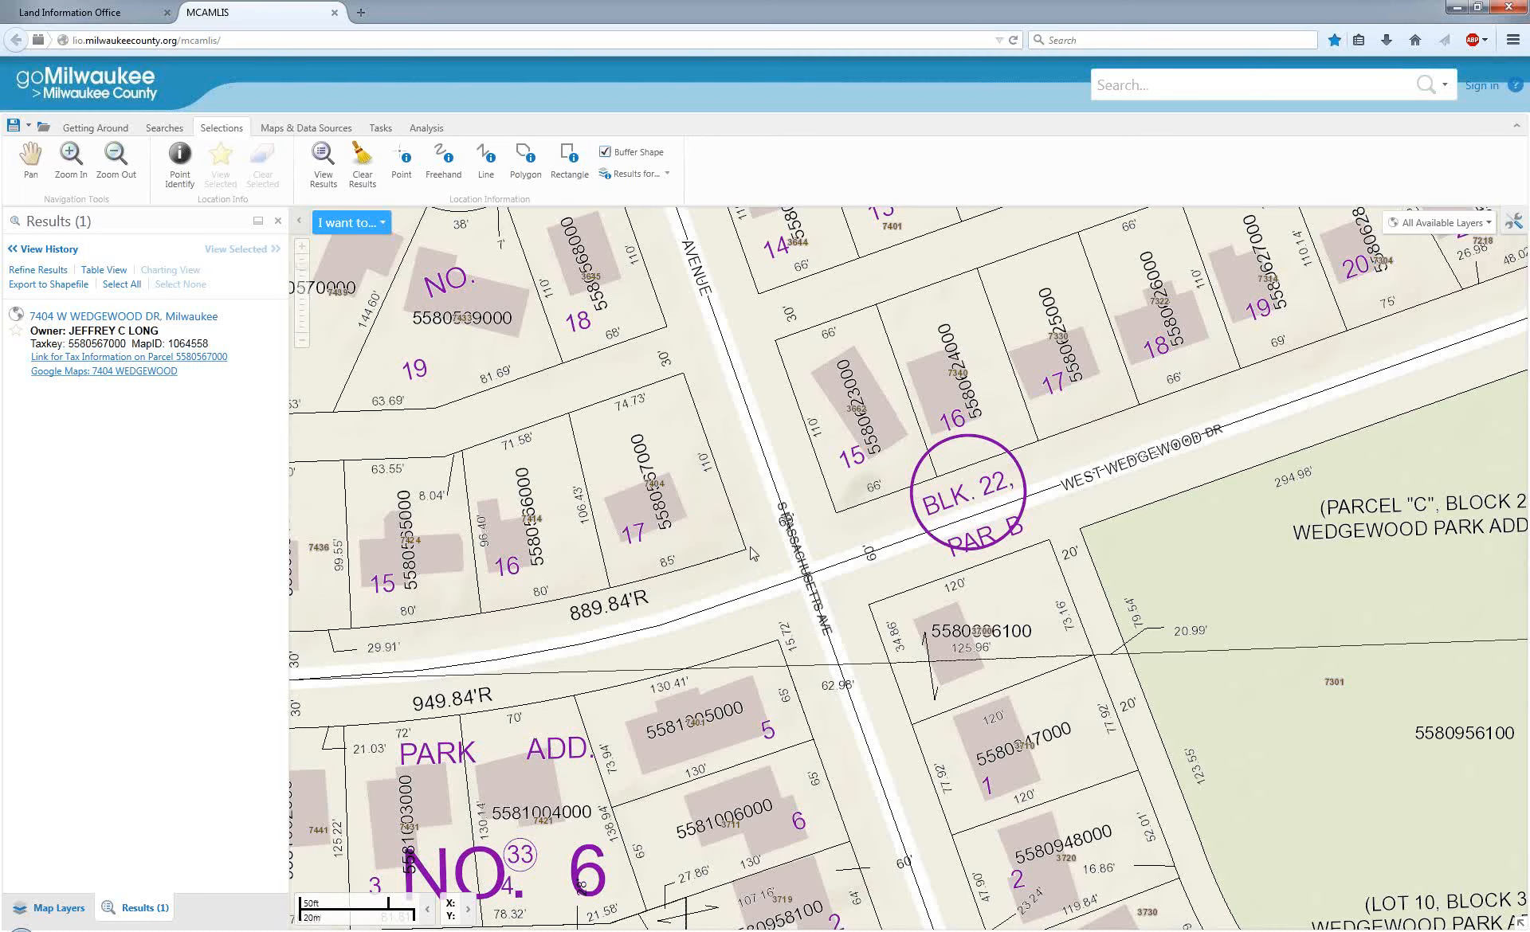
pyautogui.click(604, 153)
pyautogui.click(604, 153)
pyautogui.click(401, 163)
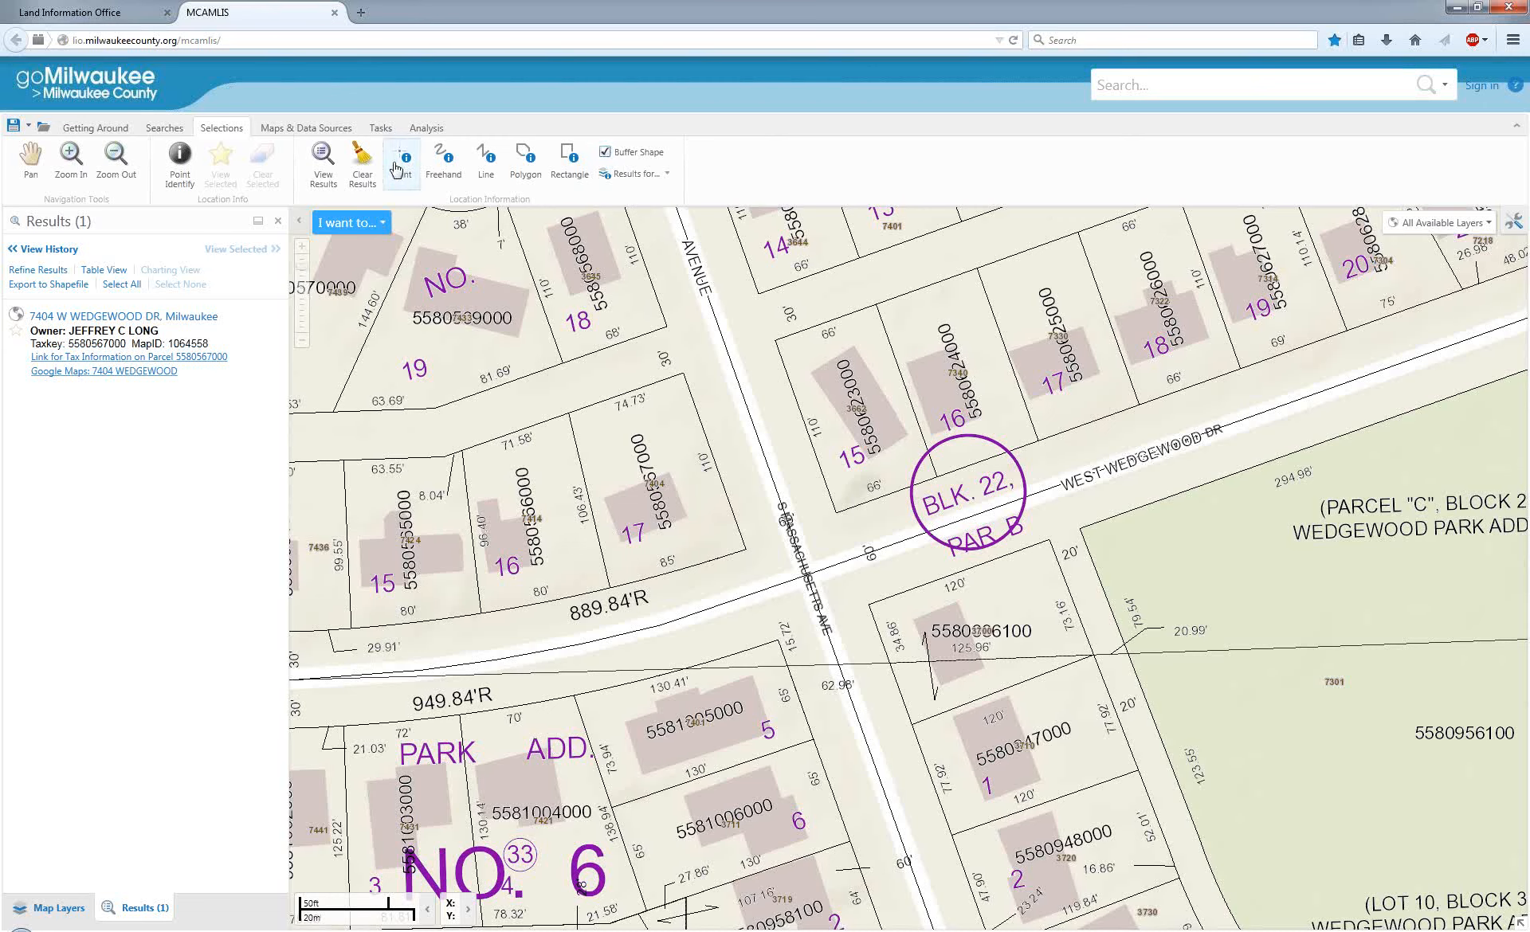
pyautogui.click(751, 553)
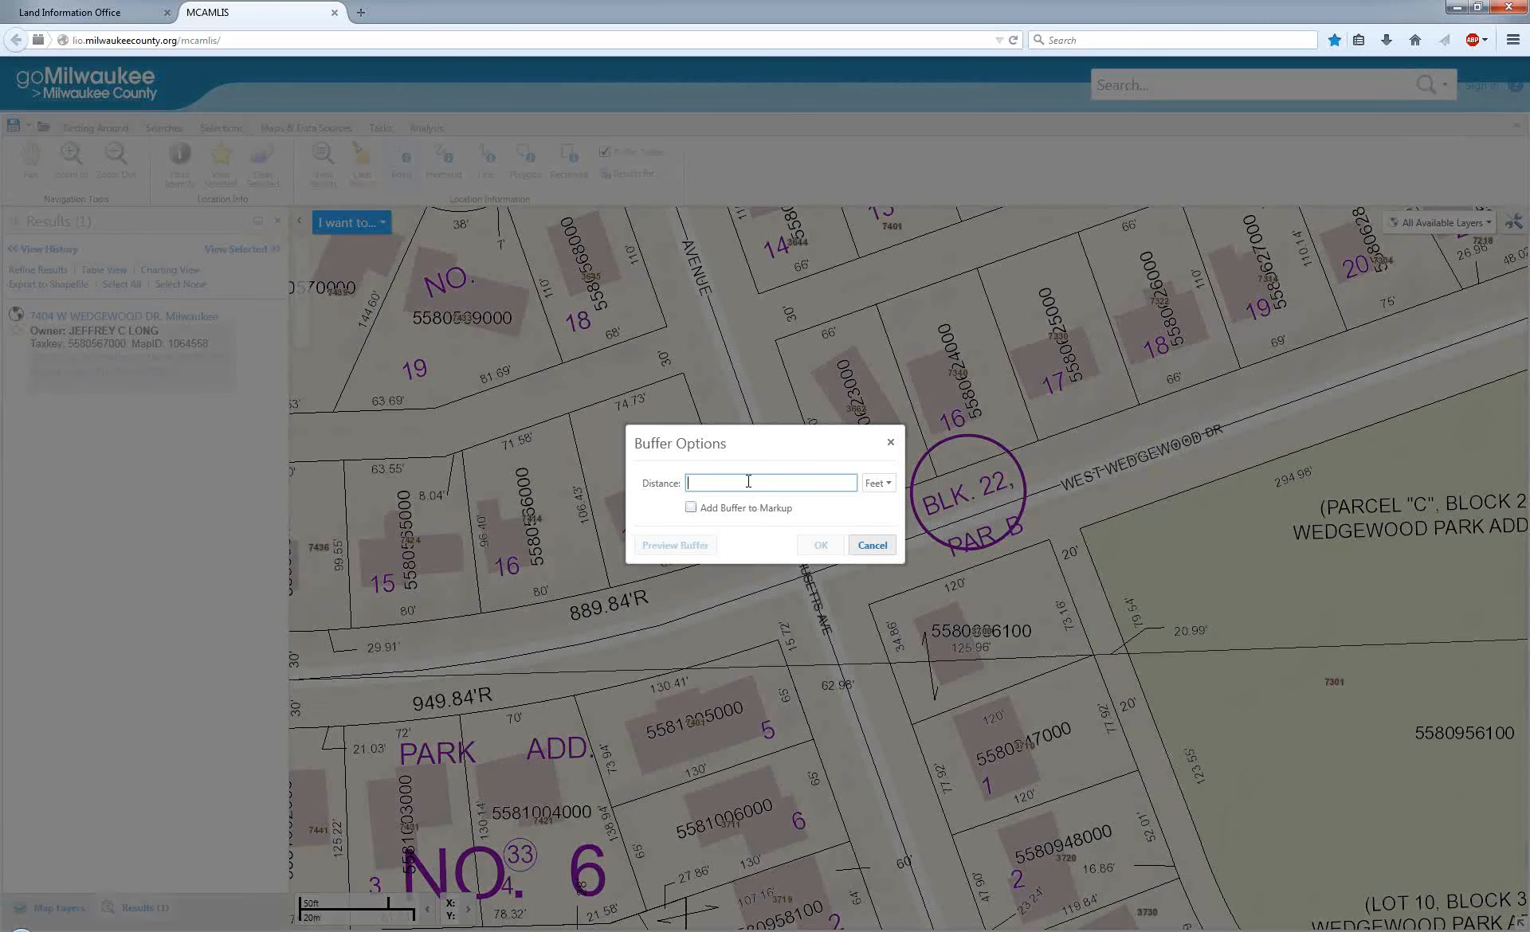
# Set the buffer distance to 100 feet and preview the buffer around the selection point.
pyautogui.click(892, 486)
pyautogui.click(892, 488)
pyautogui.click(794, 483)
pyautogui.write('100')
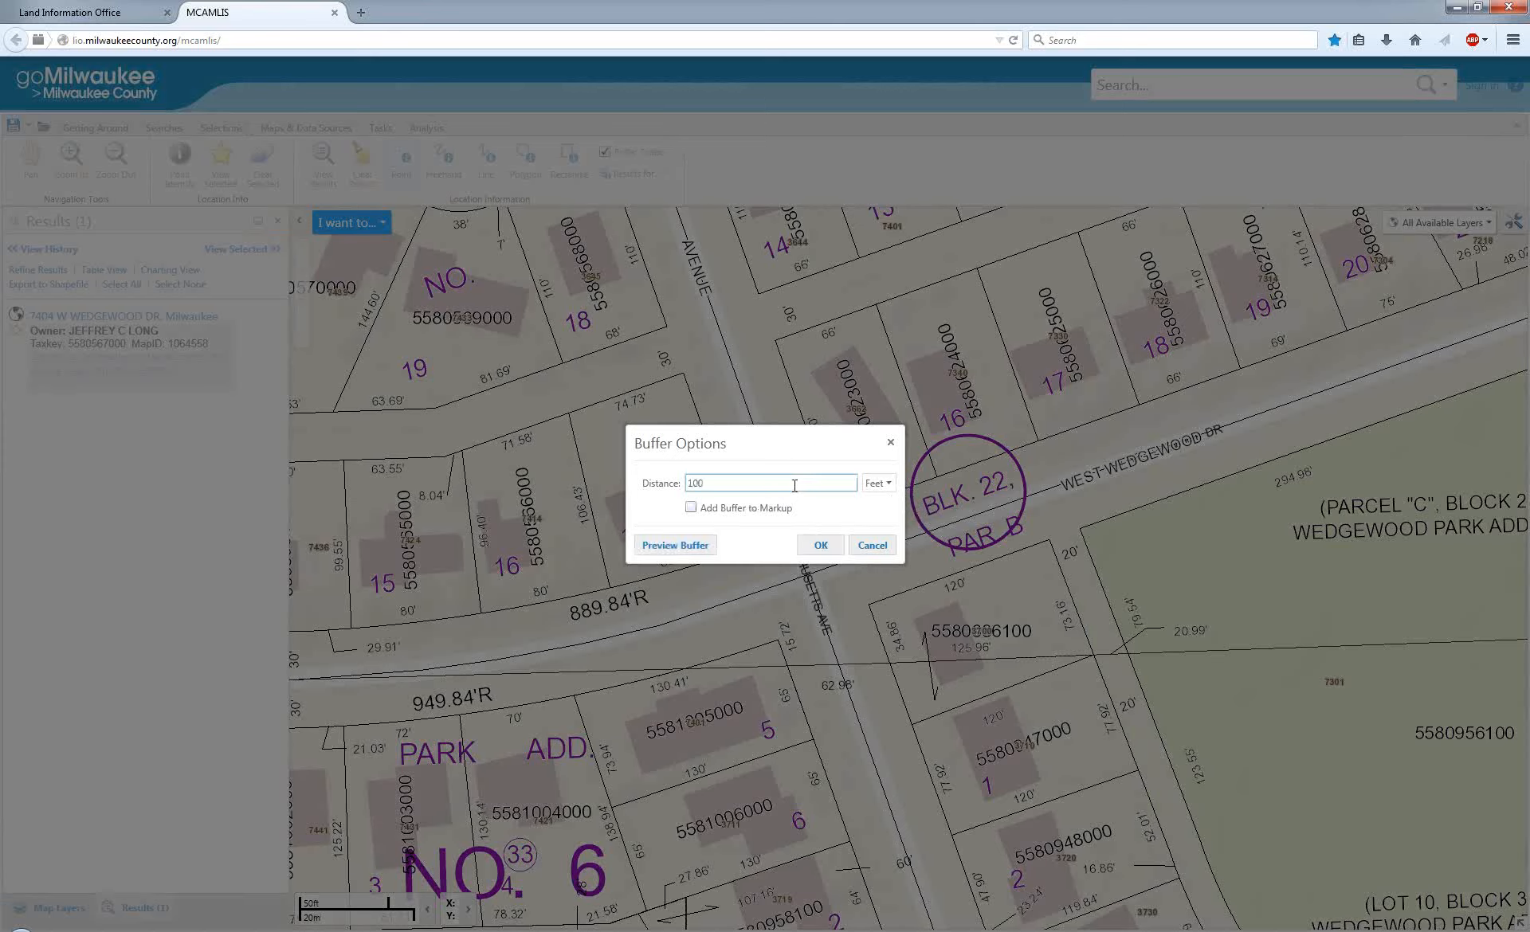
pyautogui.click(693, 546)
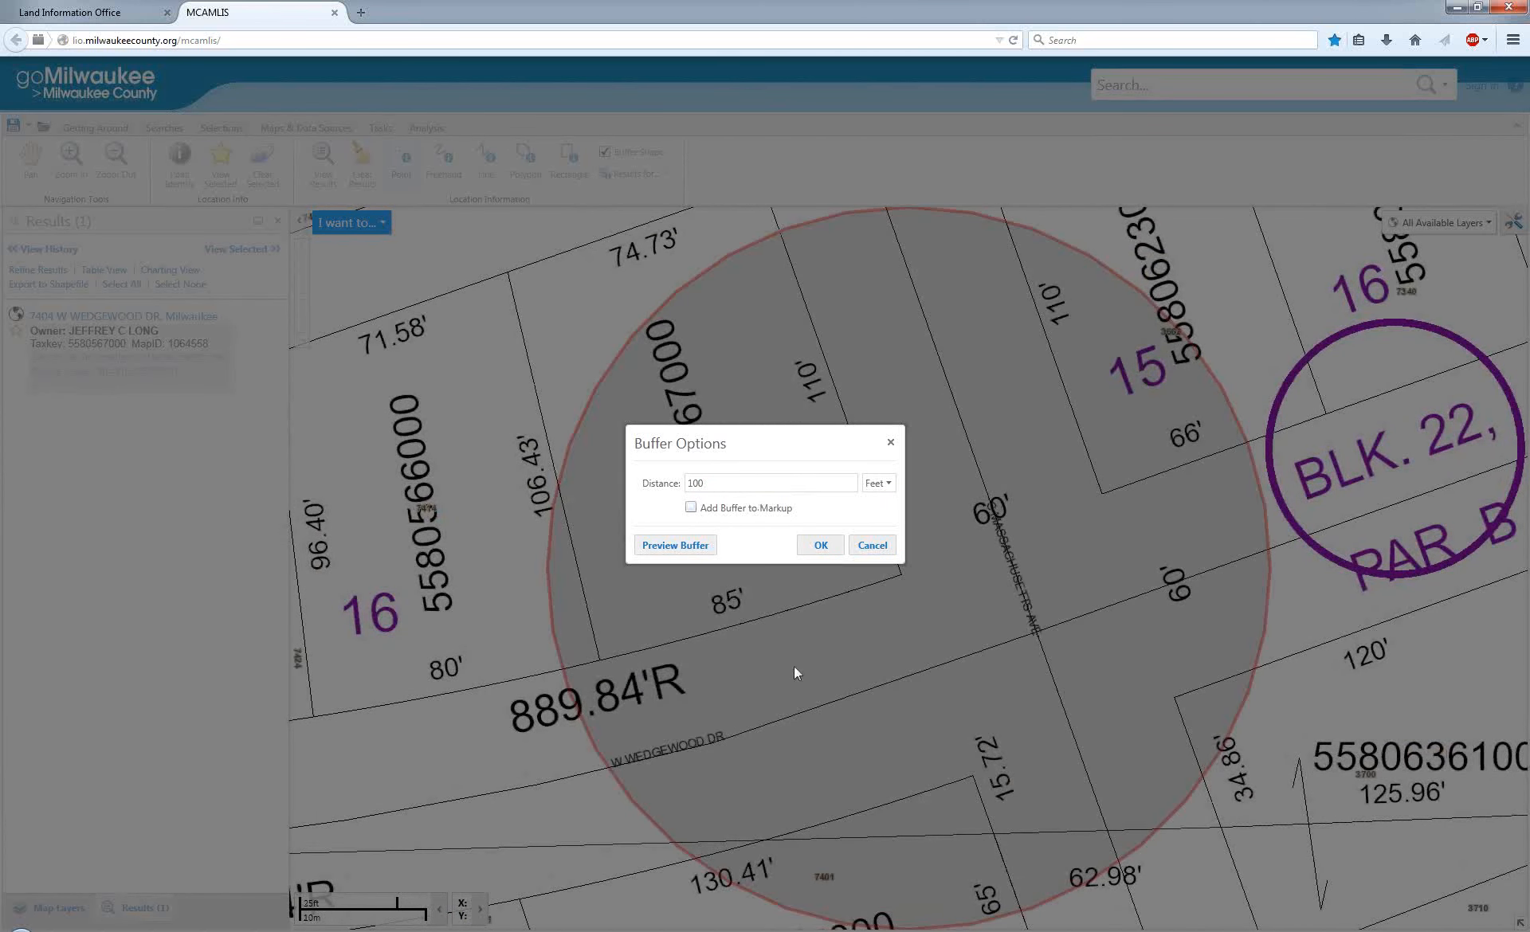
# Change the buffer distance to 75 feet, preview it, and run the buffered parcel selection.
pyautogui.click(697, 482)
pyautogui.press('BackSpace')
pyautogui.press('BackSpace')
pyautogui.write('7')
pyautogui.click(701, 546)
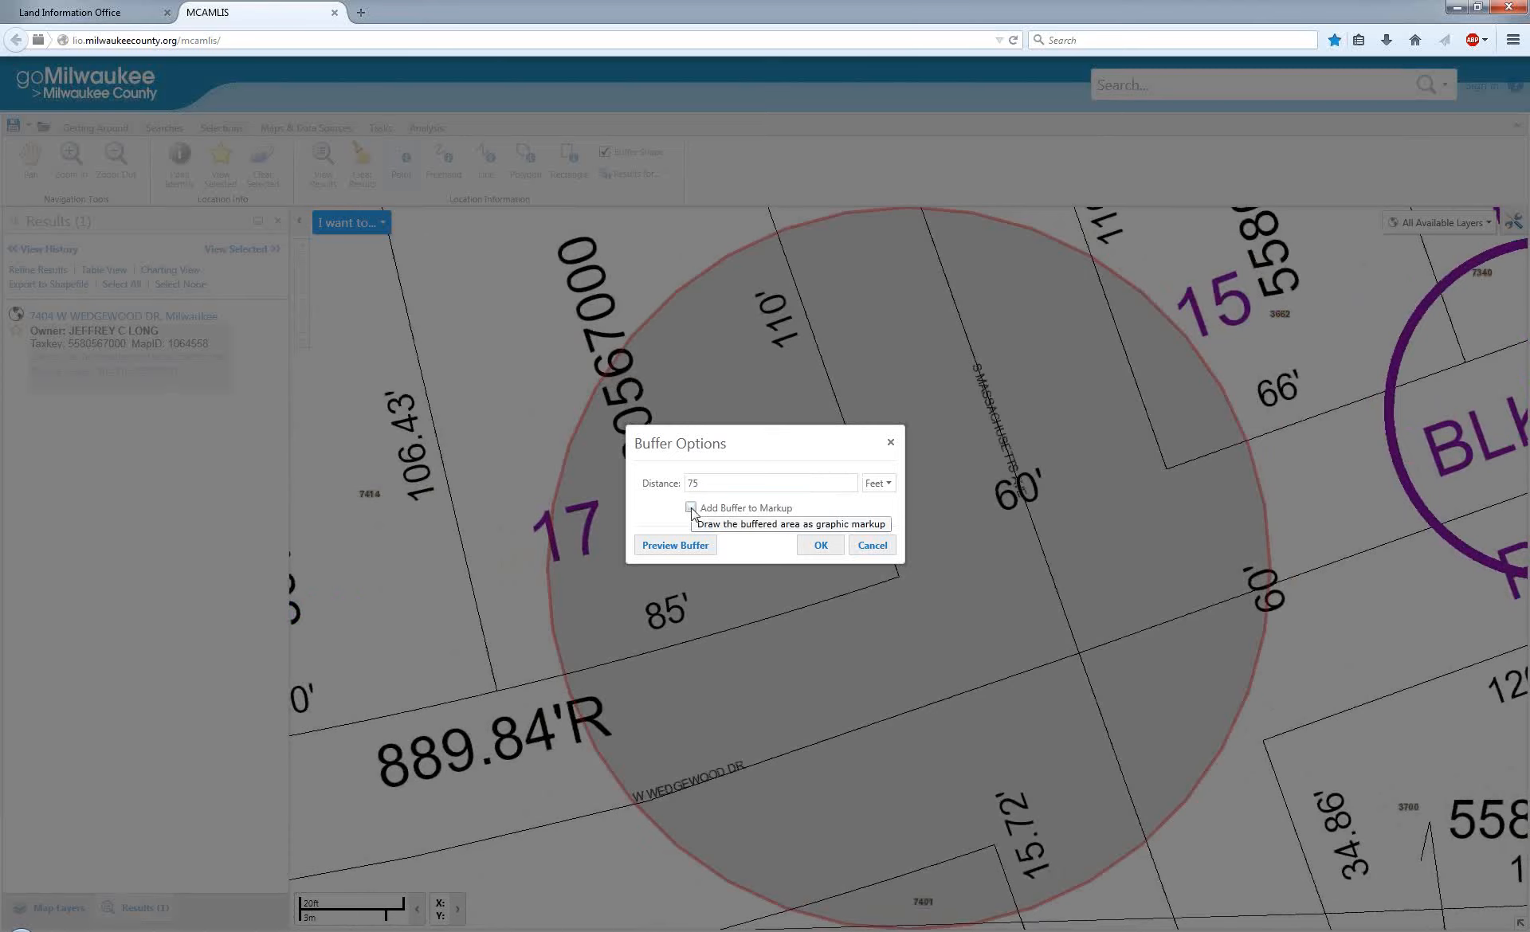
pyautogui.click(820, 546)
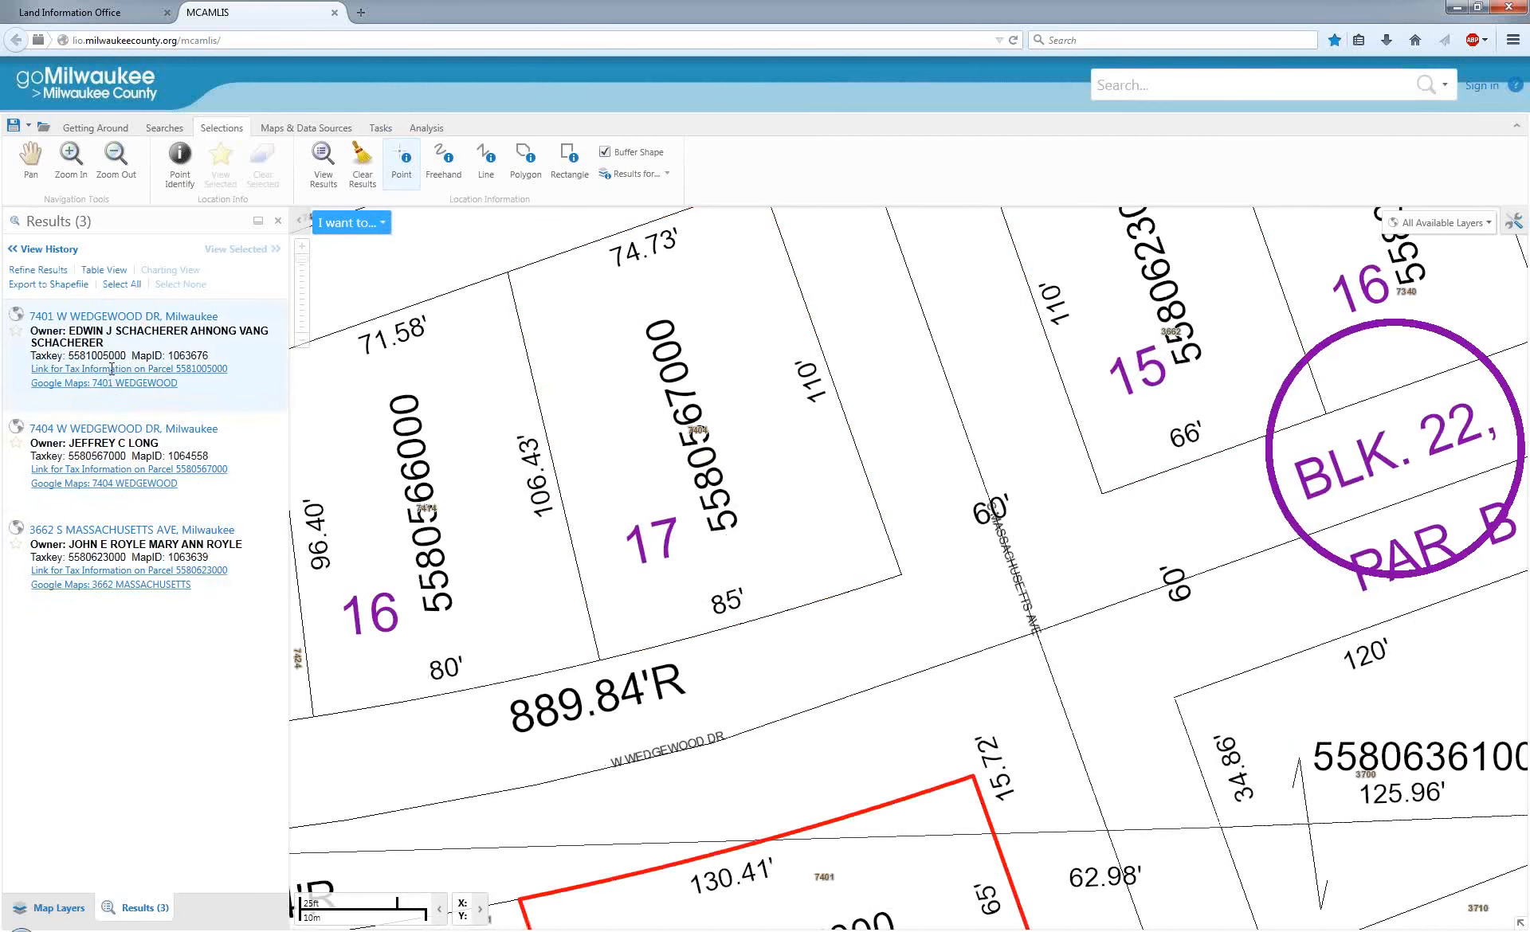
# Clear the results of the buffered point selection.
pyautogui.scroll(-2, 691, 414)
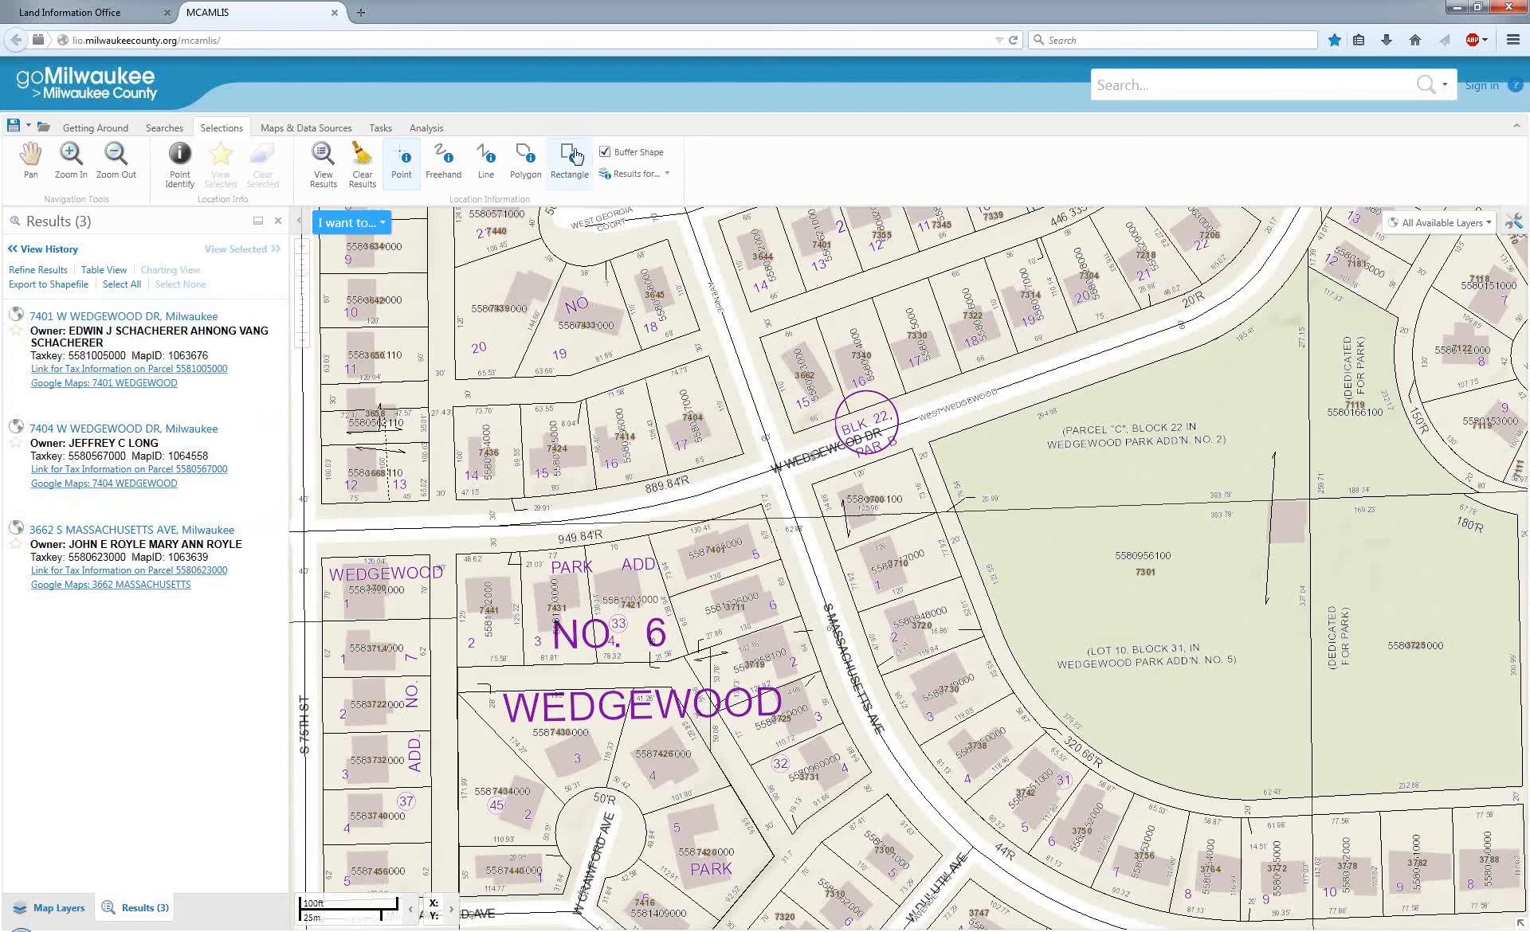
pyautogui.click(401, 163)
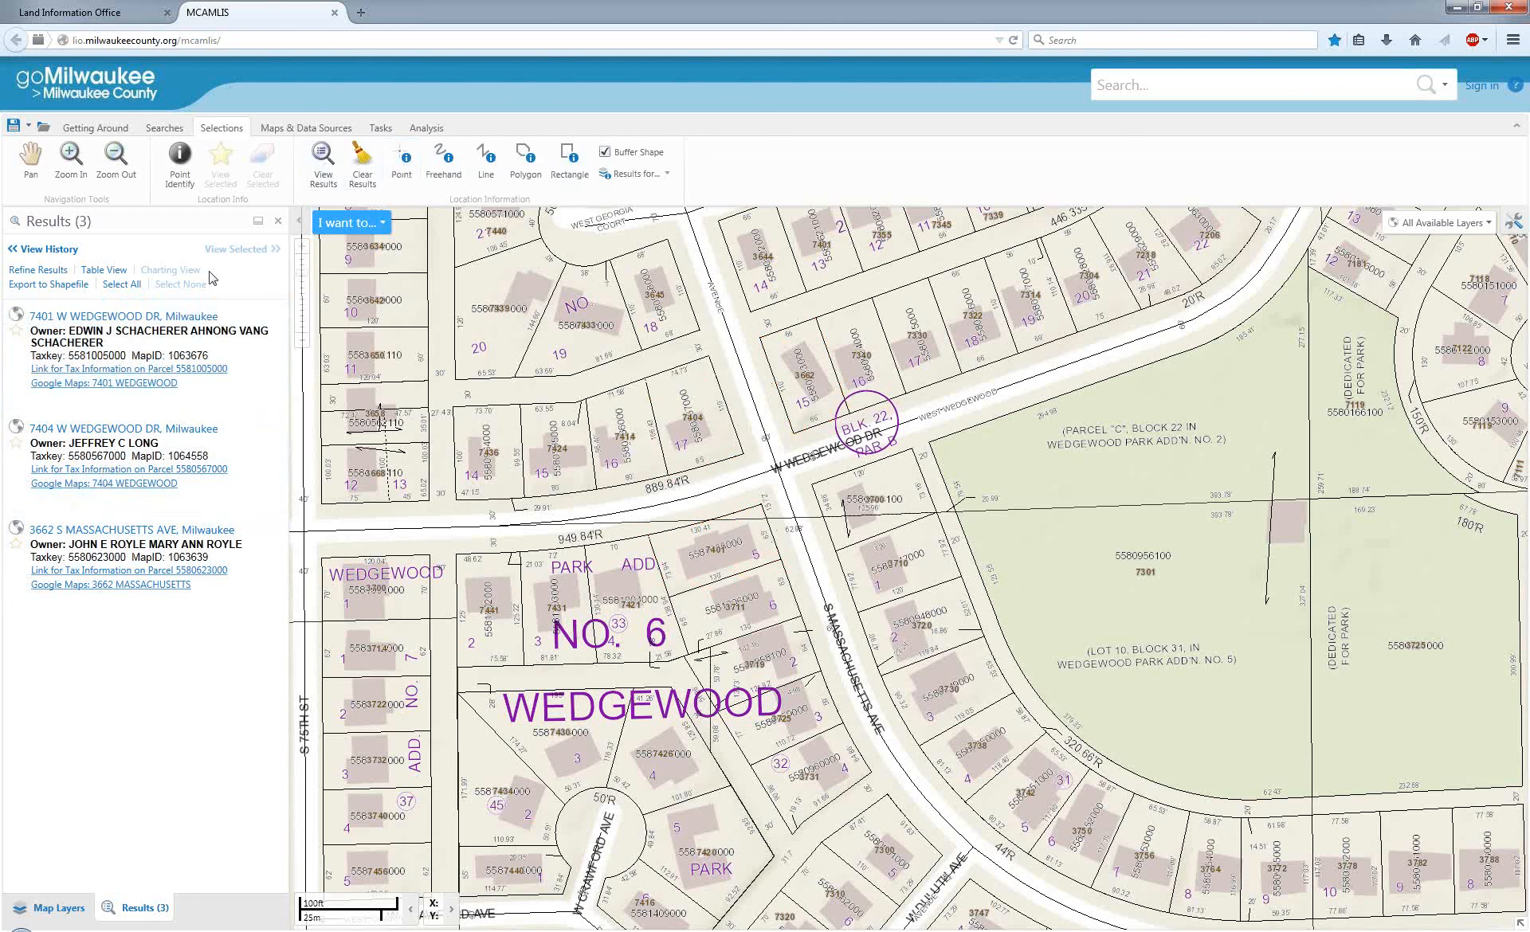
pyautogui.click(125, 287)
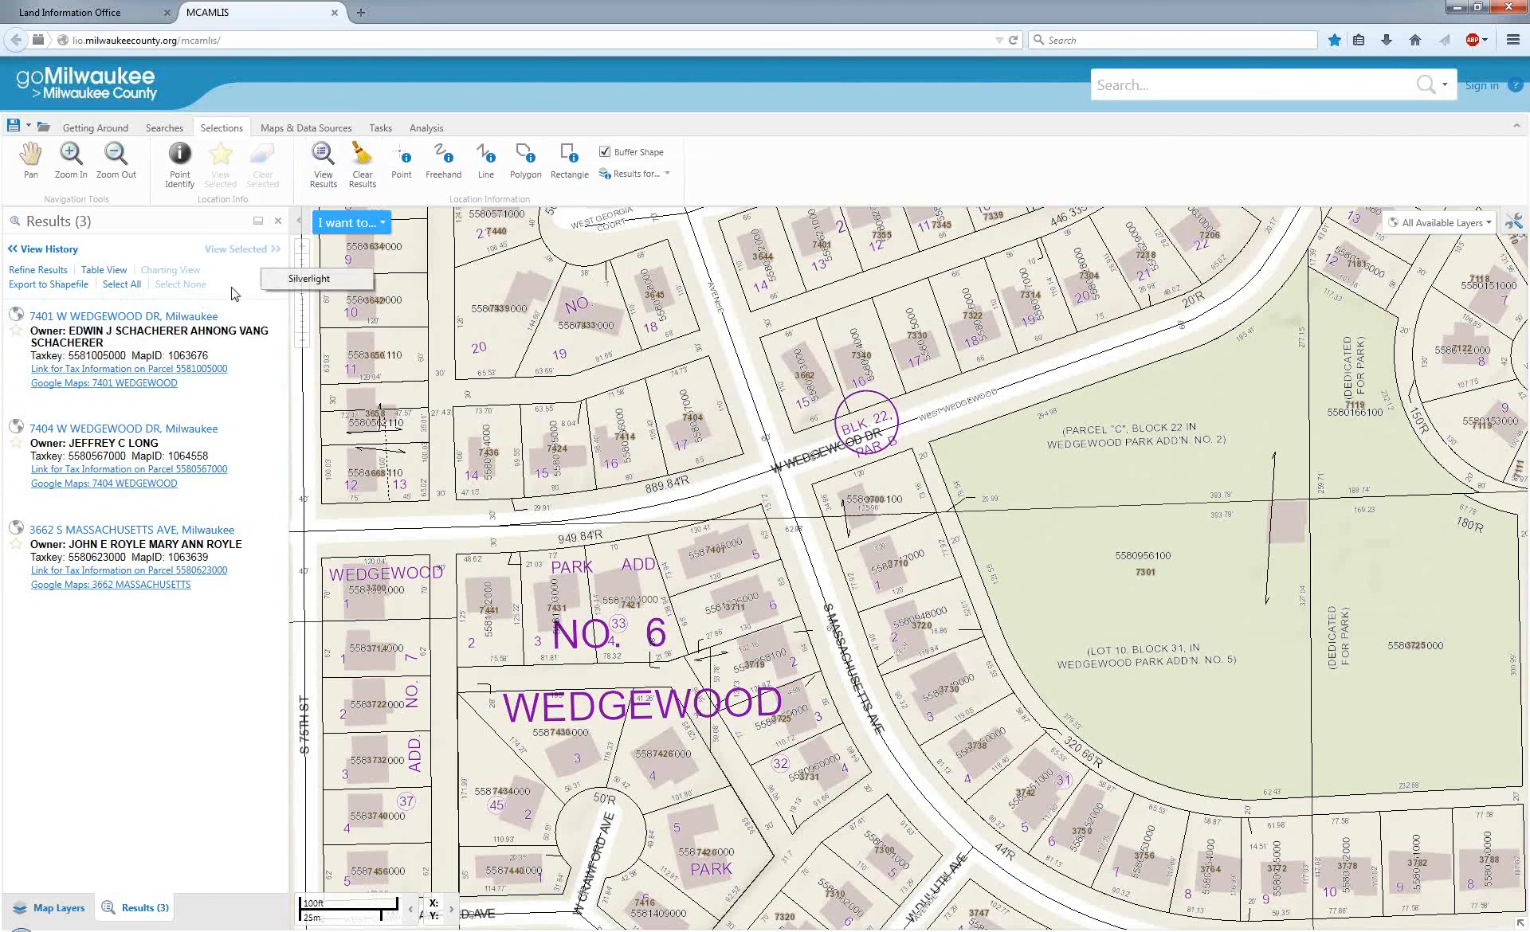
pyautogui.click(361, 159)
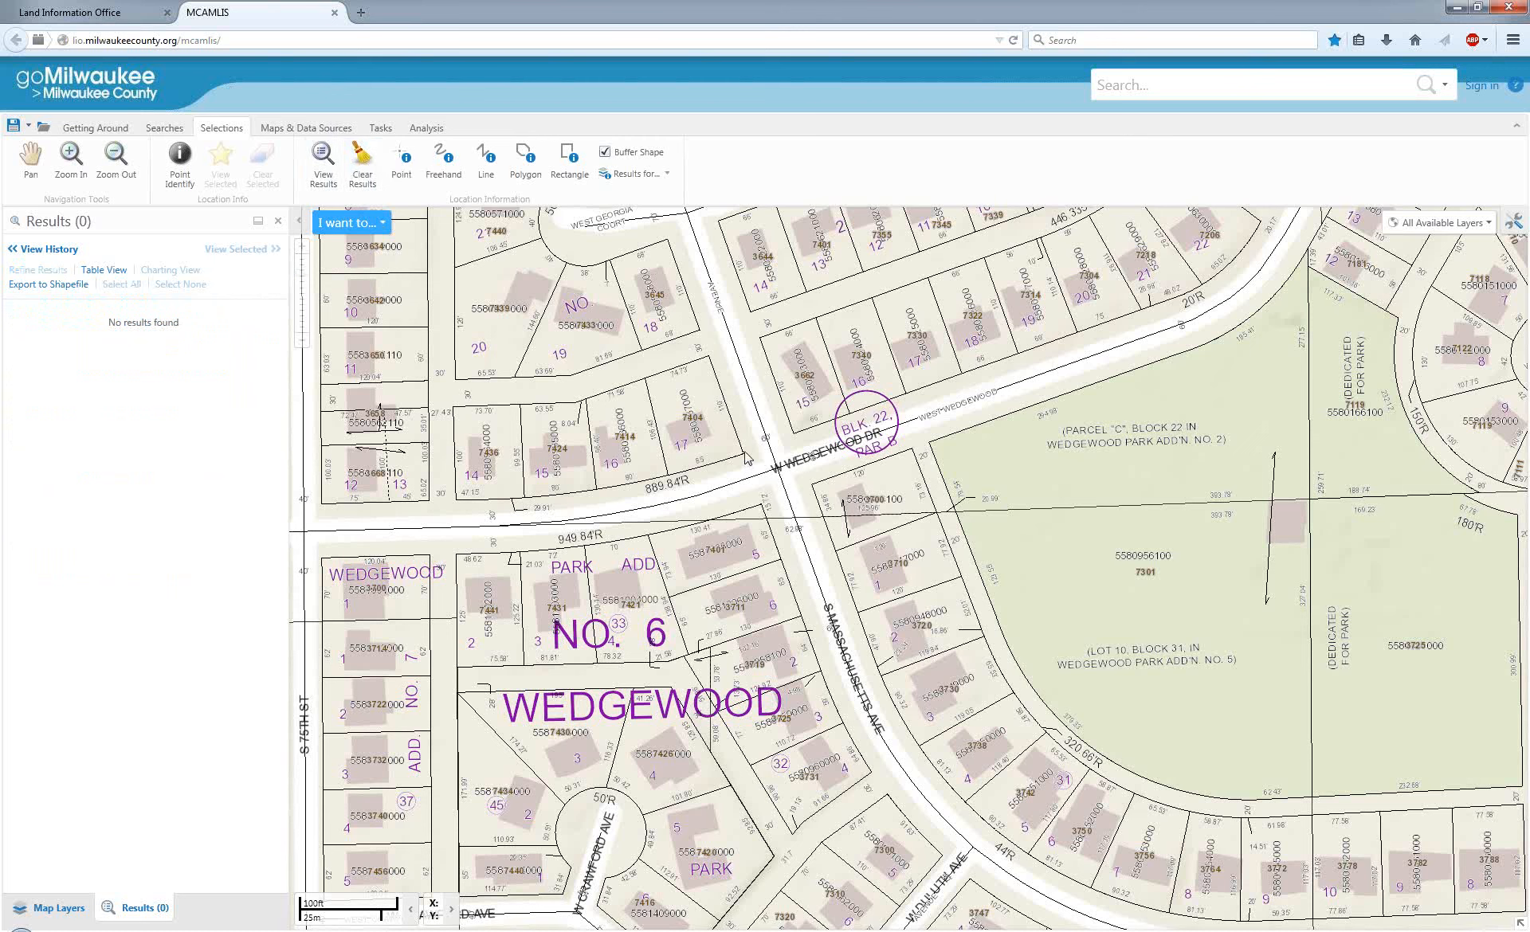
# Select the parcels within 75 feet of lot 17's southeast corner, adding the buffer to the map as markup.
pyautogui.click(402, 160)
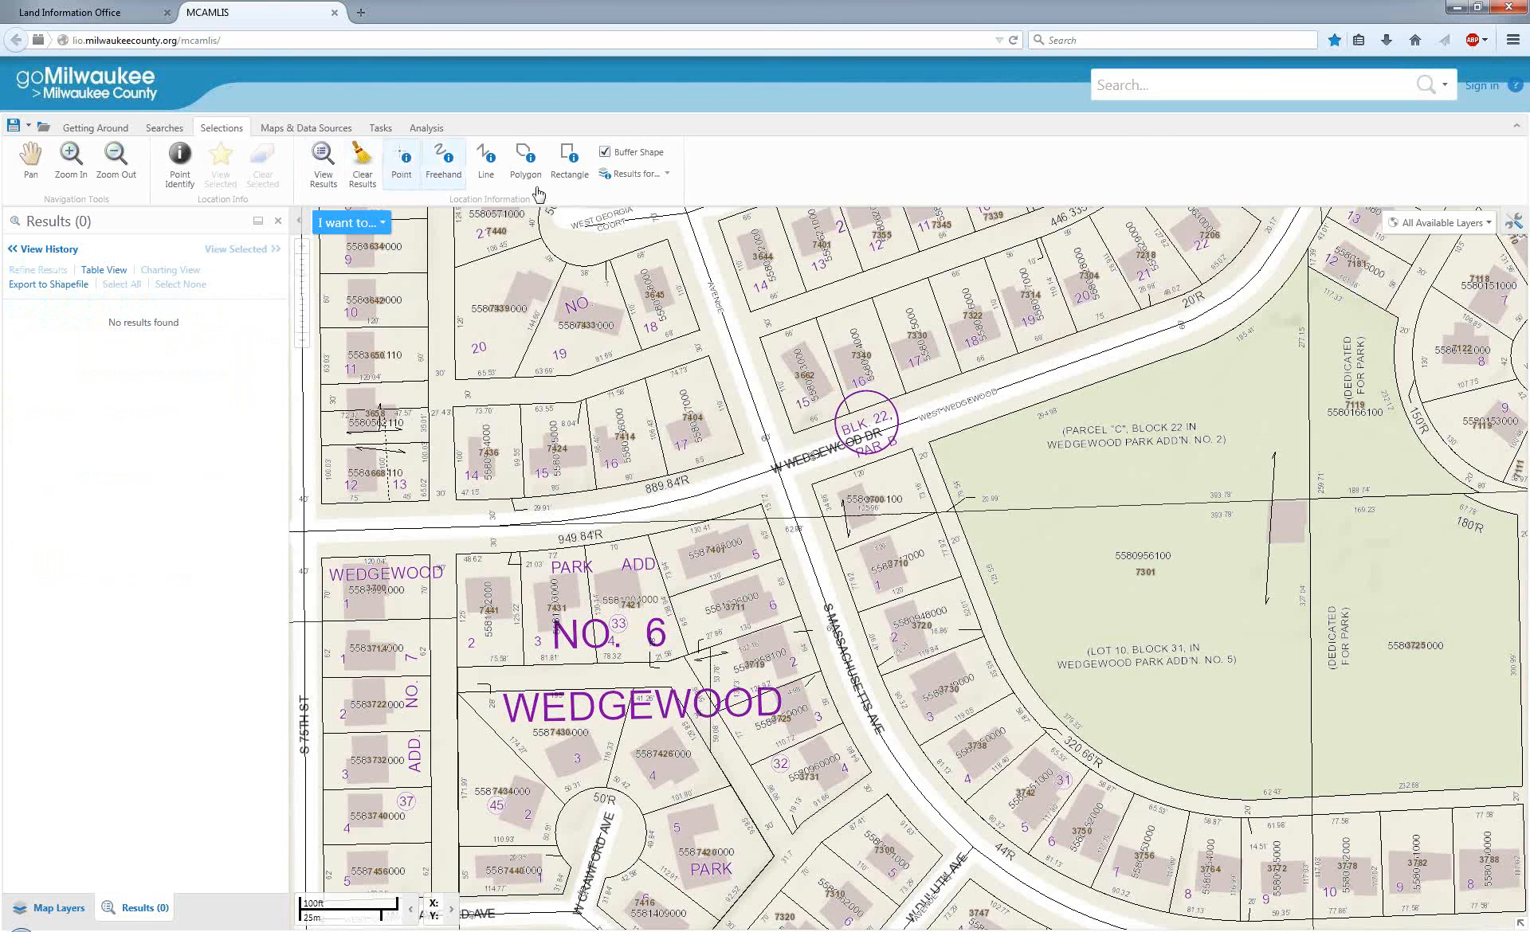
pyautogui.click(747, 457)
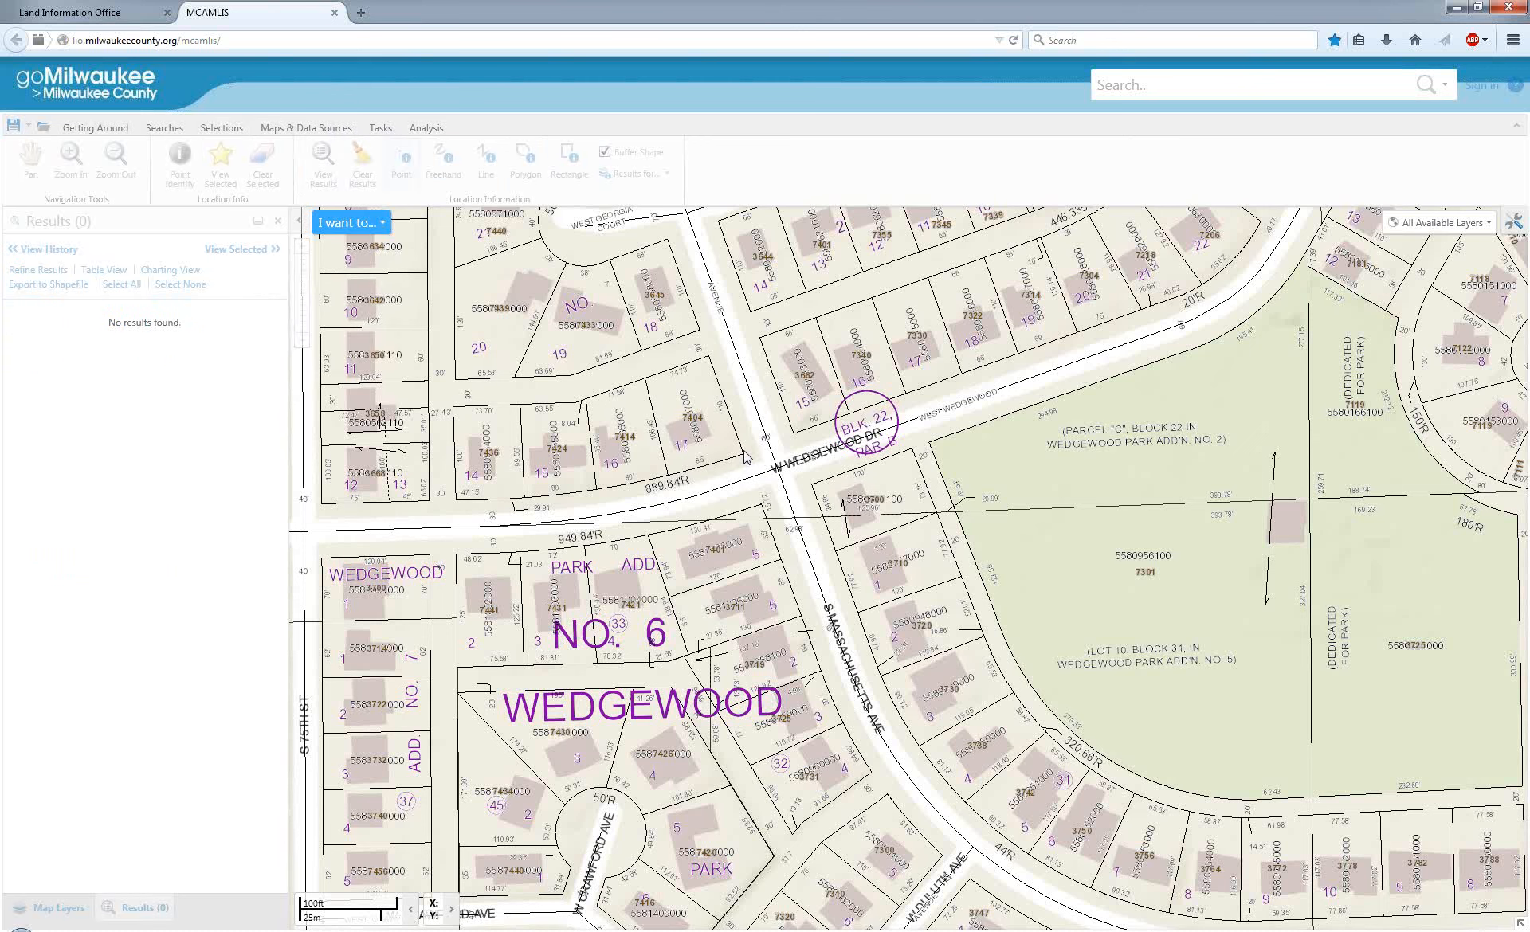
pyautogui.write('7')
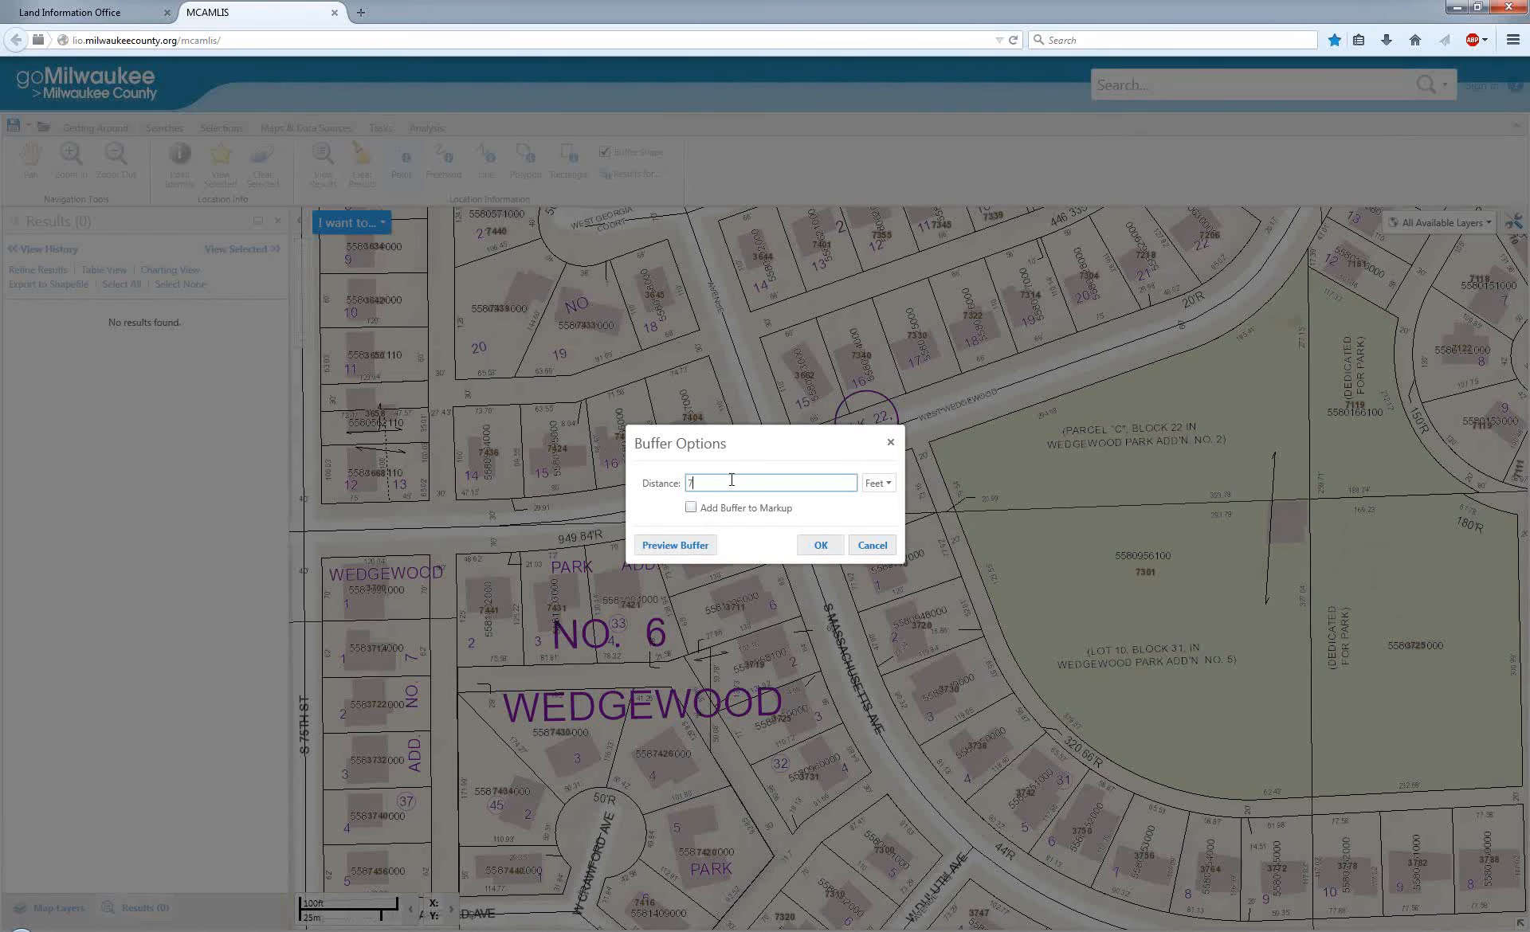
pyautogui.write('5')
pyautogui.click(690, 507)
pyautogui.click(821, 546)
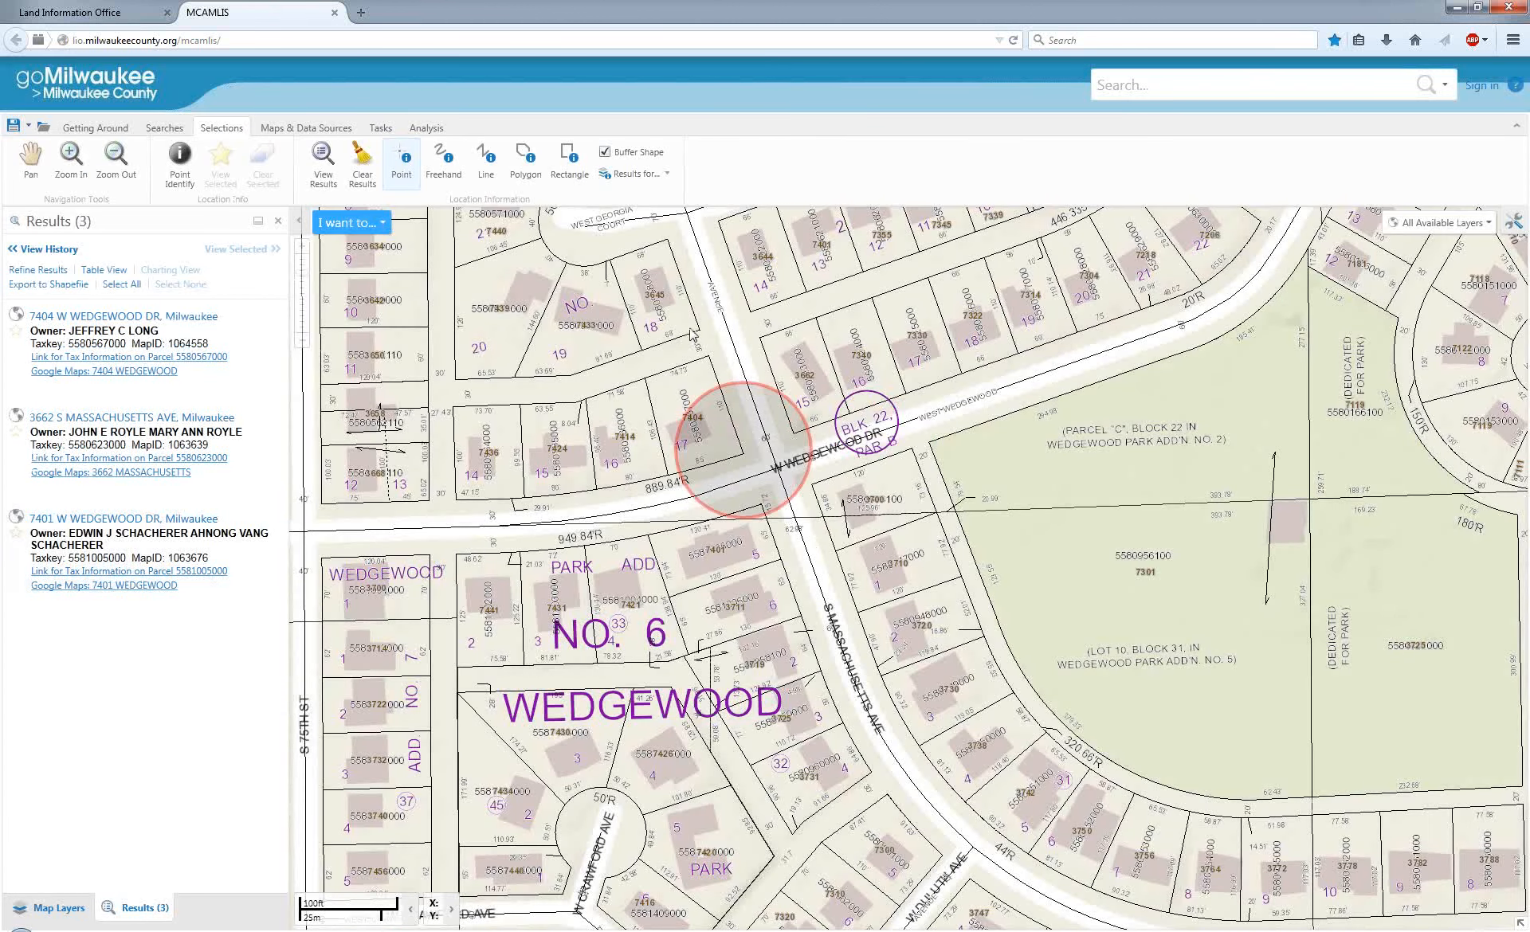
# Close the results, switch the Drawings graphics layer off and on in the map layers, and reopen the results.
pyautogui.click(278, 221)
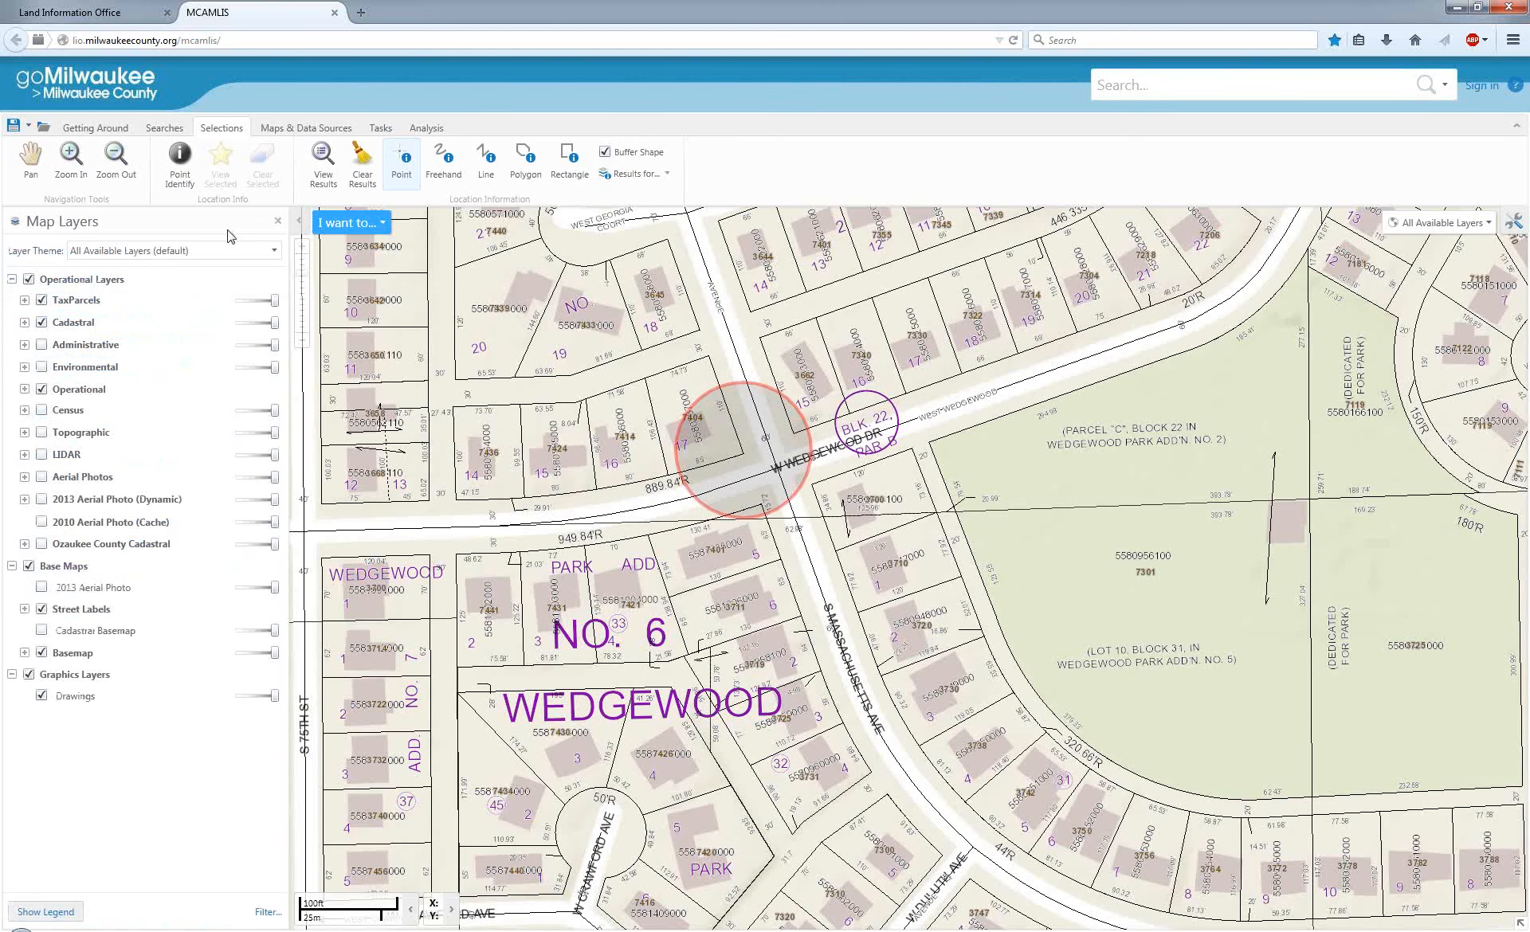
pyautogui.click(42, 698)
pyautogui.click(42, 698)
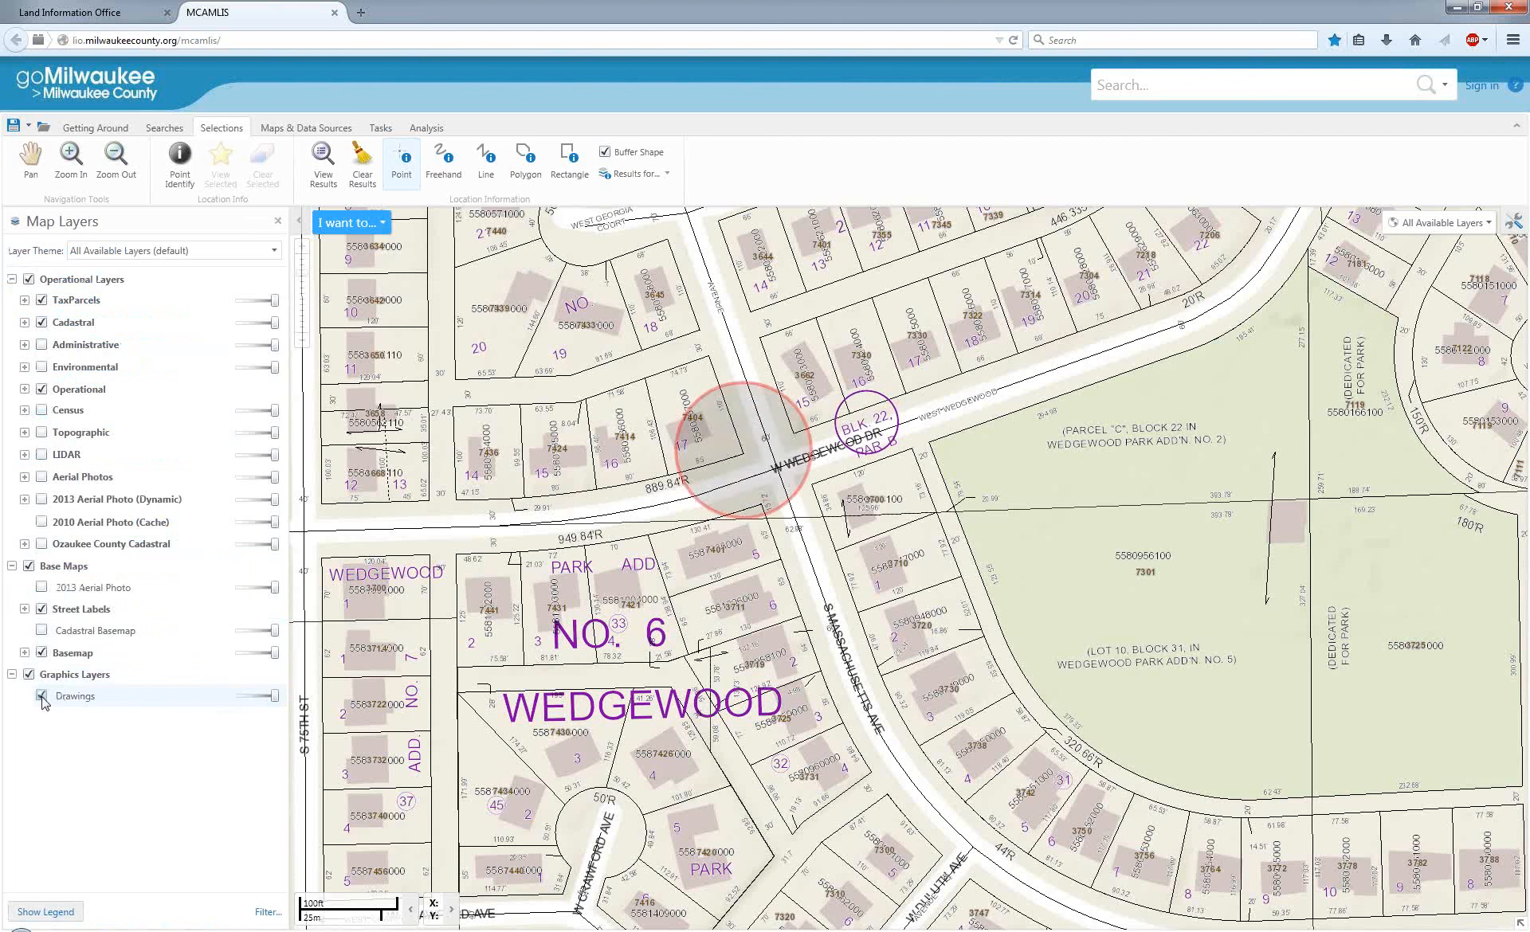
pyautogui.click(329, 158)
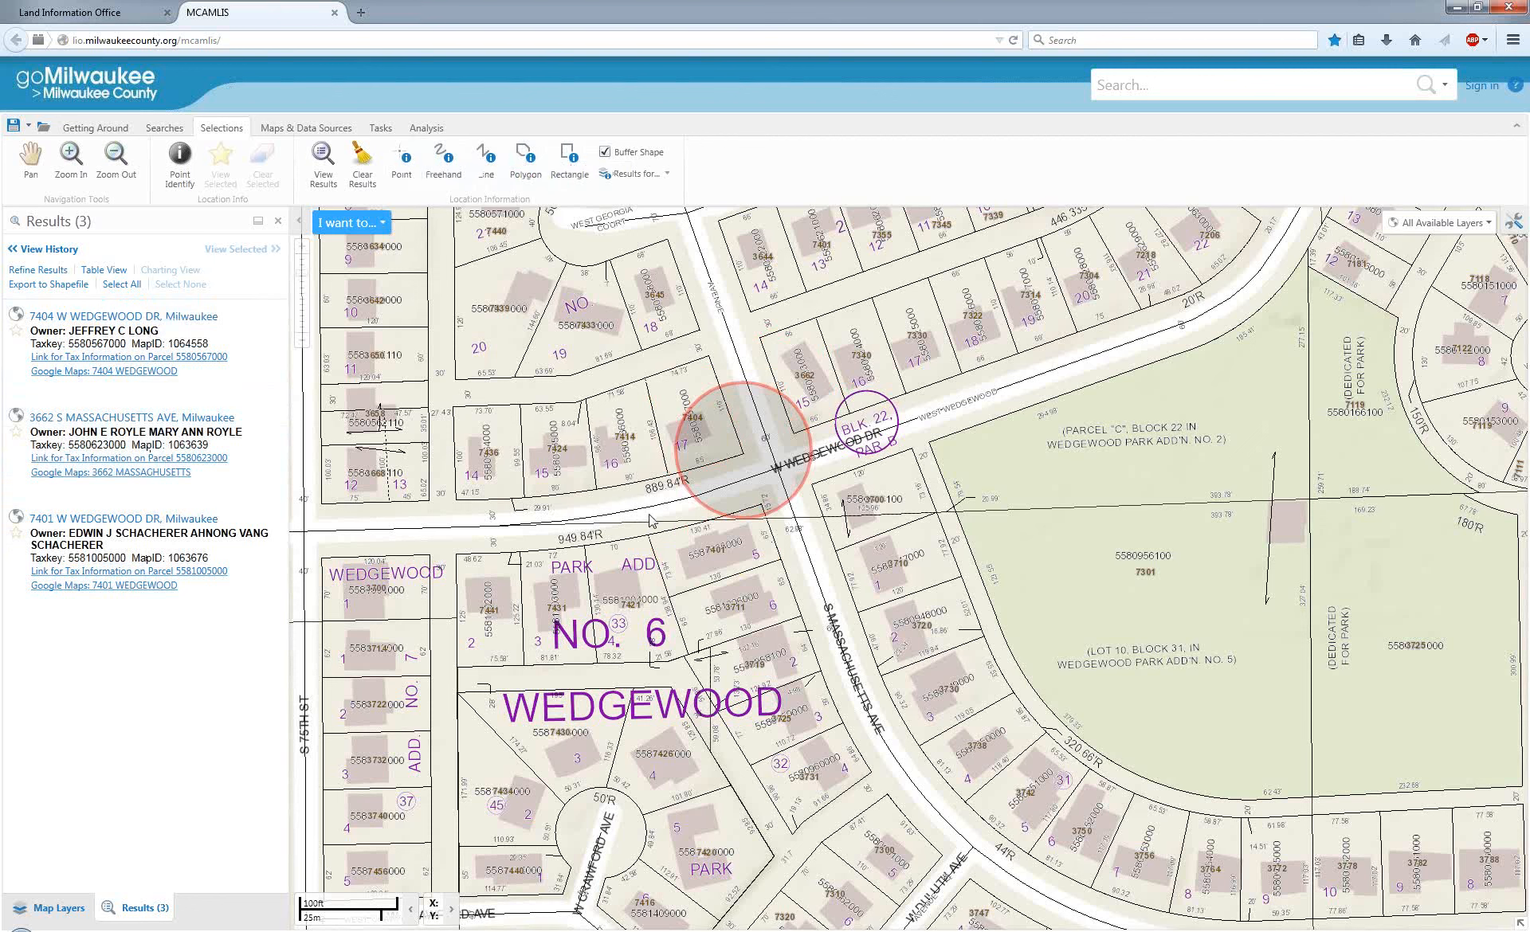
# Draw a selection line along S 77th St from W Warnimont Ave to W Wilbur Ave.
pyautogui.click(488, 154)
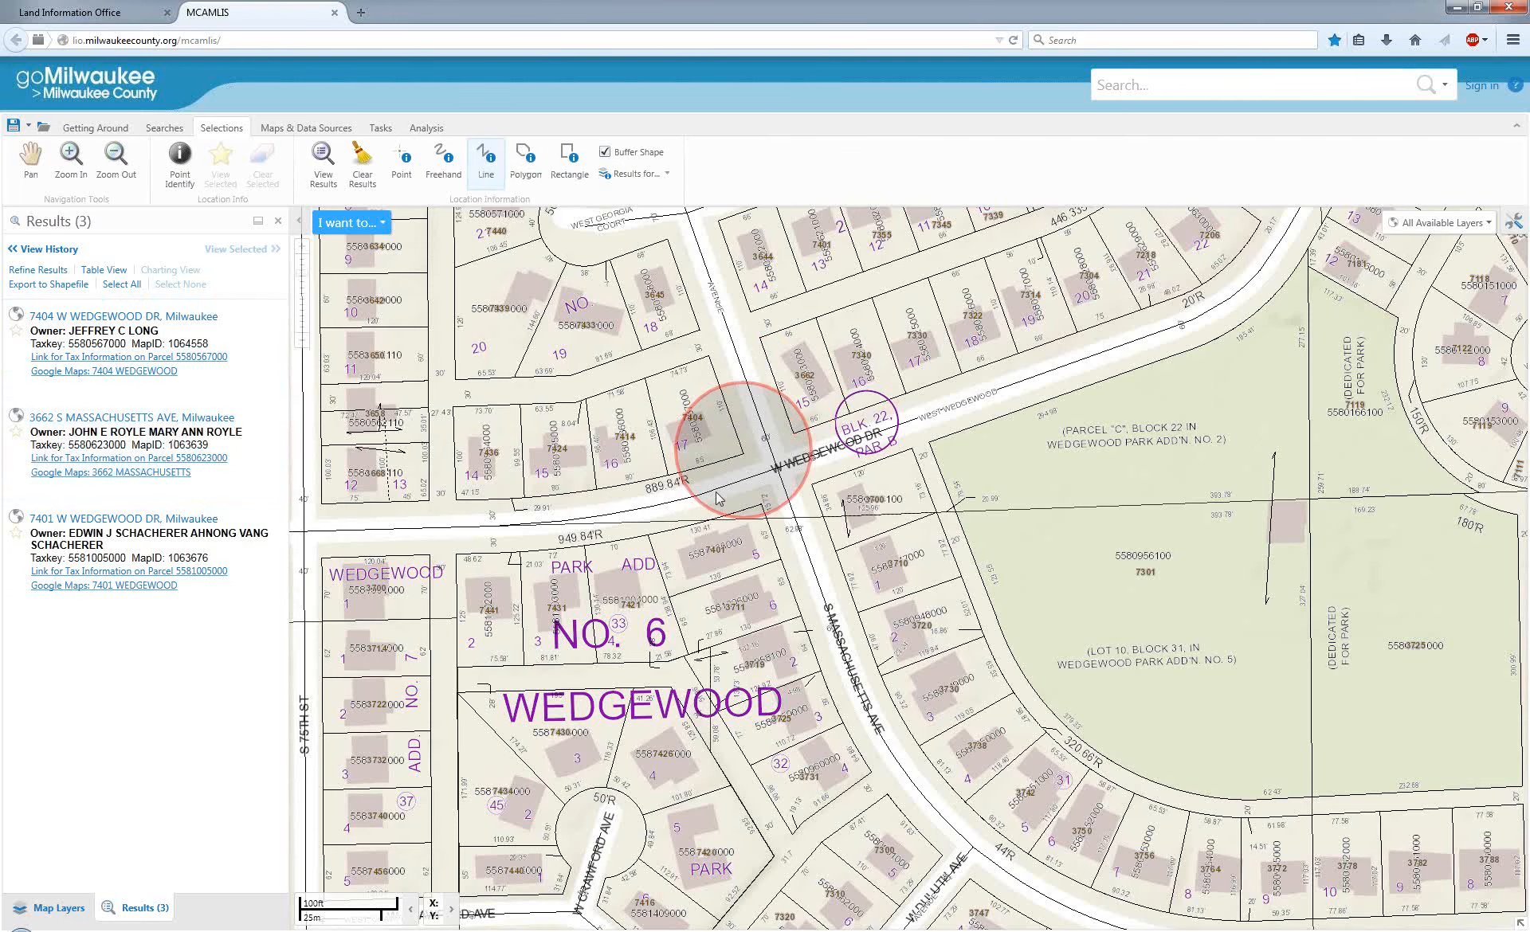
pyautogui.click(32, 163)
pyautogui.moveTo(496, 422); pyautogui.dragTo(1085, 422)
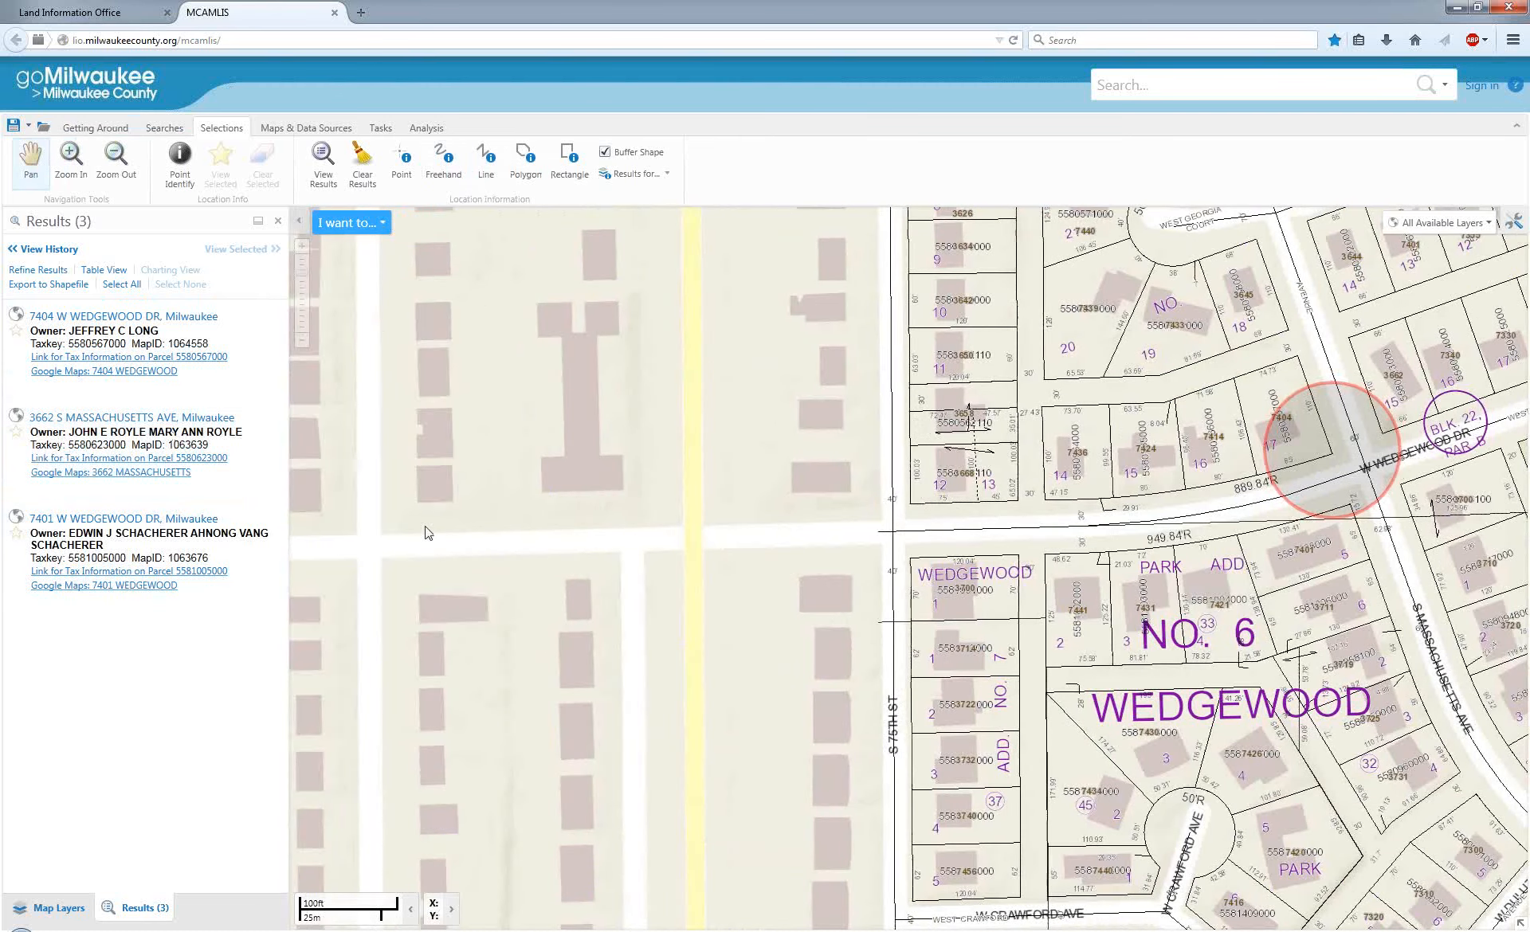
pyautogui.moveTo(470, 530); pyautogui.dragTo(753, 553)
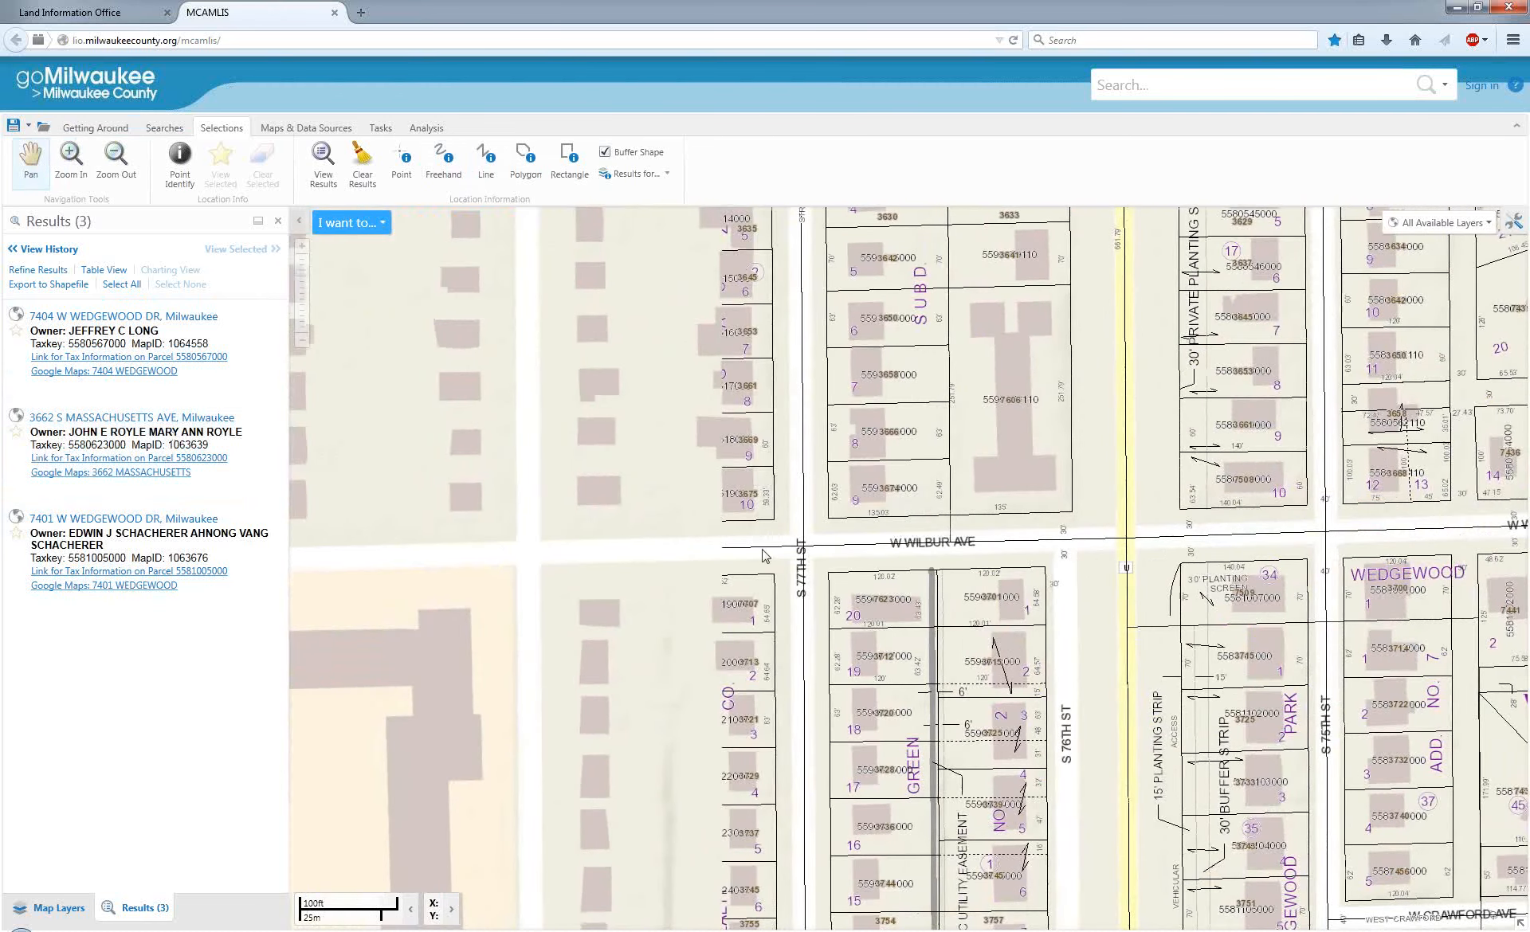
pyautogui.moveTo(787, 408); pyautogui.dragTo(741, 678)
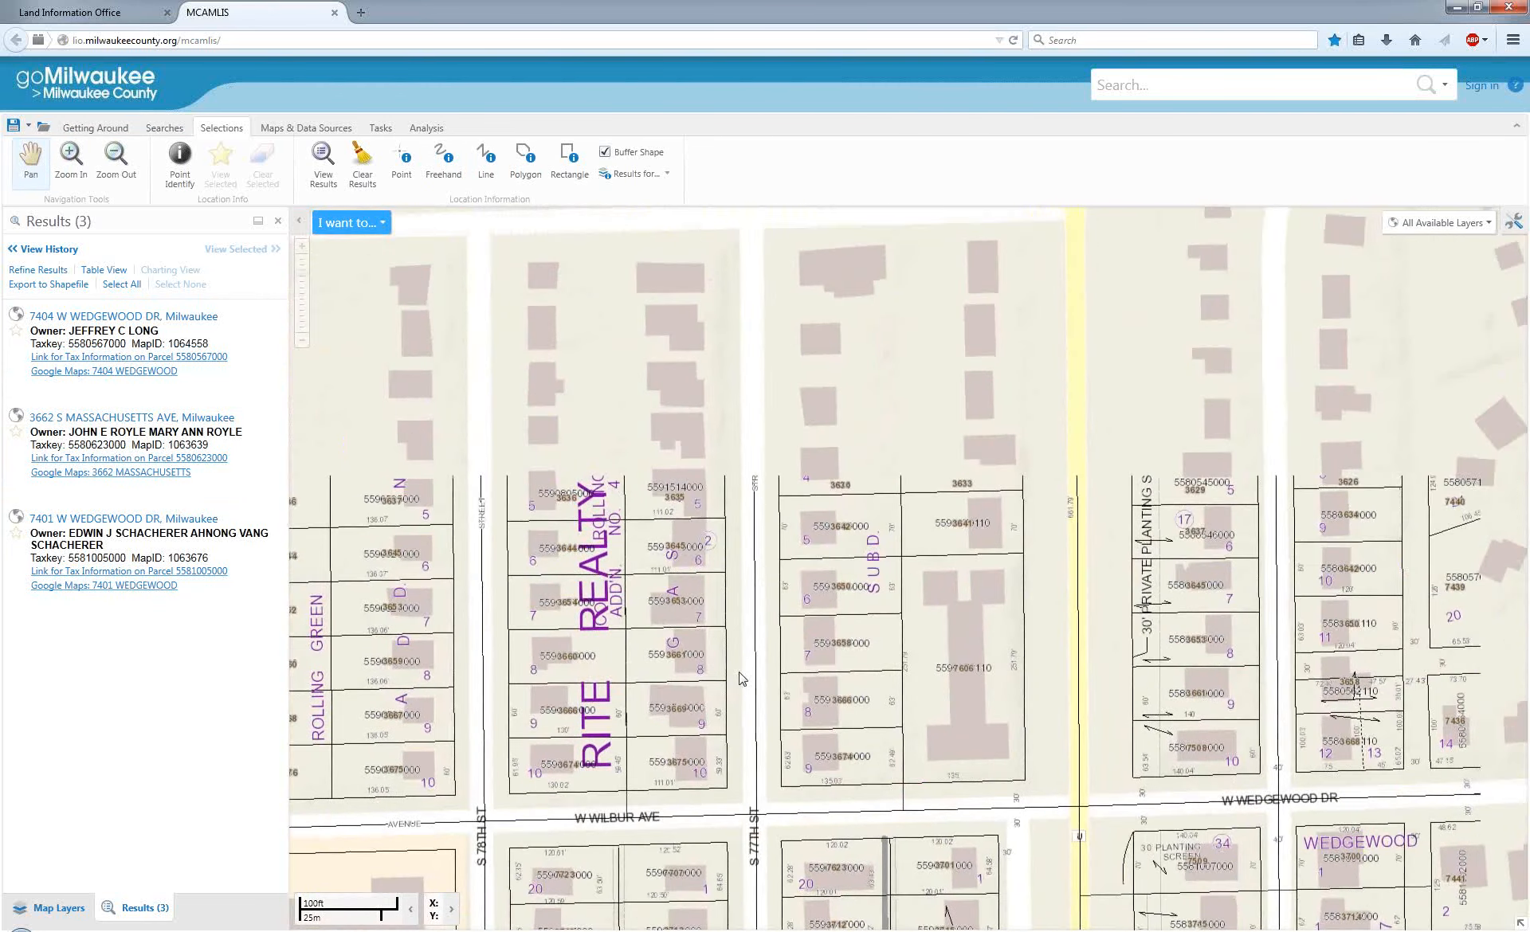
pyautogui.scroll(-1, 741, 679)
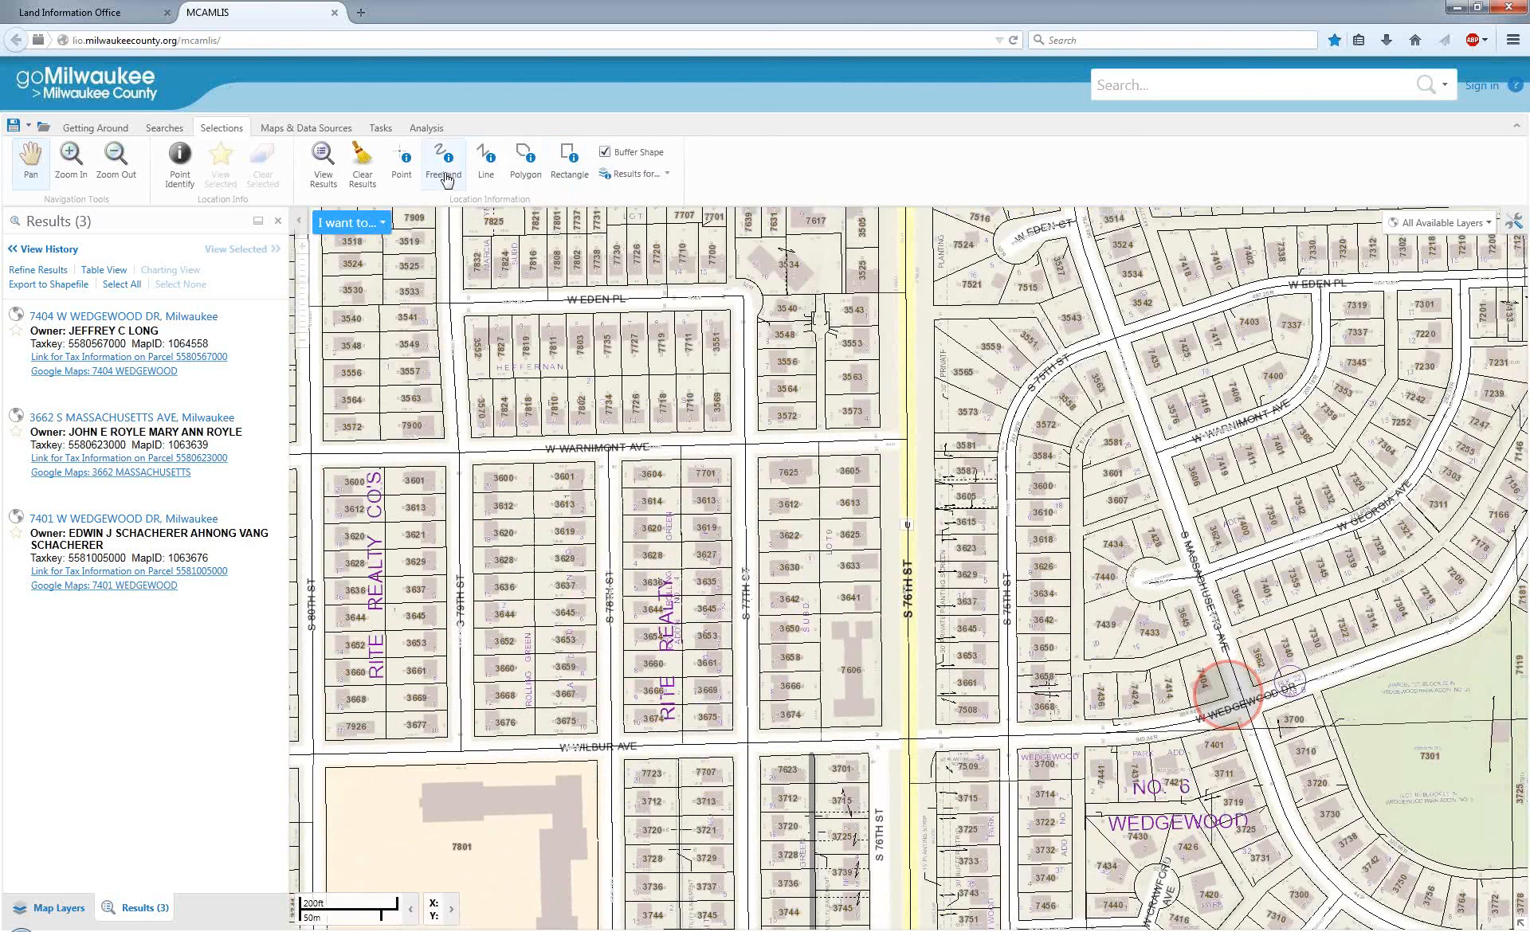
pyautogui.click(486, 158)
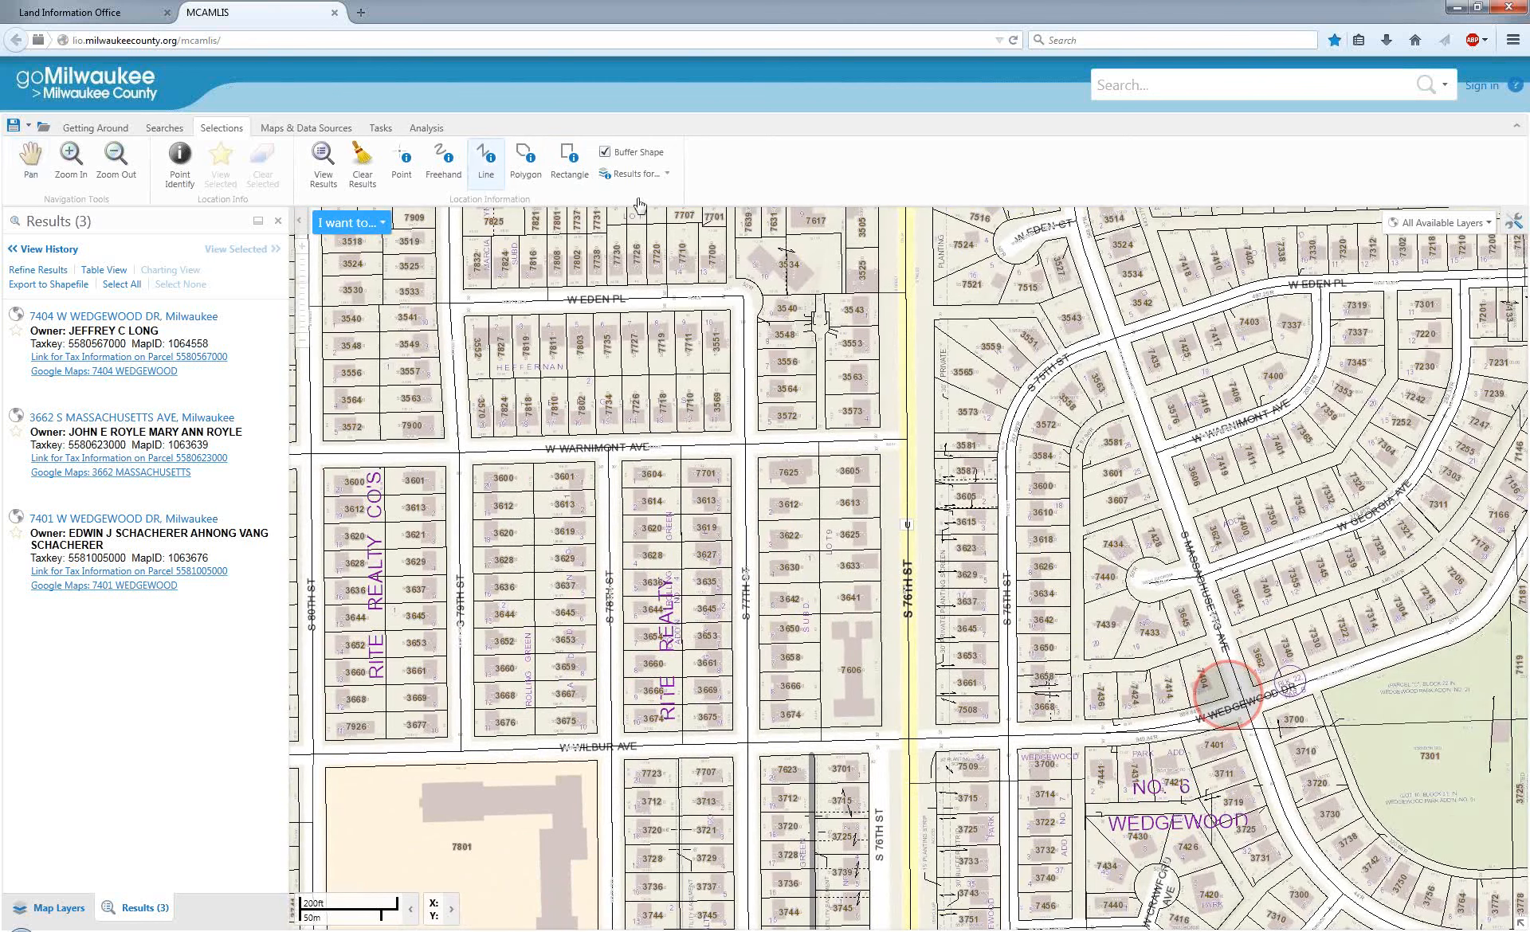
pyautogui.click(746, 457)
pyautogui.doubleClick(751, 737)
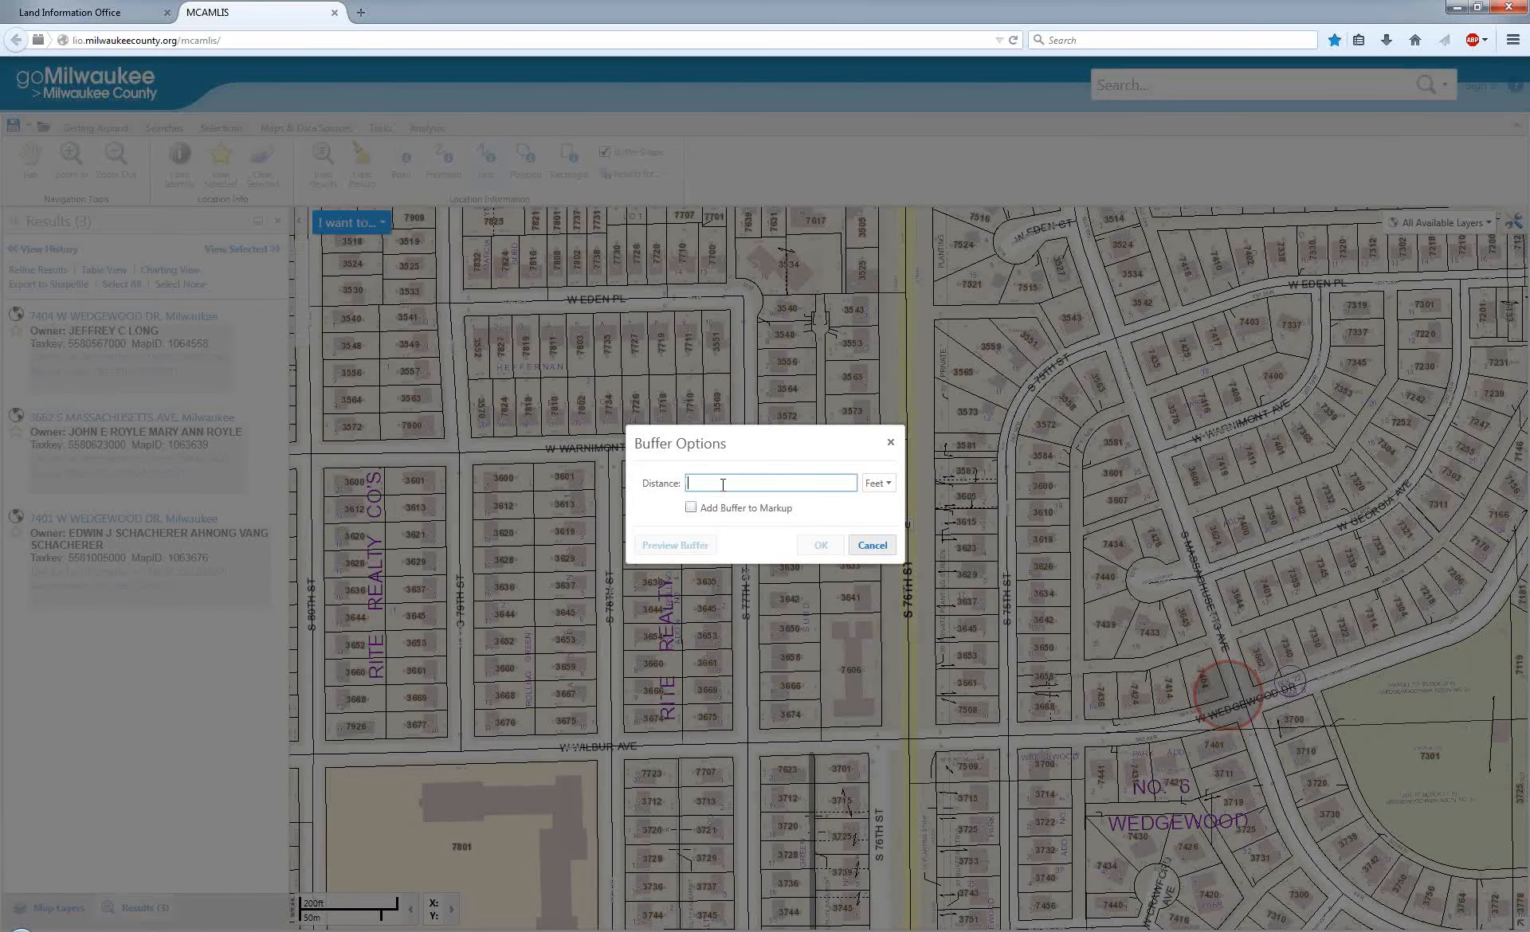
# Preview a 75-foot buffer around the S 77th St line, add it to the markup, and run the parcel selection.
pyautogui.write('75')
pyautogui.click(689, 547)
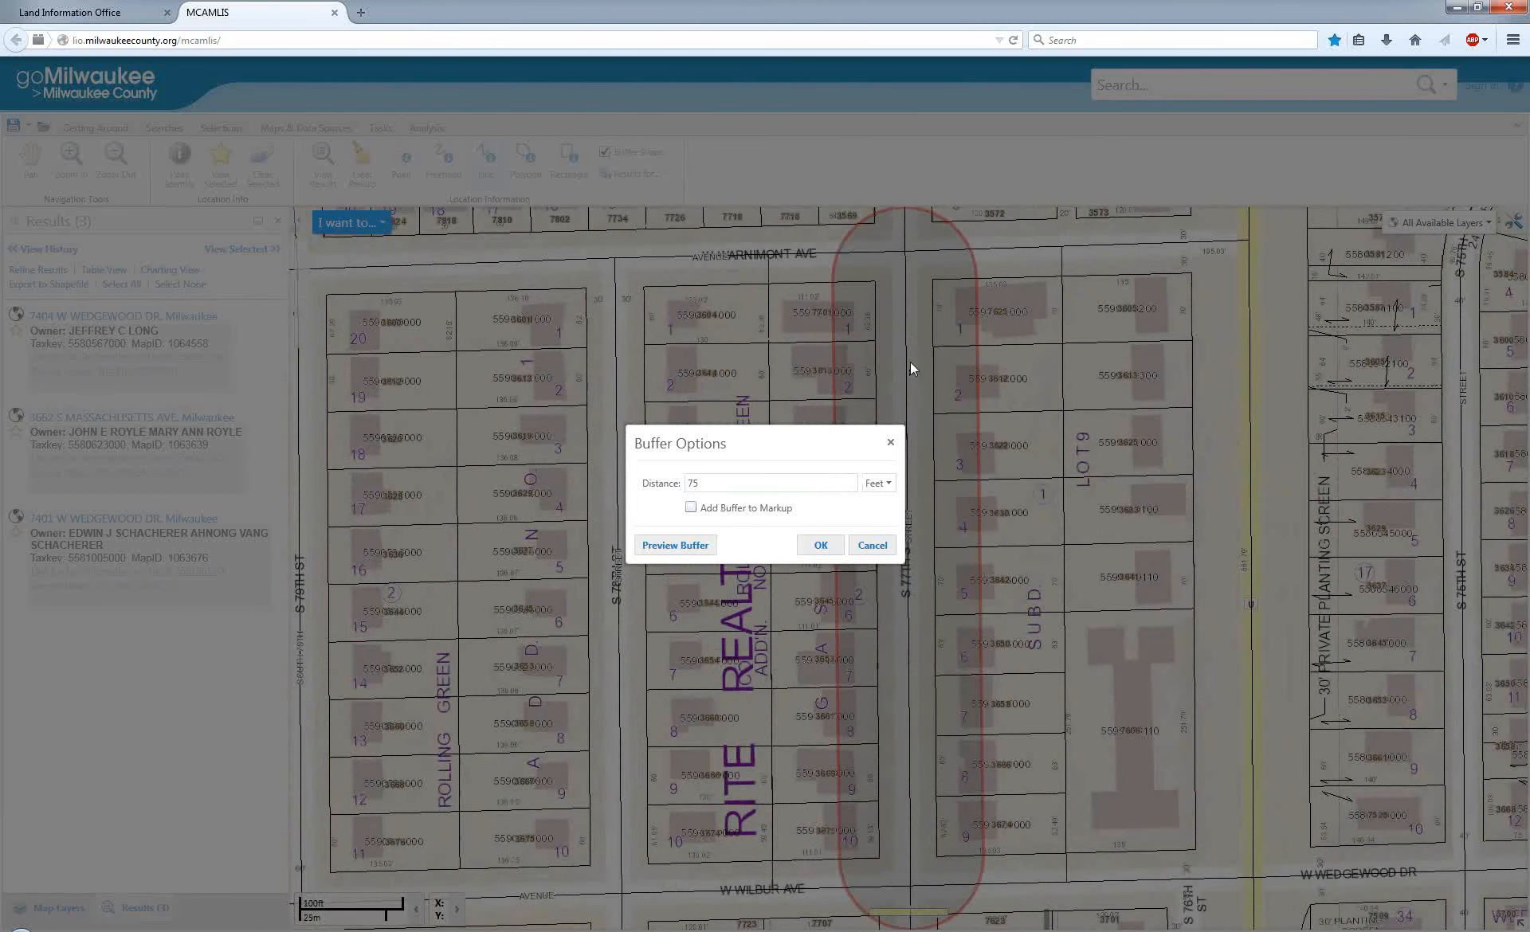
pyautogui.click(691, 509)
pyautogui.click(820, 547)
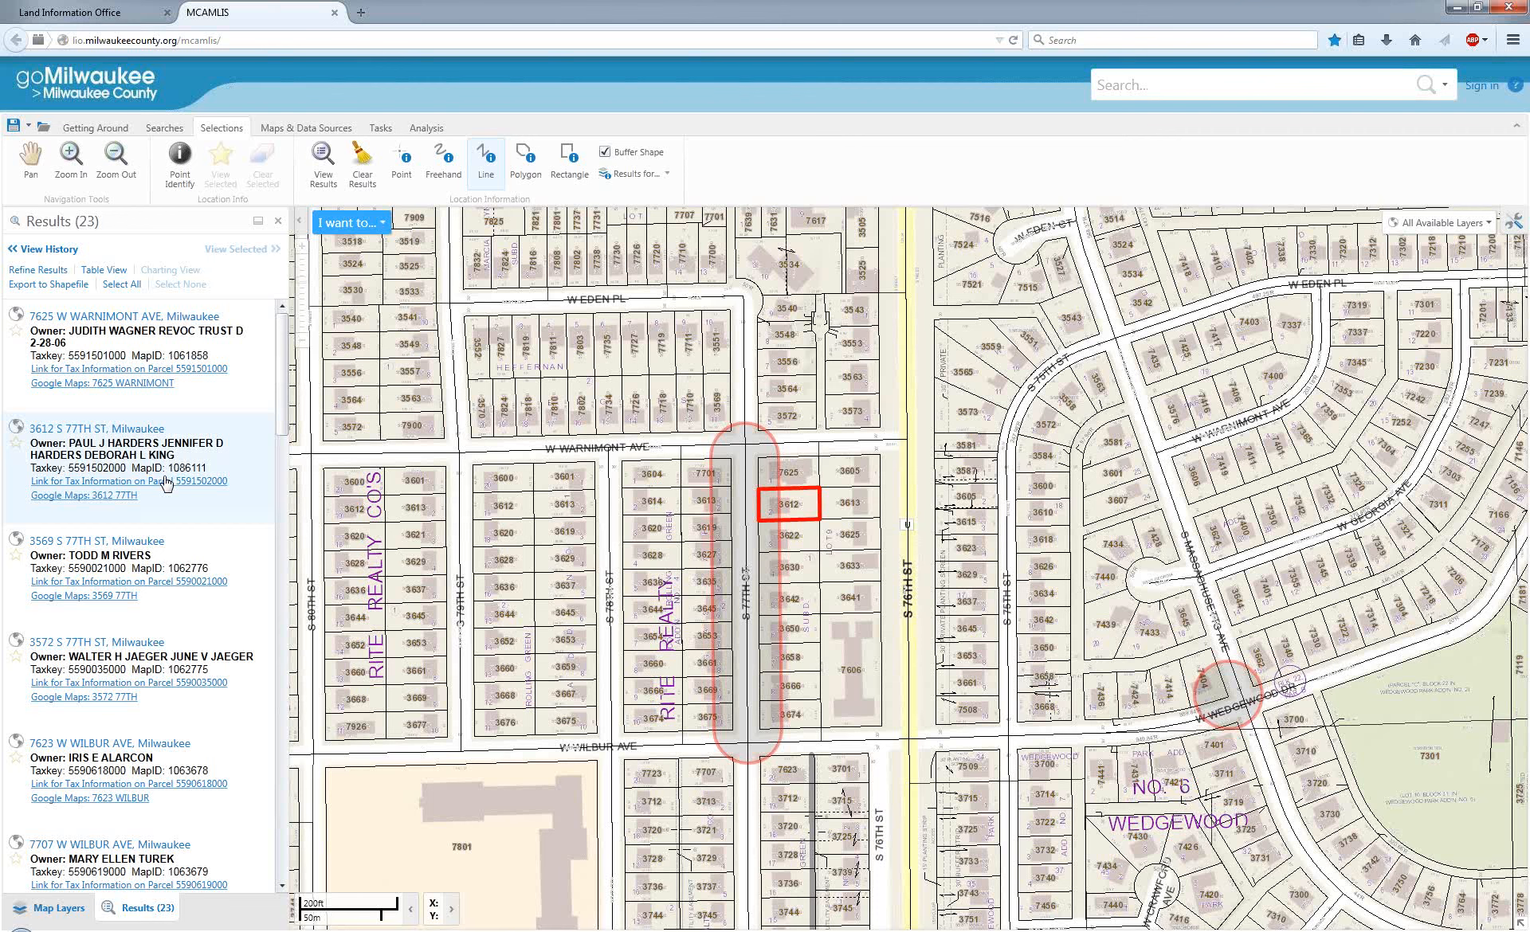
# Select all parcels in the results and show them as a table.
pyautogui.click(118, 285)
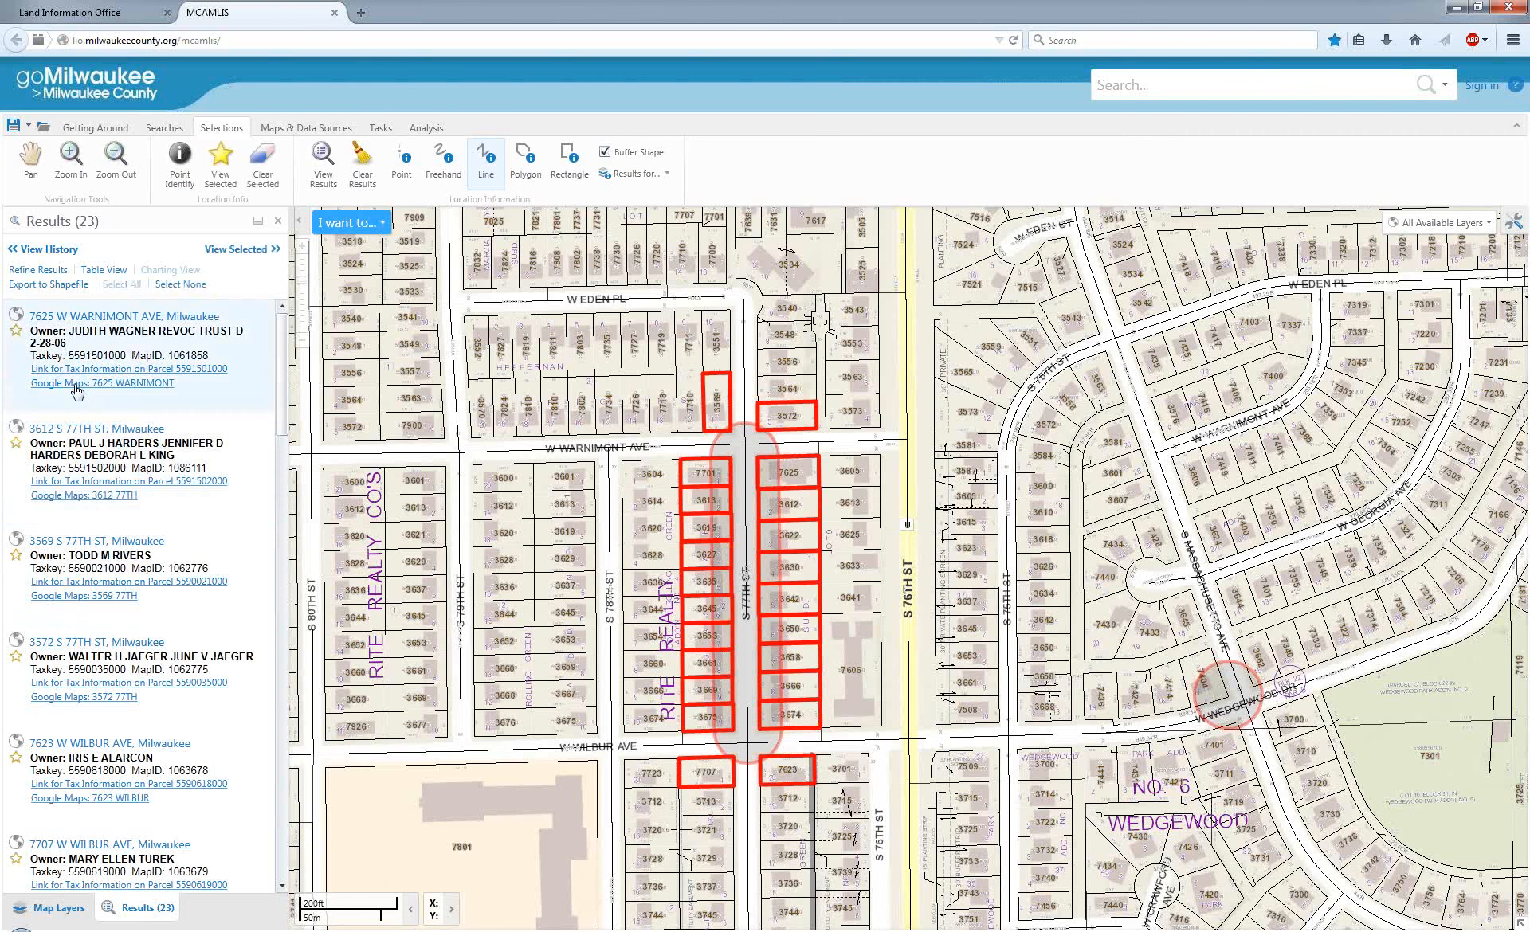
pyautogui.click(110, 271)
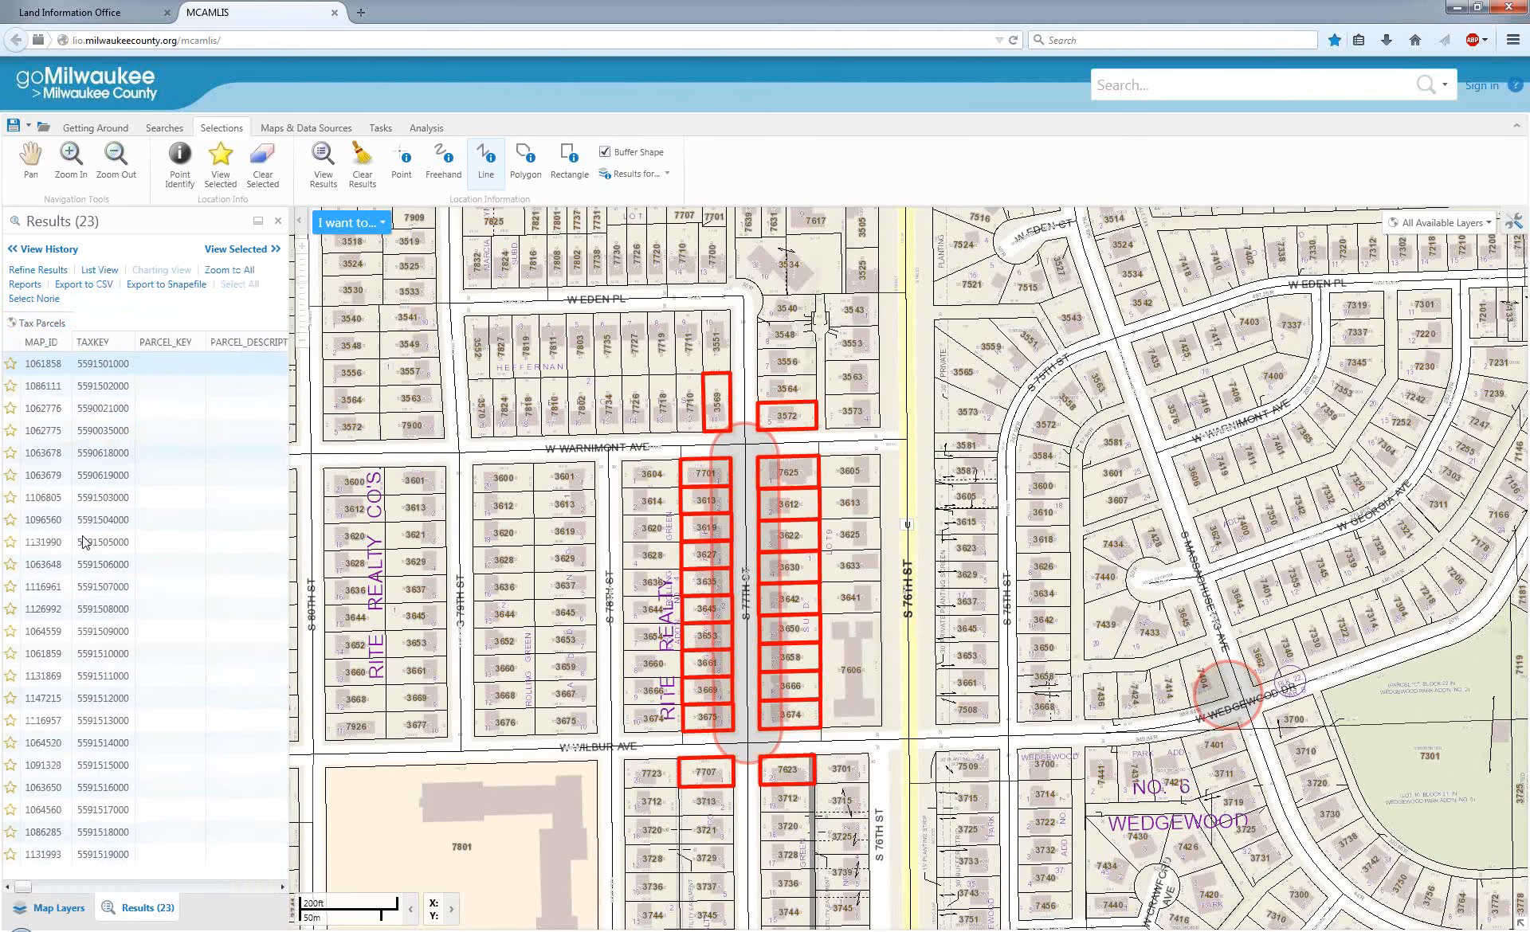
# Run and download a Mailing Labels Occupants report in PDF for the selected parcels, and close the opened labels.
pyautogui.click(30, 297)
pyautogui.click(27, 286)
pyautogui.click(914, 484)
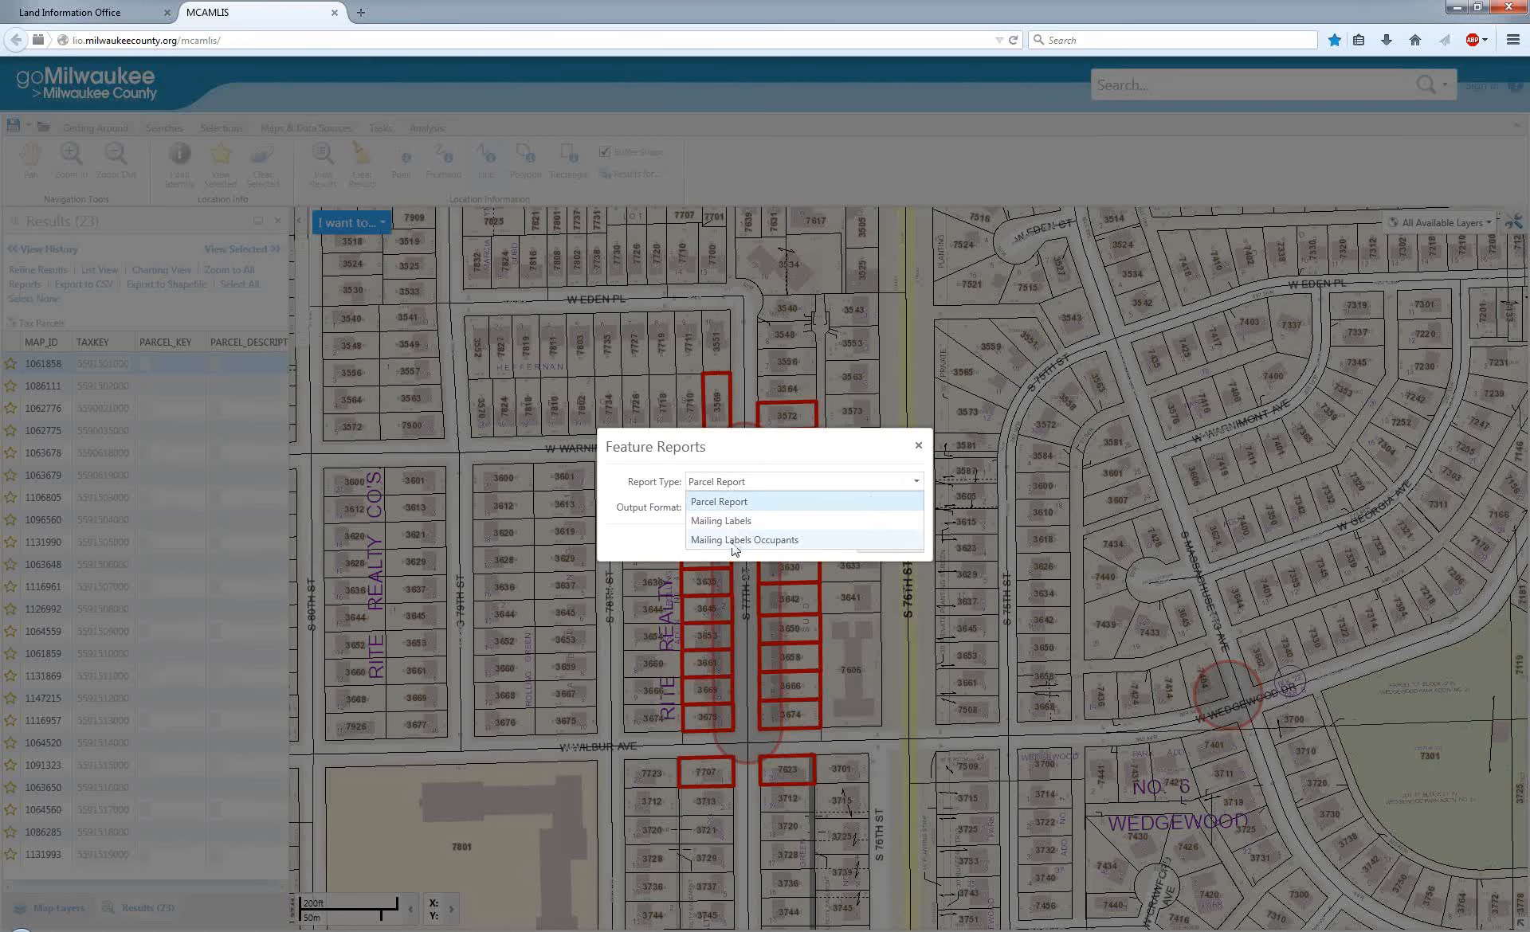
pyautogui.click(734, 542)
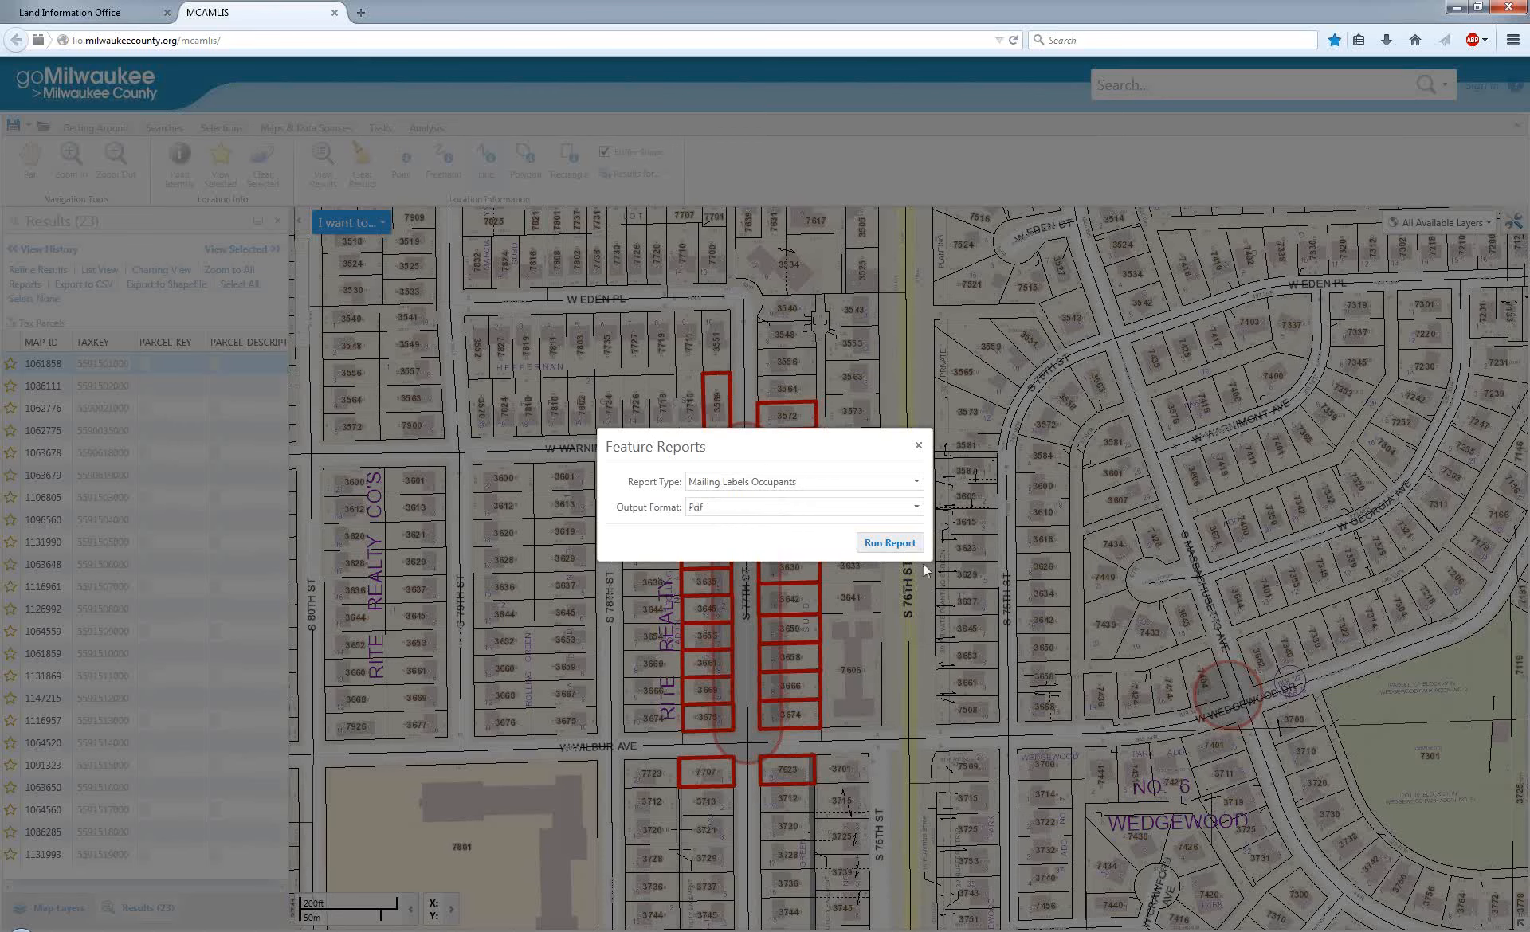
pyautogui.click(884, 548)
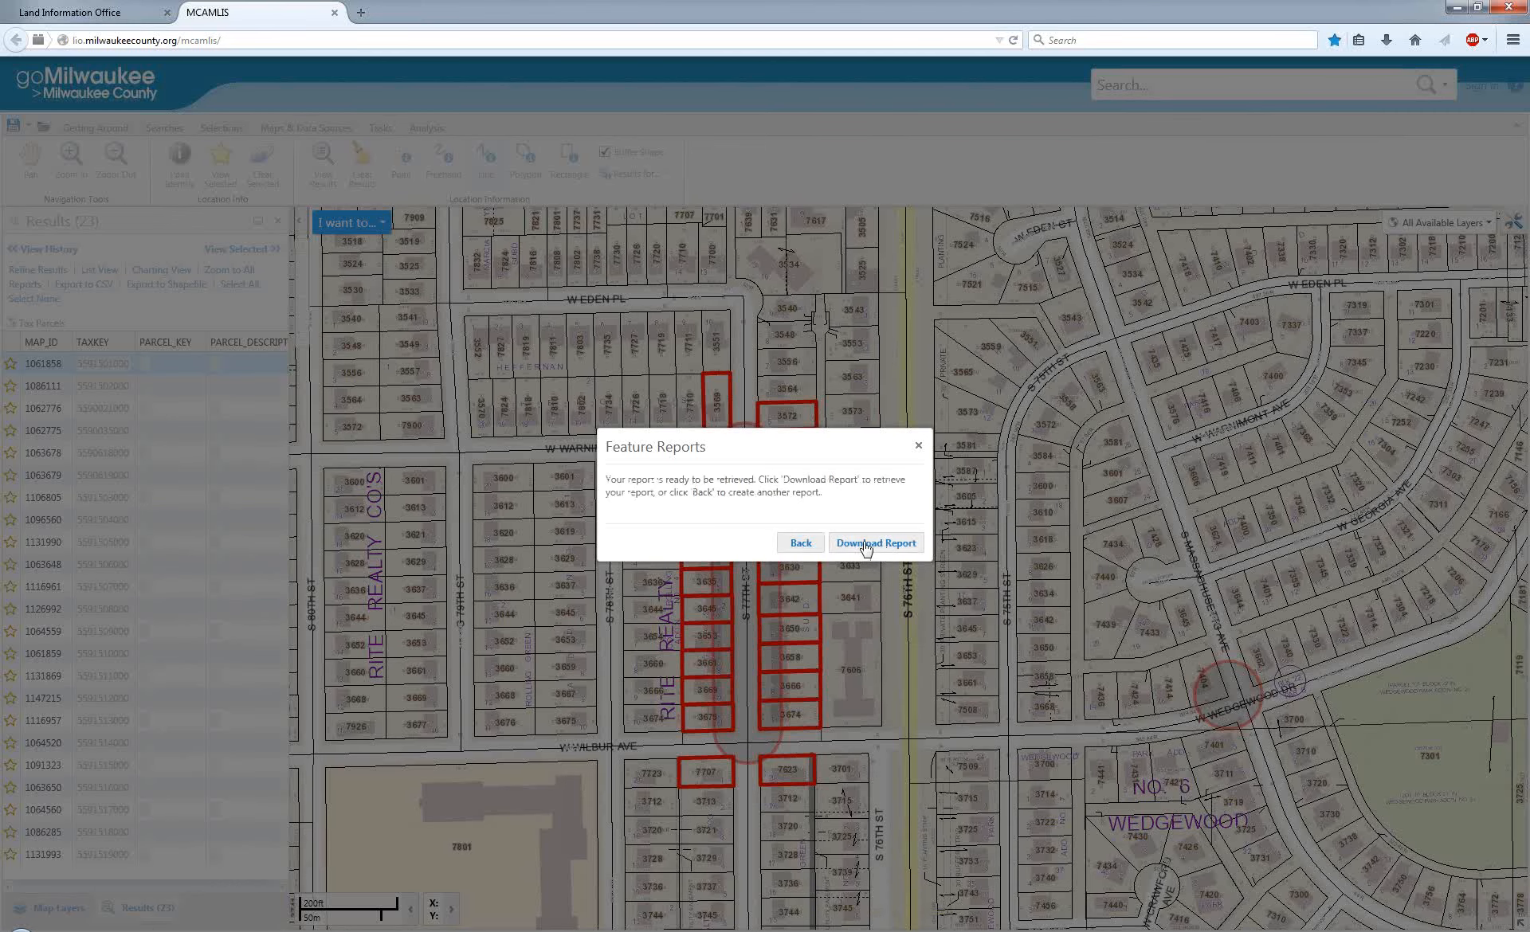
pyautogui.click(866, 545)
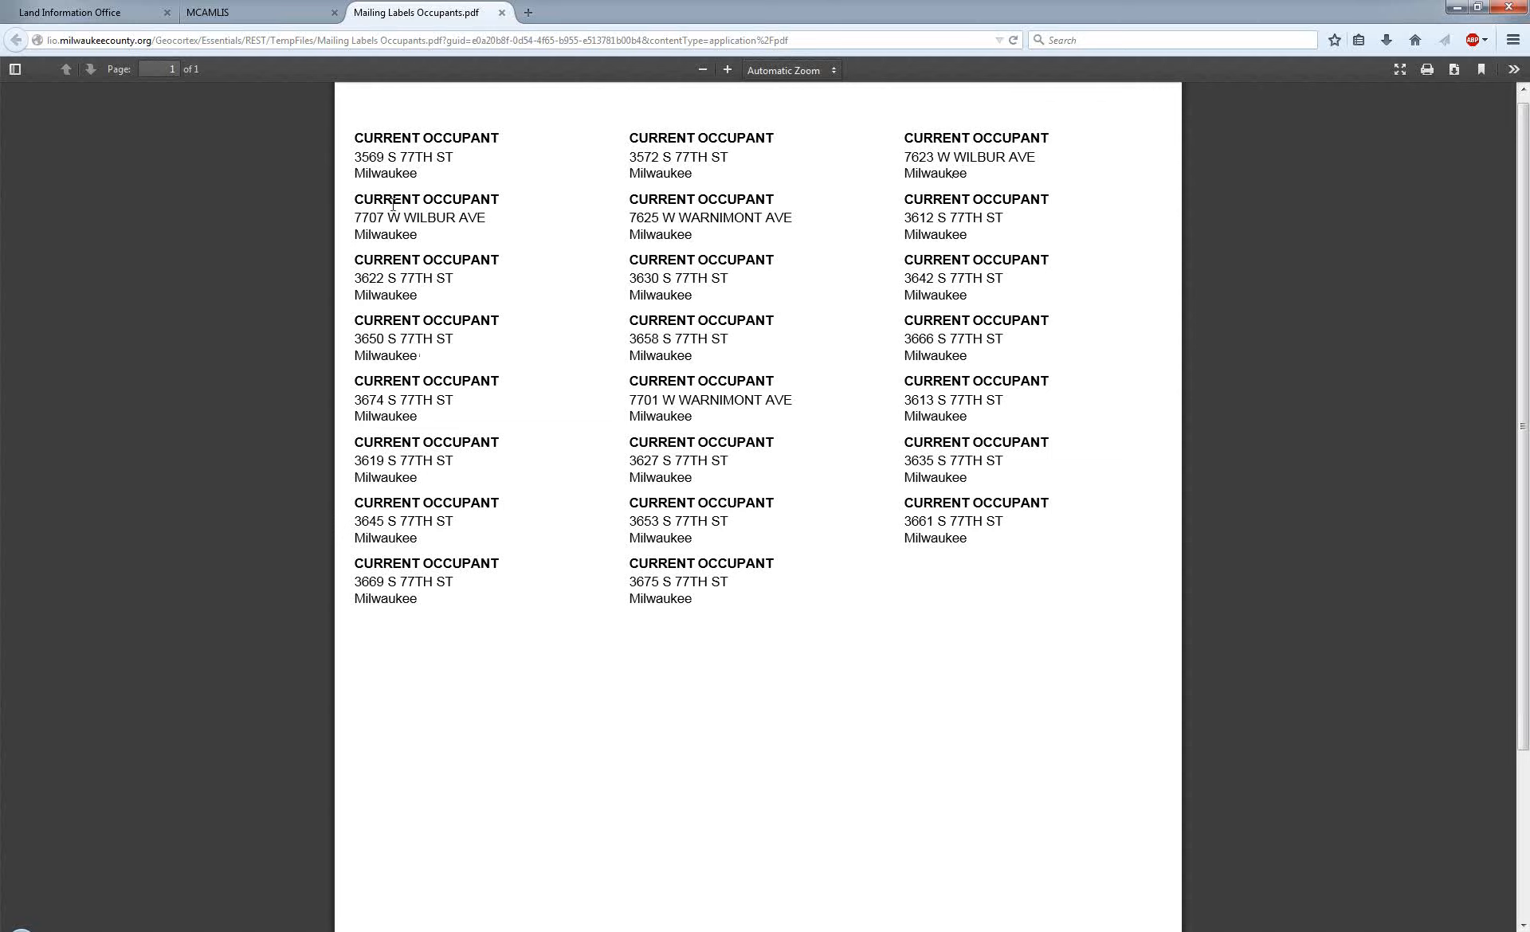
pyautogui.click(502, 13)
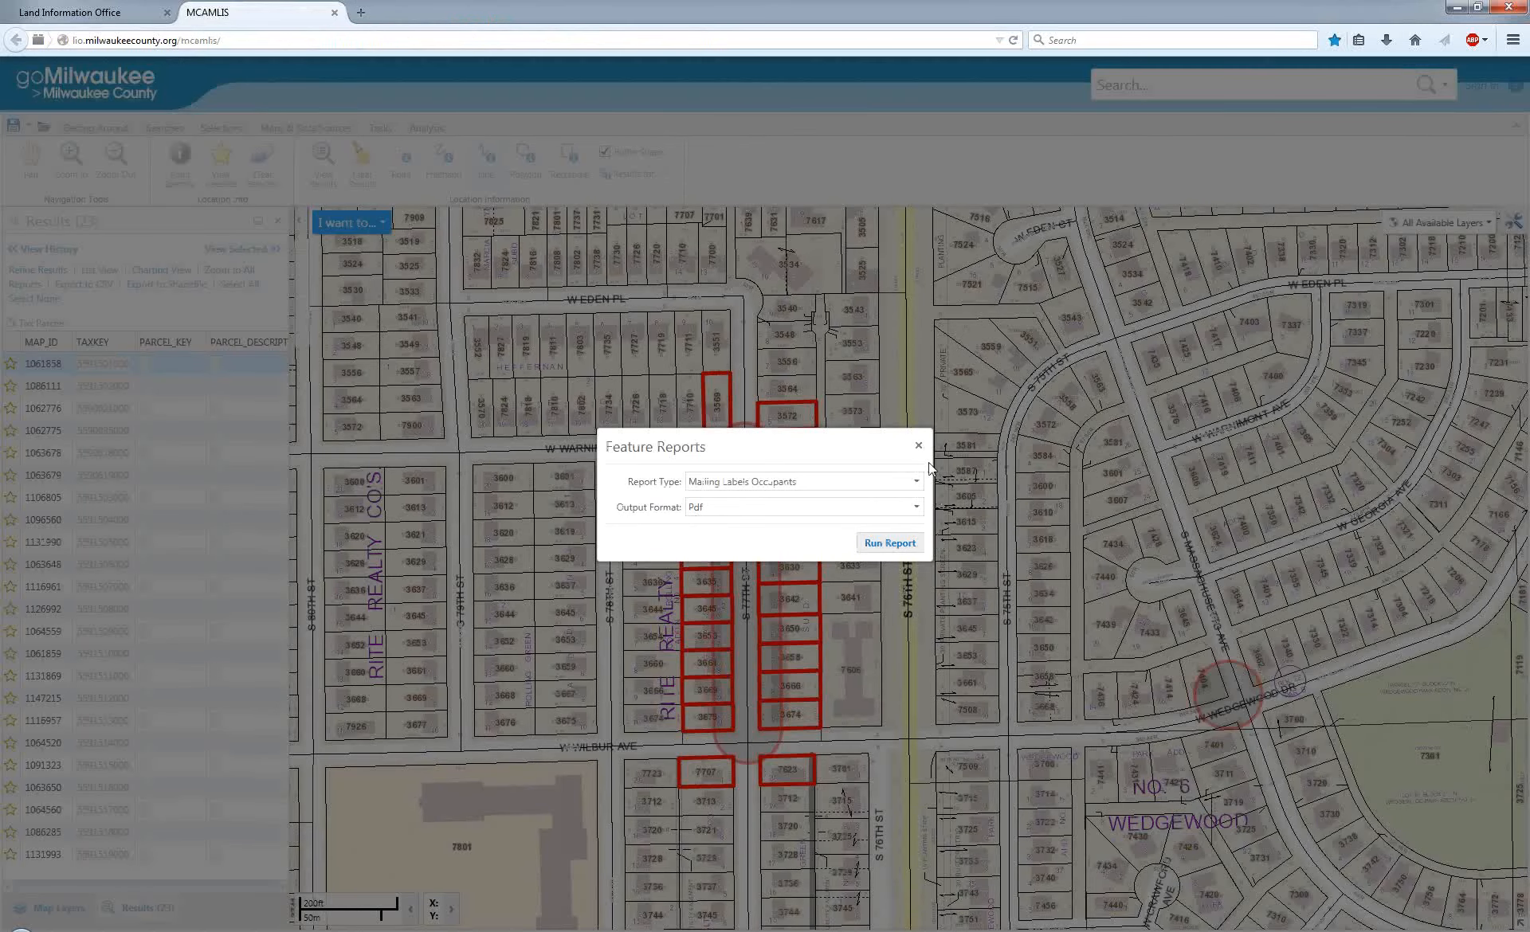
pyautogui.click(919, 448)
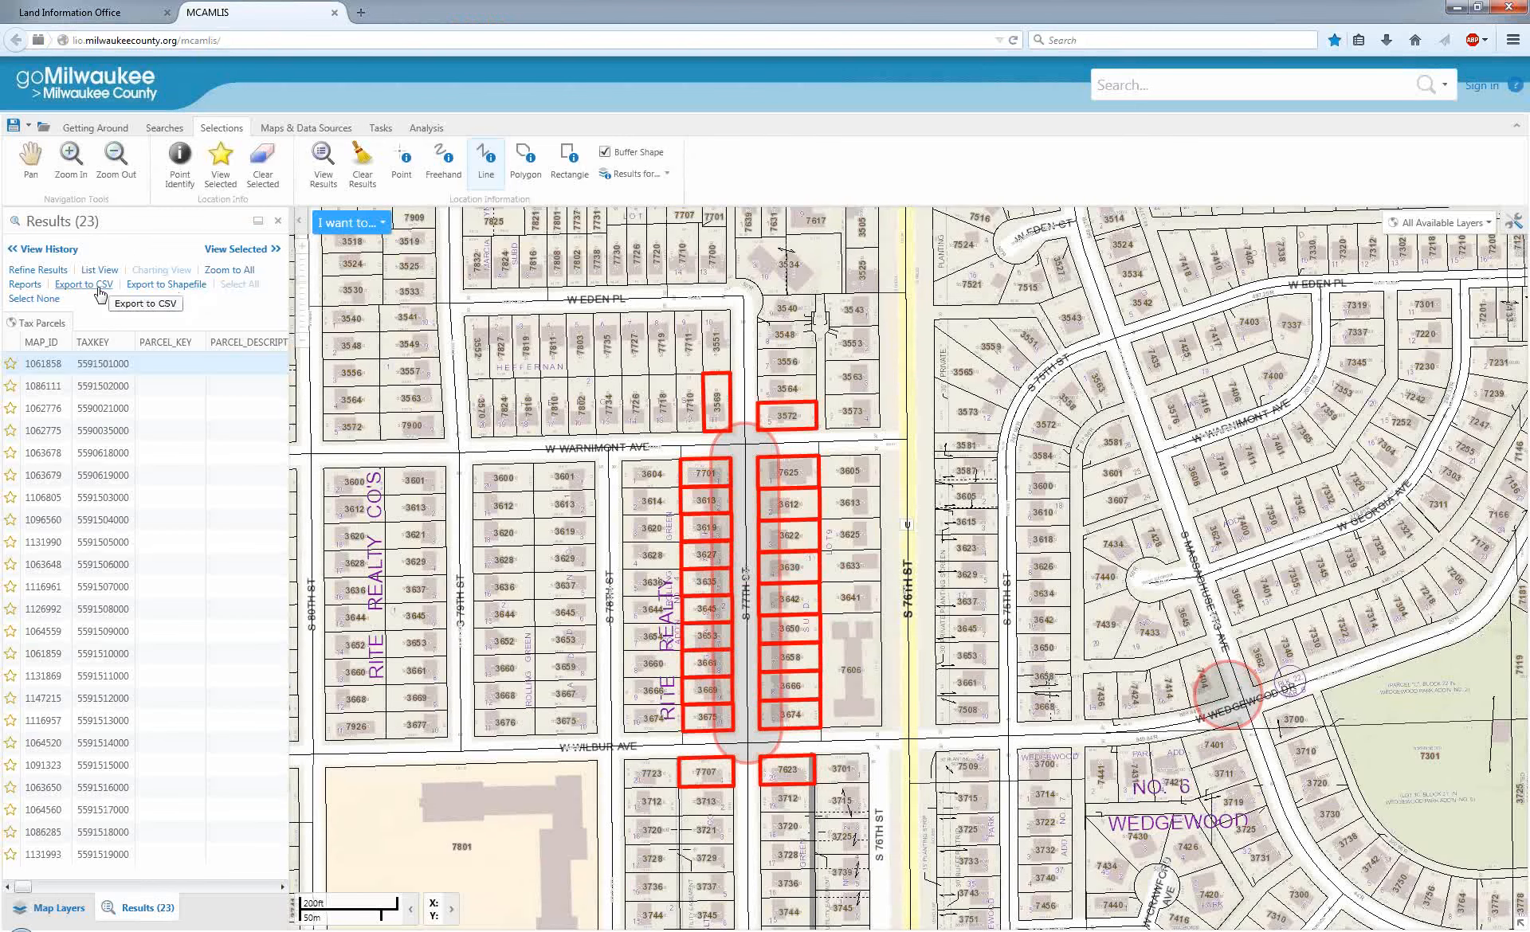
# Clear the selected parcels along S 77th St and show the map layers.
pyautogui.click(104, 885)
pyautogui.moveTo(104, 882)
pyautogui.mouseDown()
pyautogui.moveTo(202, 878)
pyautogui.moveTo(111, 876)
pyautogui.mouseUp()
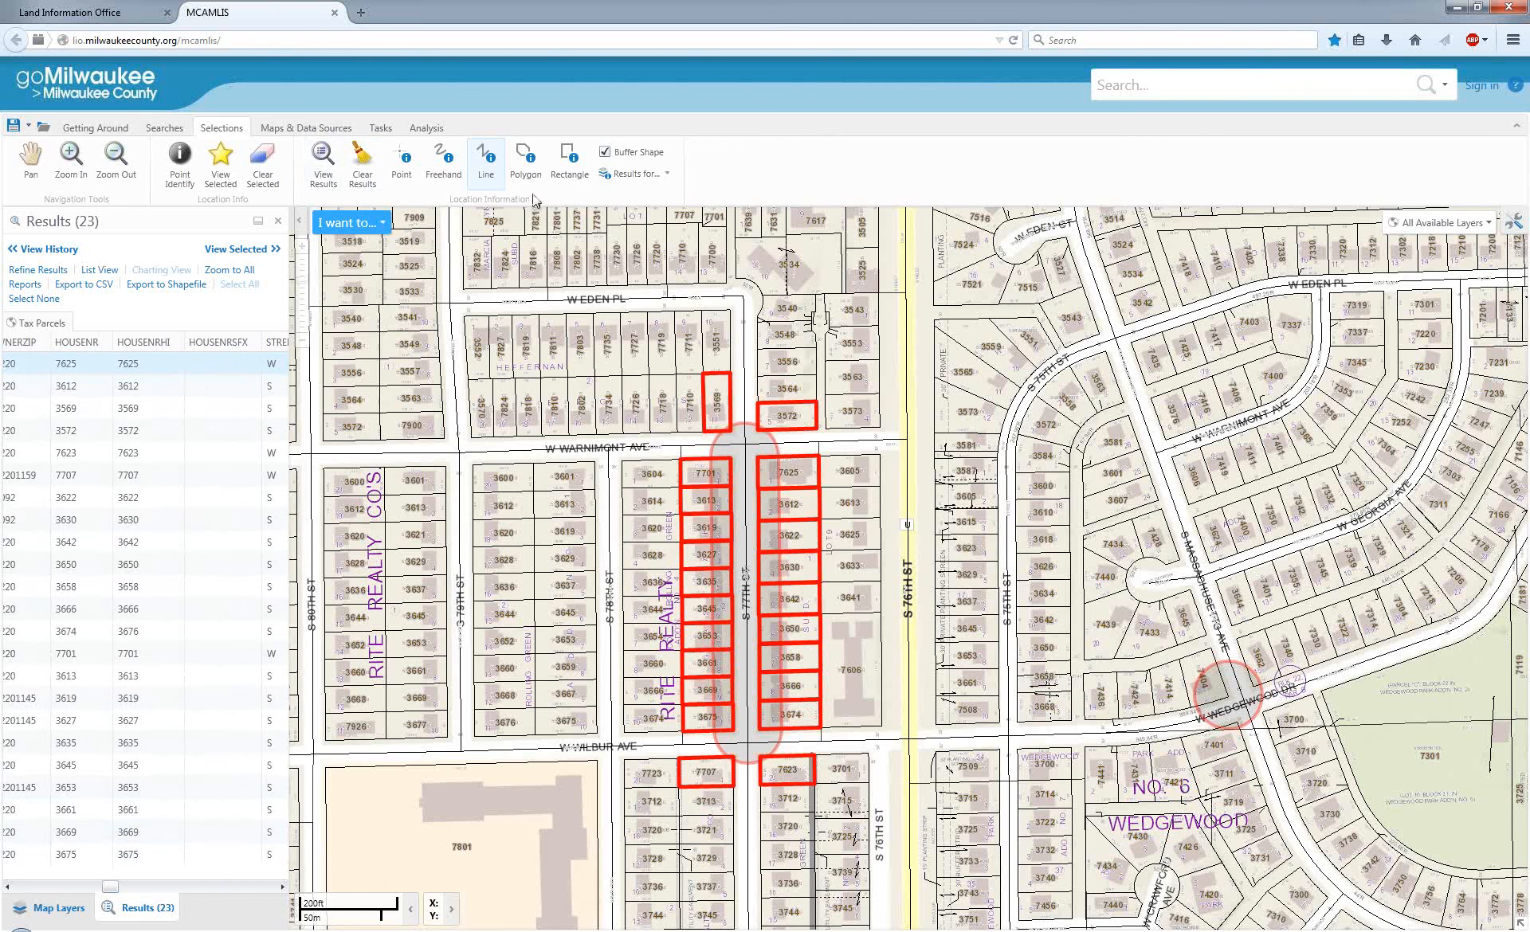
pyautogui.click(272, 179)
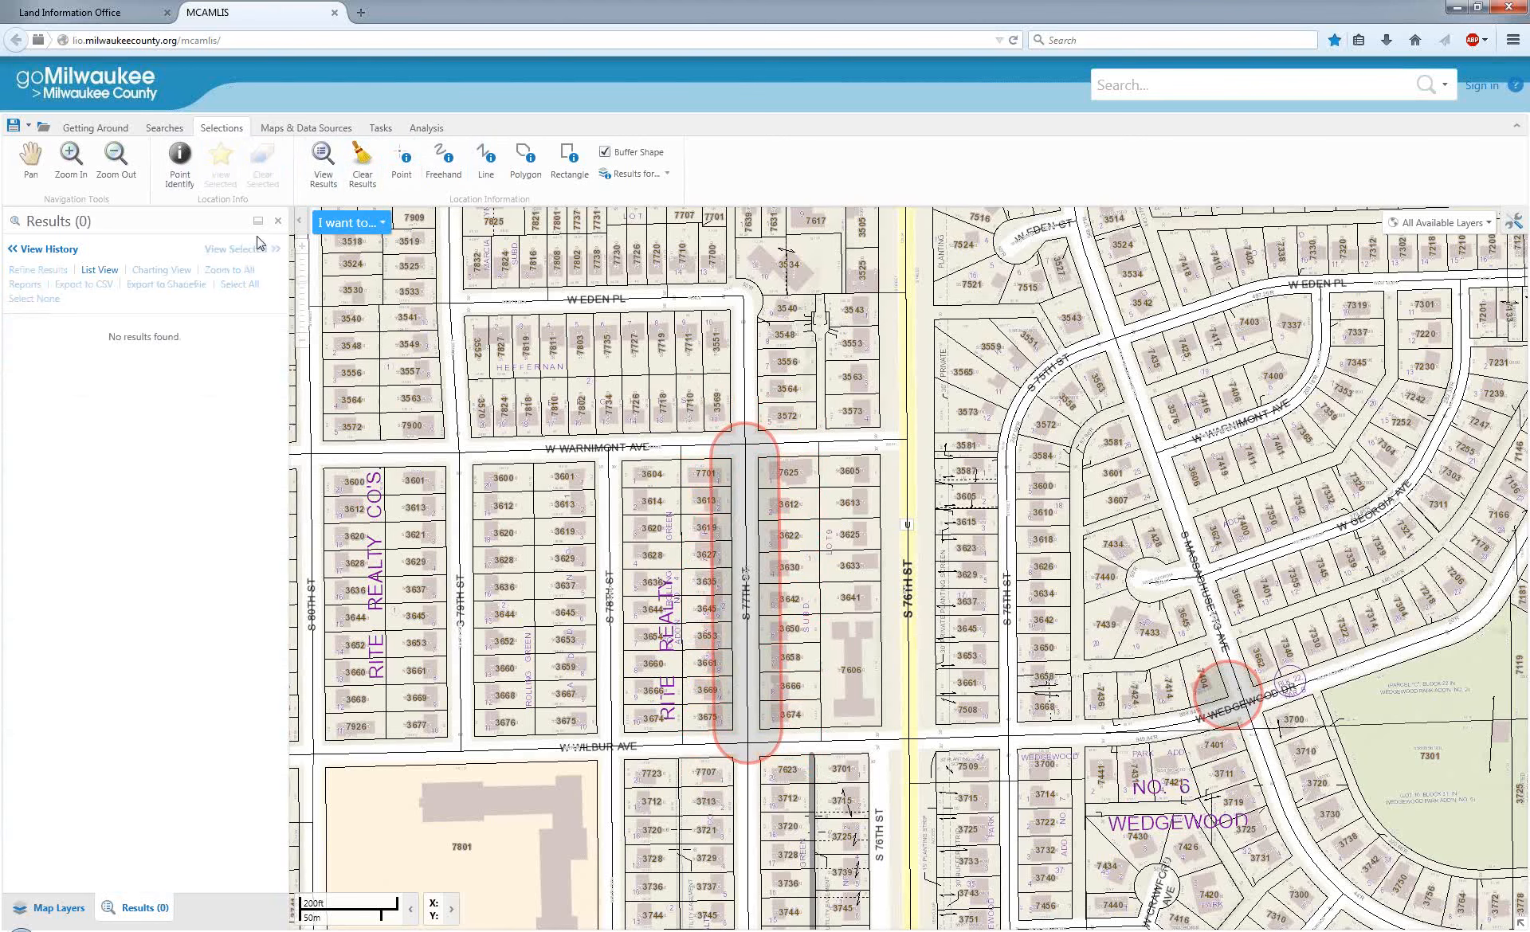
pyautogui.click(55, 907)
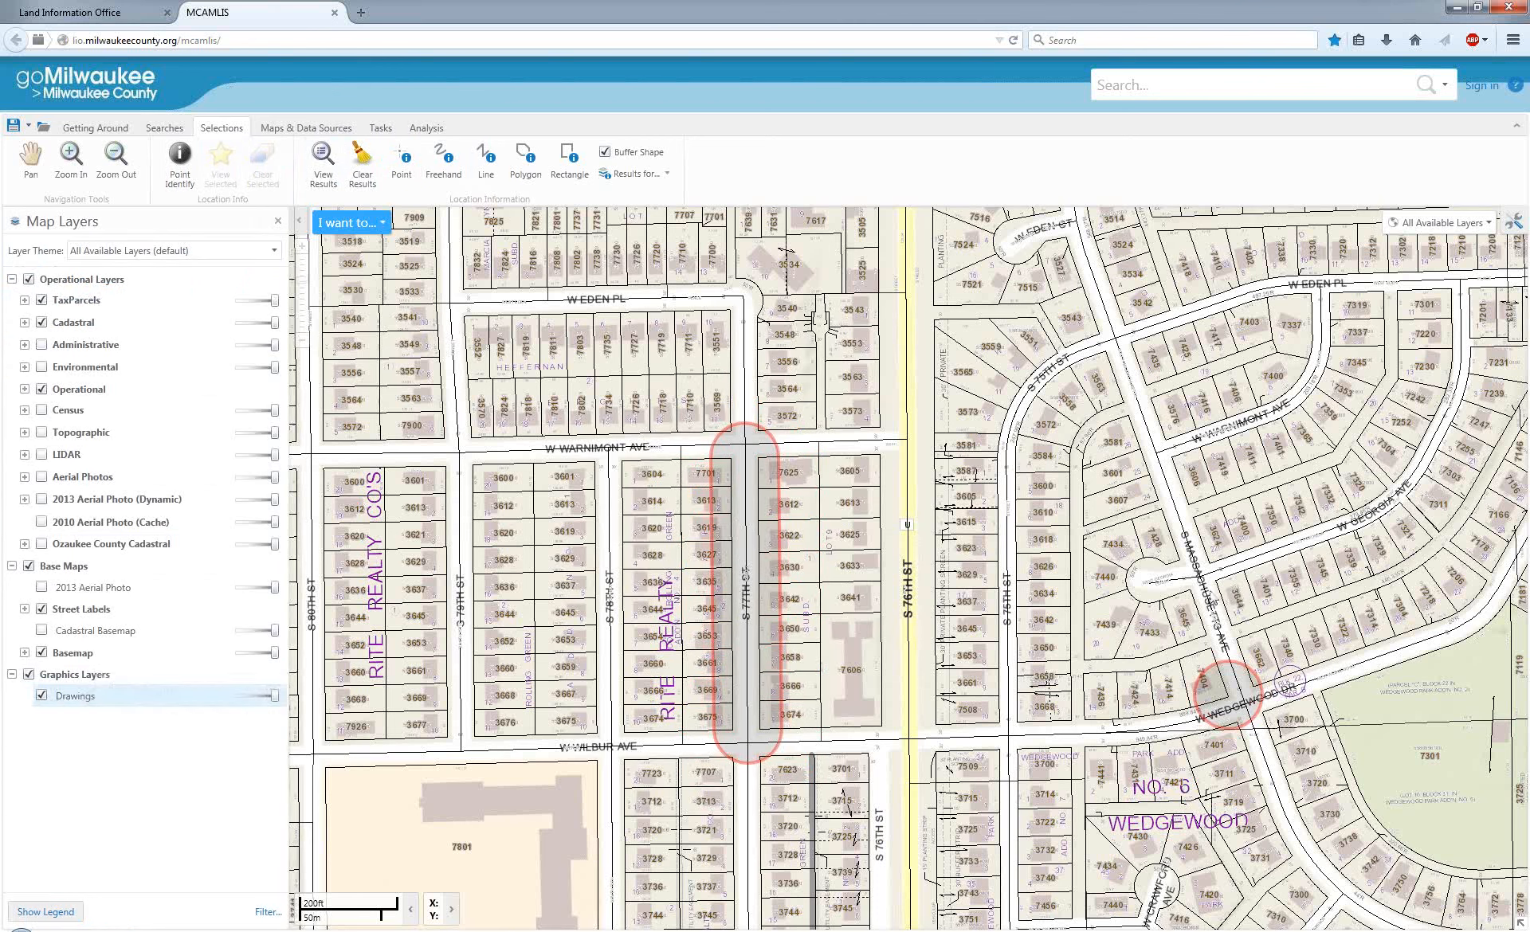
pyautogui.click(41, 698)
# Select the 6050 parcel south of W Norwich Ave with an unbuffered point selection.
pyautogui.click(30, 175)
pyautogui.moveTo(1512, 792); pyautogui.dragTo(827, 652)
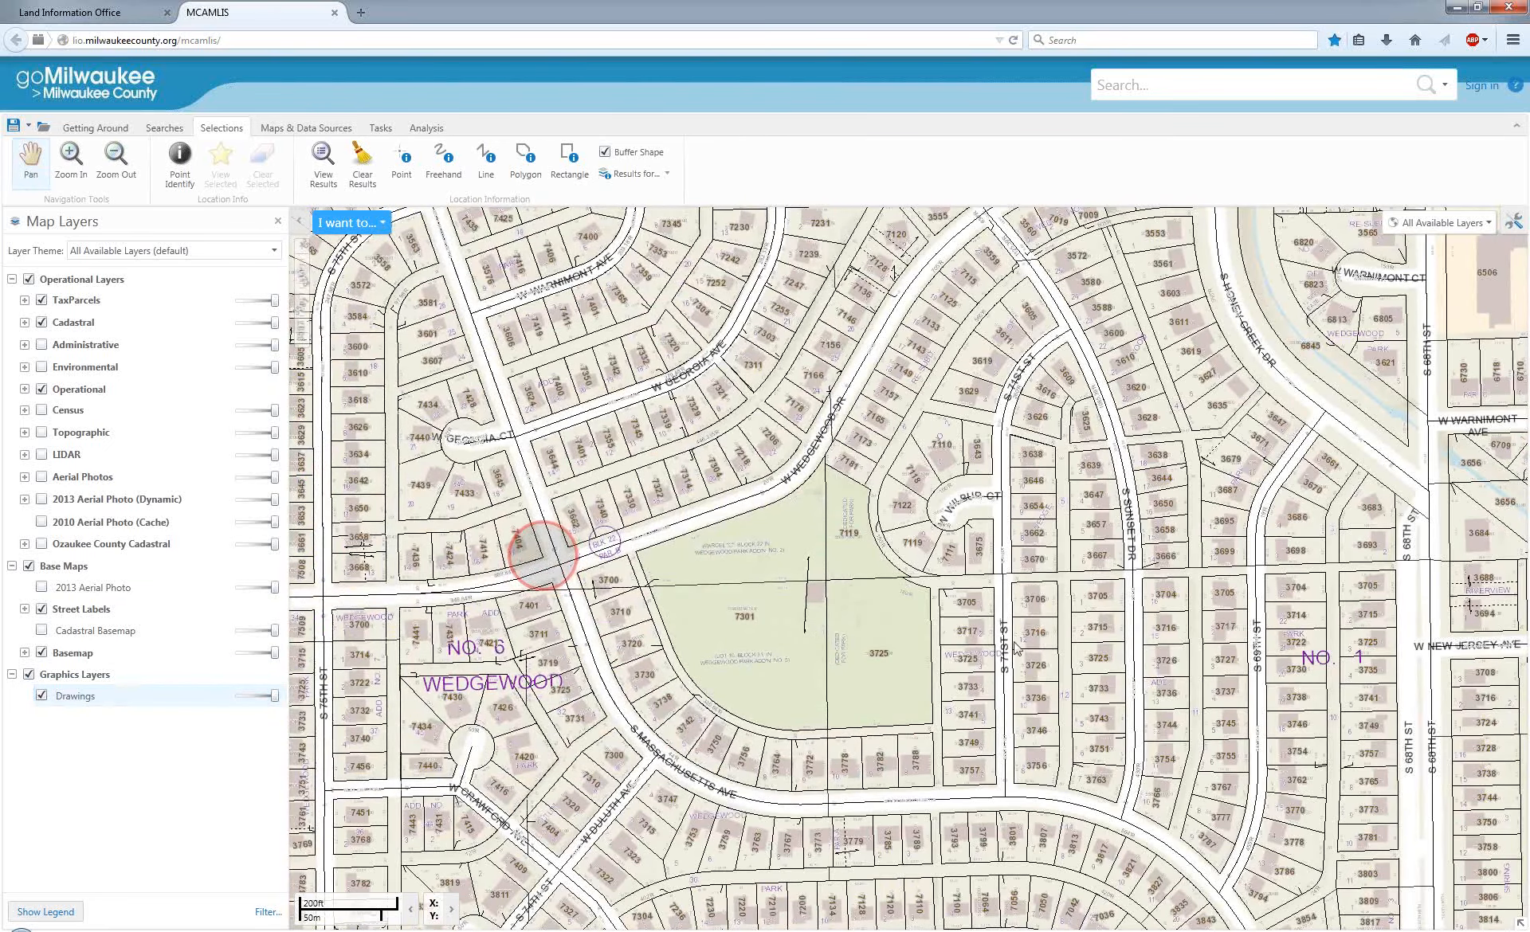
pyautogui.moveTo(882, 627); pyautogui.dragTo(340, 519)
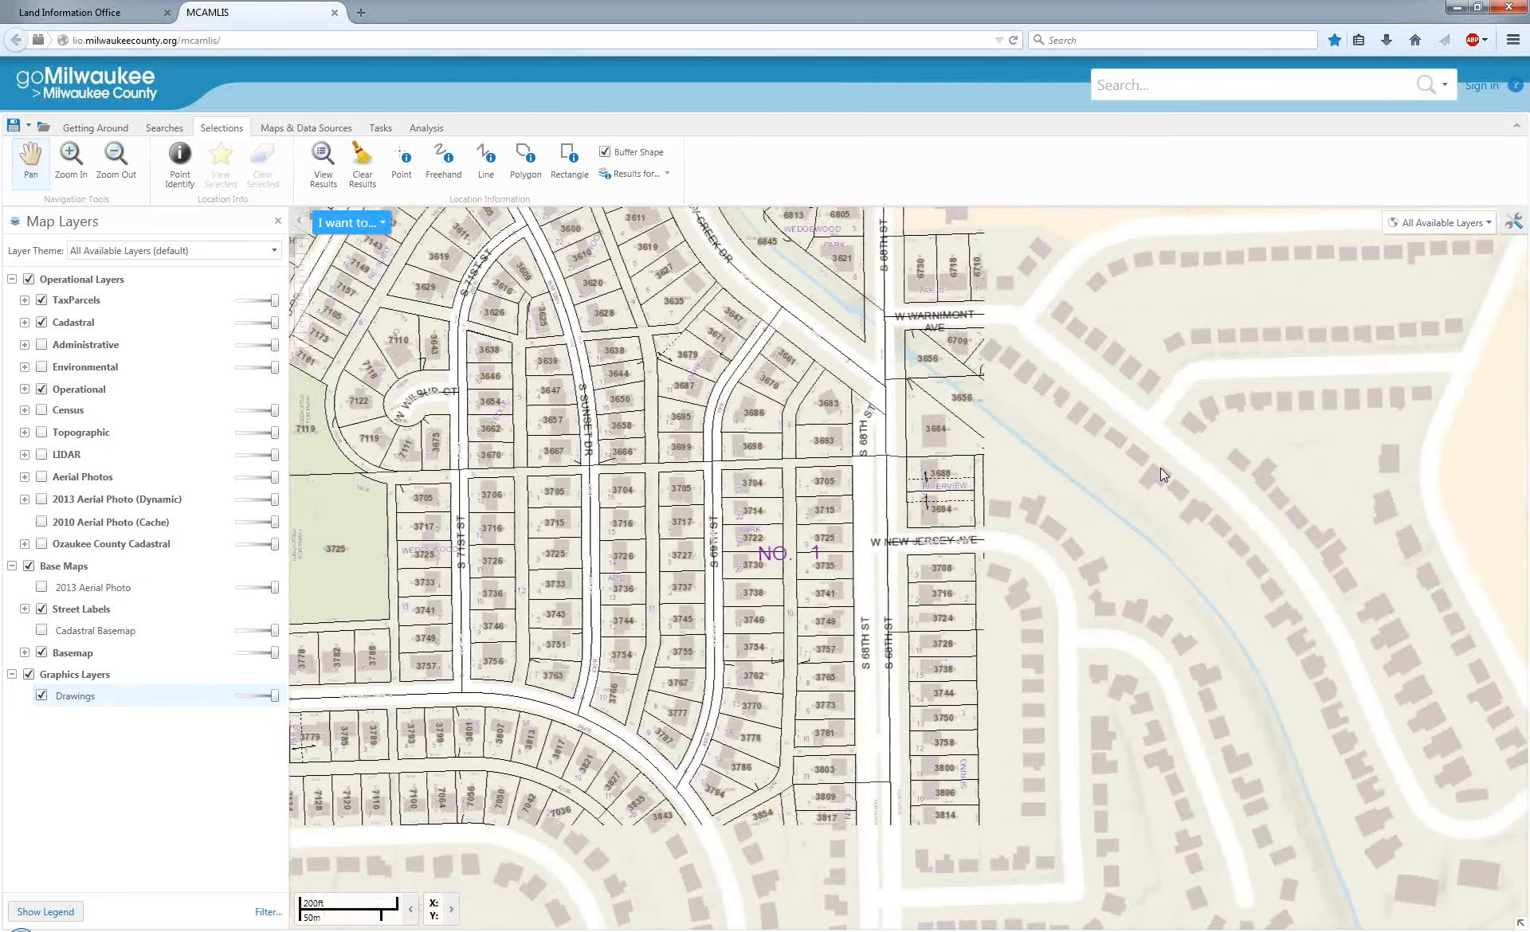
pyautogui.moveTo(1301, 640); pyautogui.dragTo(411, 344)
pyautogui.moveTo(988, 687); pyautogui.dragTo(730, 371)
pyautogui.moveTo(772, 460); pyautogui.dragTo(780, 370)
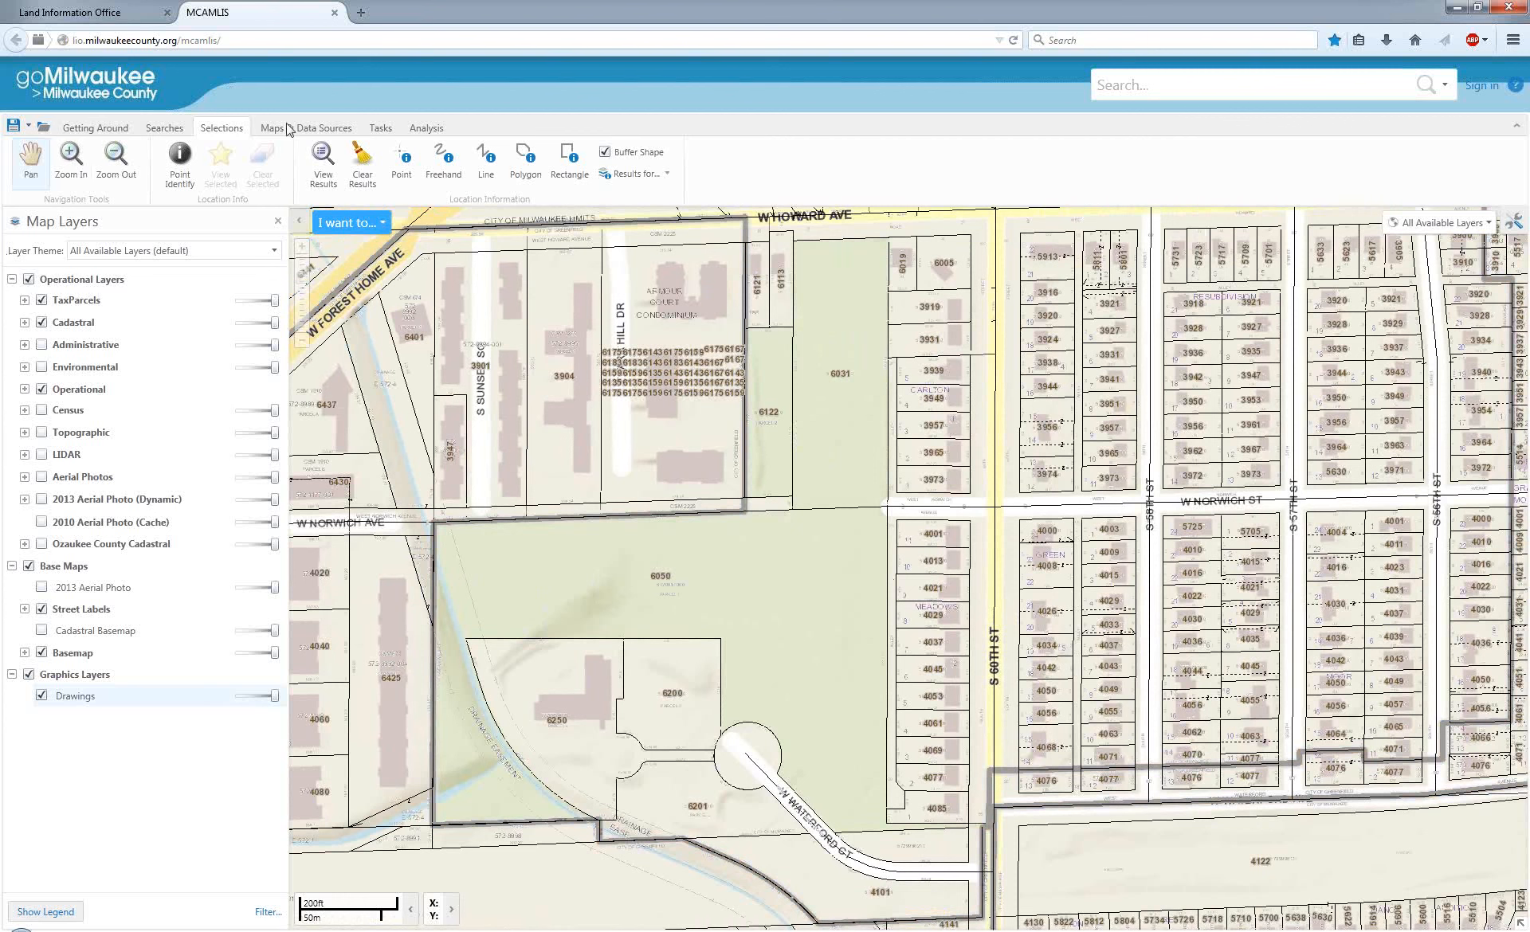
pyautogui.click(488, 153)
pyautogui.click(406, 172)
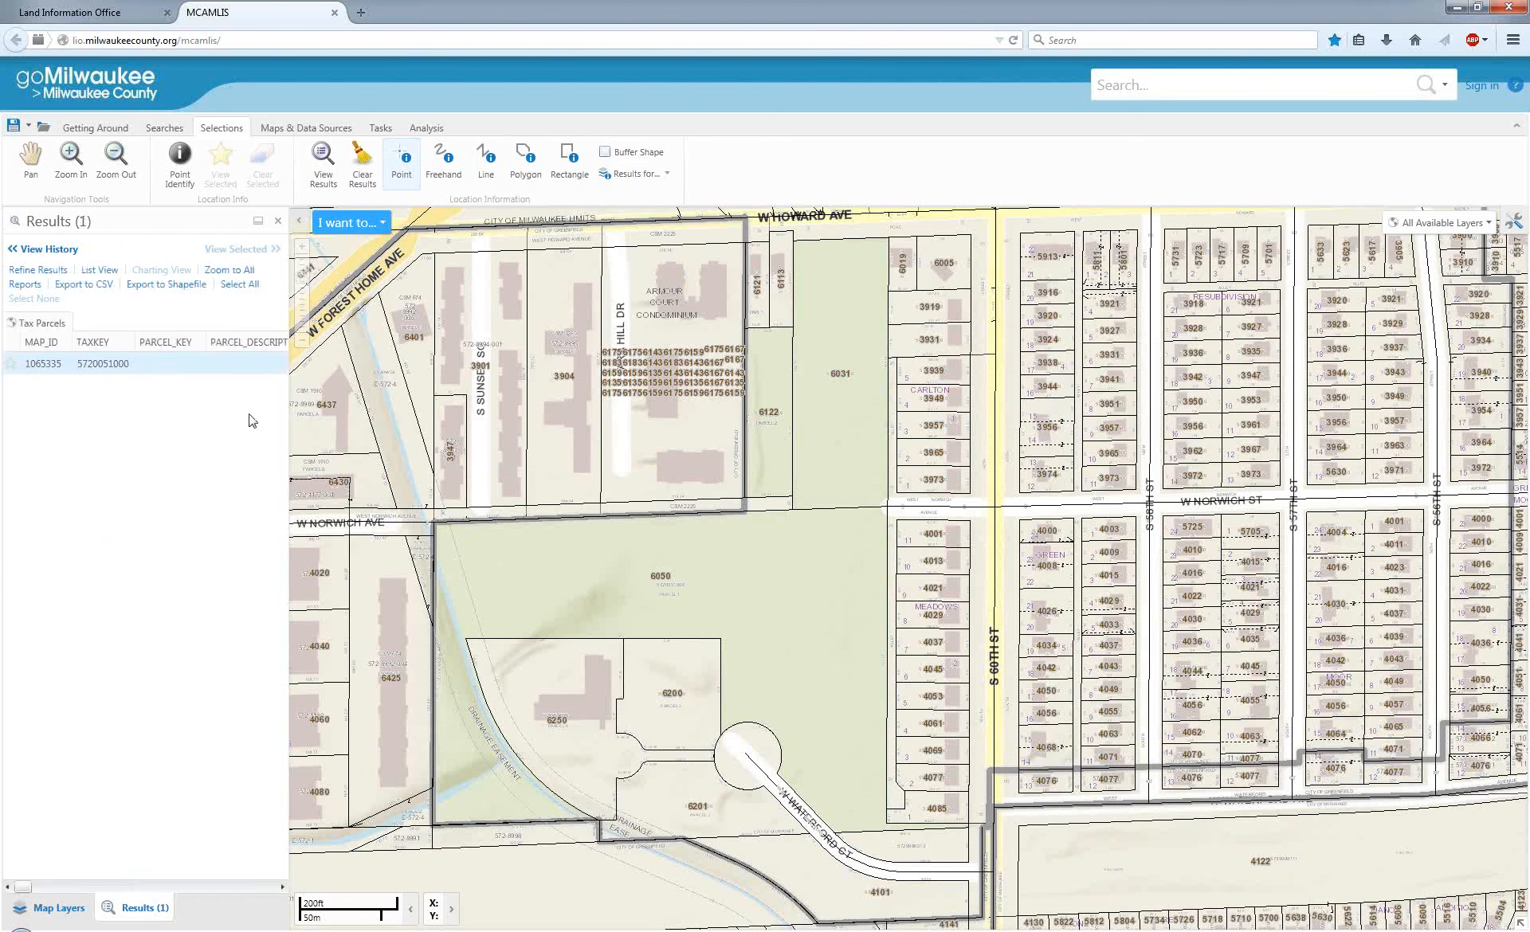
# Buffer the parcel found in the results by 100 feet and limit the buffer results to Tax Parcels.
pyautogui.moveTo(144, 363)
pyautogui.rightClick(112, 368)
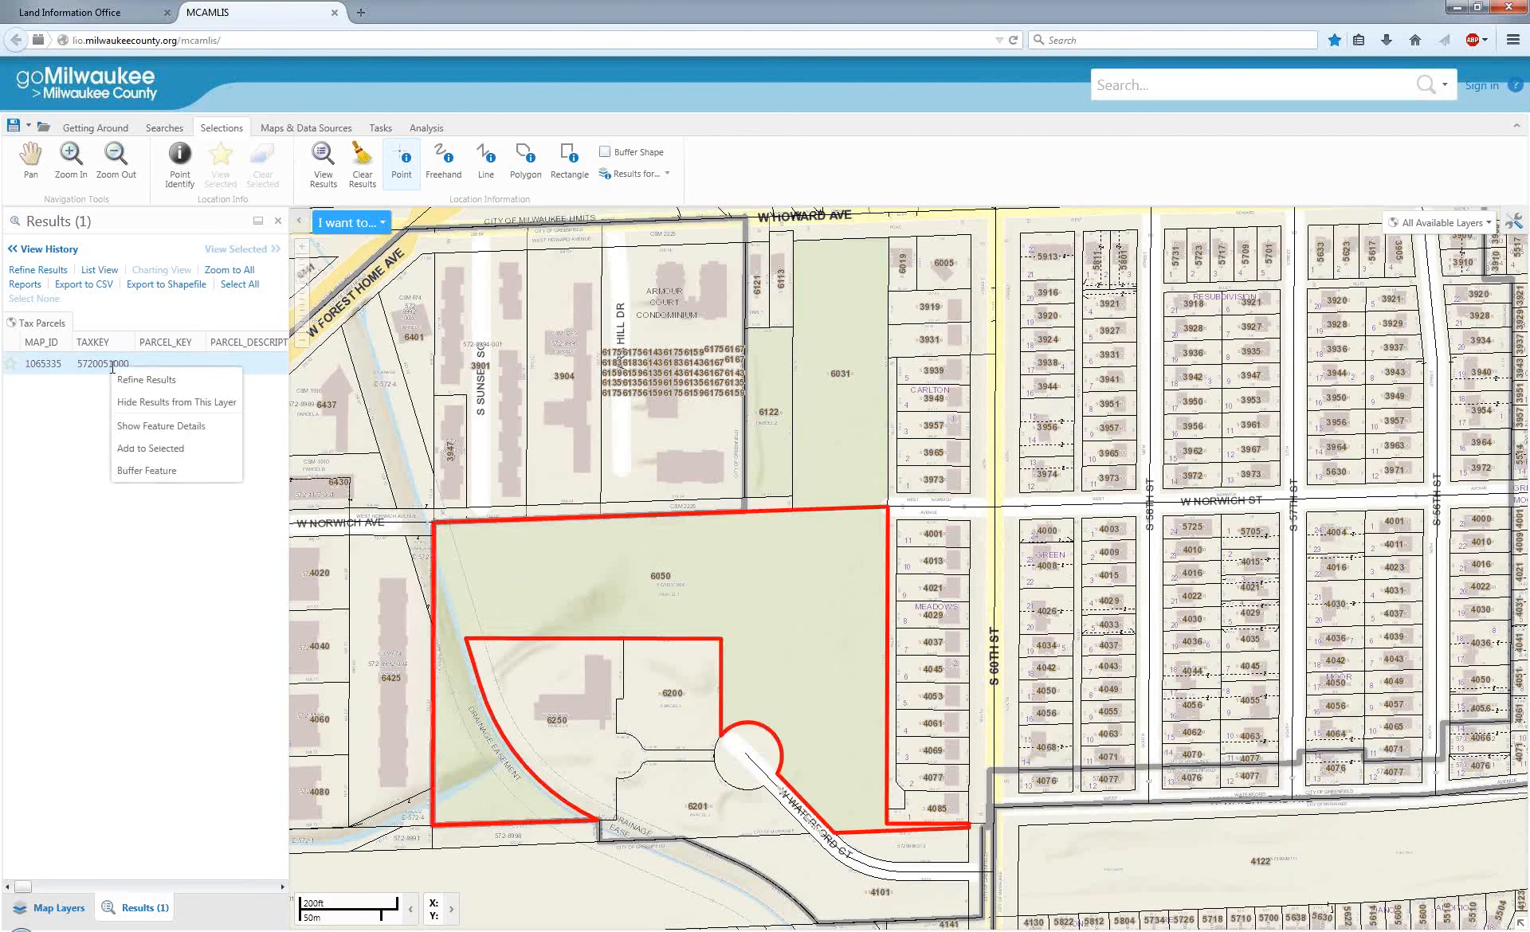
pyautogui.click(146, 470)
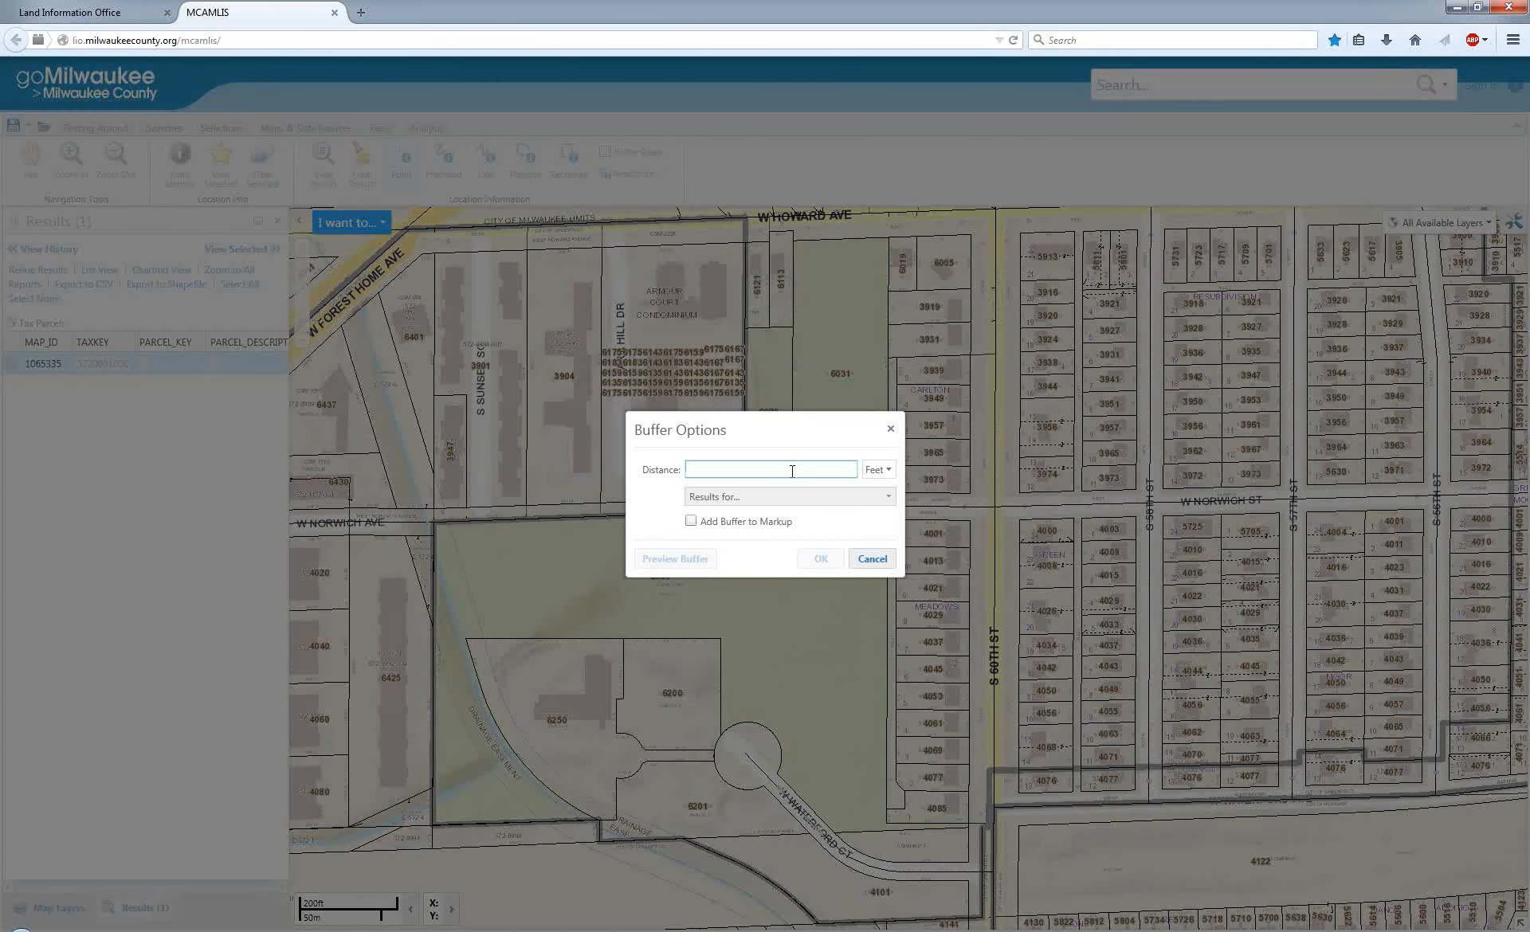
pyautogui.write('100')
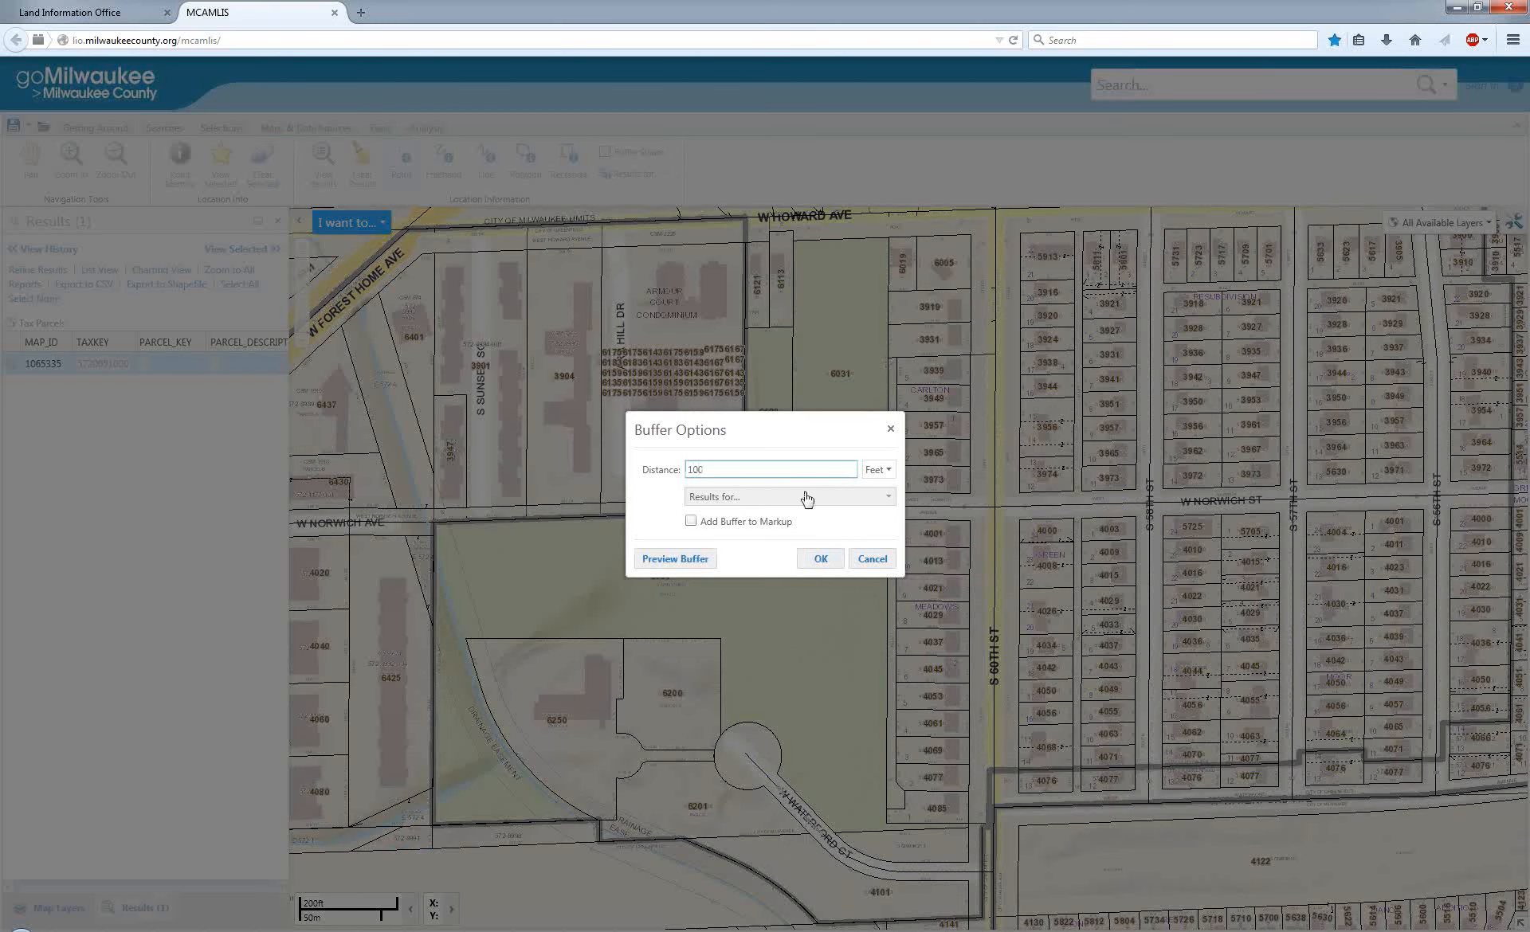
pyautogui.click(879, 500)
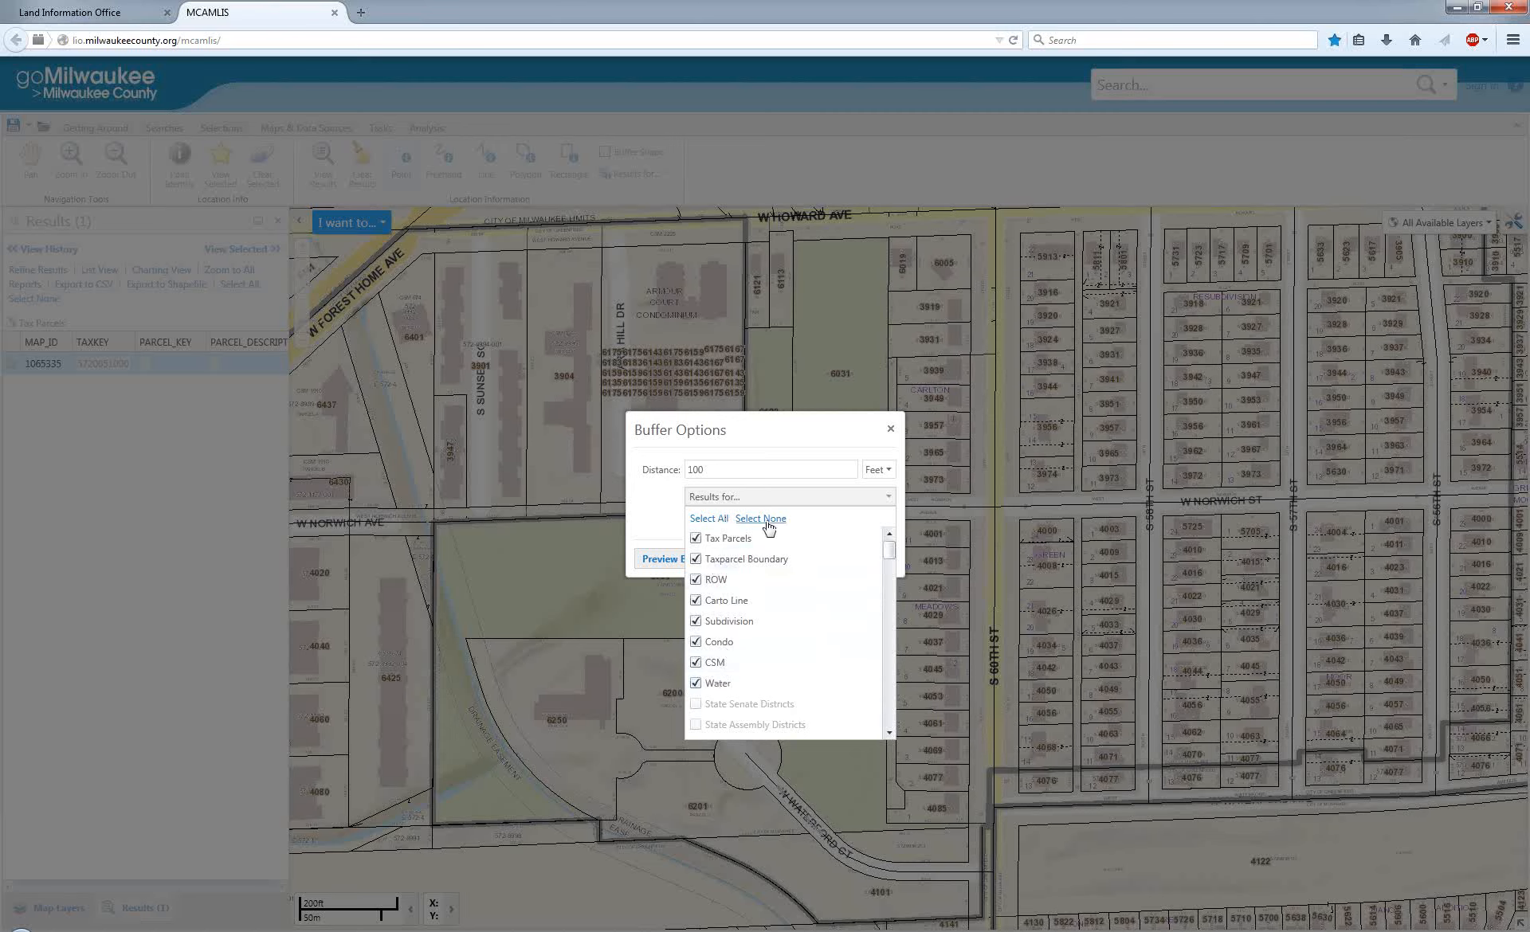
pyautogui.click(697, 539)
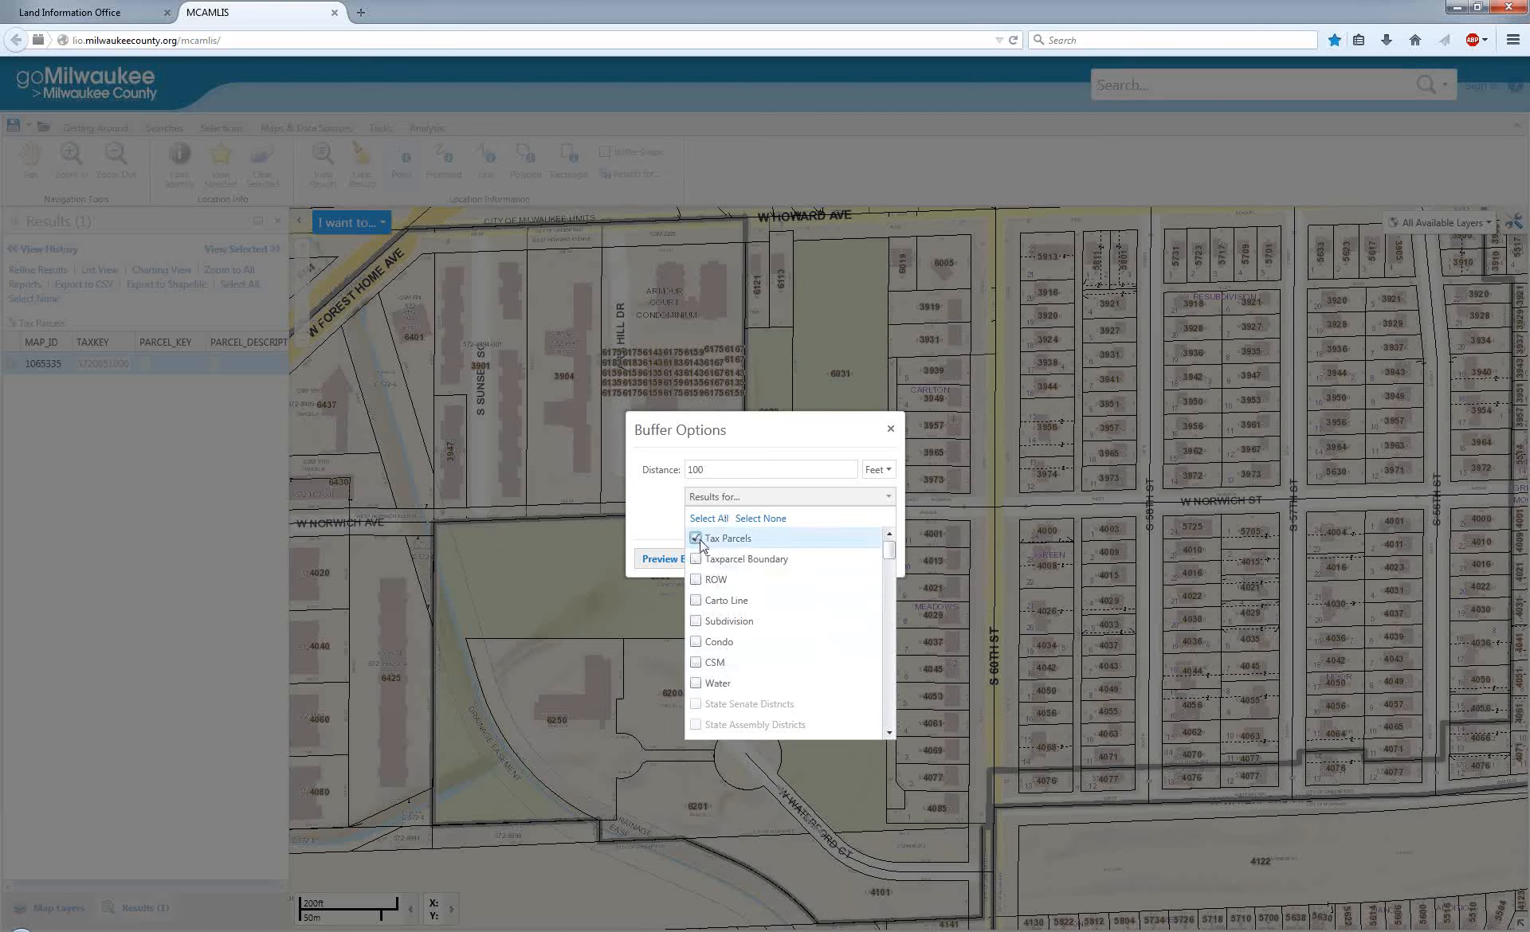
# Add the parcel buffer to the markup, preview it, and run the buffer selection.
pyautogui.click(670, 528)
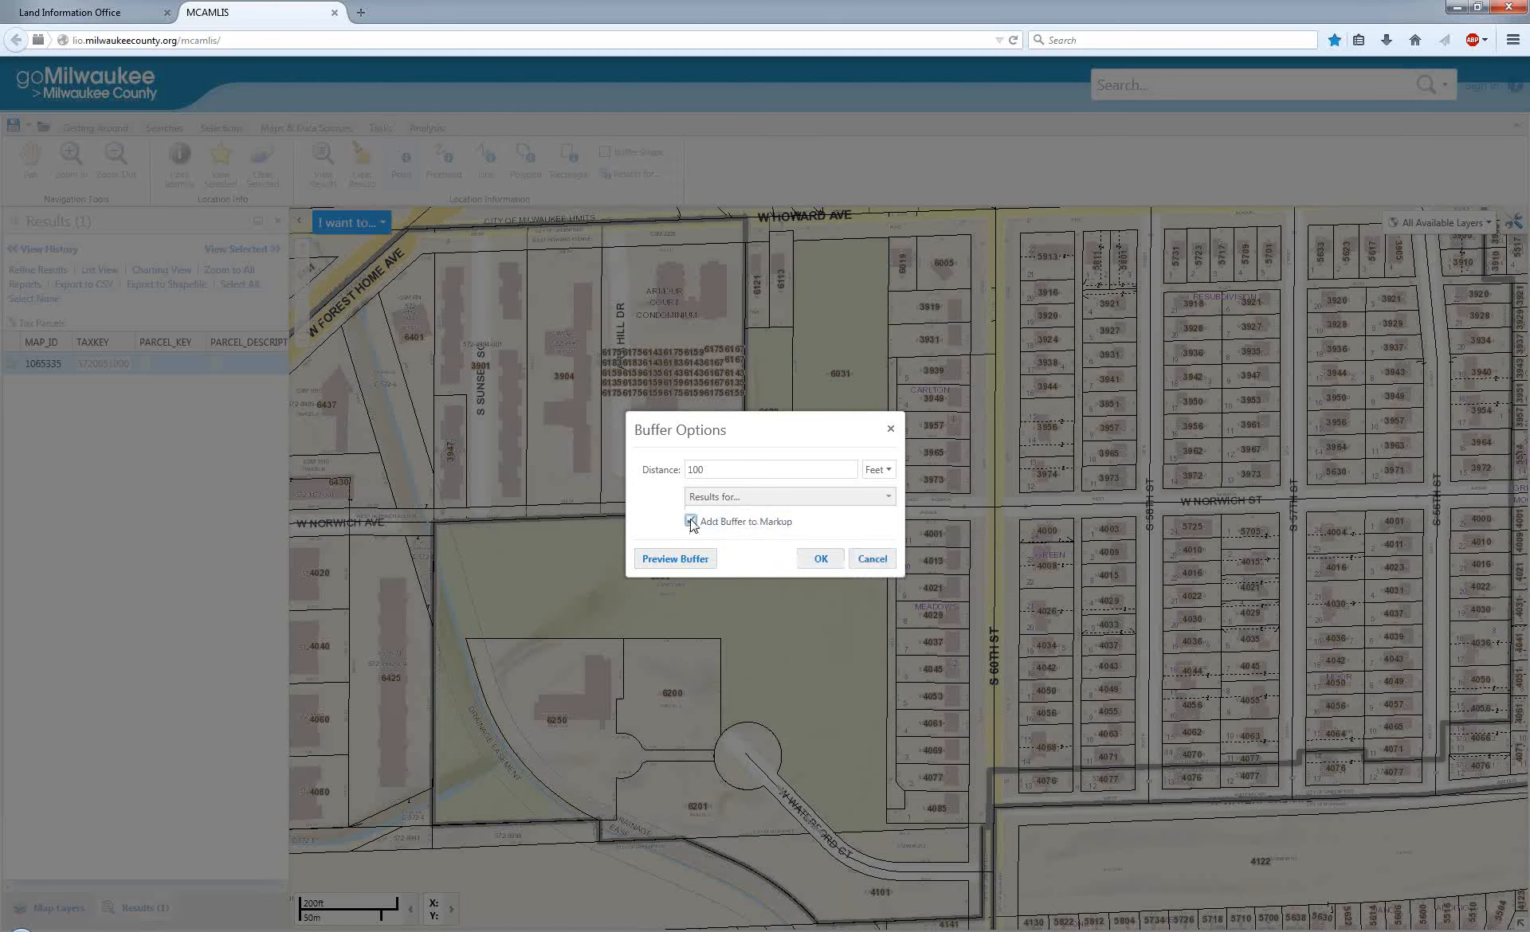
pyautogui.click(676, 558)
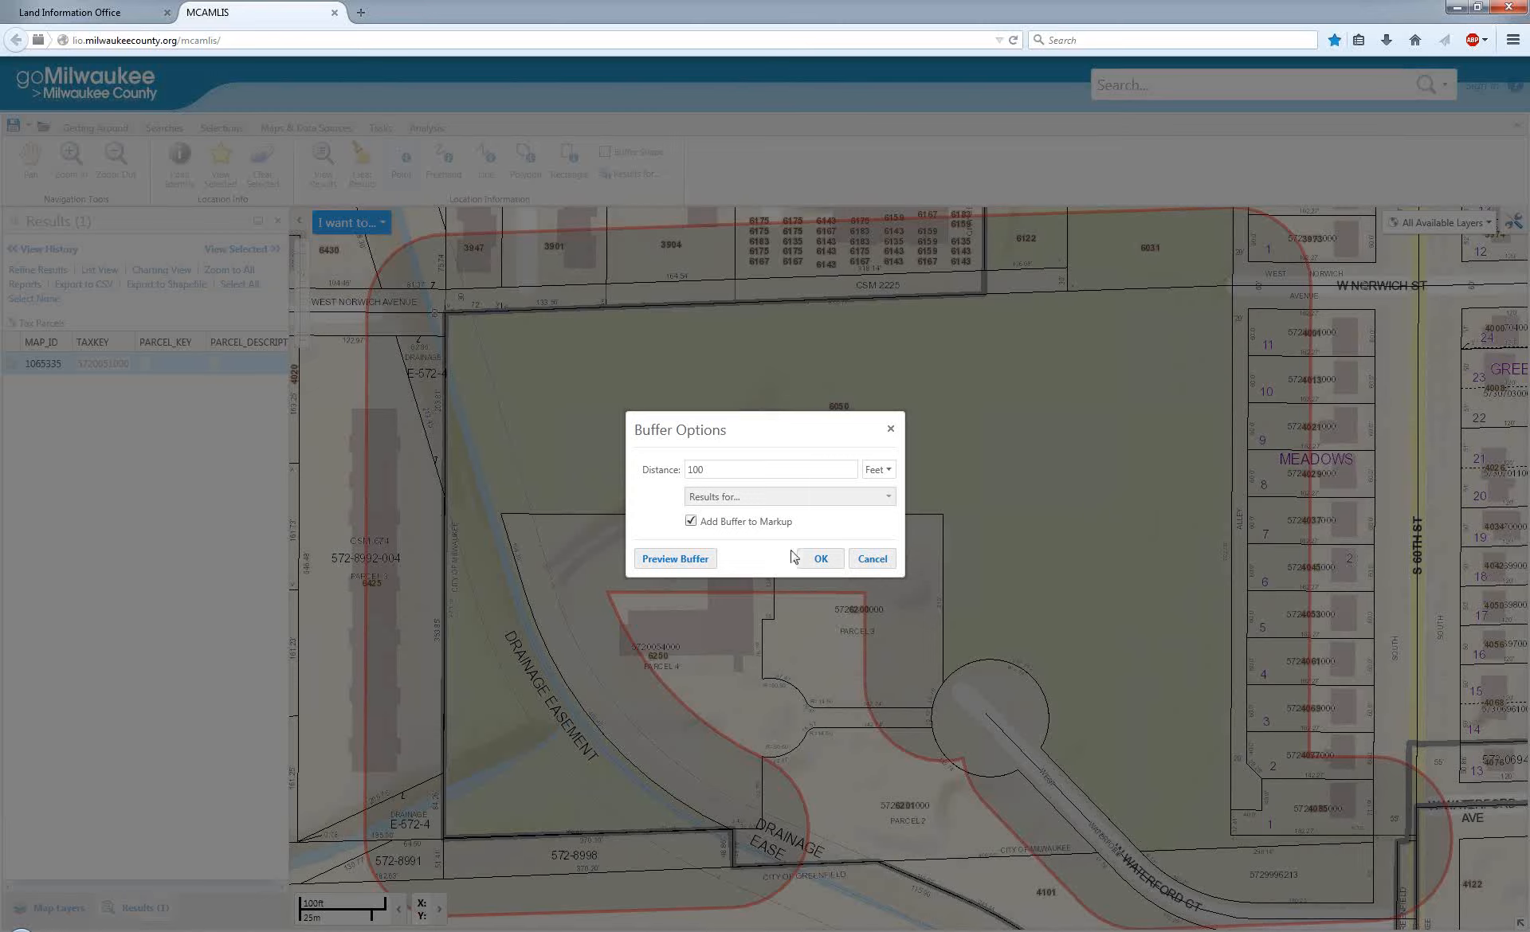
pyautogui.click(817, 559)
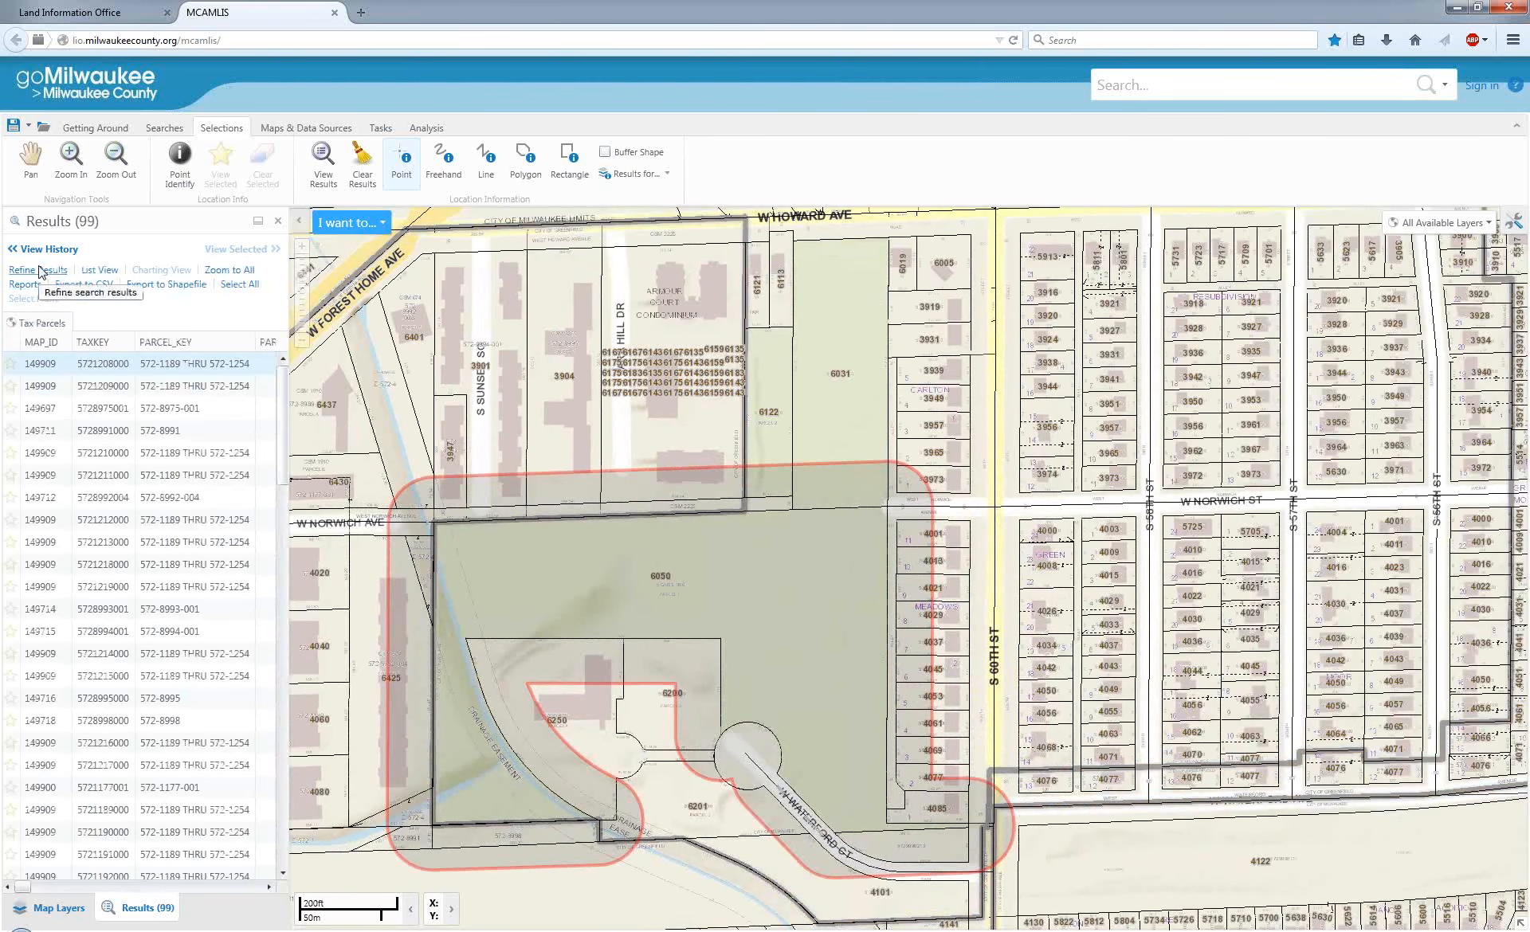
# Select all tax parcels in the buffer results.
pyautogui.click(240, 285)
pyautogui.scroll(-1, 1102, 557)
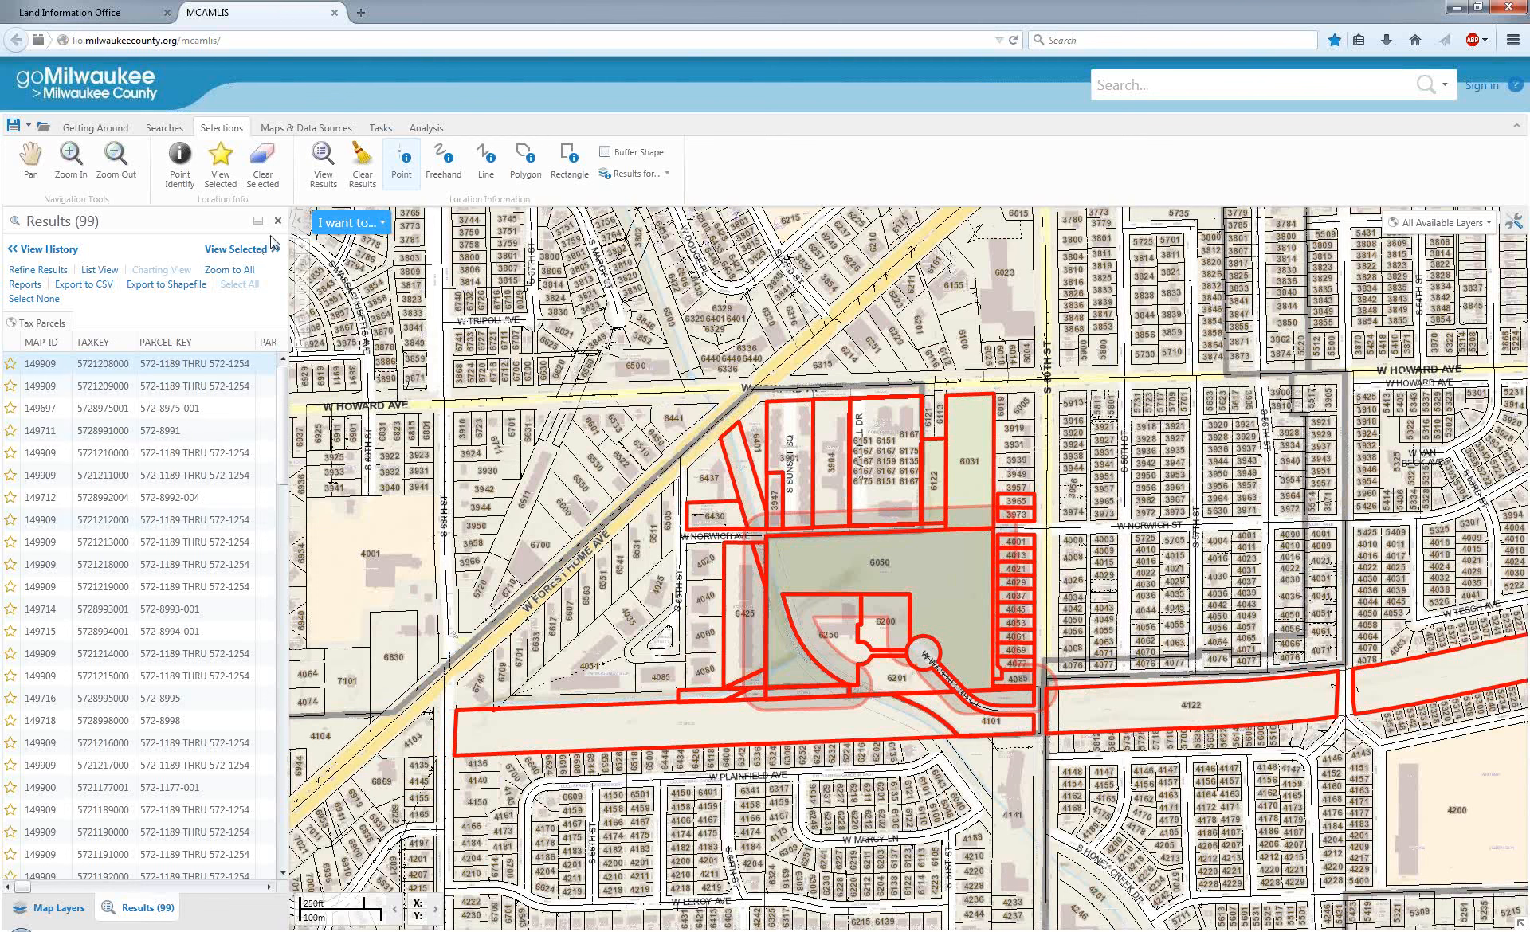
pyautogui.click(404, 165)
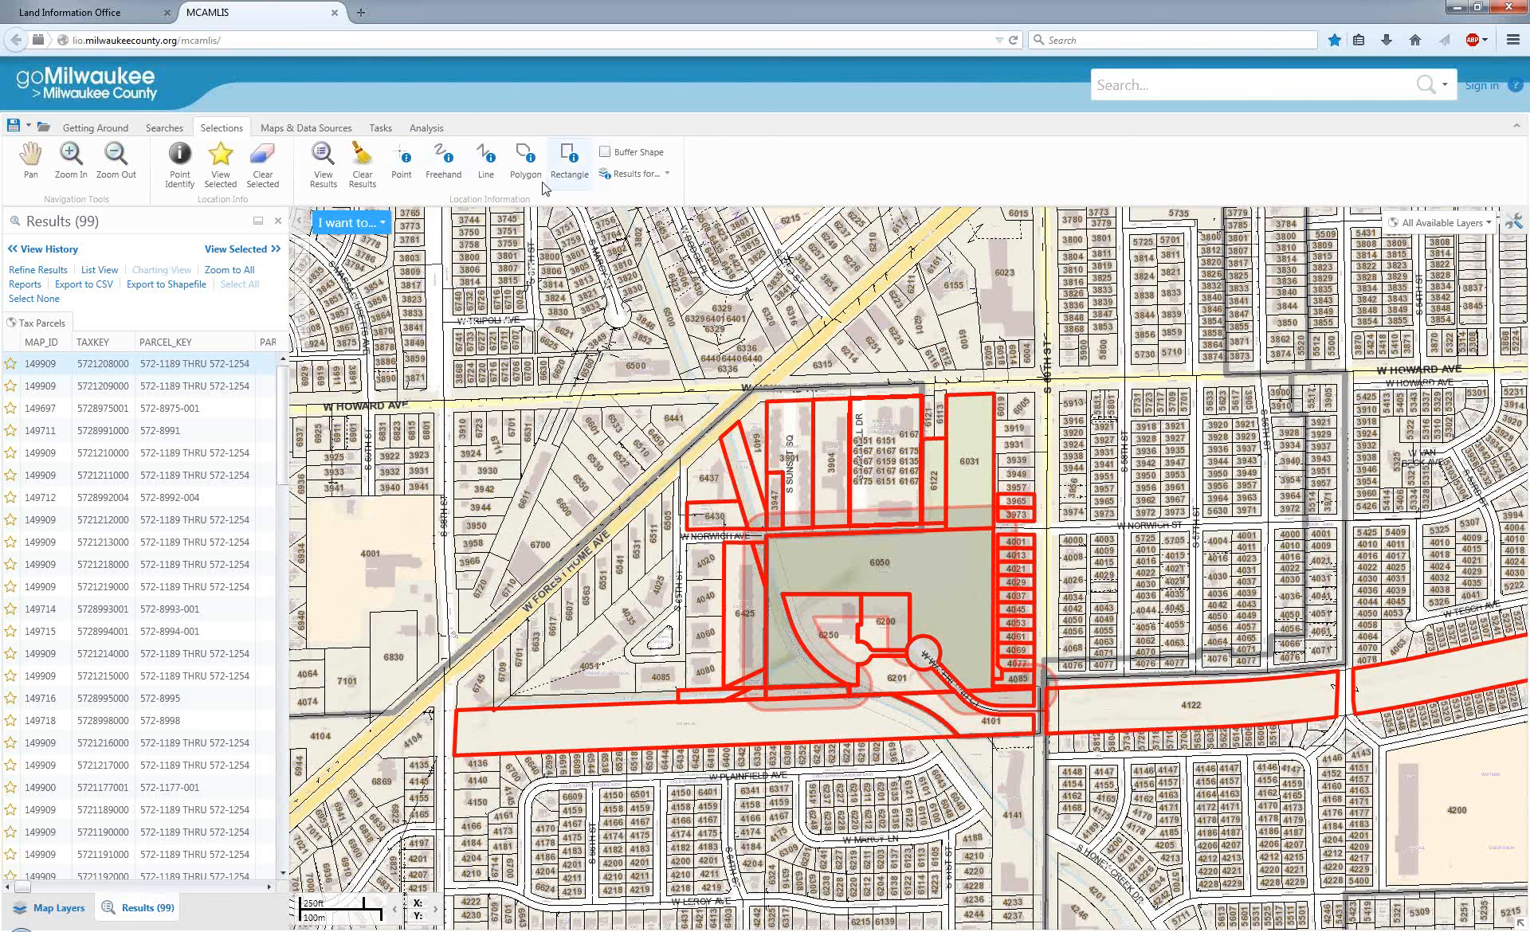
pyautogui.click(418, 129)
pyautogui.click(386, 128)
pyautogui.click(315, 128)
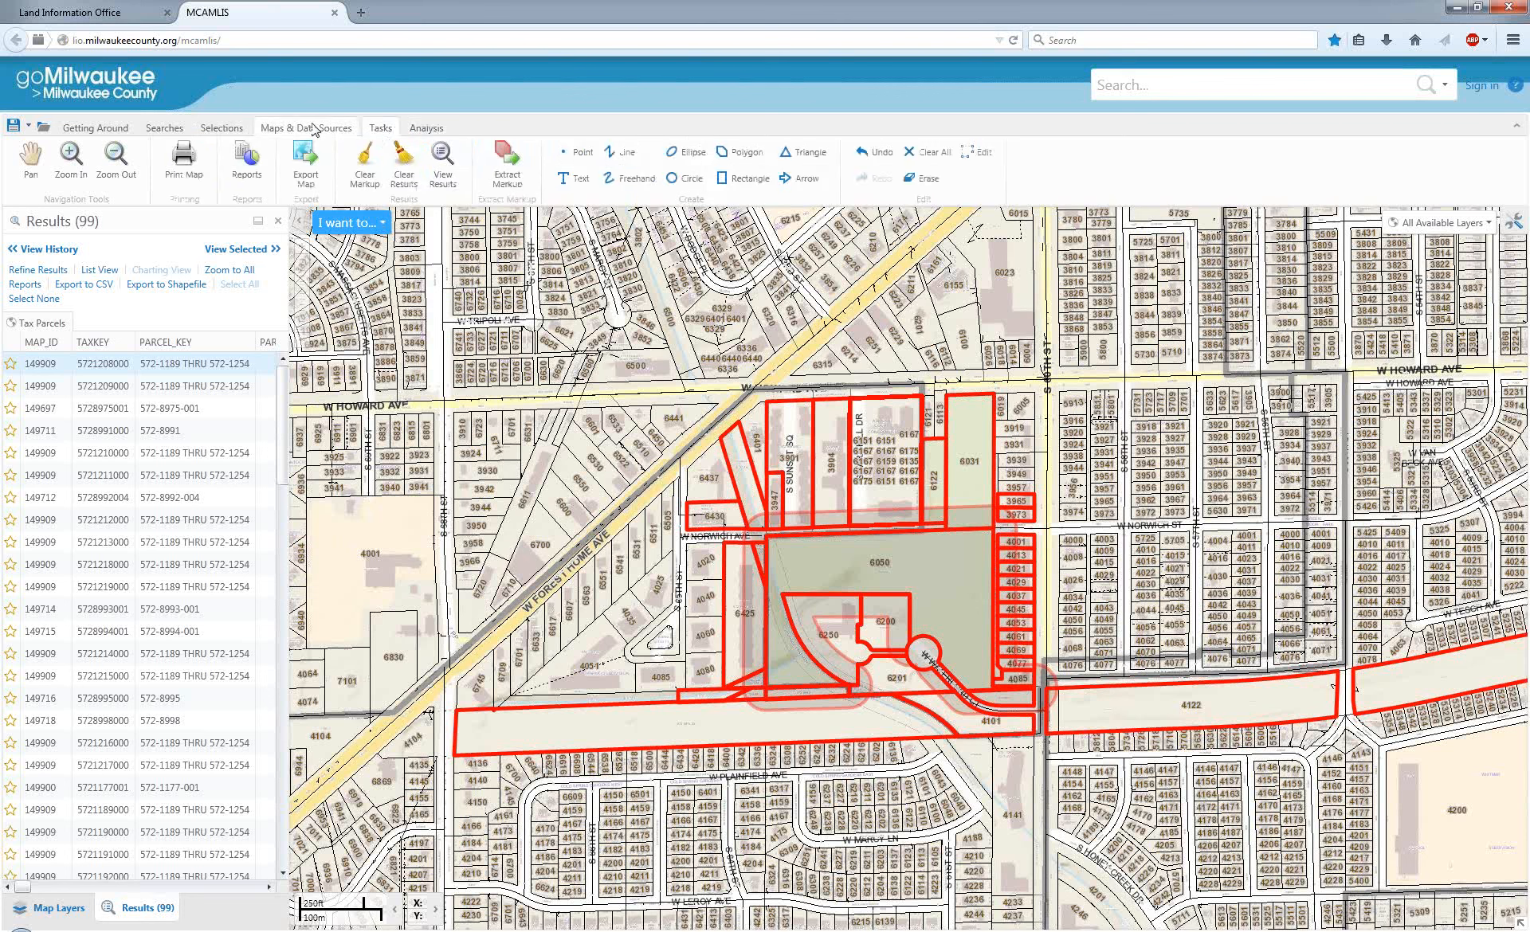
pyautogui.click(216, 129)
# Find the 4001 parcel west of S 68th St with a point selection, and open and cancel its buffer options.
pyautogui.click(402, 161)
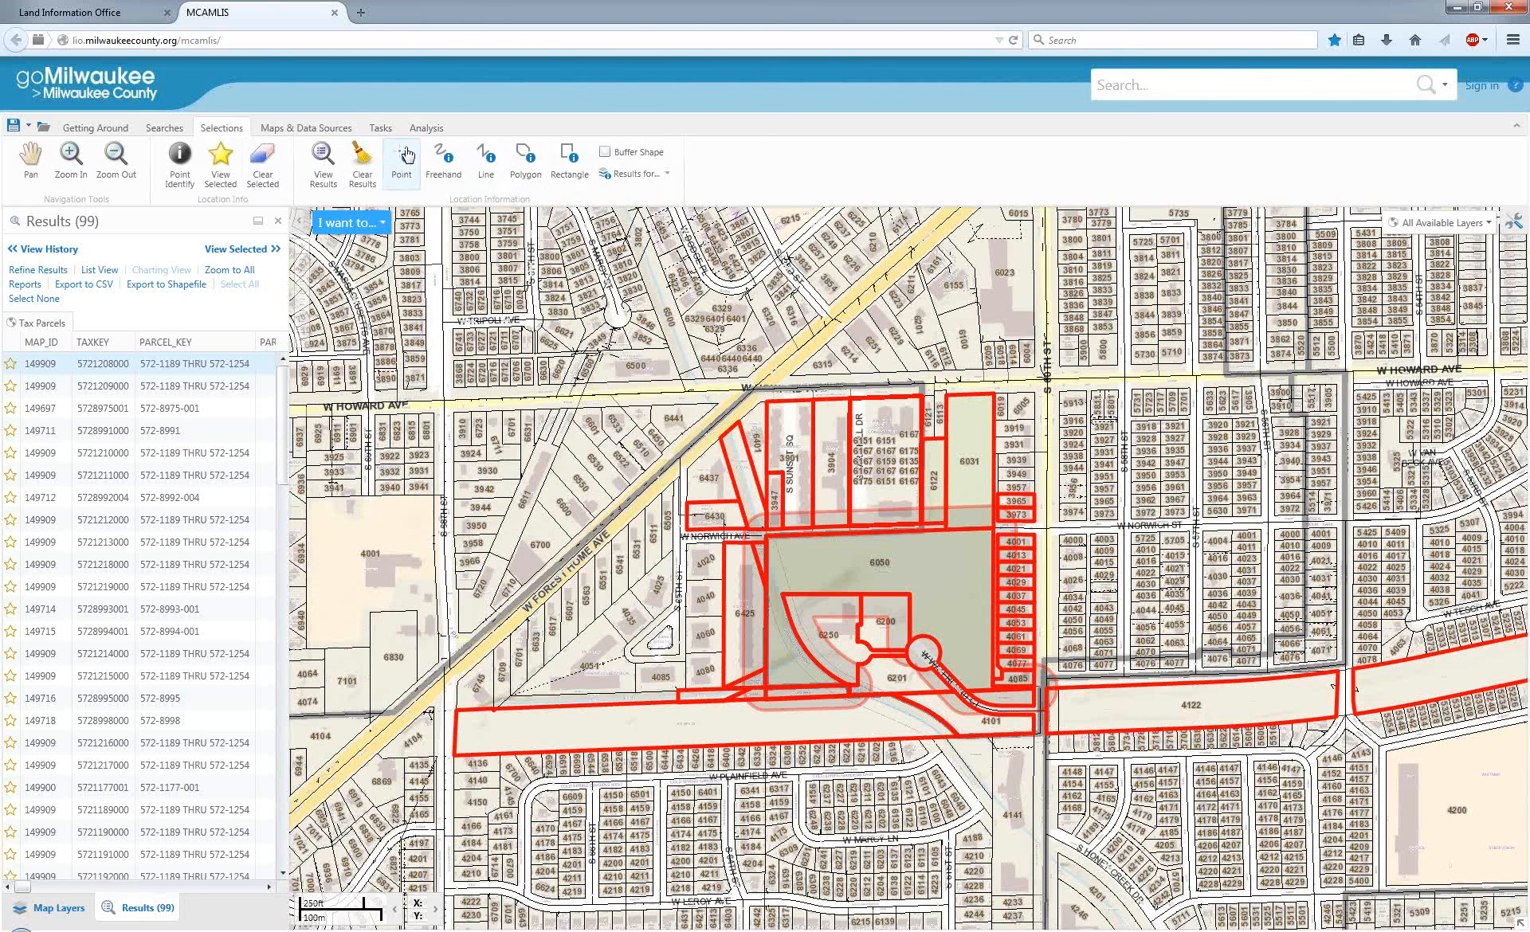
pyautogui.click(321, 558)
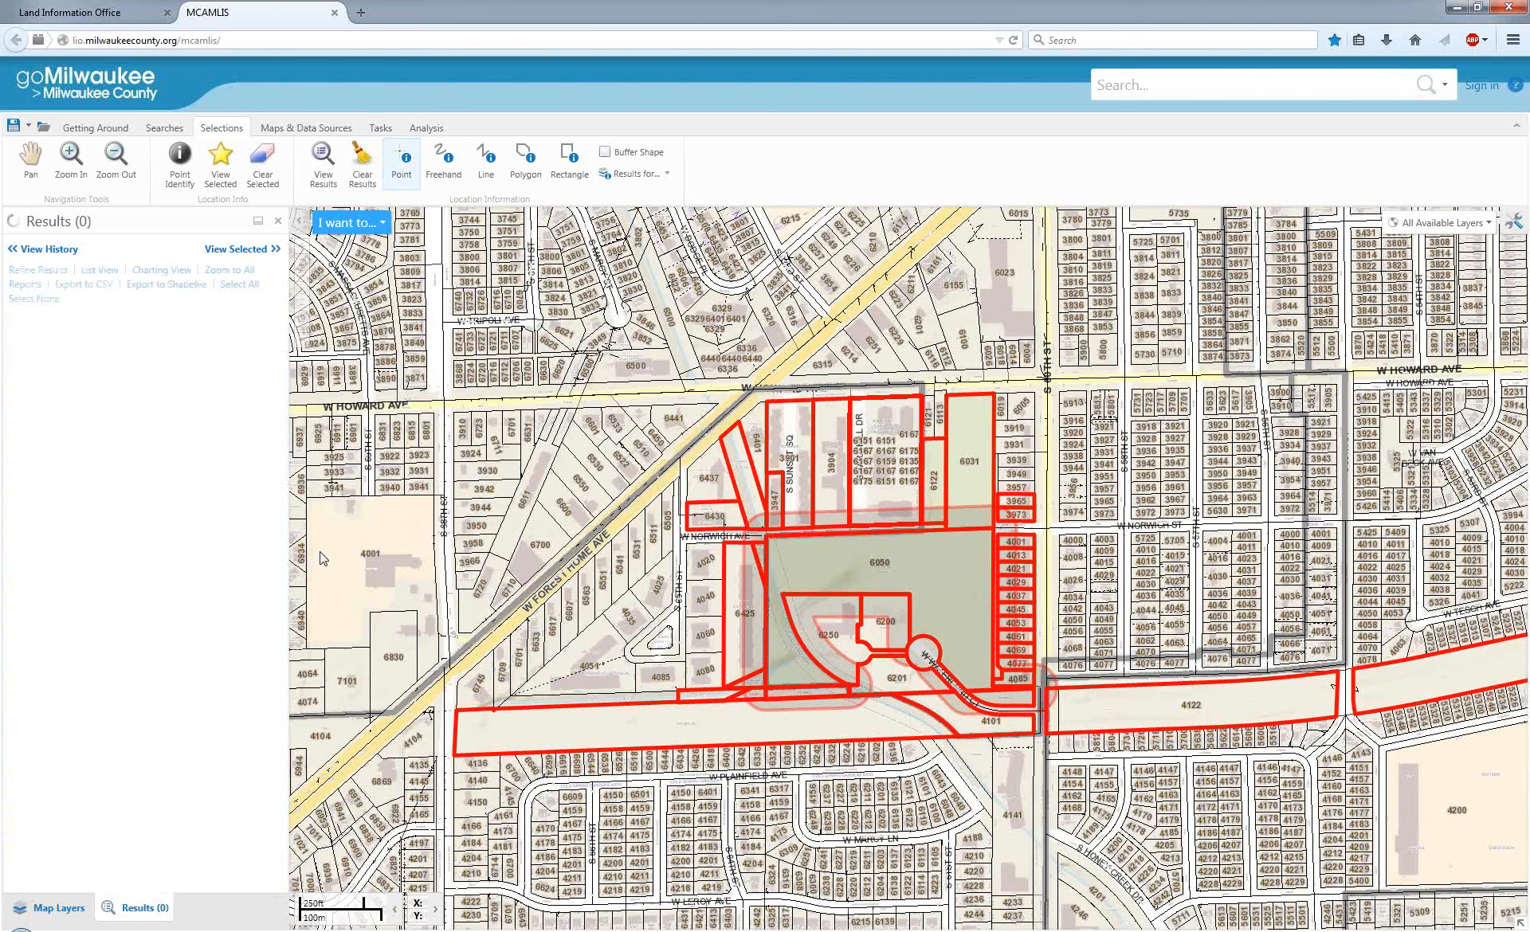
pyautogui.click(50, 364)
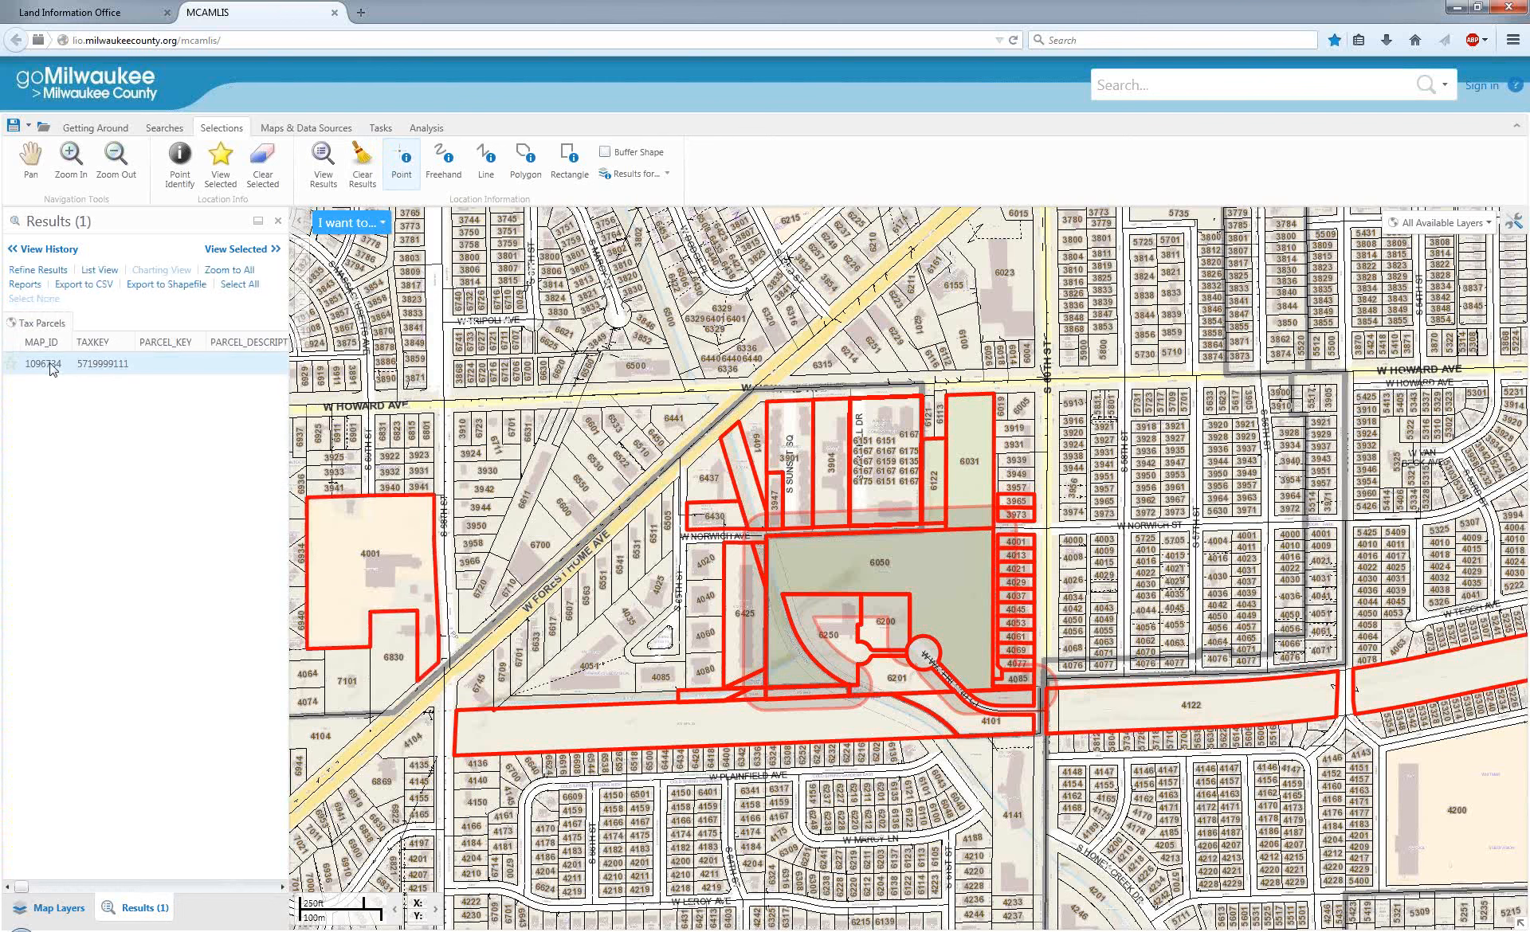
pyautogui.rightClick(50, 367)
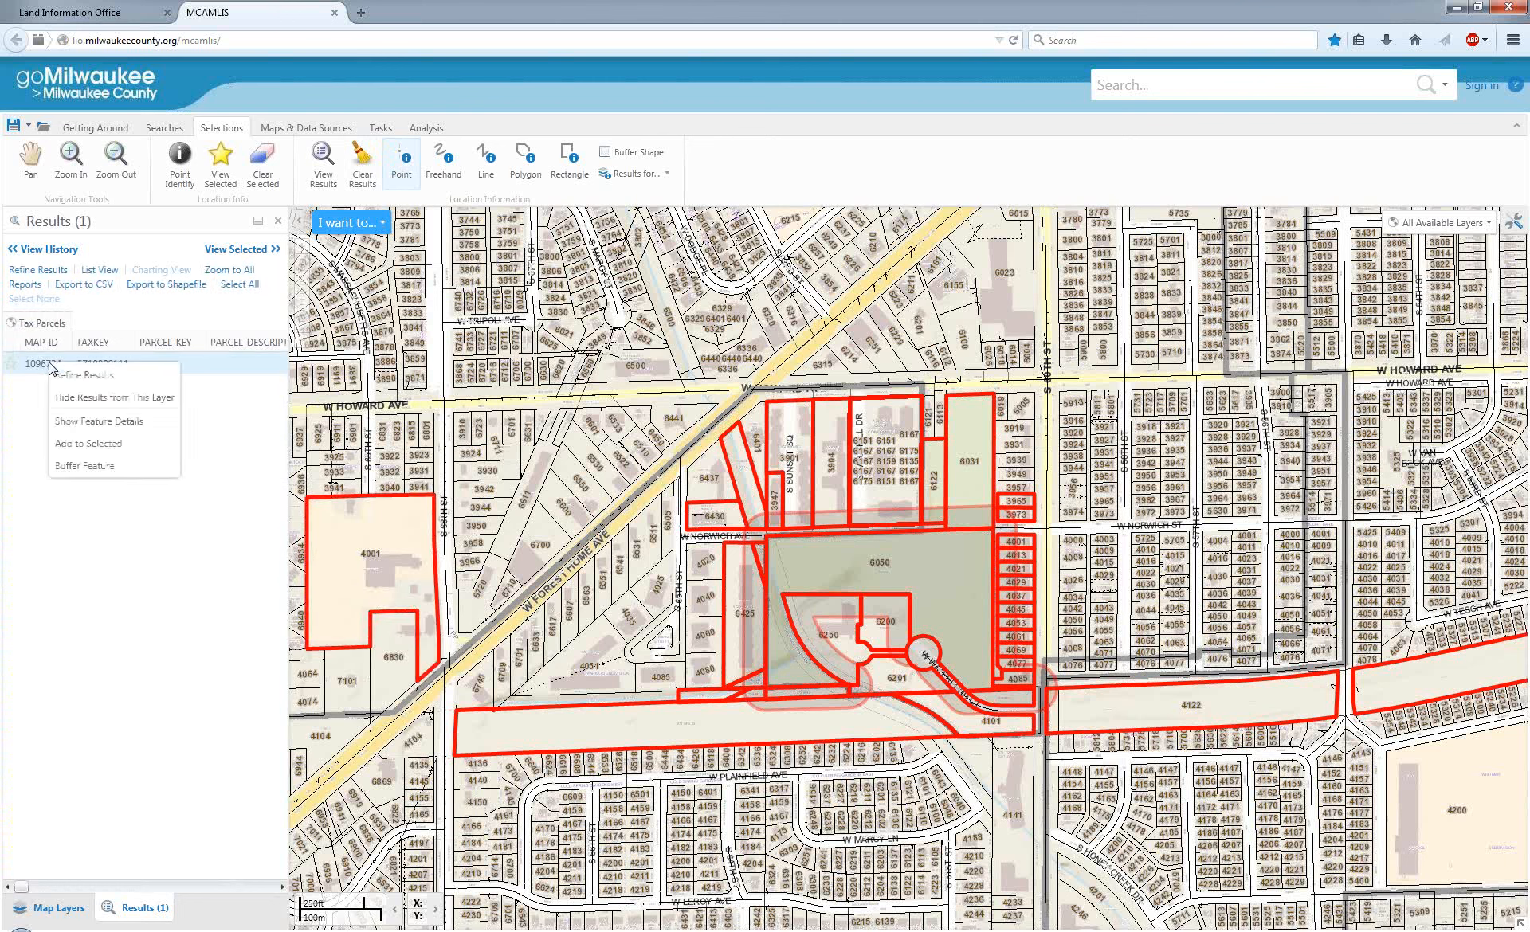
pyautogui.click(109, 469)
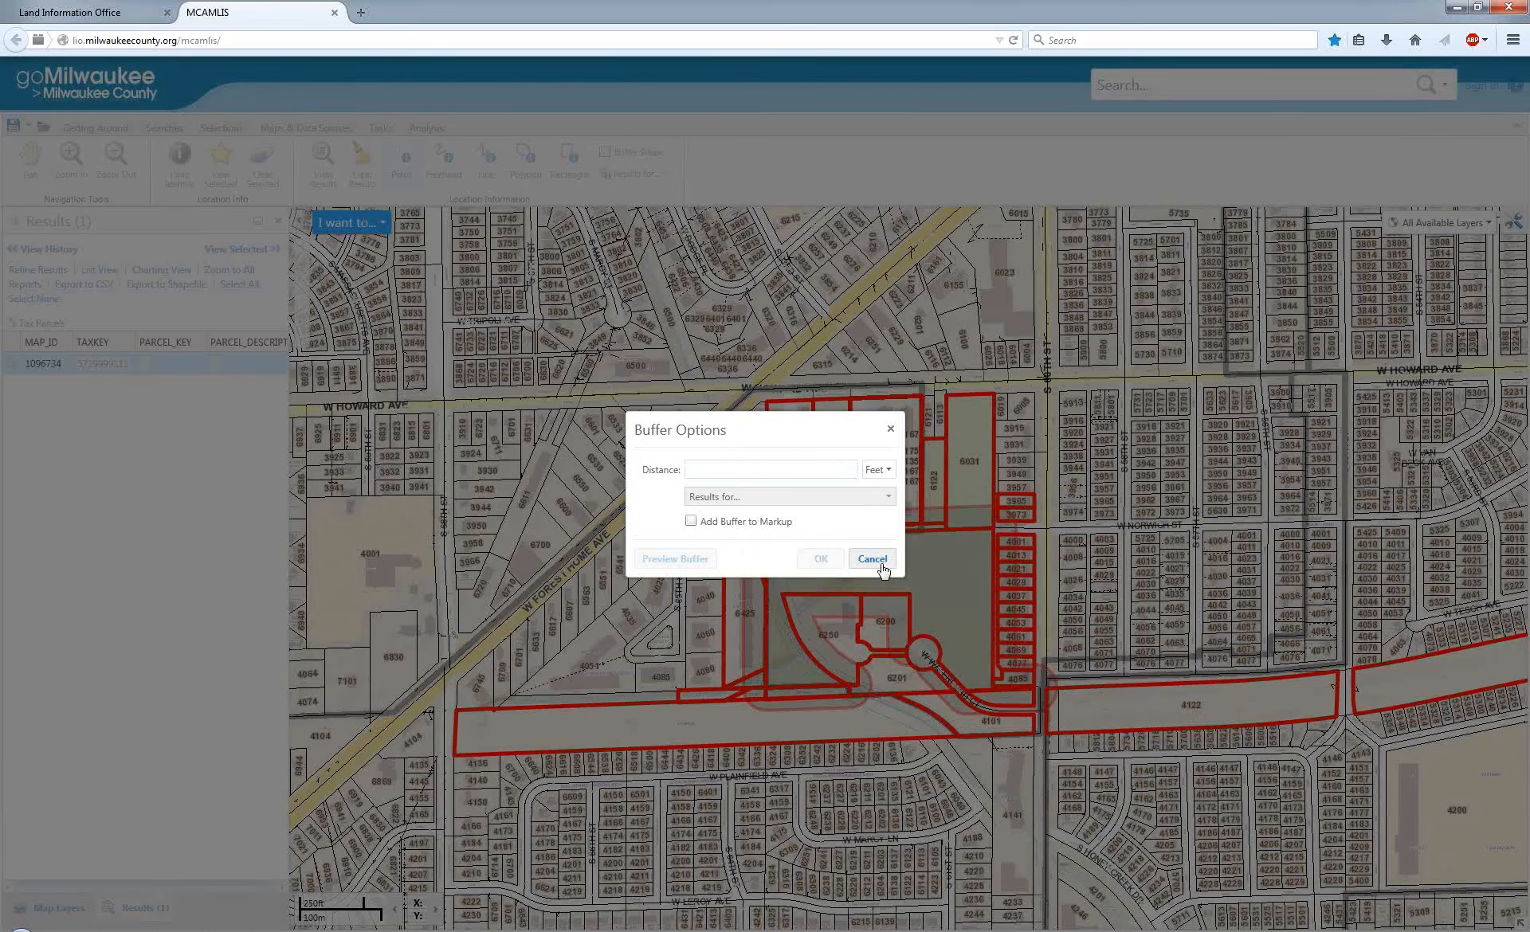
pyautogui.click(874, 559)
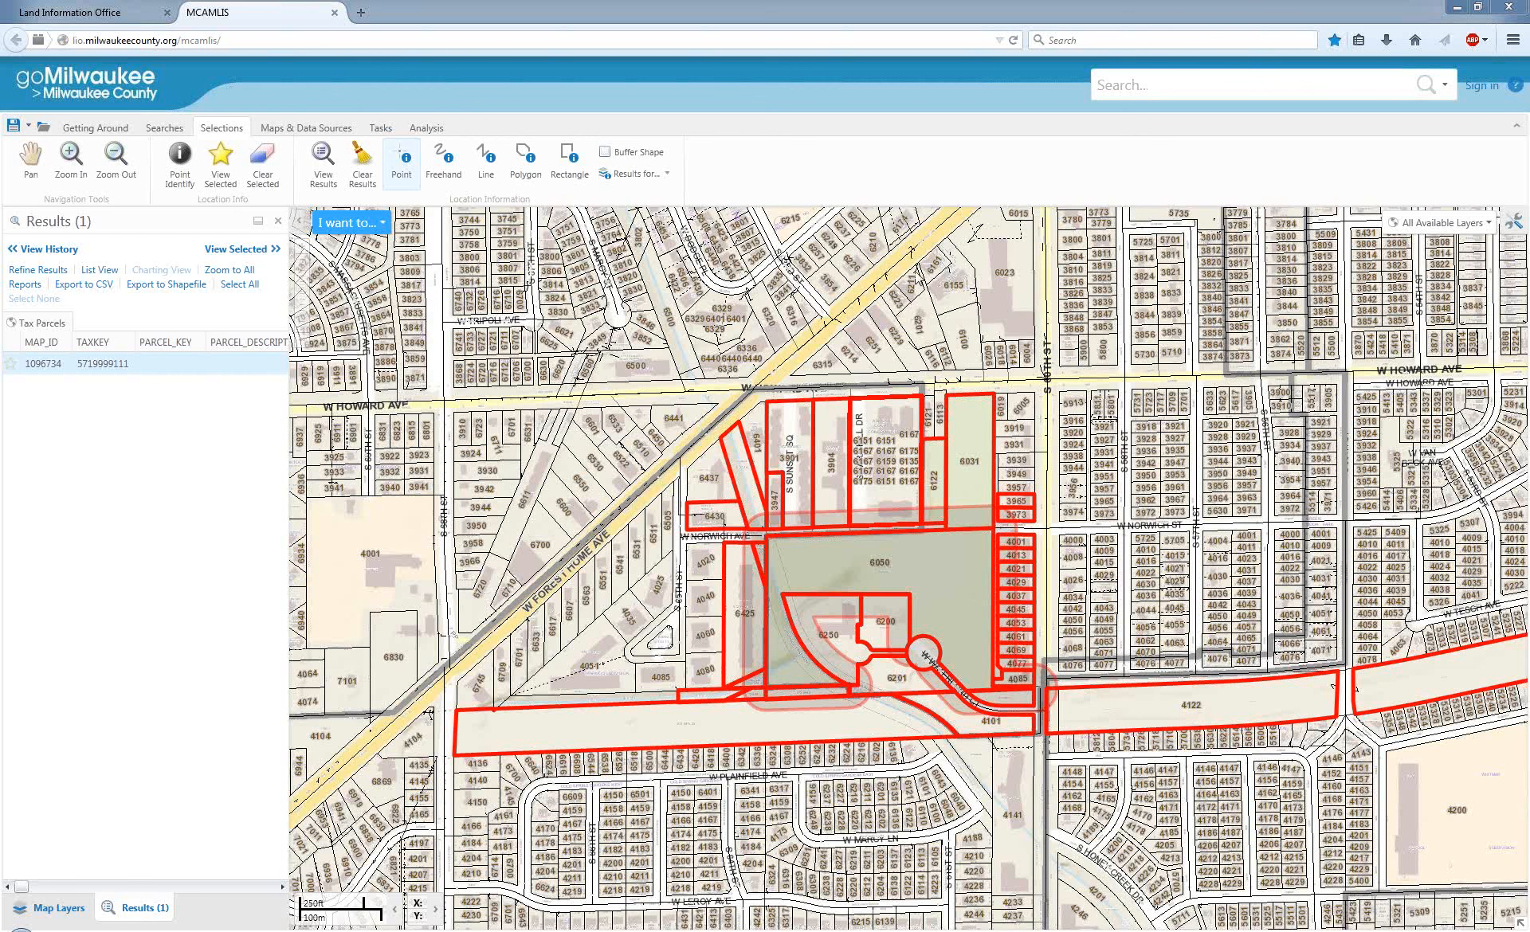
# Reload the map viewer page and dismiss the isolated storage notice.
pyautogui.click(1012, 40)
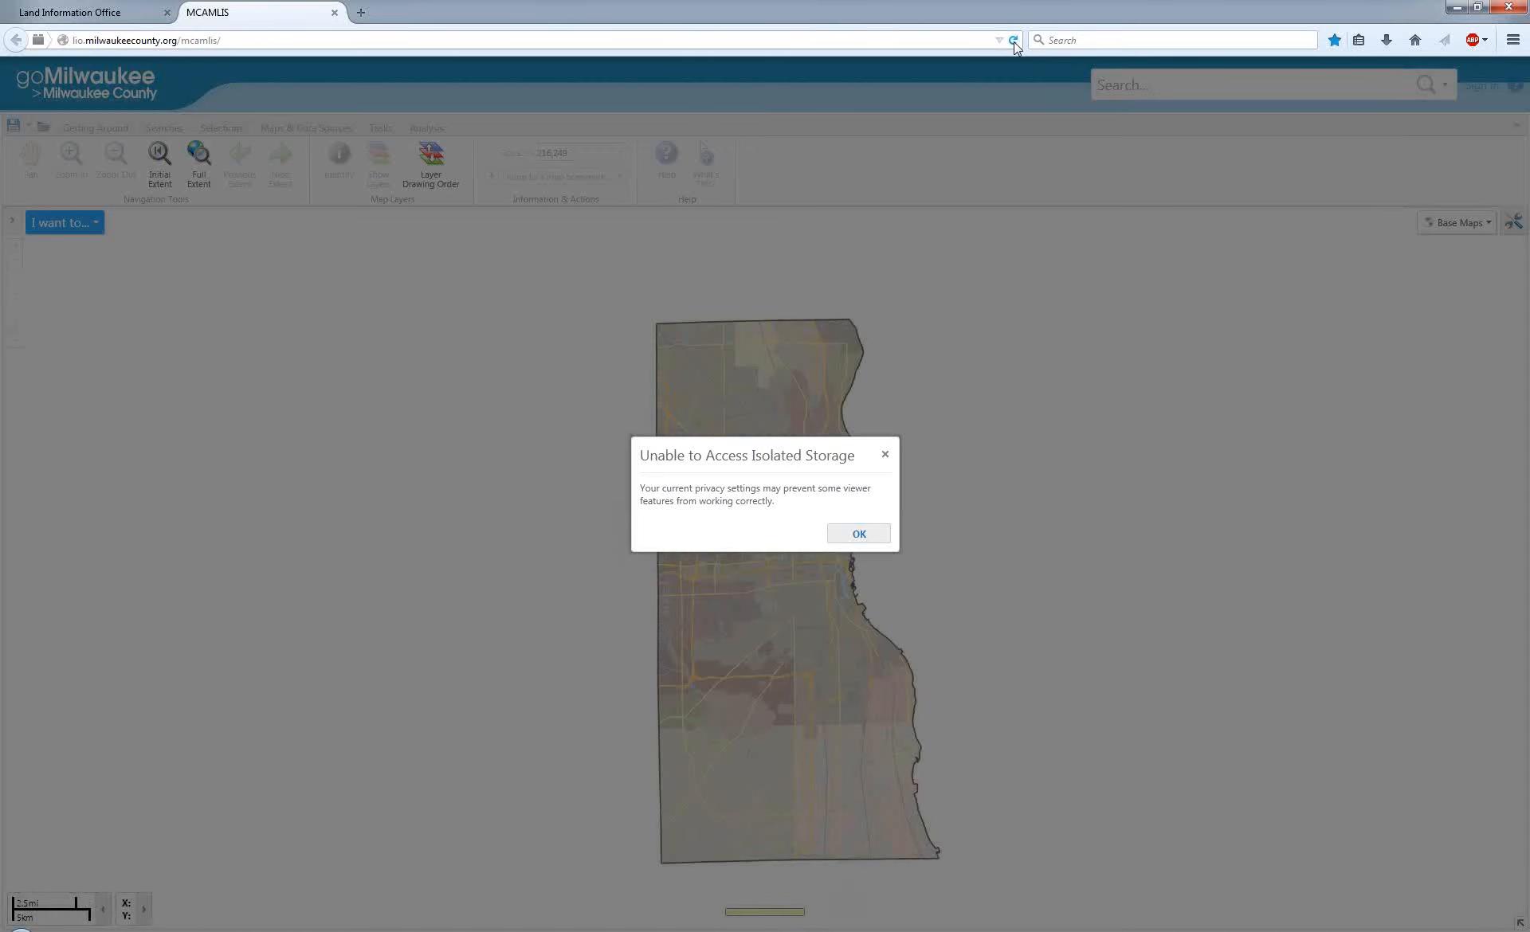
pyautogui.click(859, 533)
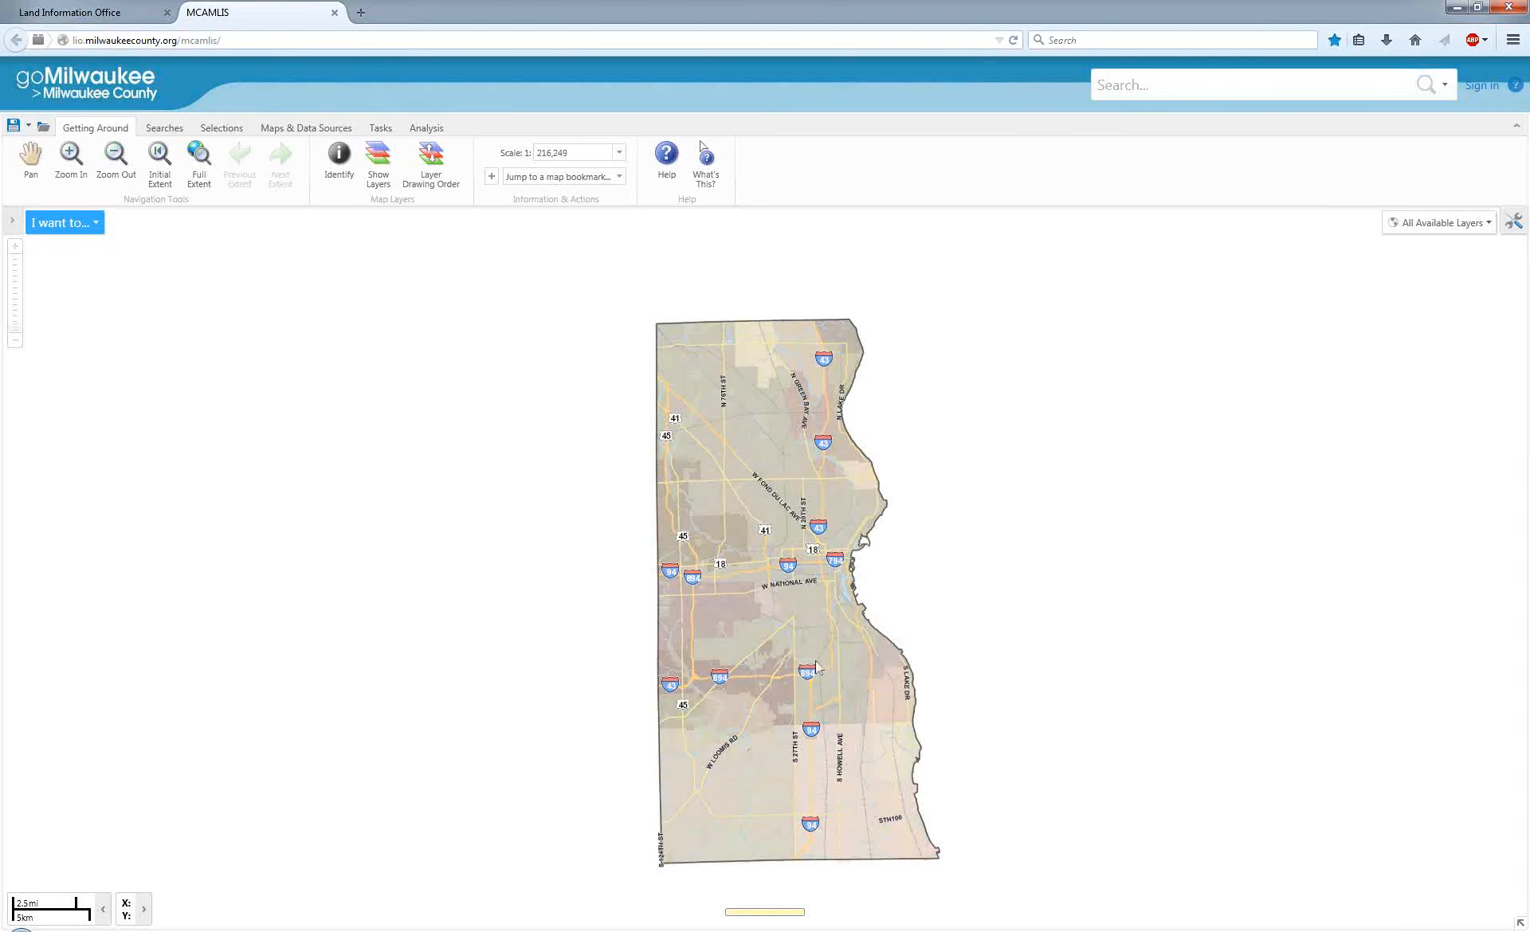
pyautogui.scroll(3, 743, 645)
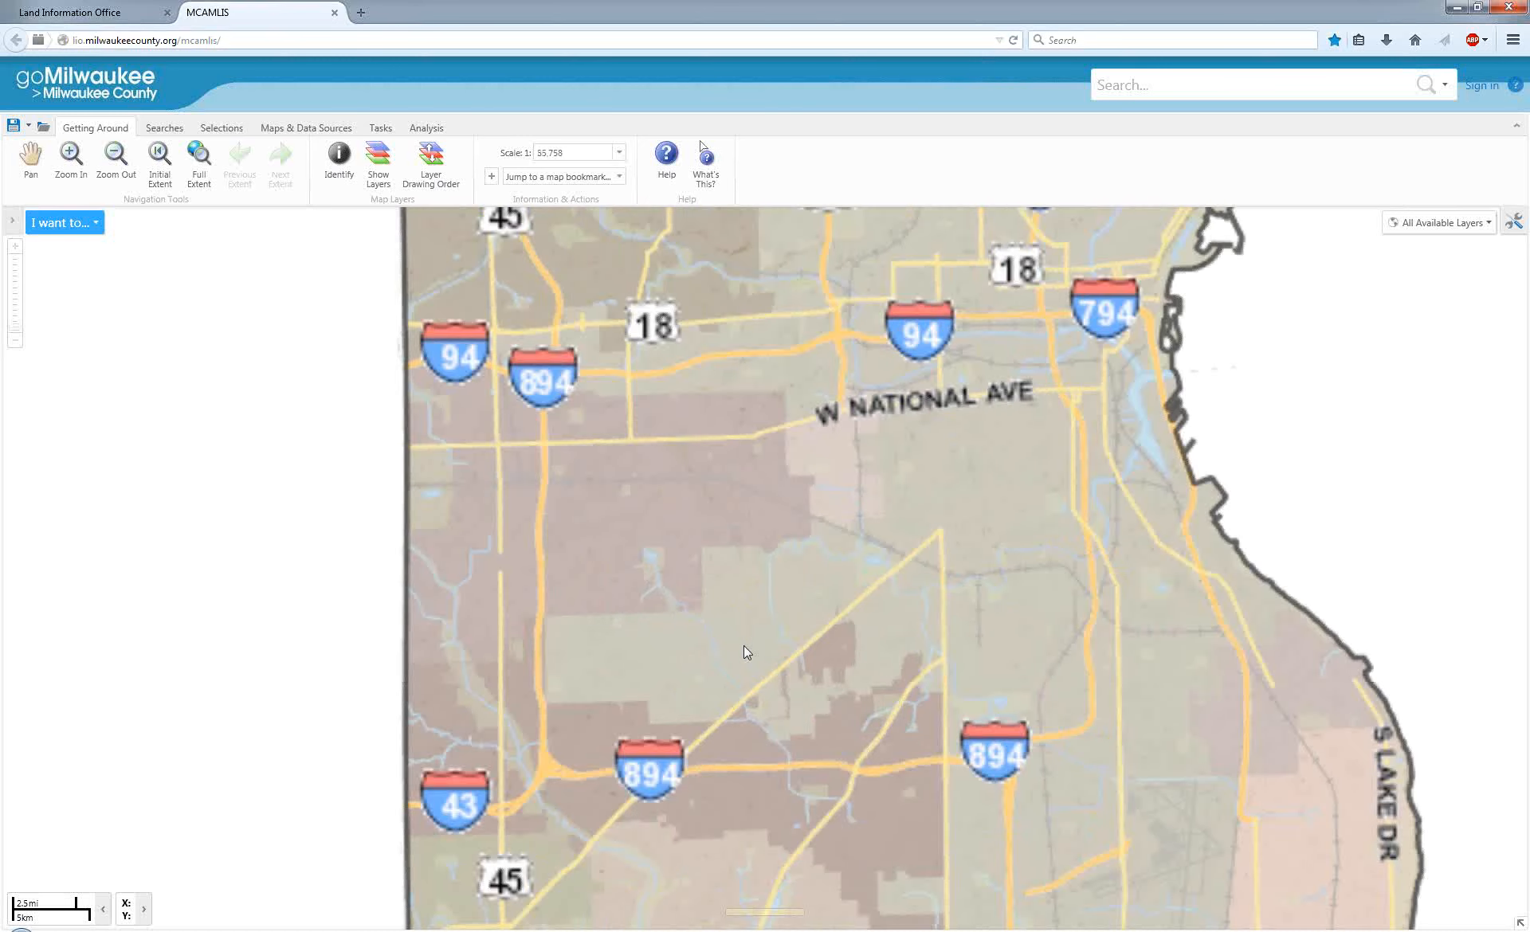
pyautogui.scroll(1, 744, 646)
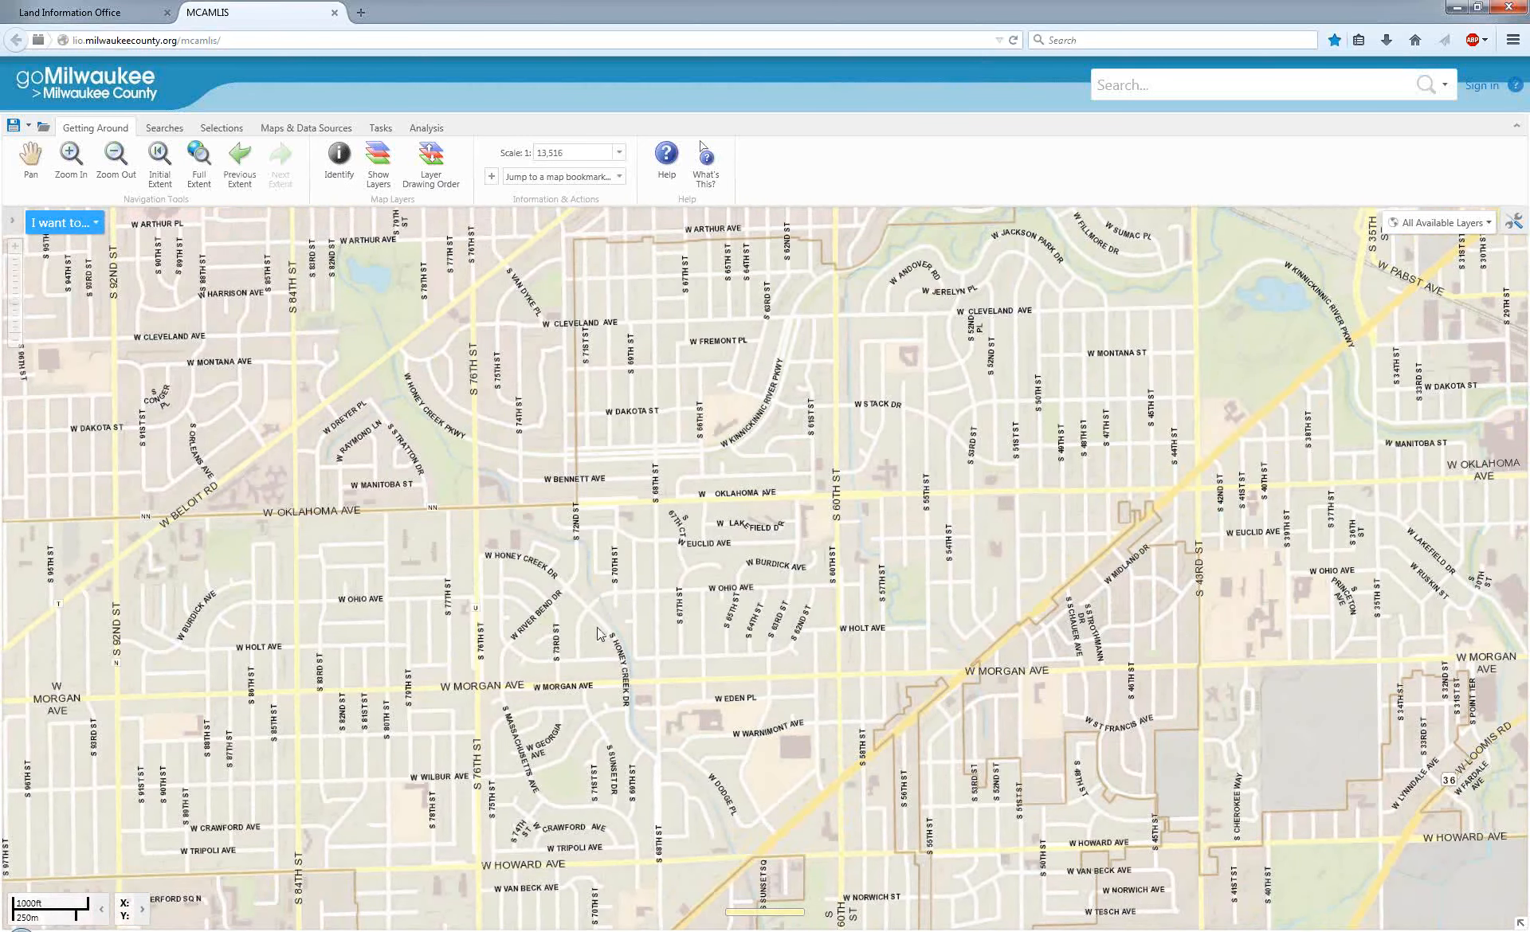
# Turn on the Cadastral layer for the parcels along S 65th St.
pyautogui.scroll(4, 731, 623)
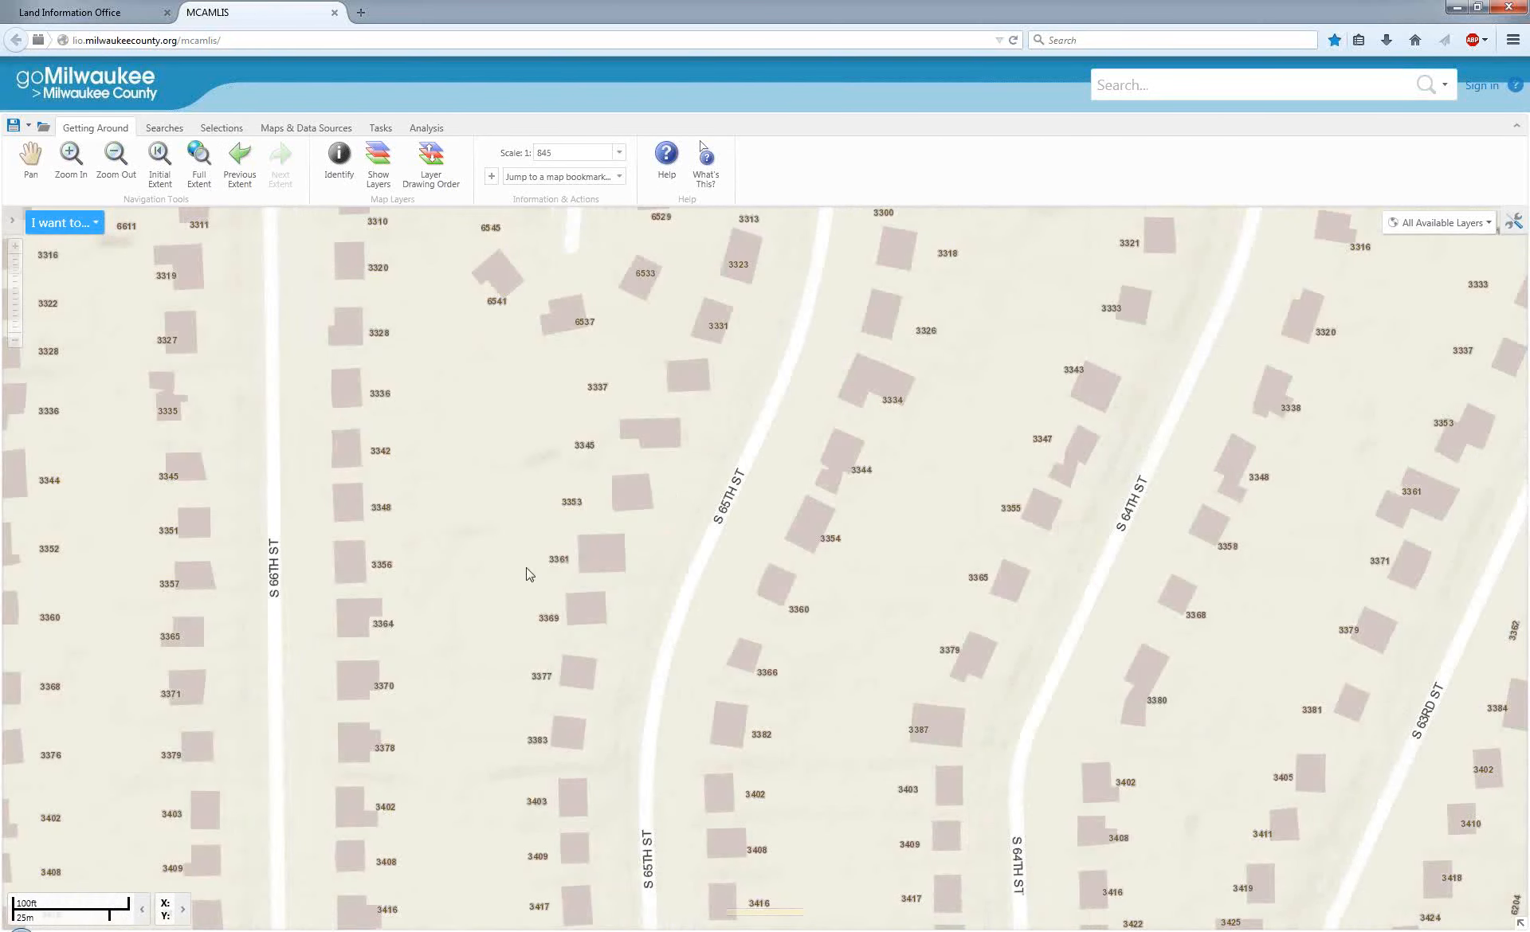
pyautogui.click(13, 221)
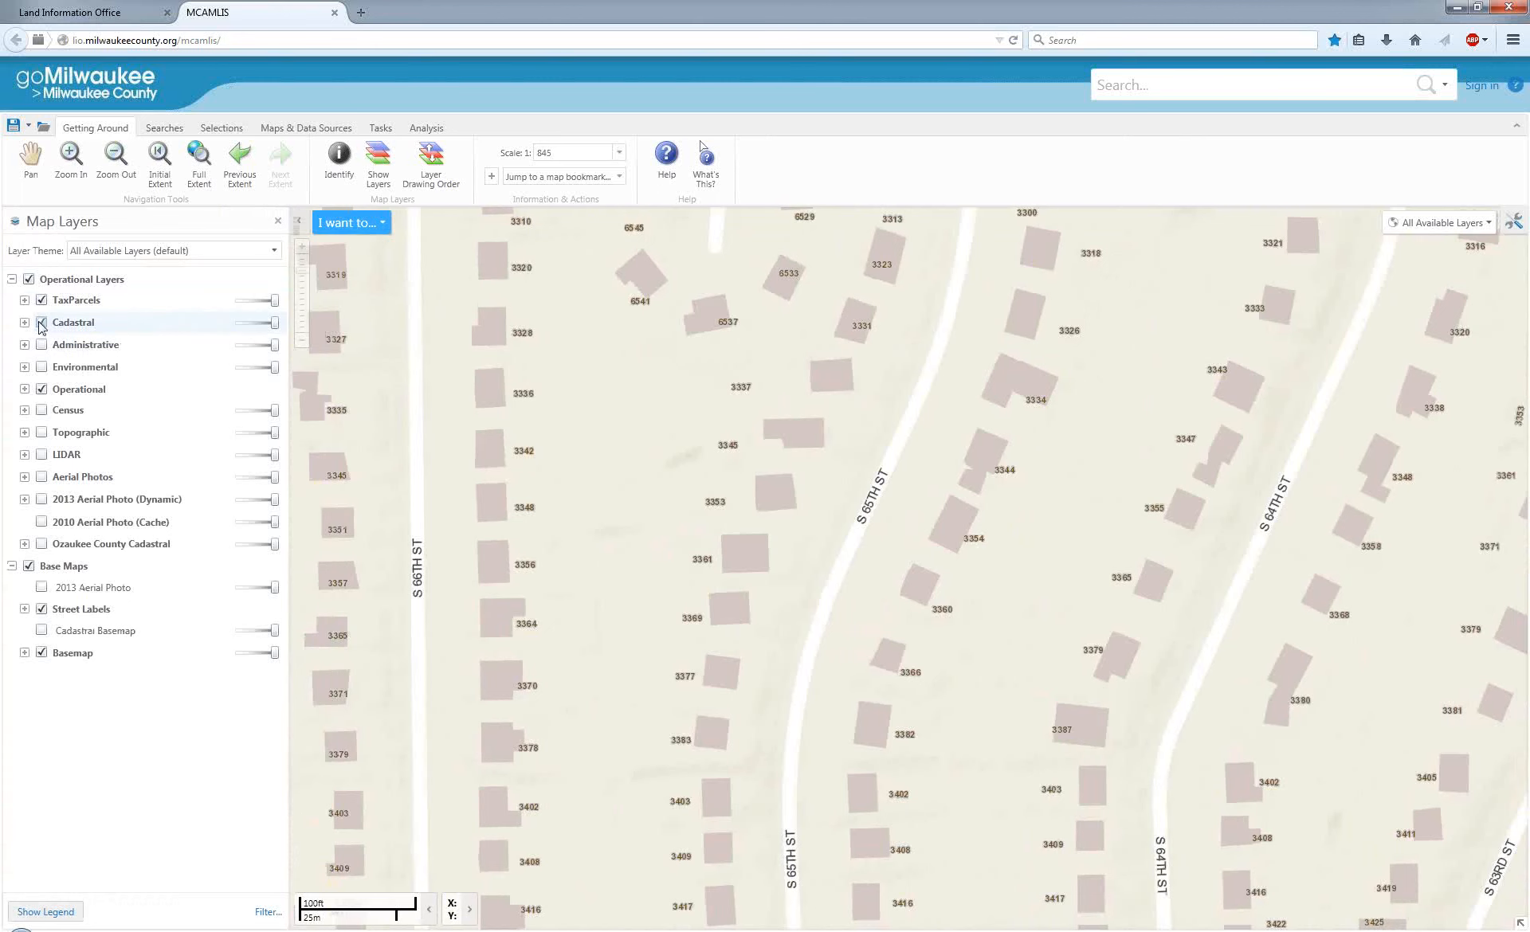
pyautogui.scroll(2, 679, 550)
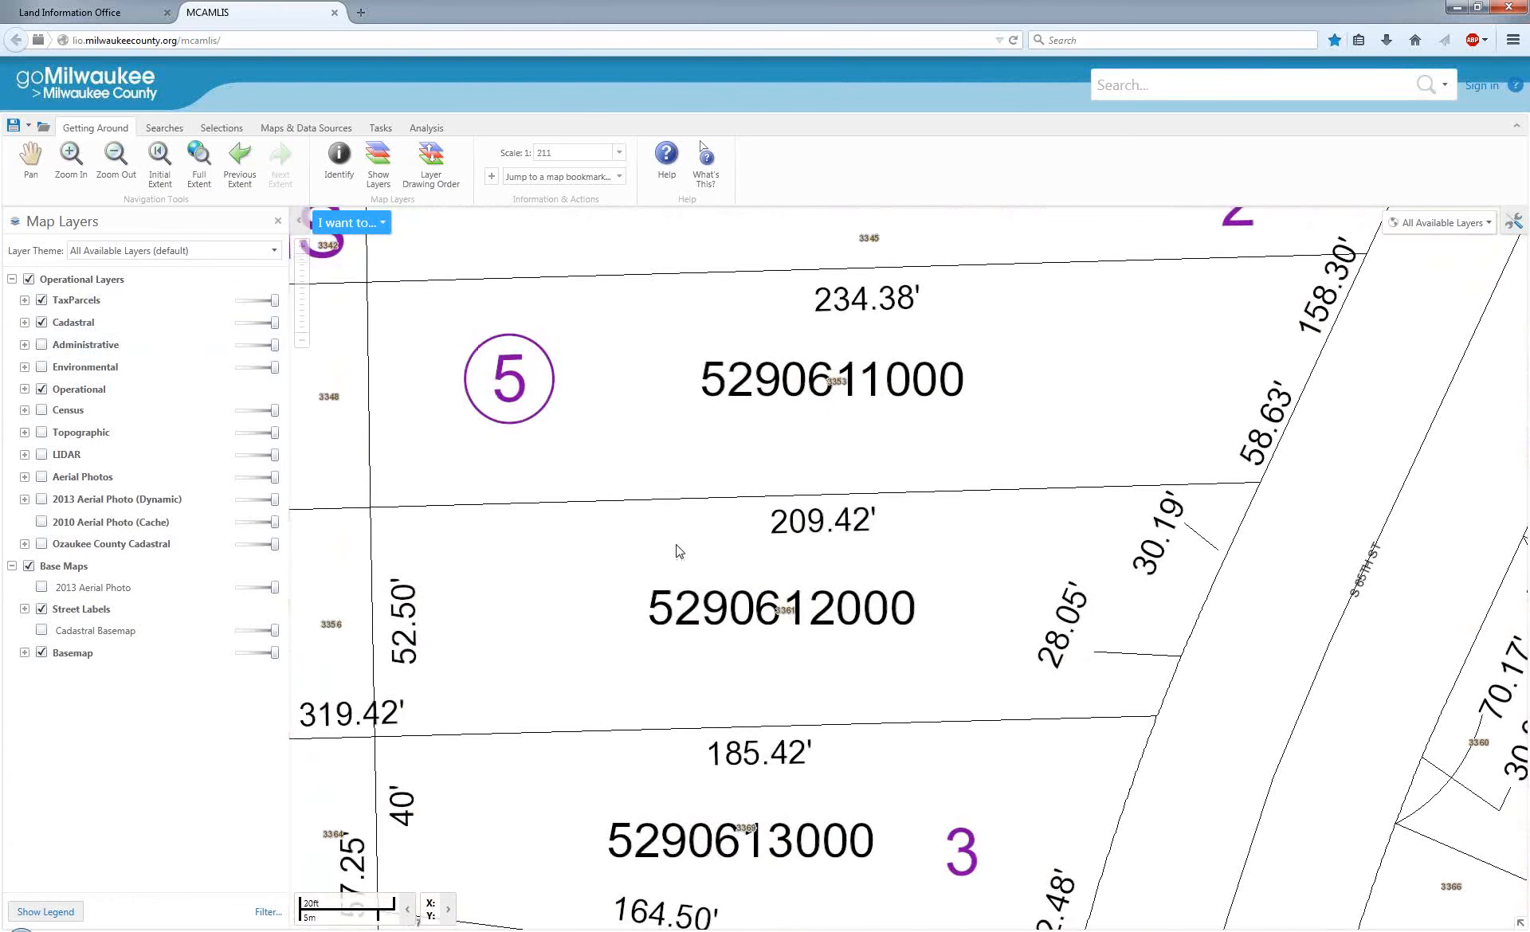
pyautogui.scroll(-1, 679, 550)
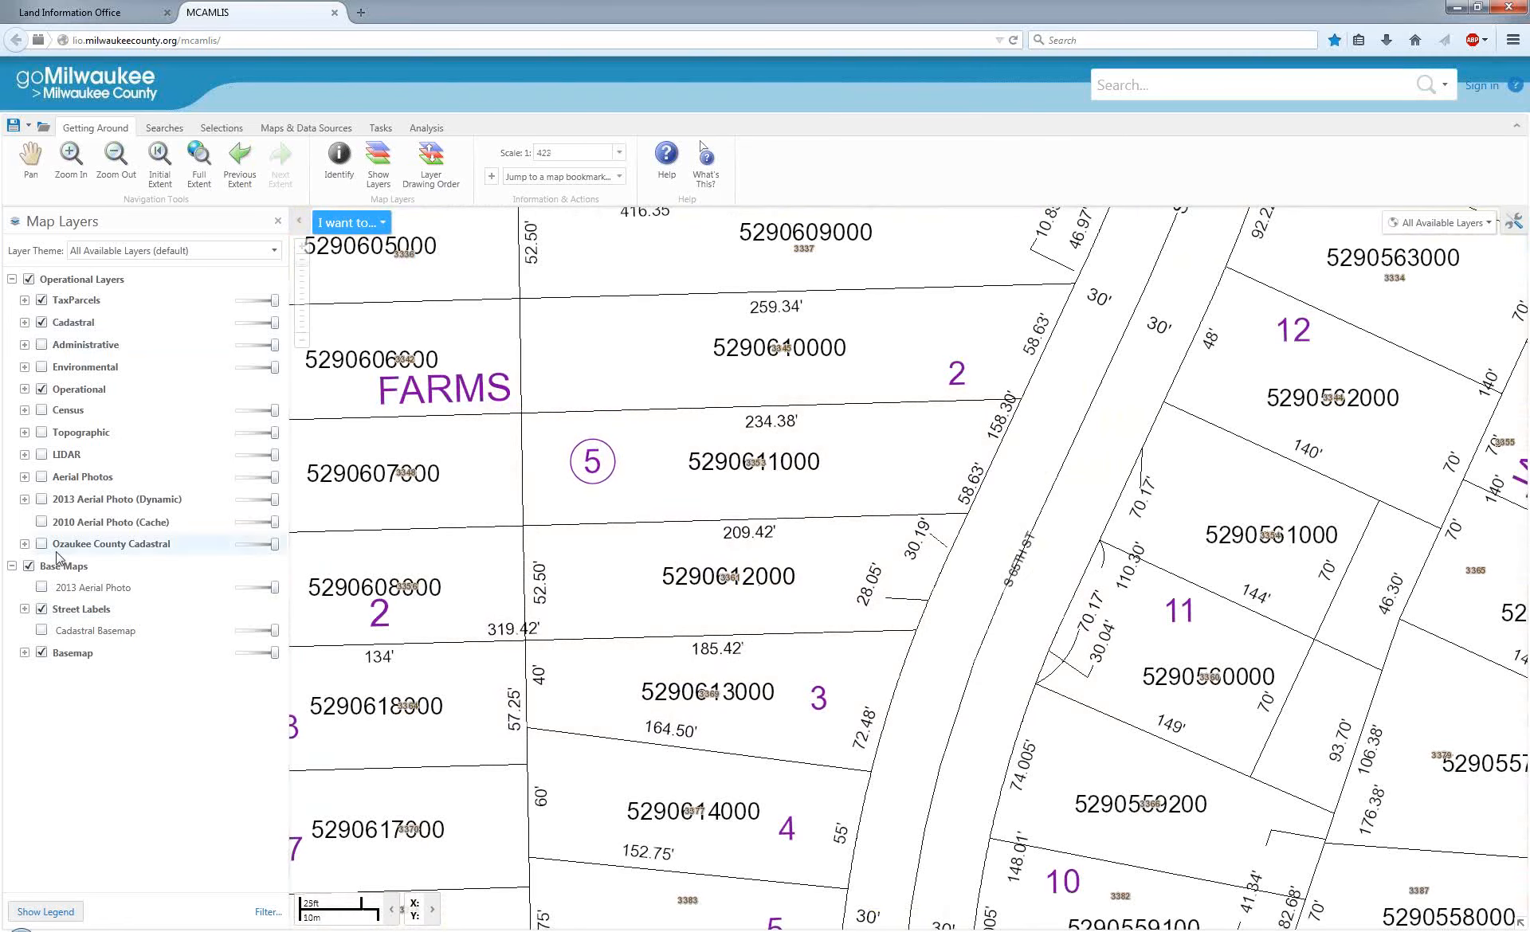
# Turn on the Topographic layer to add building outlines to the parcels along S 65th St.
pyautogui.click(41, 432)
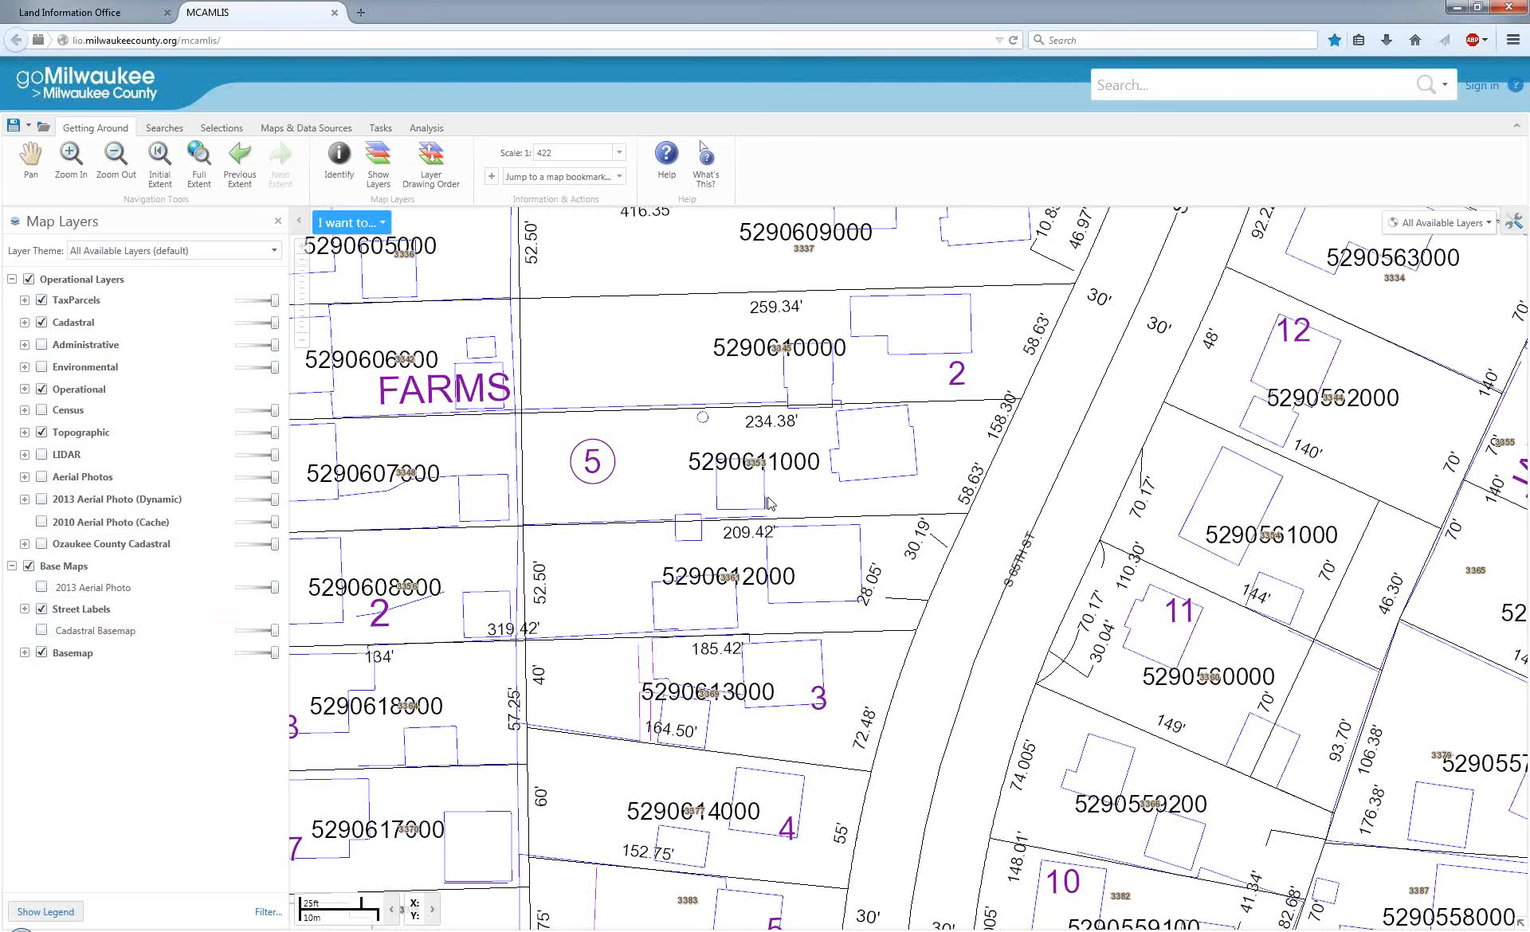
pyautogui.scroll(1, 768, 495)
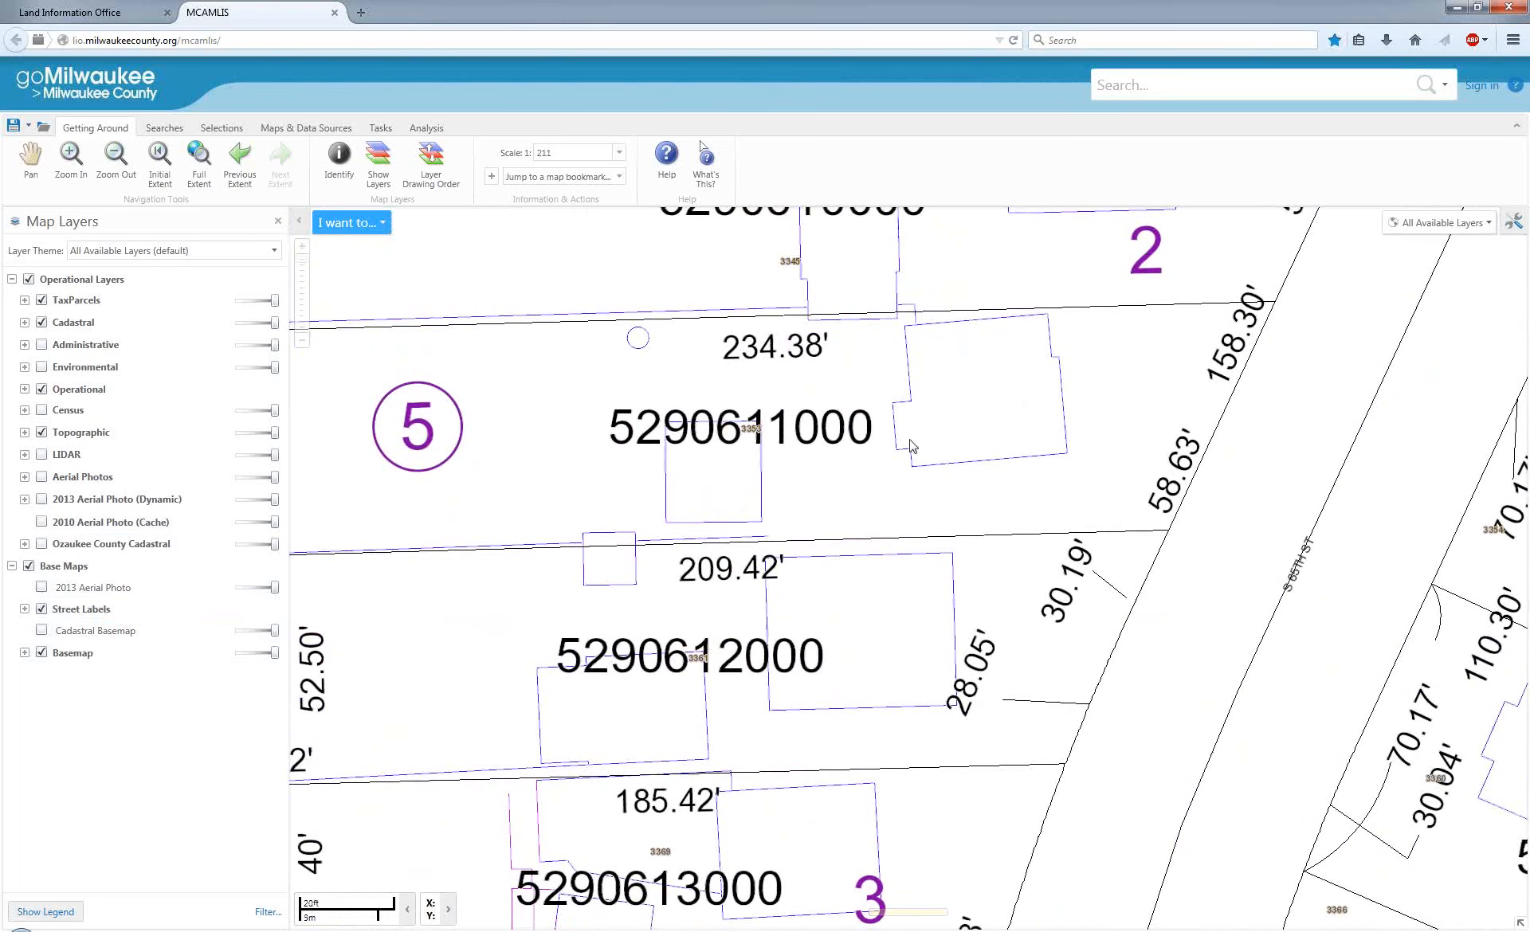
pyautogui.scroll(-1, 855, 496)
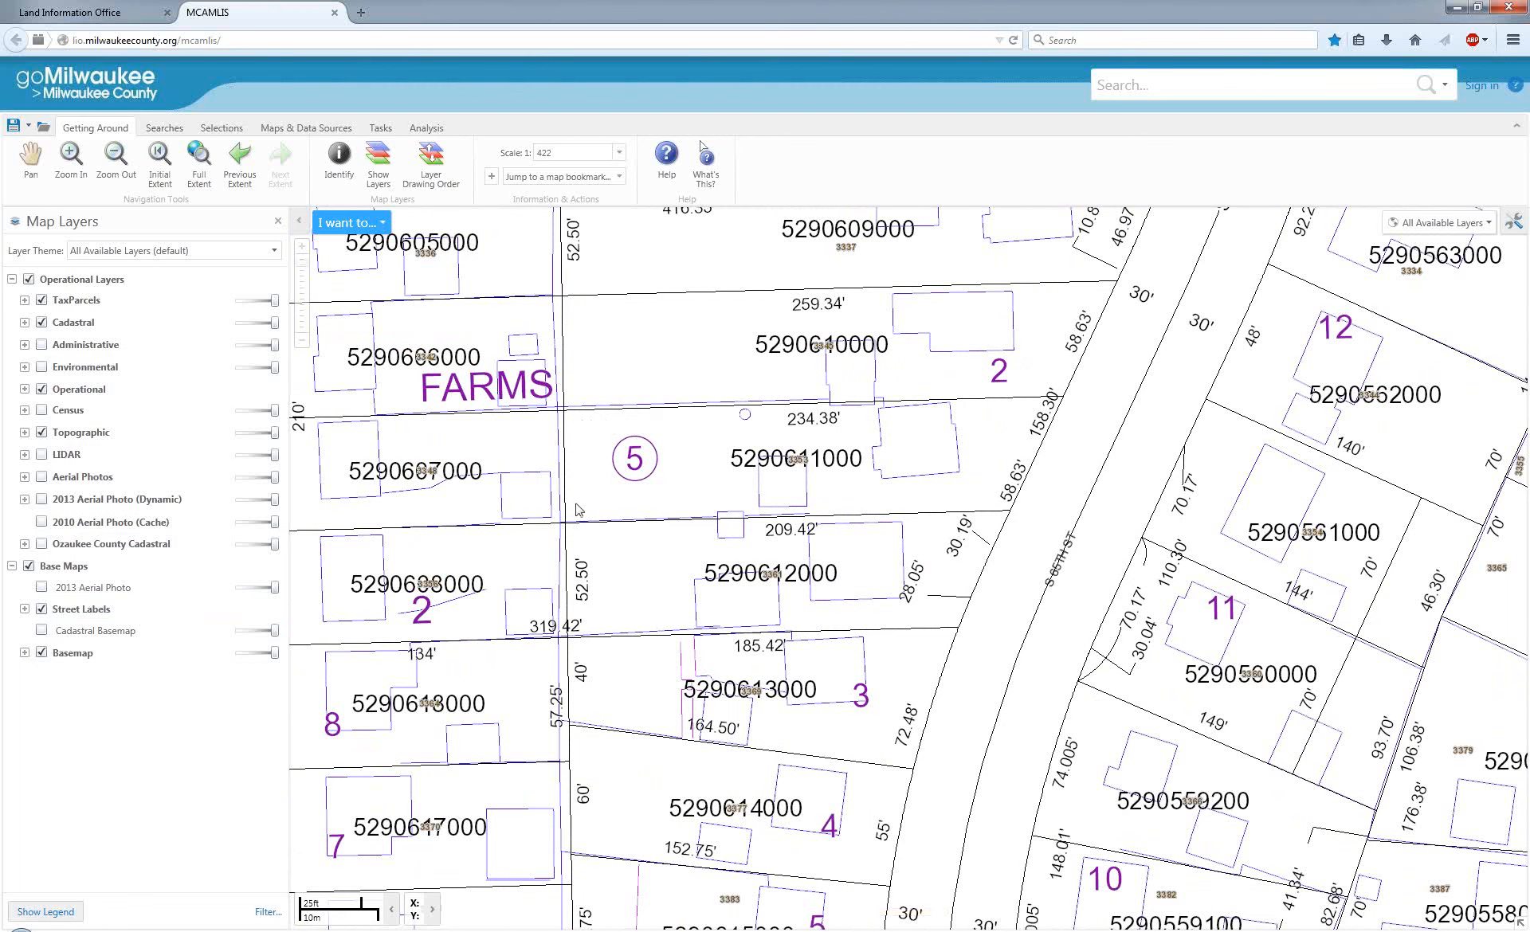
# Place a blue circle point markup in the back yard beside the circled block number 5.
pyautogui.click(295, 129)
pyautogui.click(226, 129)
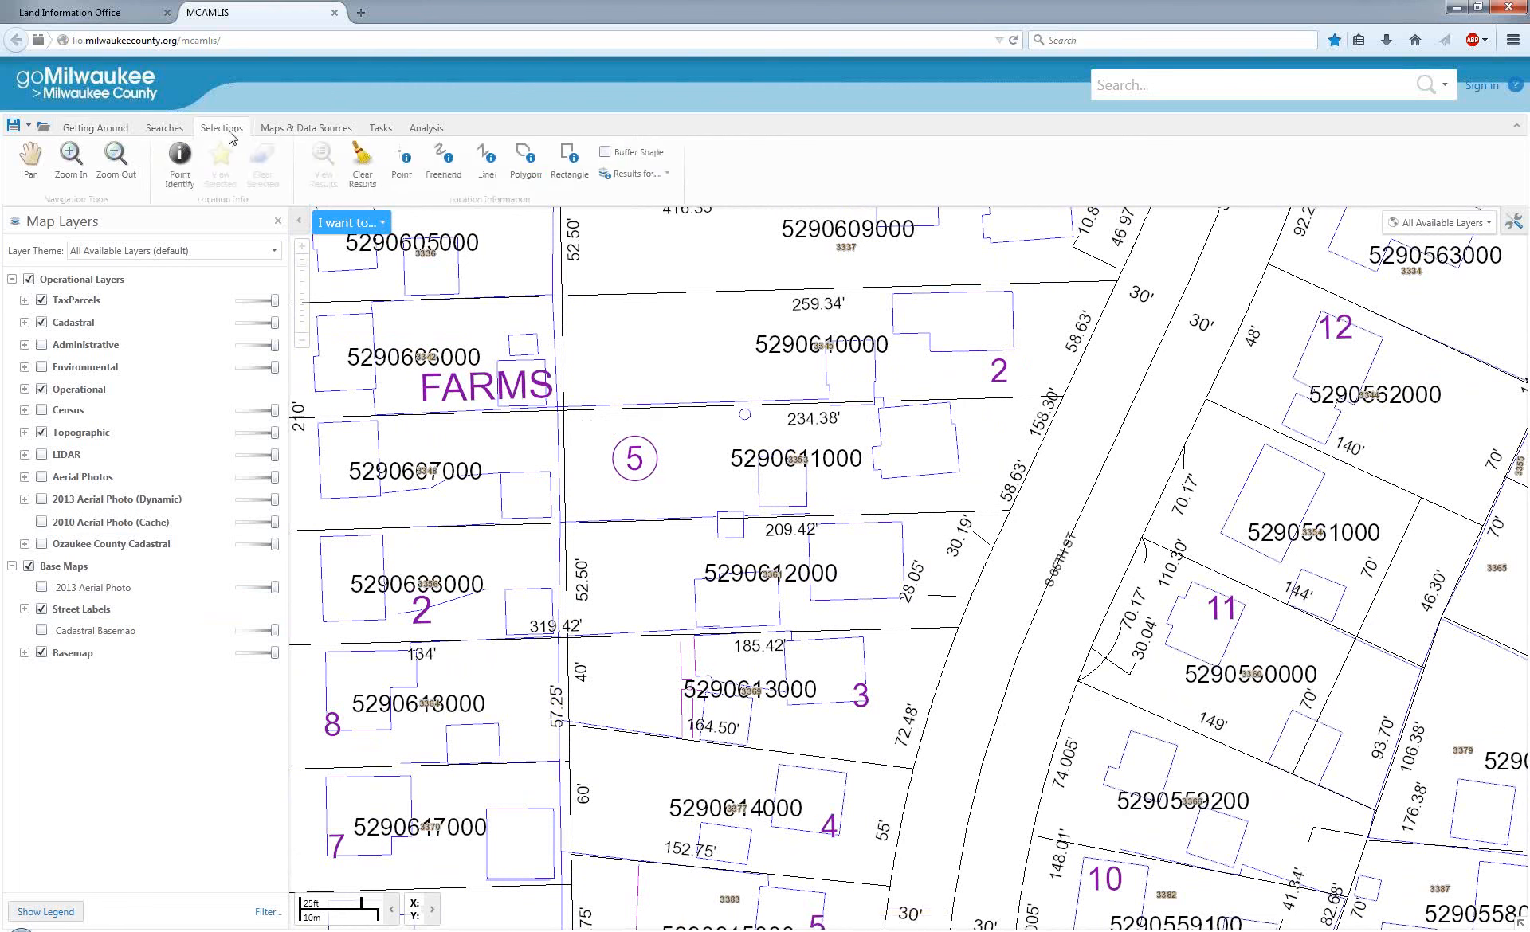
pyautogui.click(379, 129)
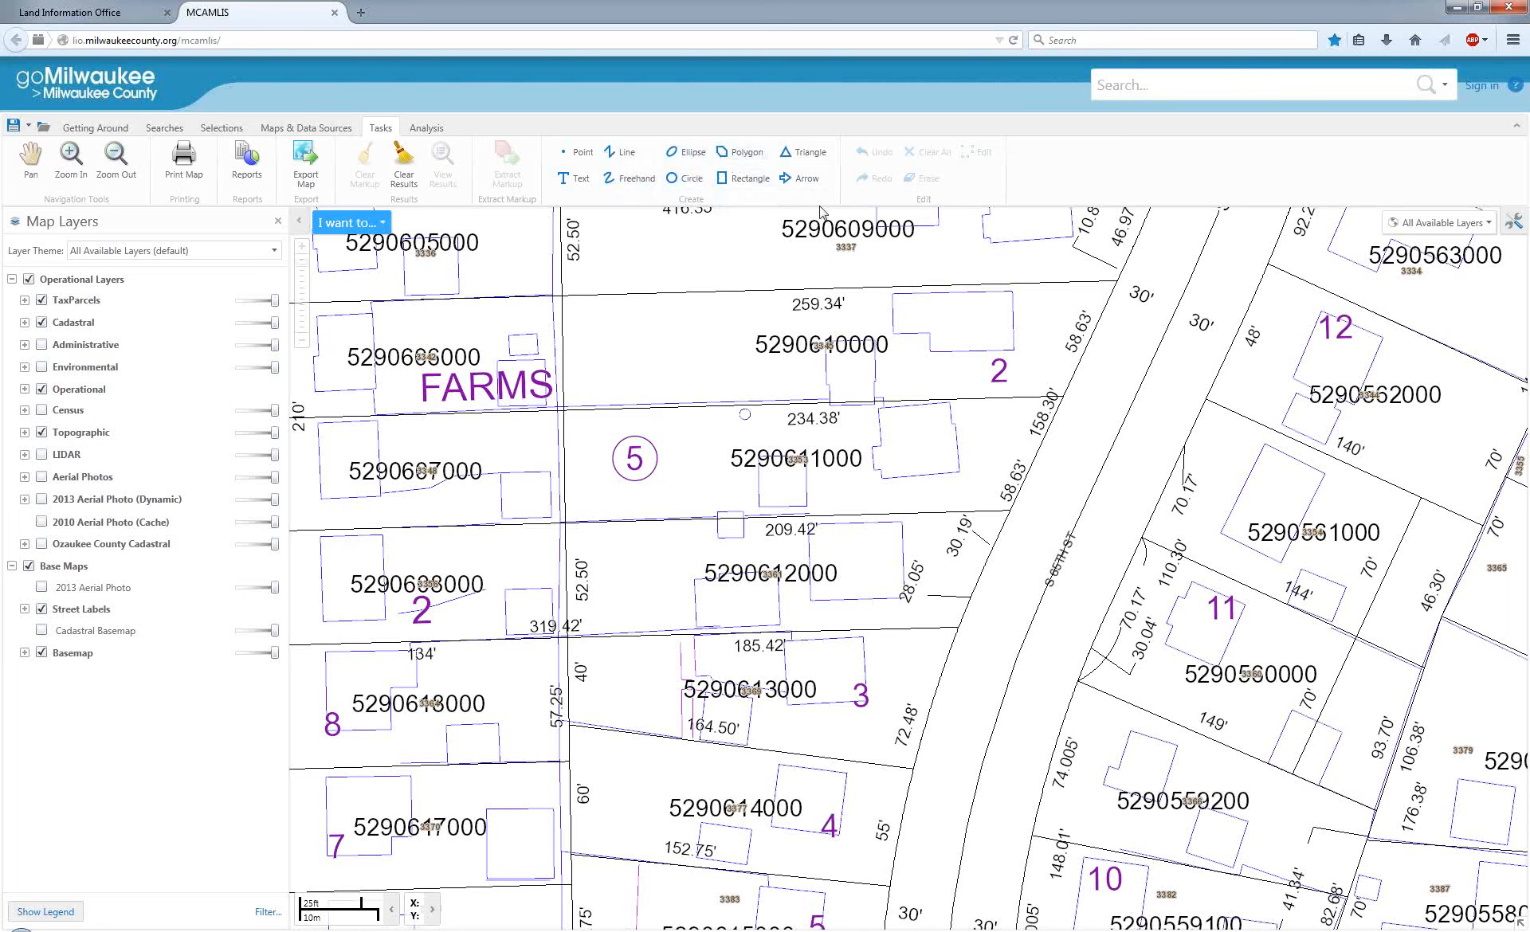
pyautogui.click(560, 156)
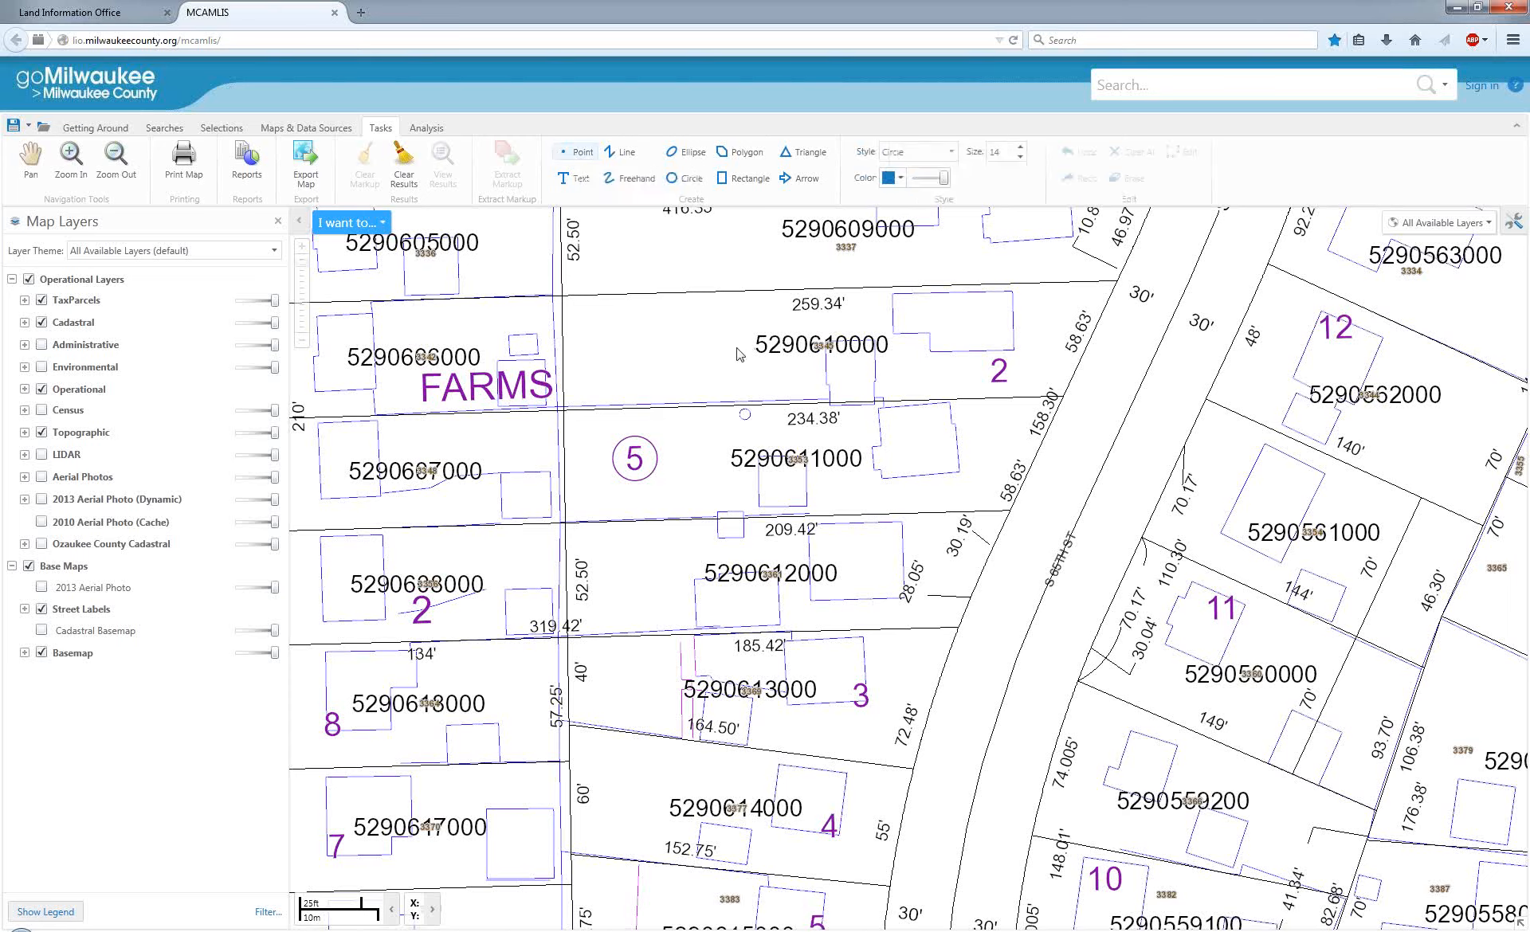
pyautogui.click(694, 462)
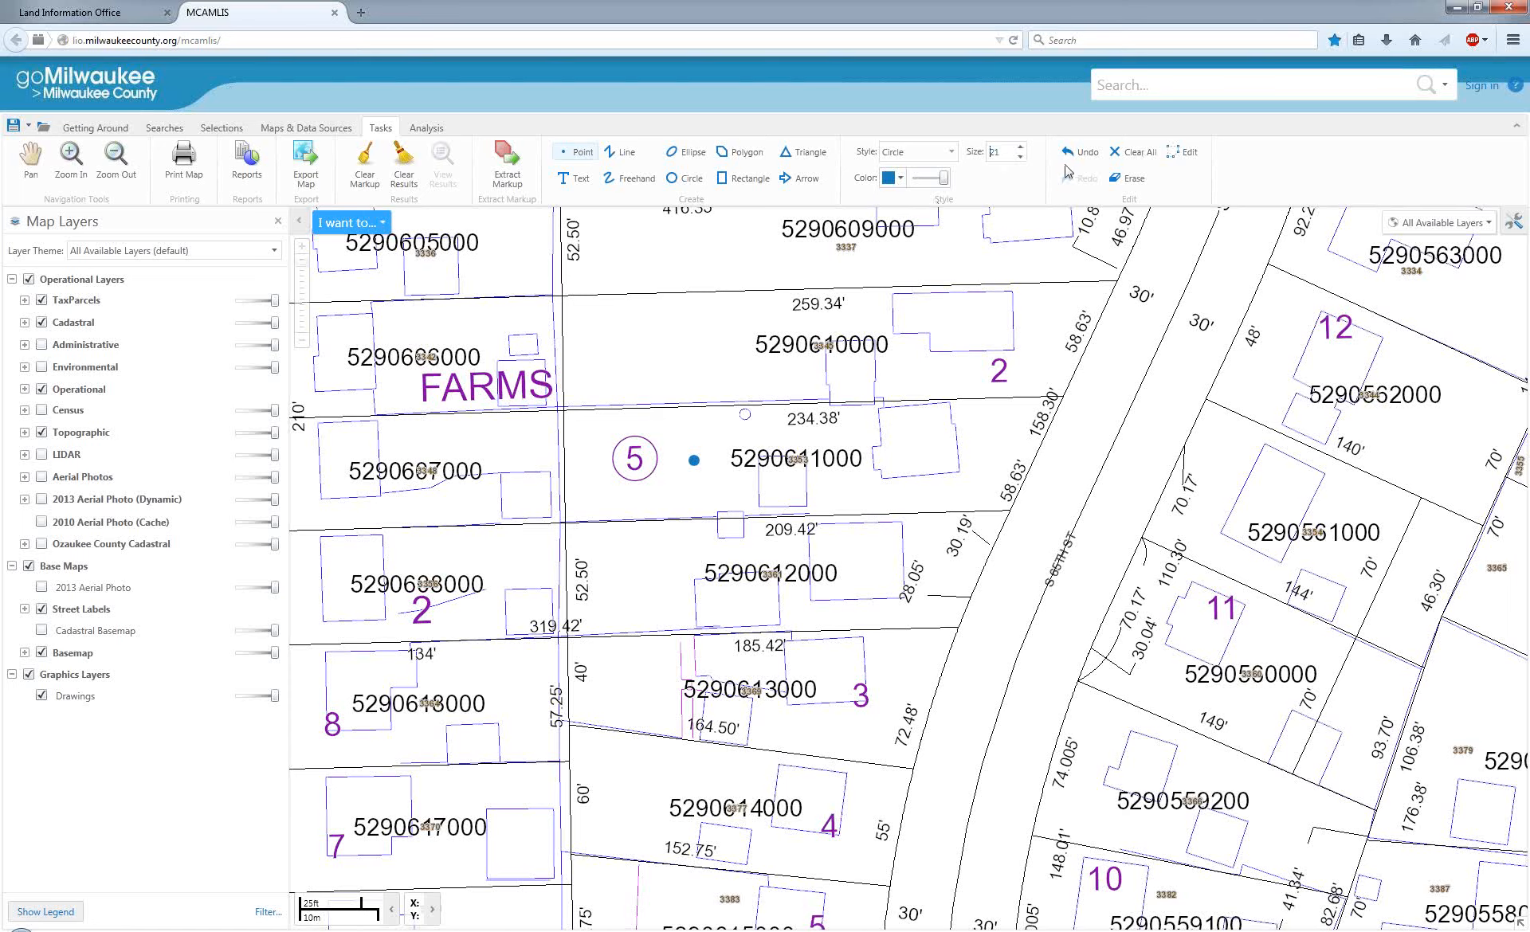
# Edit the point markup to set its size to 55 and its color to light green.
pyautogui.click(1176, 156)
pyautogui.click(694, 462)
pyautogui.click(1021, 149)
pyautogui.click(1021, 148)
pyautogui.click(1021, 148)
pyautogui.click(1021, 149)
pyautogui.click(1020, 149)
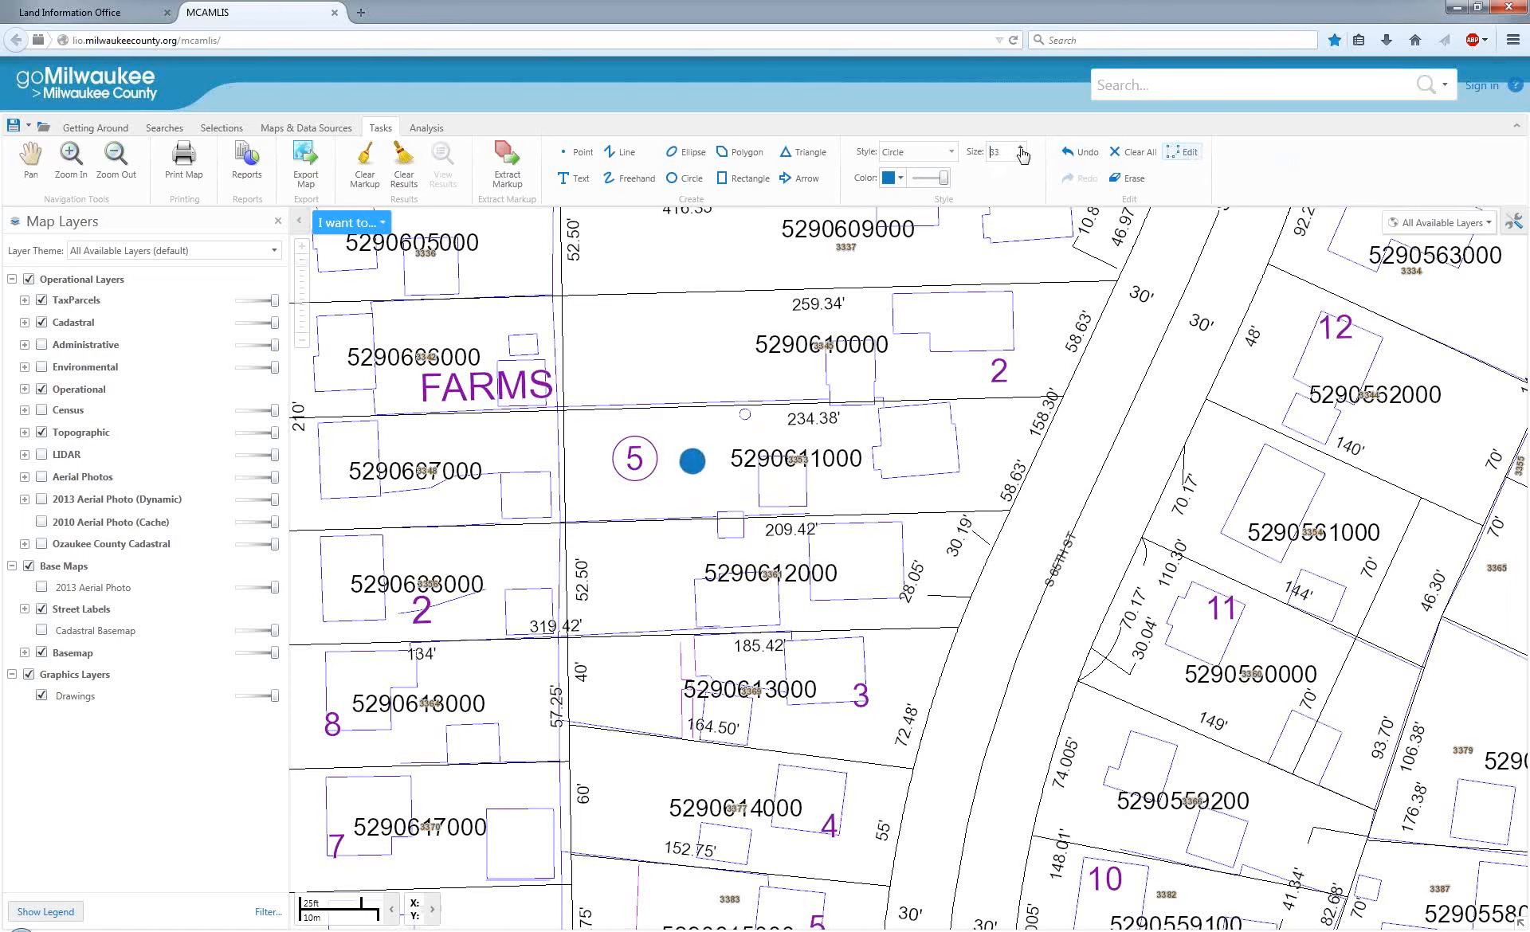
pyautogui.click(1021, 149)
pyautogui.click(1020, 149)
pyautogui.click(1021, 149)
pyautogui.click(1021, 149)
pyautogui.click(1020, 149)
pyautogui.click(1021, 149)
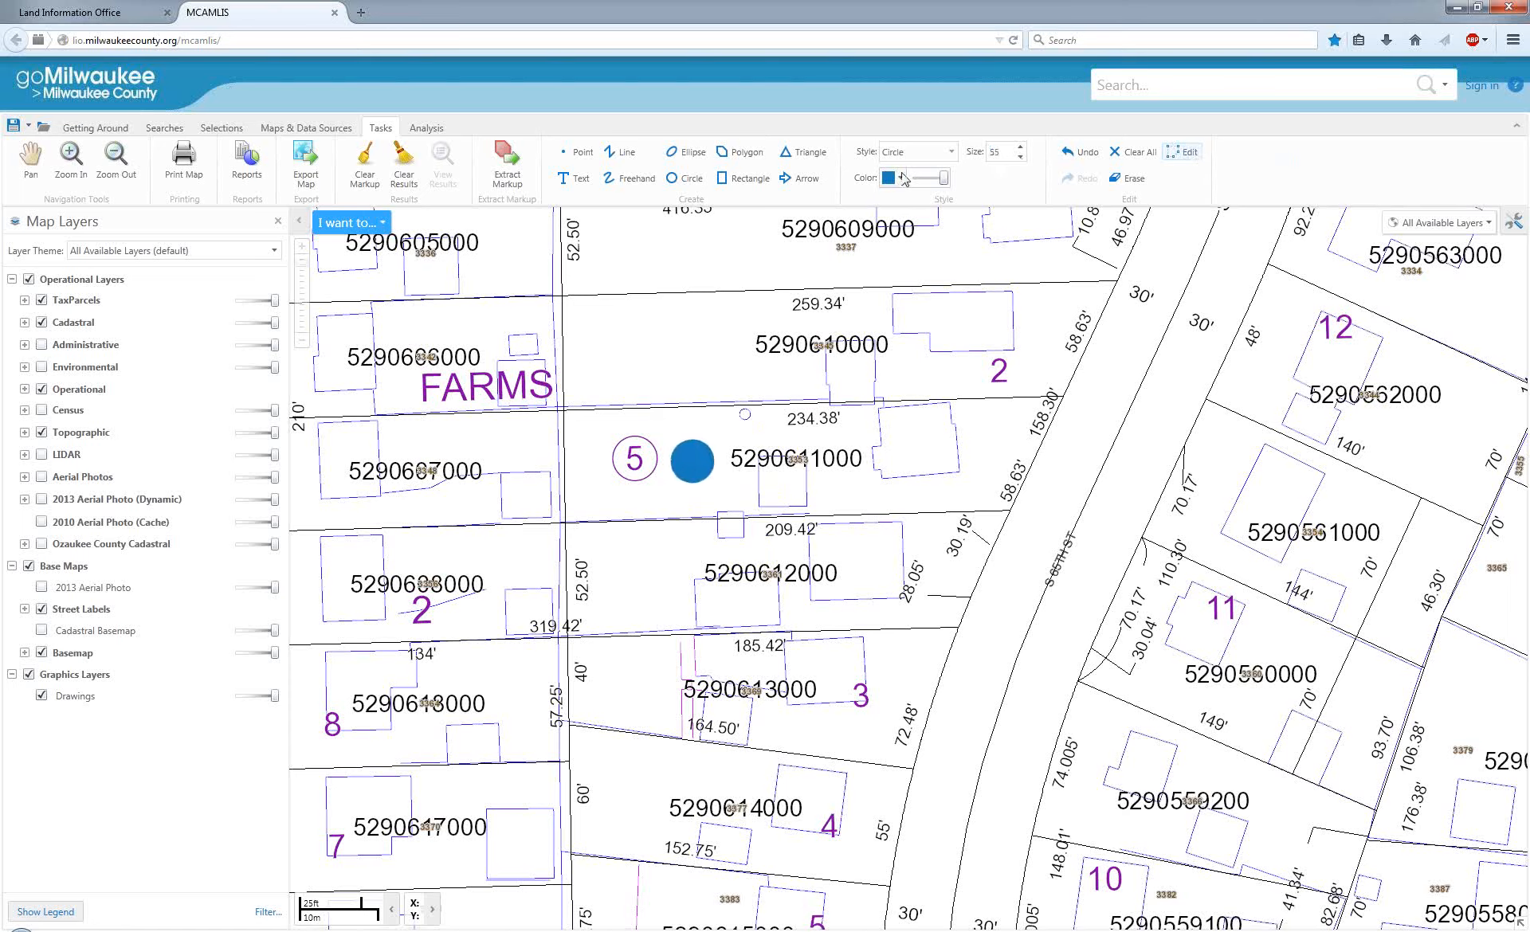
pyautogui.click(900, 177)
pyautogui.click(955, 216)
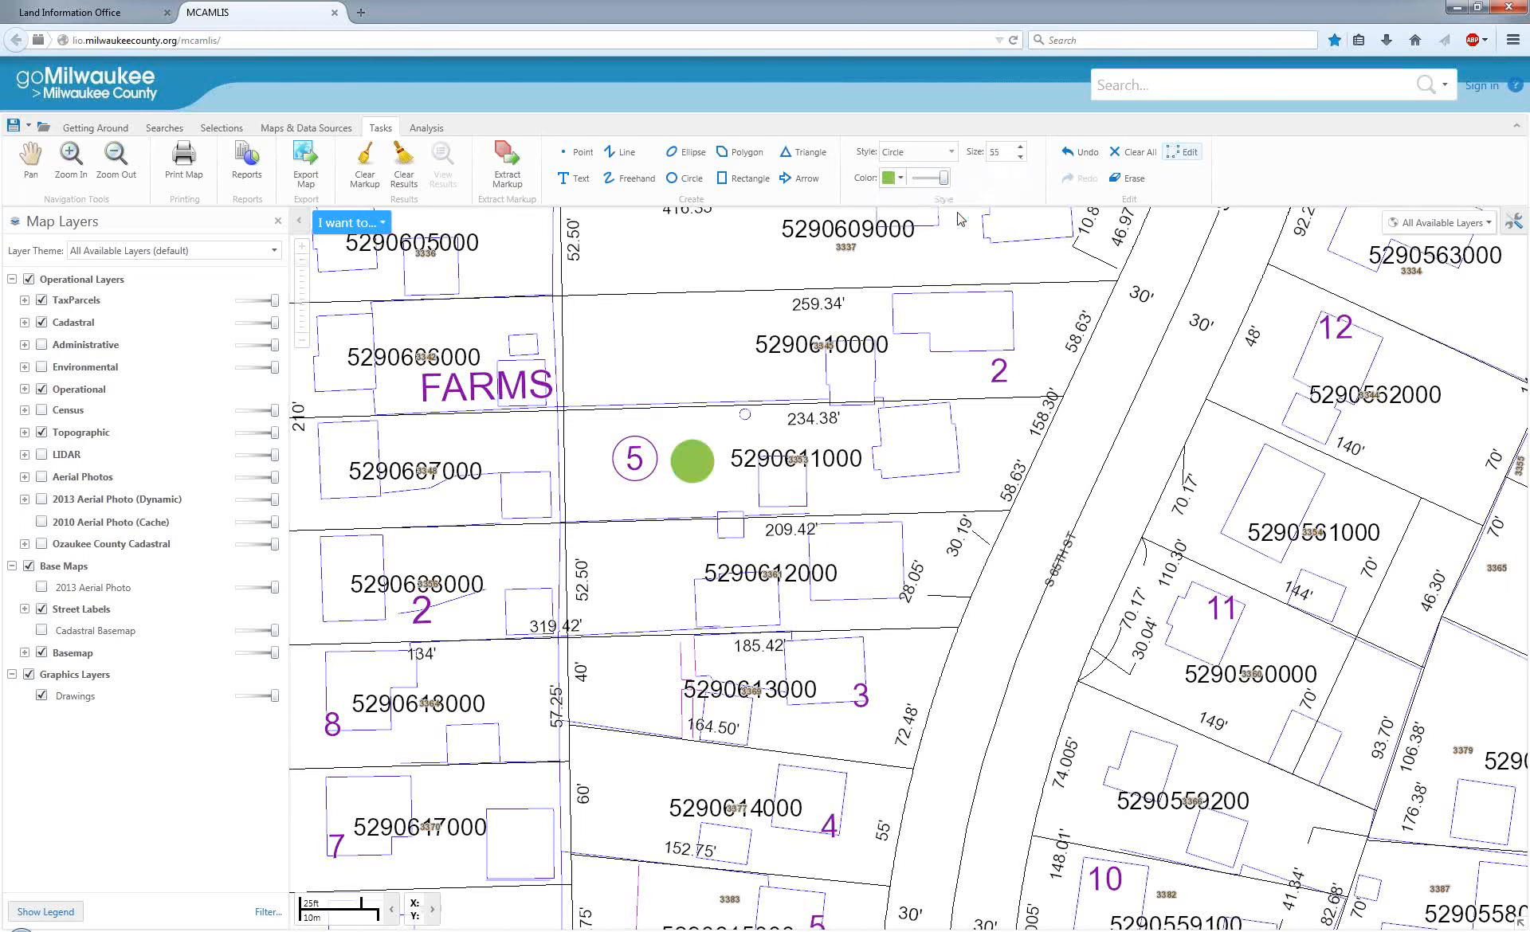
# Try the Cross, Diamond and Square styles on the point markup, return it to Circle and finish editing.
pyautogui.click(952, 153)
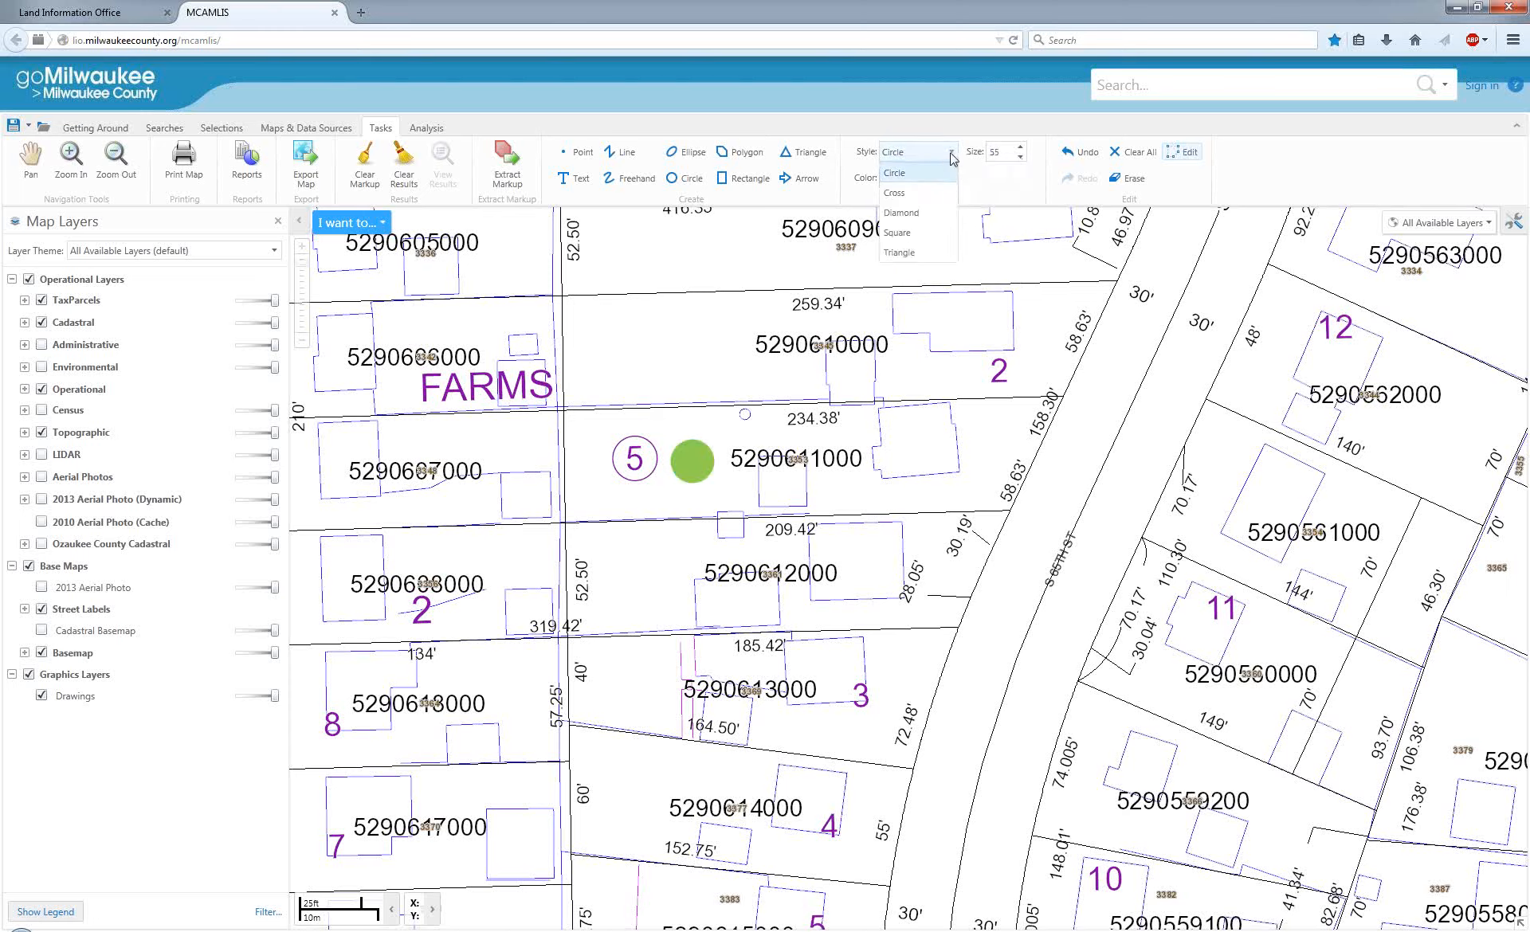
pyautogui.click(894, 193)
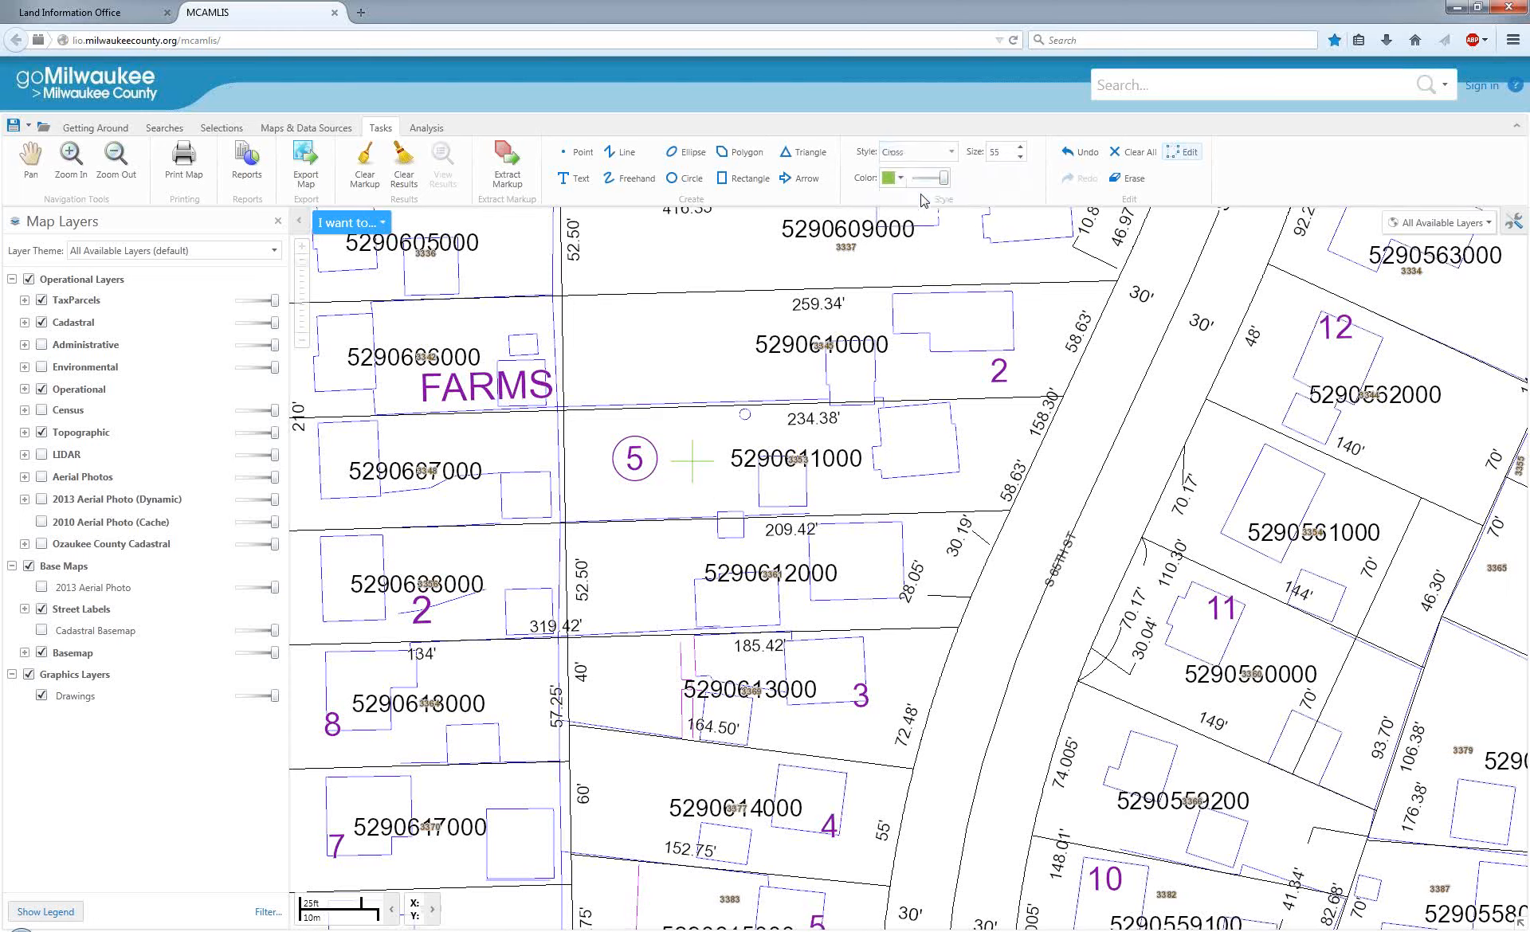
pyautogui.click(952, 154)
pyautogui.click(902, 212)
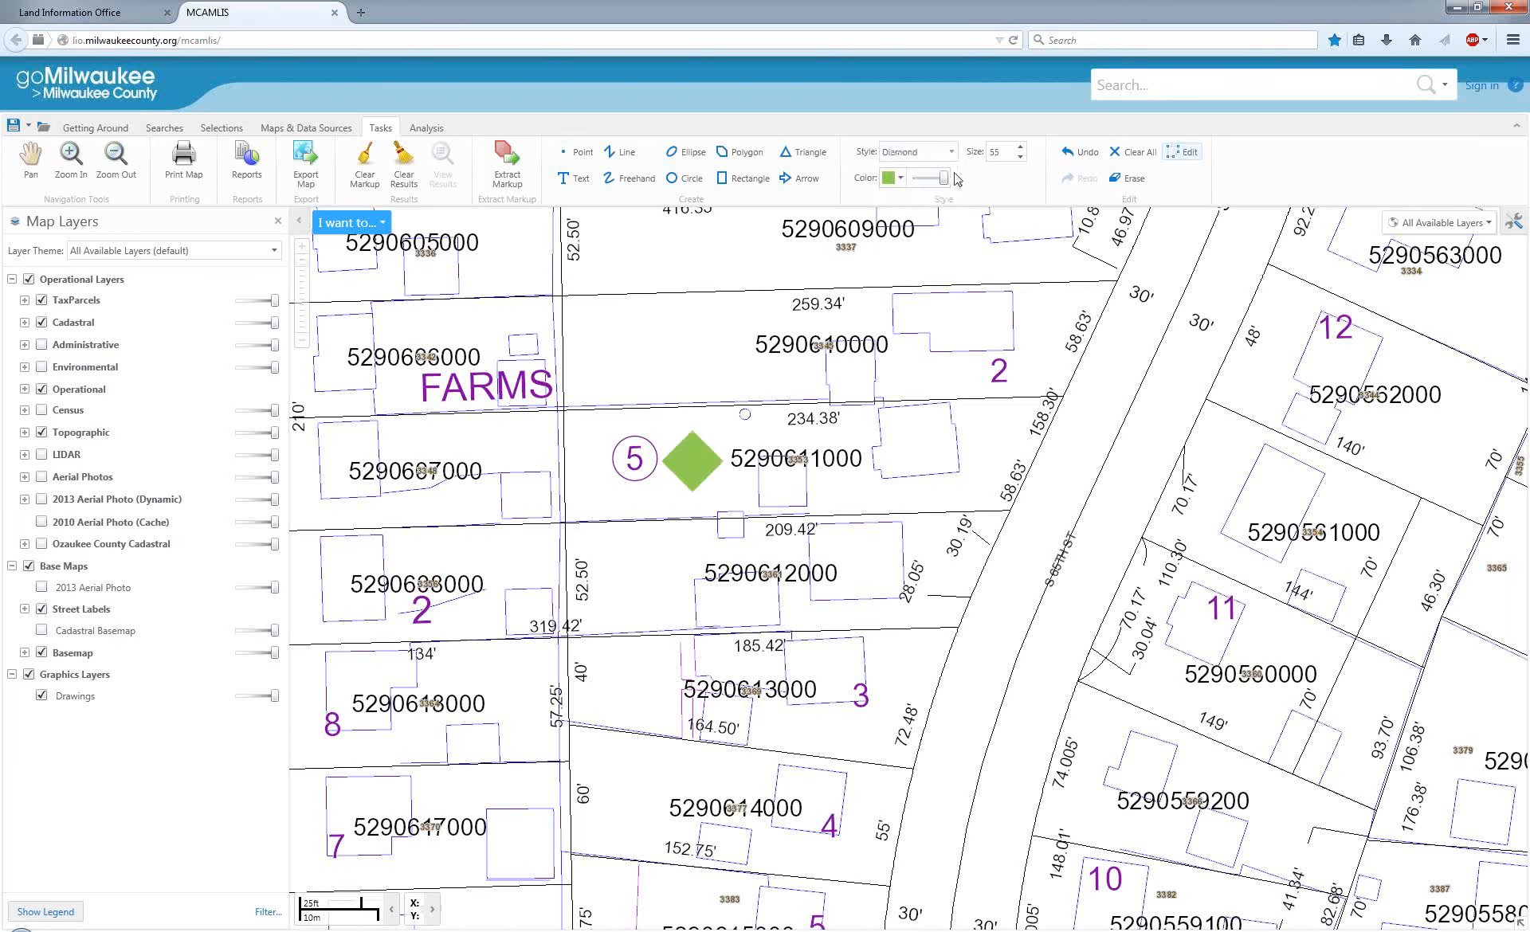
pyautogui.click(950, 152)
pyautogui.click(916, 233)
pyautogui.click(952, 153)
pyautogui.click(916, 203)
pyautogui.click(1170, 154)
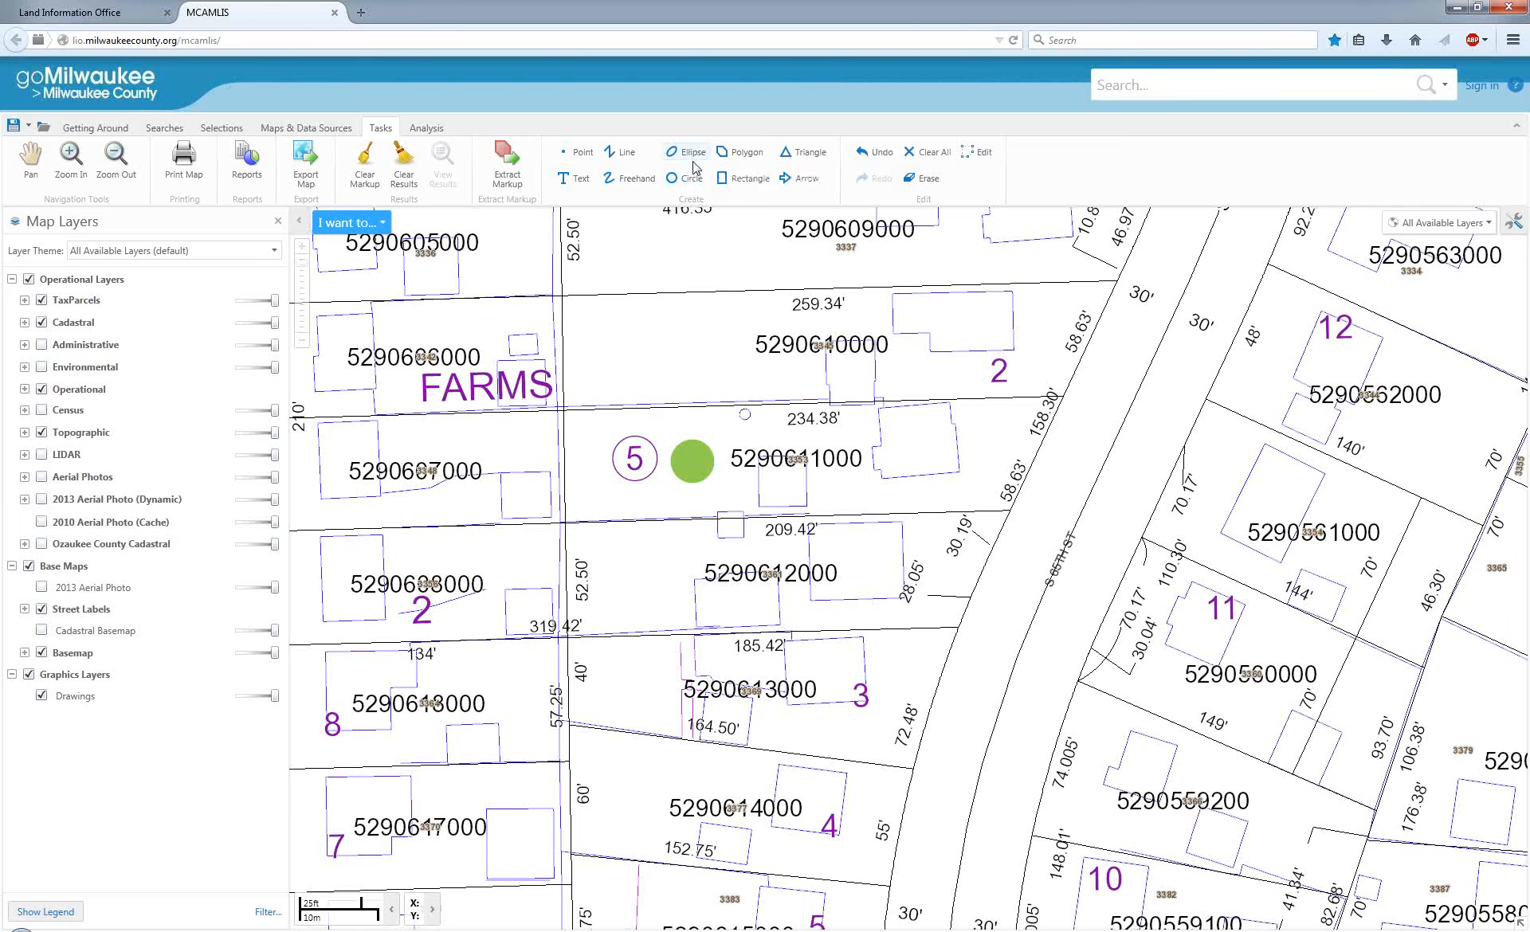
# Set up the Line markup tool with the Dash style, dark blue color and a thickness of 4.
pyautogui.click(620, 154)
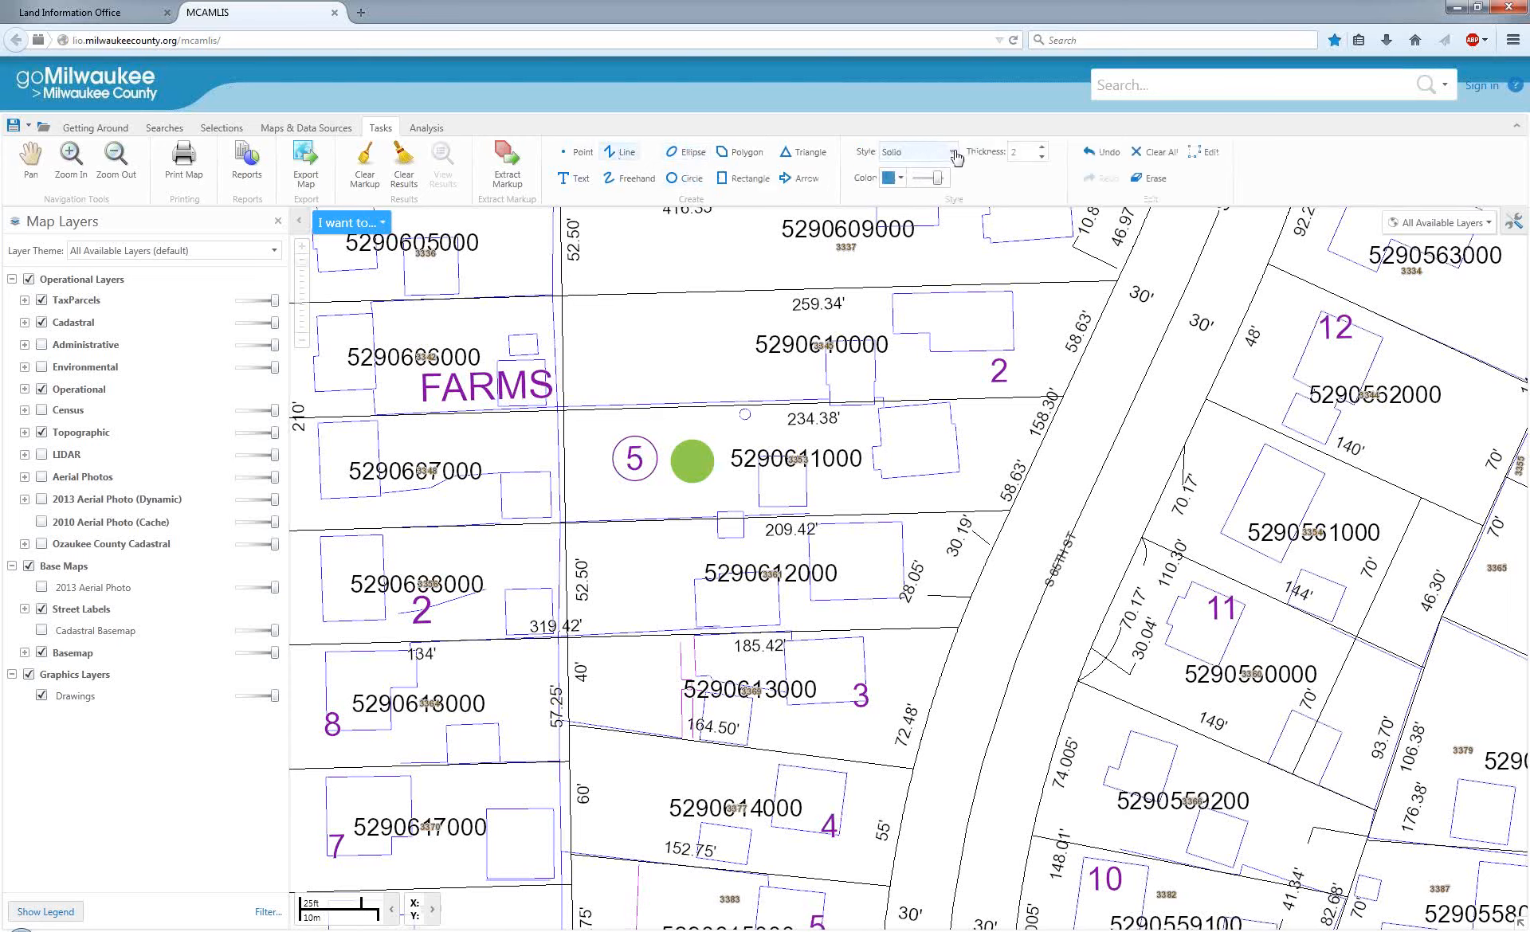
pyautogui.scroll(1, 685, 432)
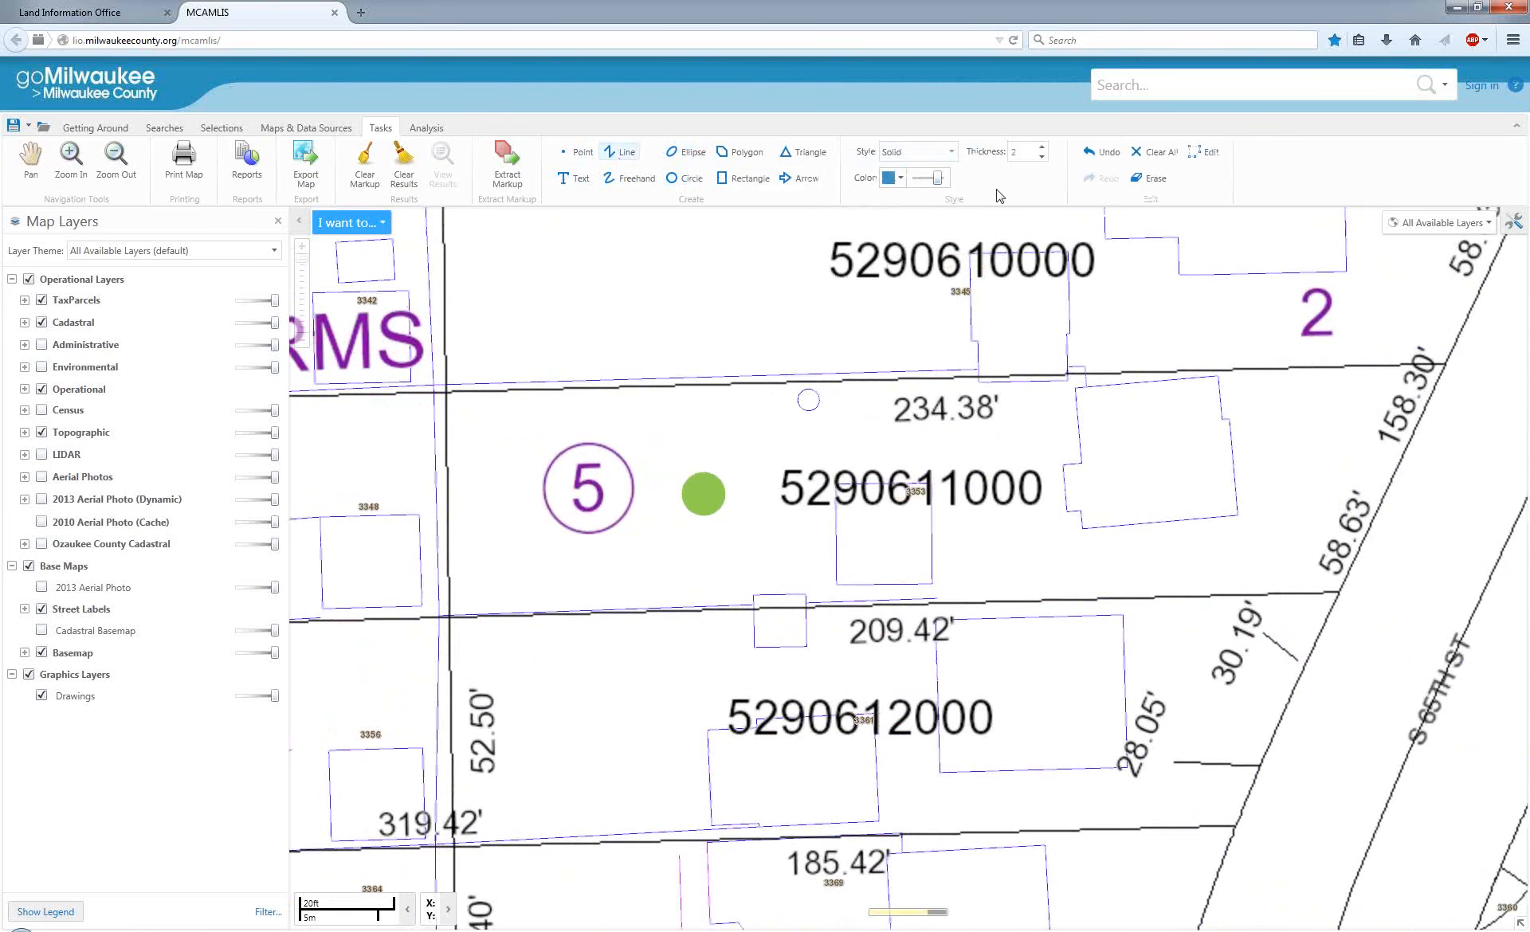
pyautogui.click(953, 153)
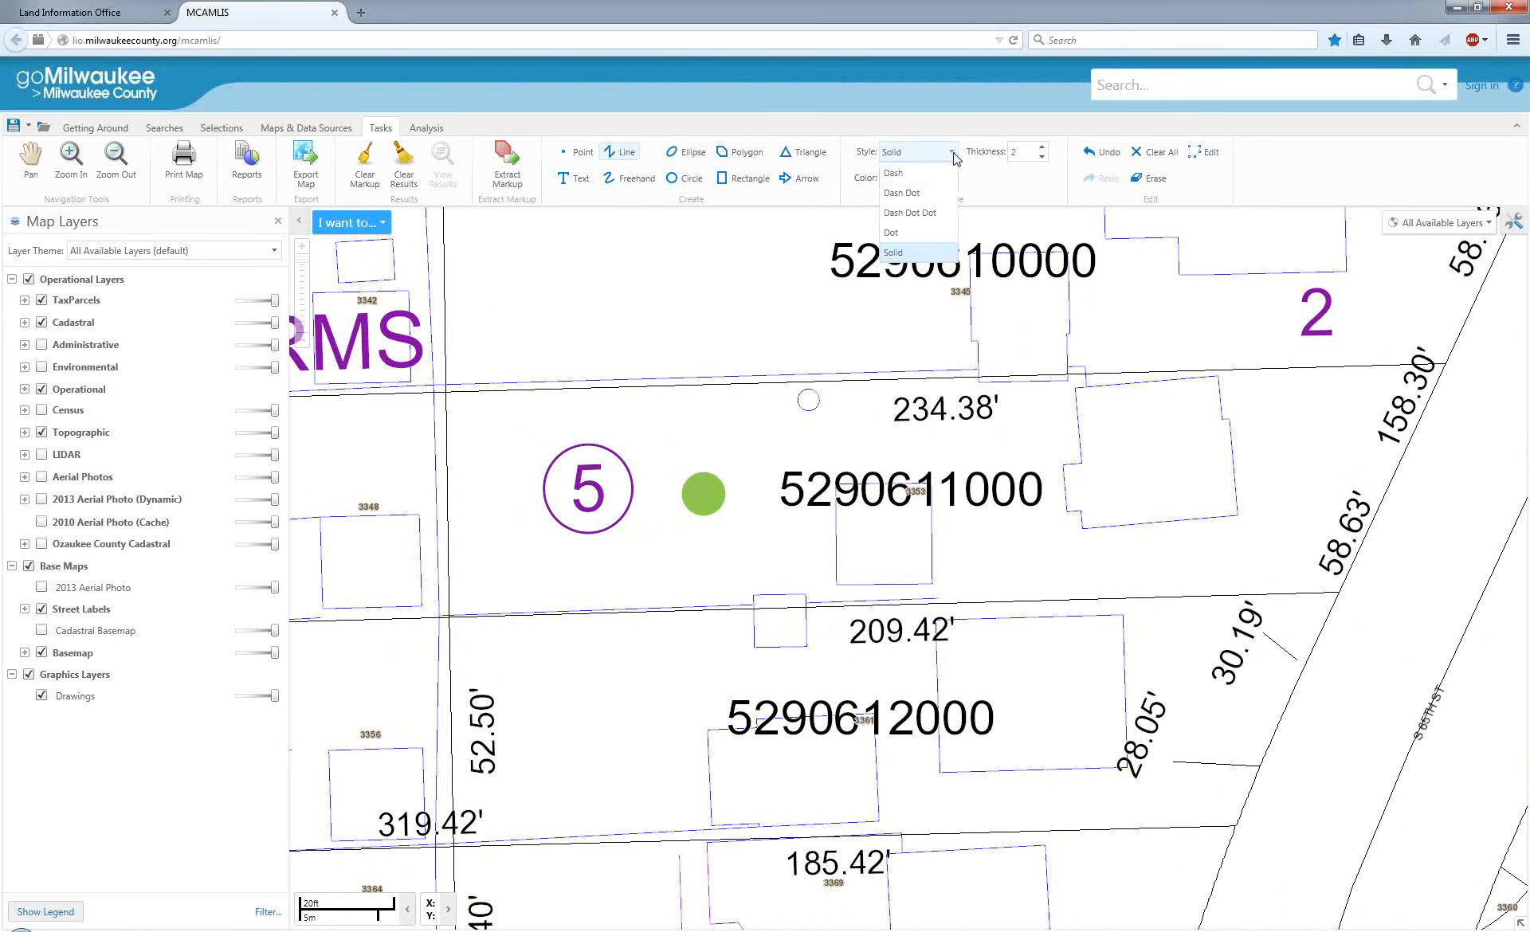
pyautogui.click(909, 173)
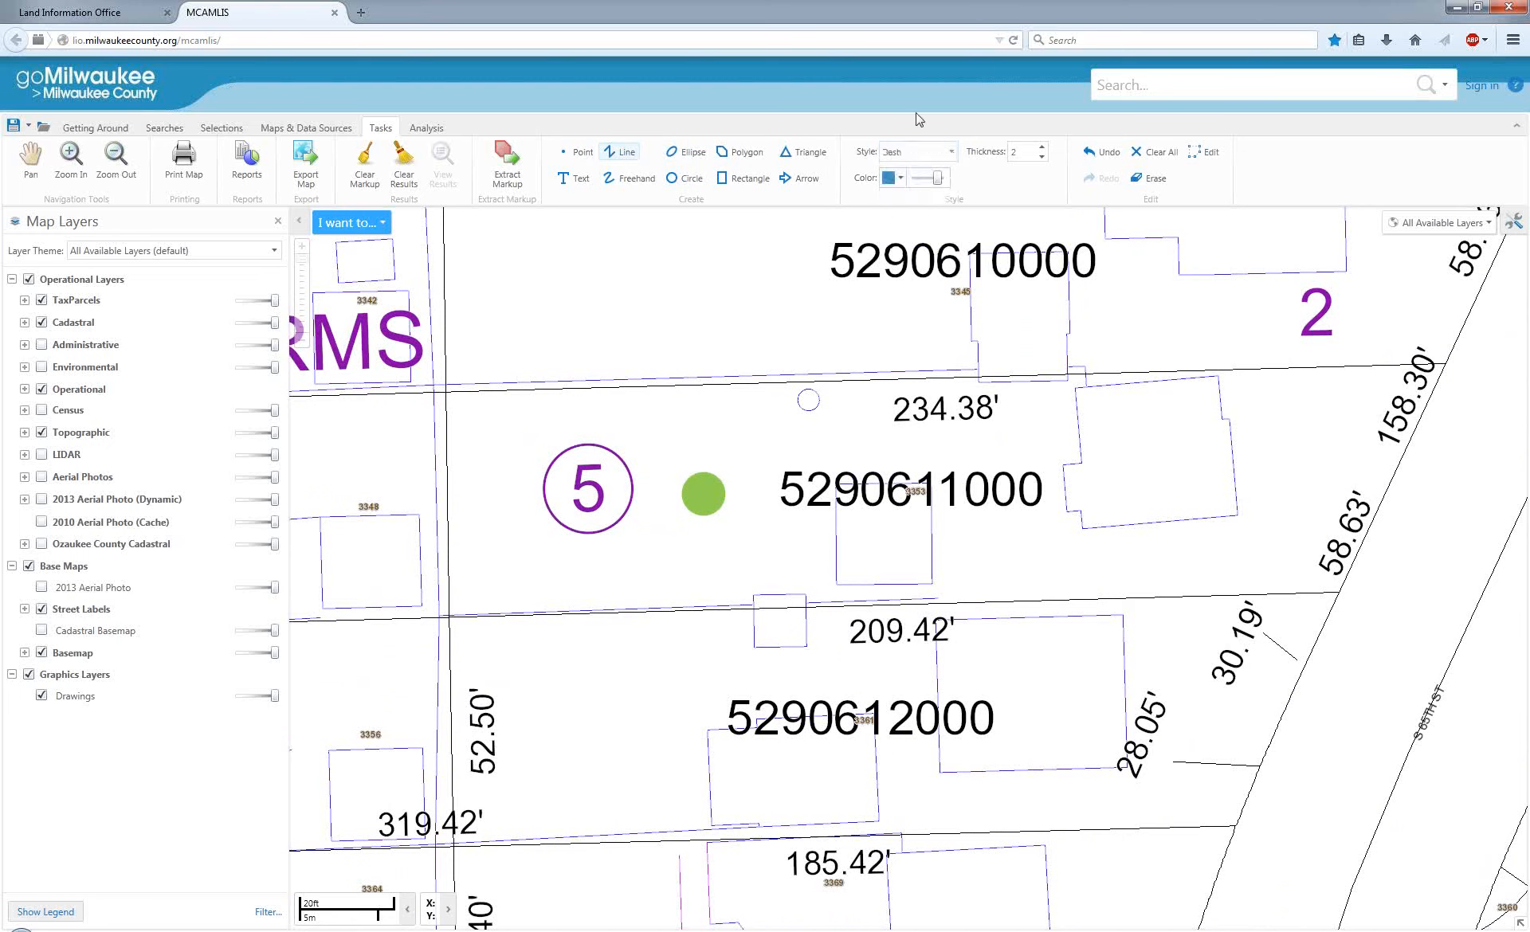
pyautogui.click(901, 179)
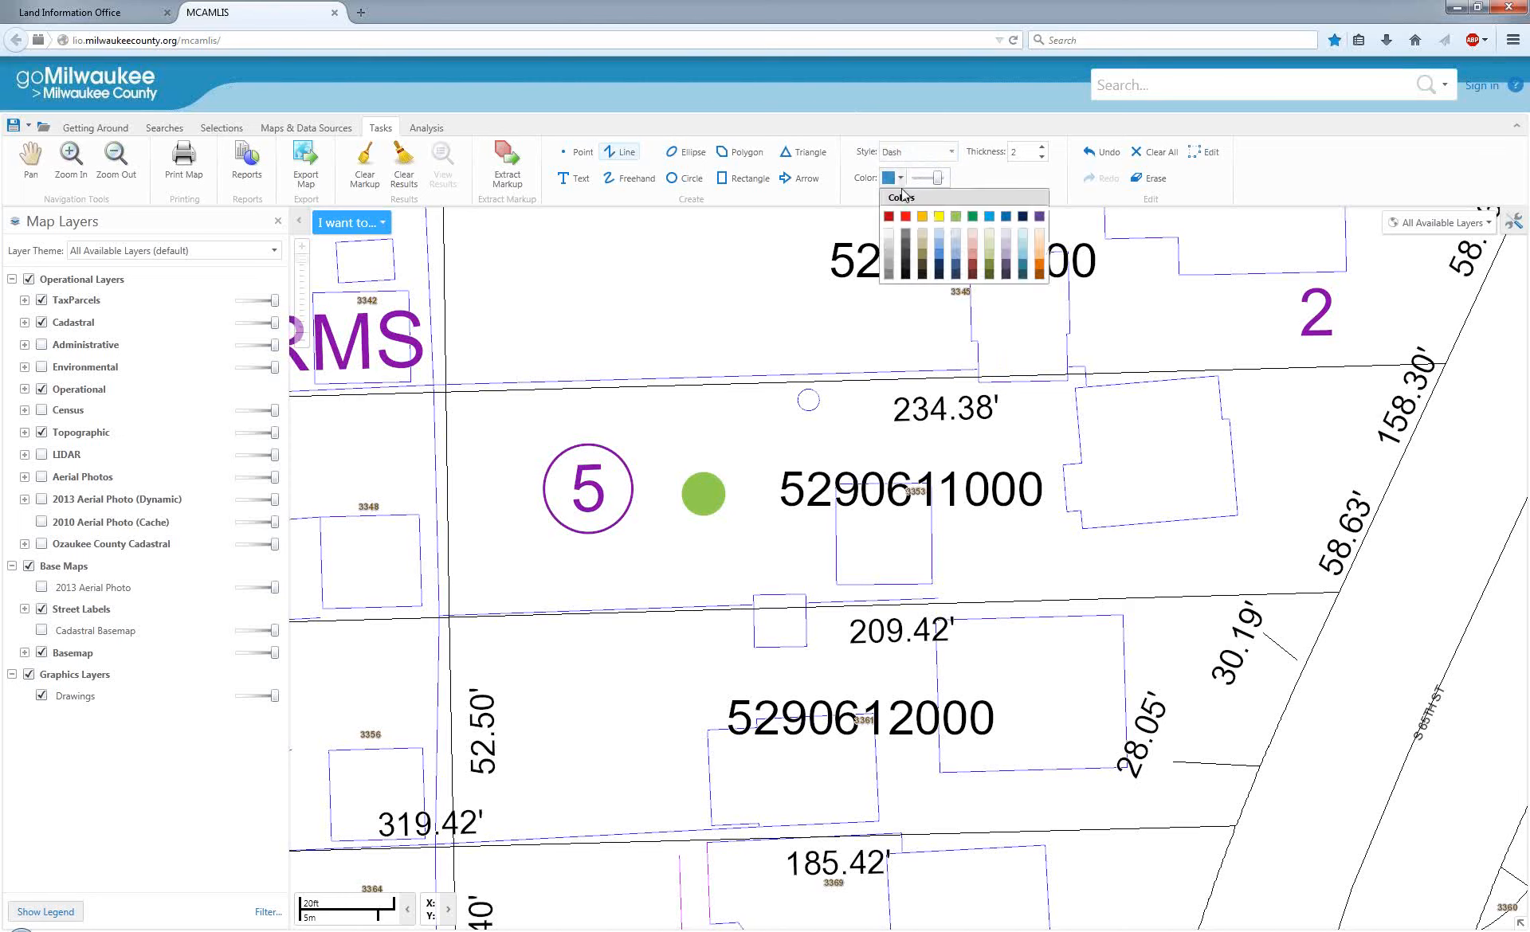
pyautogui.click(938, 266)
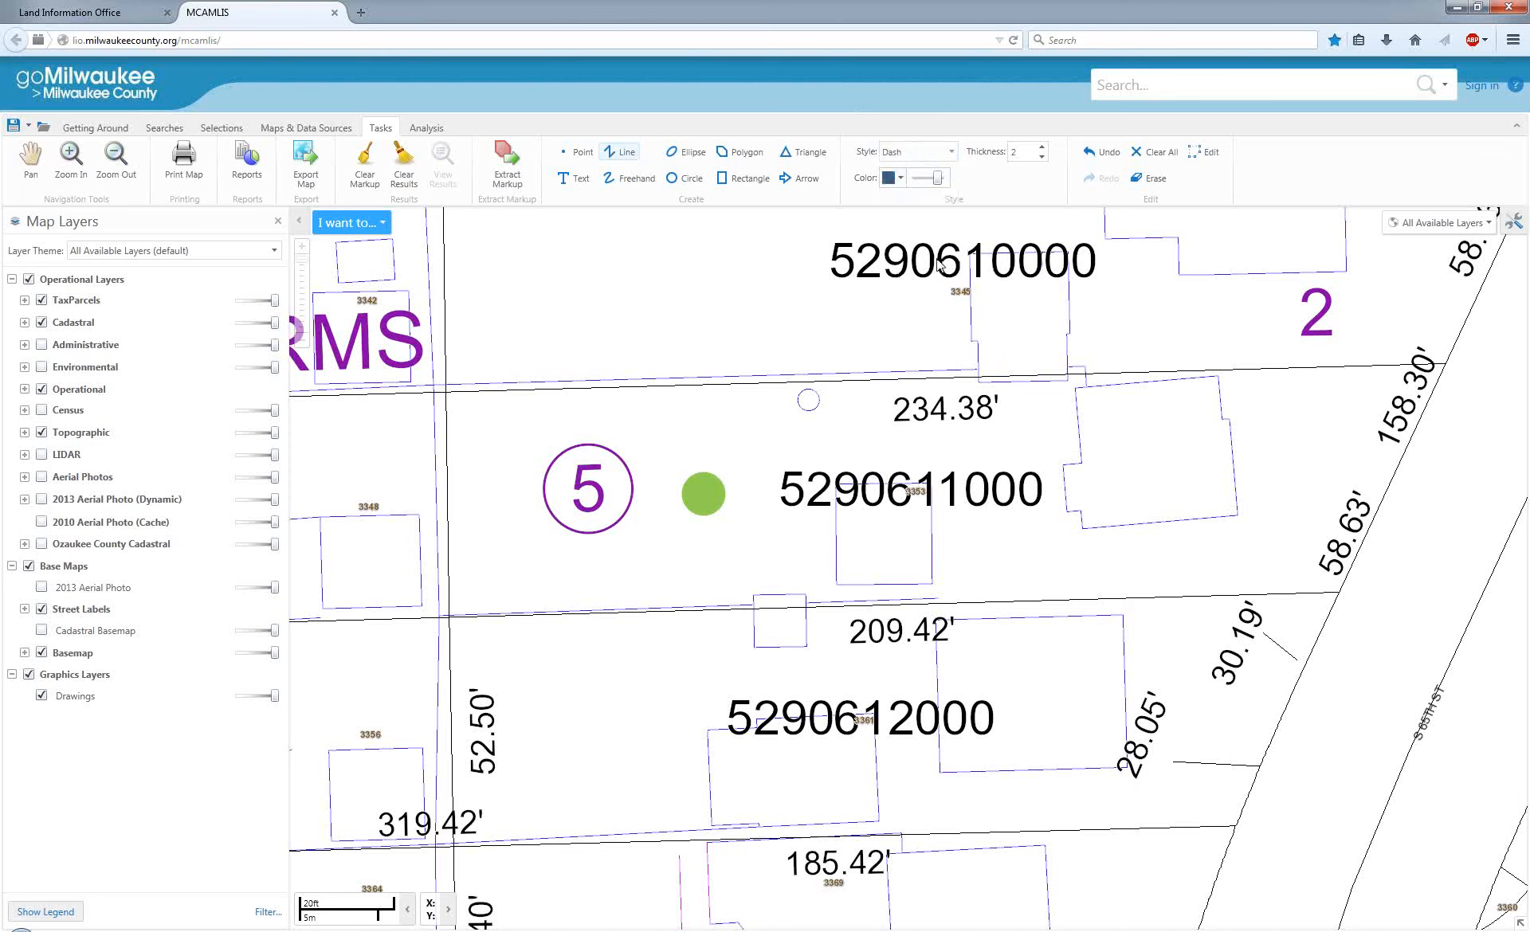
pyautogui.click(1041, 147)
# Draw the dashed line from the house along the parcel's north, west and south boundaries and back to the house.
pyautogui.moveTo(1070, 387)
pyautogui.mouseDown()
pyautogui.moveTo(833, 388)
pyautogui.moveTo(549, 434)
pyautogui.moveTo(542, 450)
pyautogui.moveTo(522, 423)
pyautogui.moveTo(449, 399)
pyautogui.moveTo(606, 498)
pyautogui.moveTo(591, 394)
pyautogui.moveTo(570, 408)
pyautogui.moveTo(582, 427)
pyautogui.moveTo(699, 492)
pyautogui.moveTo(765, 476)
pyautogui.moveTo(710, 494)
pyautogui.mouseUp()
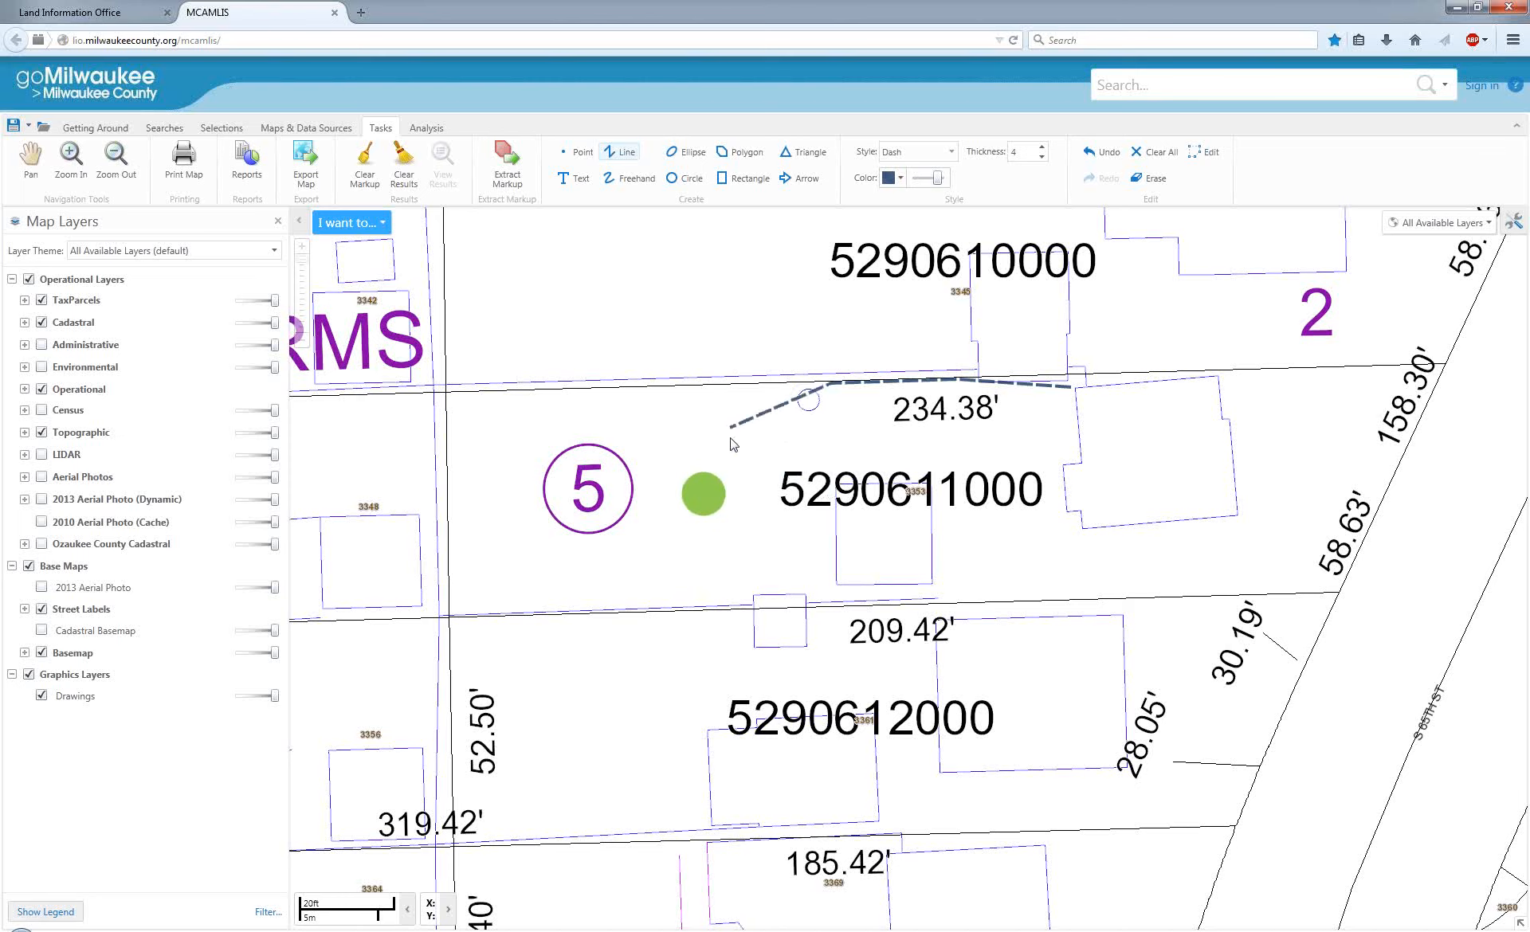
pyautogui.doubleClick(703, 491)
pyautogui.doubleClick(632, 411)
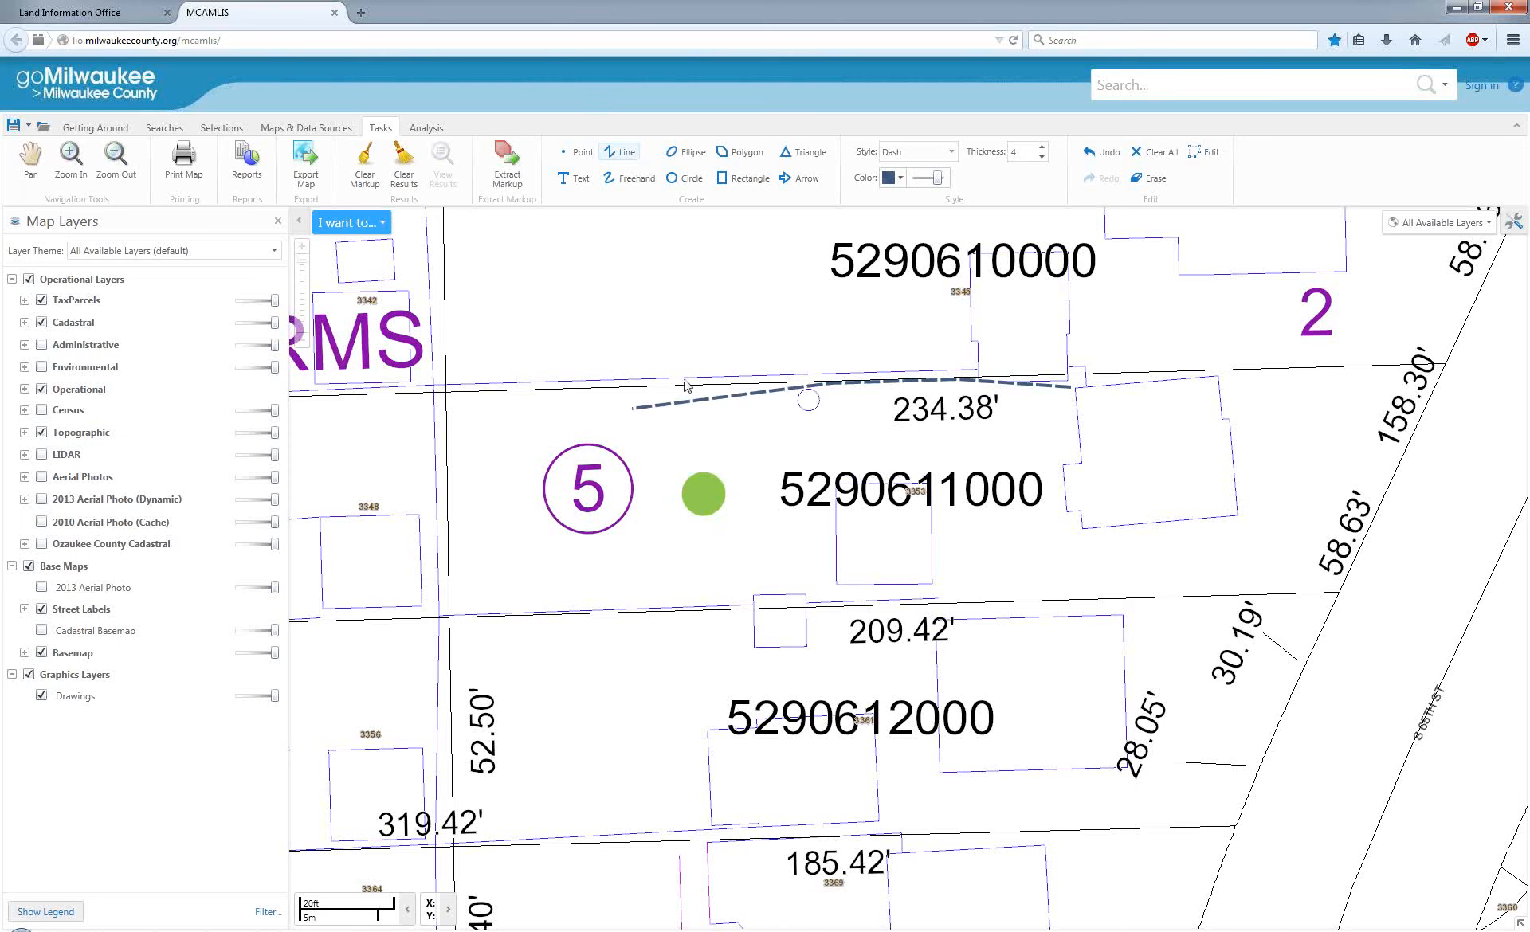
pyautogui.click(446, 395)
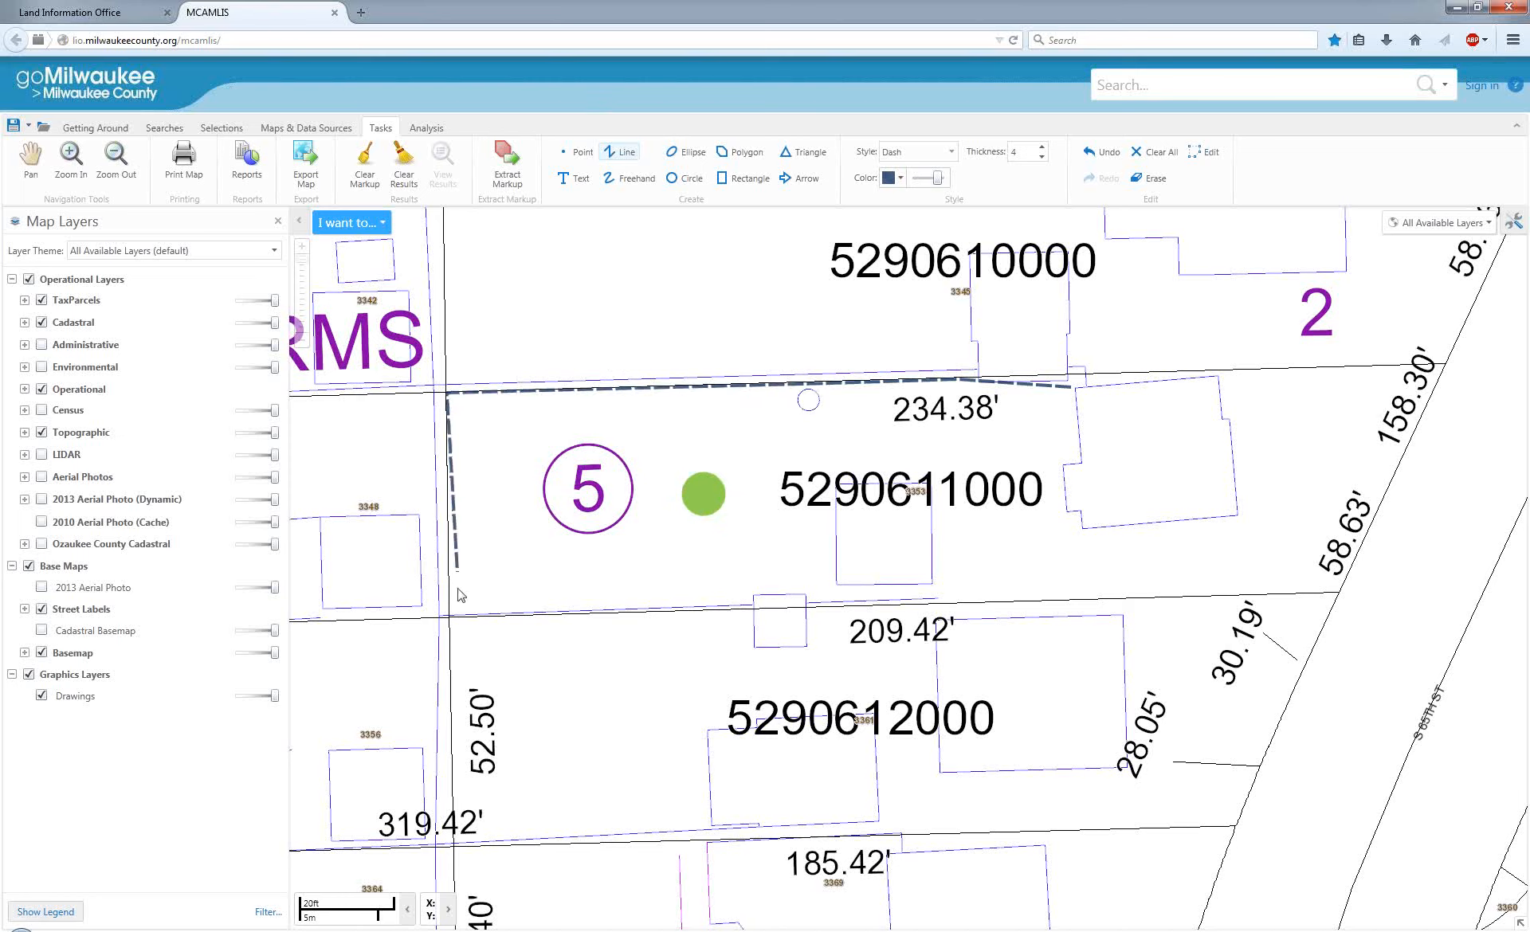
pyautogui.click(451, 617)
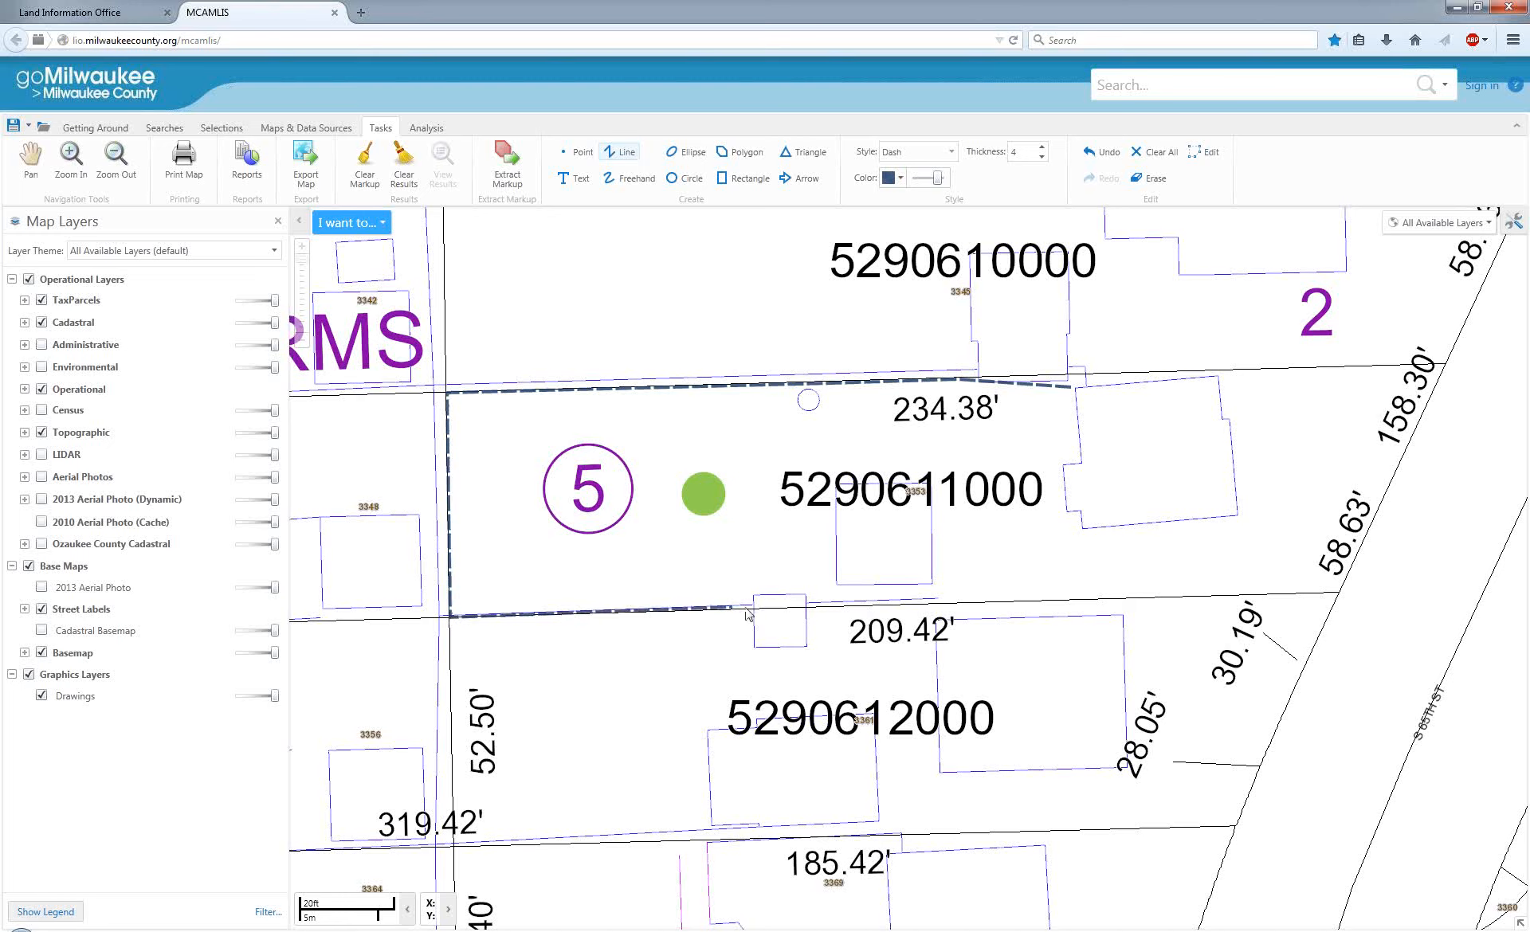
pyautogui.click(1097, 595)
pyautogui.doubleClick(1094, 533)
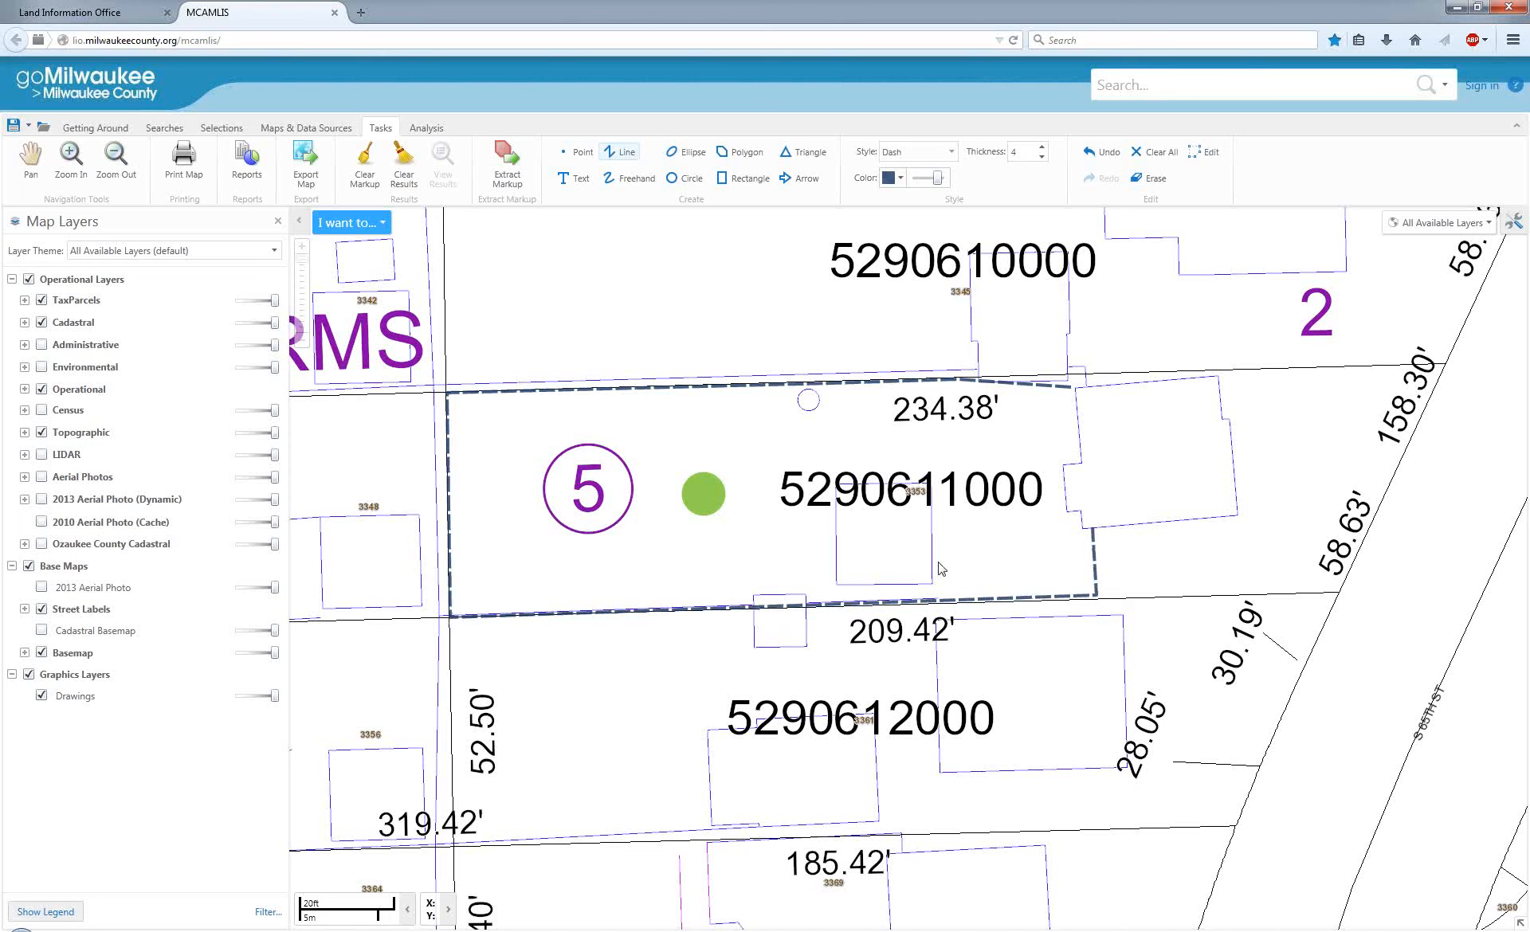
# Set up the Polygon markup tool with a dark brown border, tan fill and a thickness of 4.
pyautogui.click(729, 182)
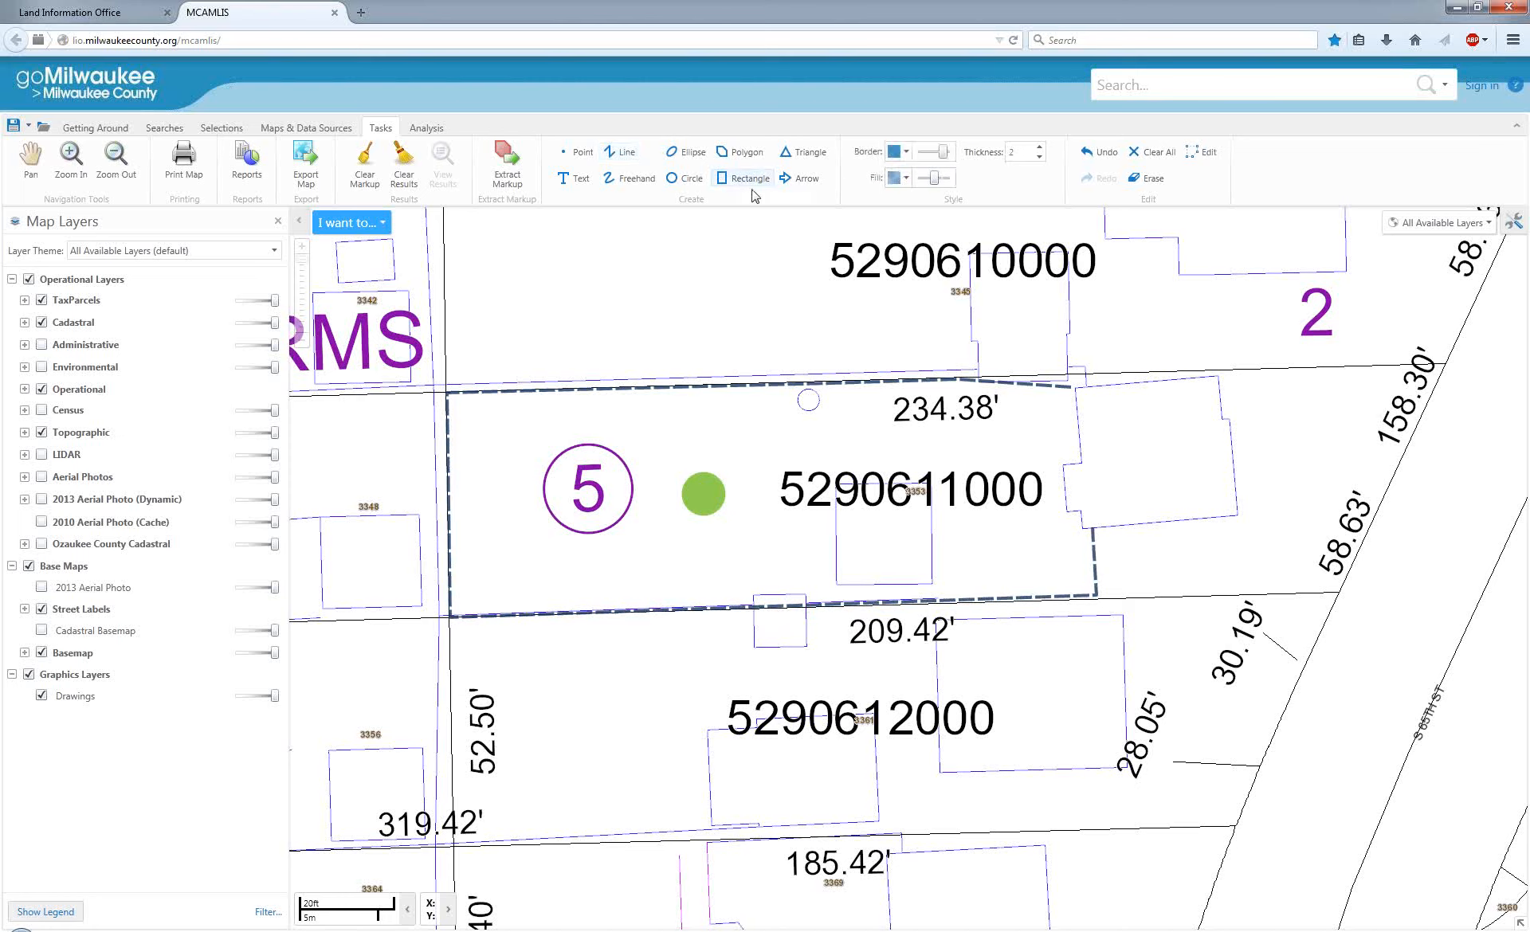
pyautogui.click(741, 151)
pyautogui.click(908, 153)
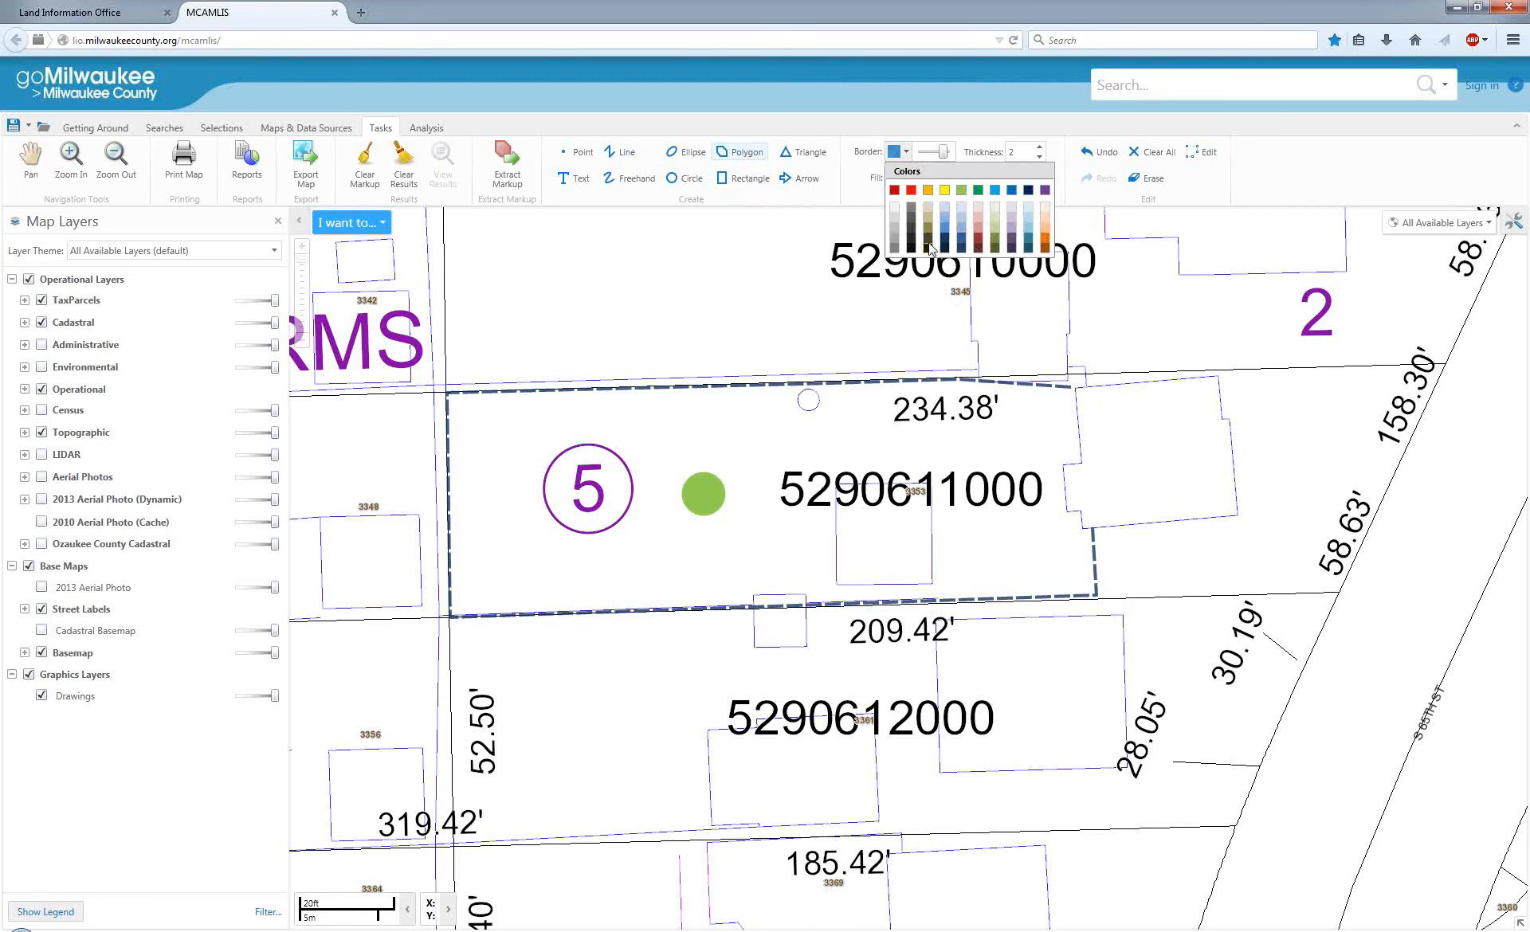
pyautogui.click(928, 245)
pyautogui.click(907, 179)
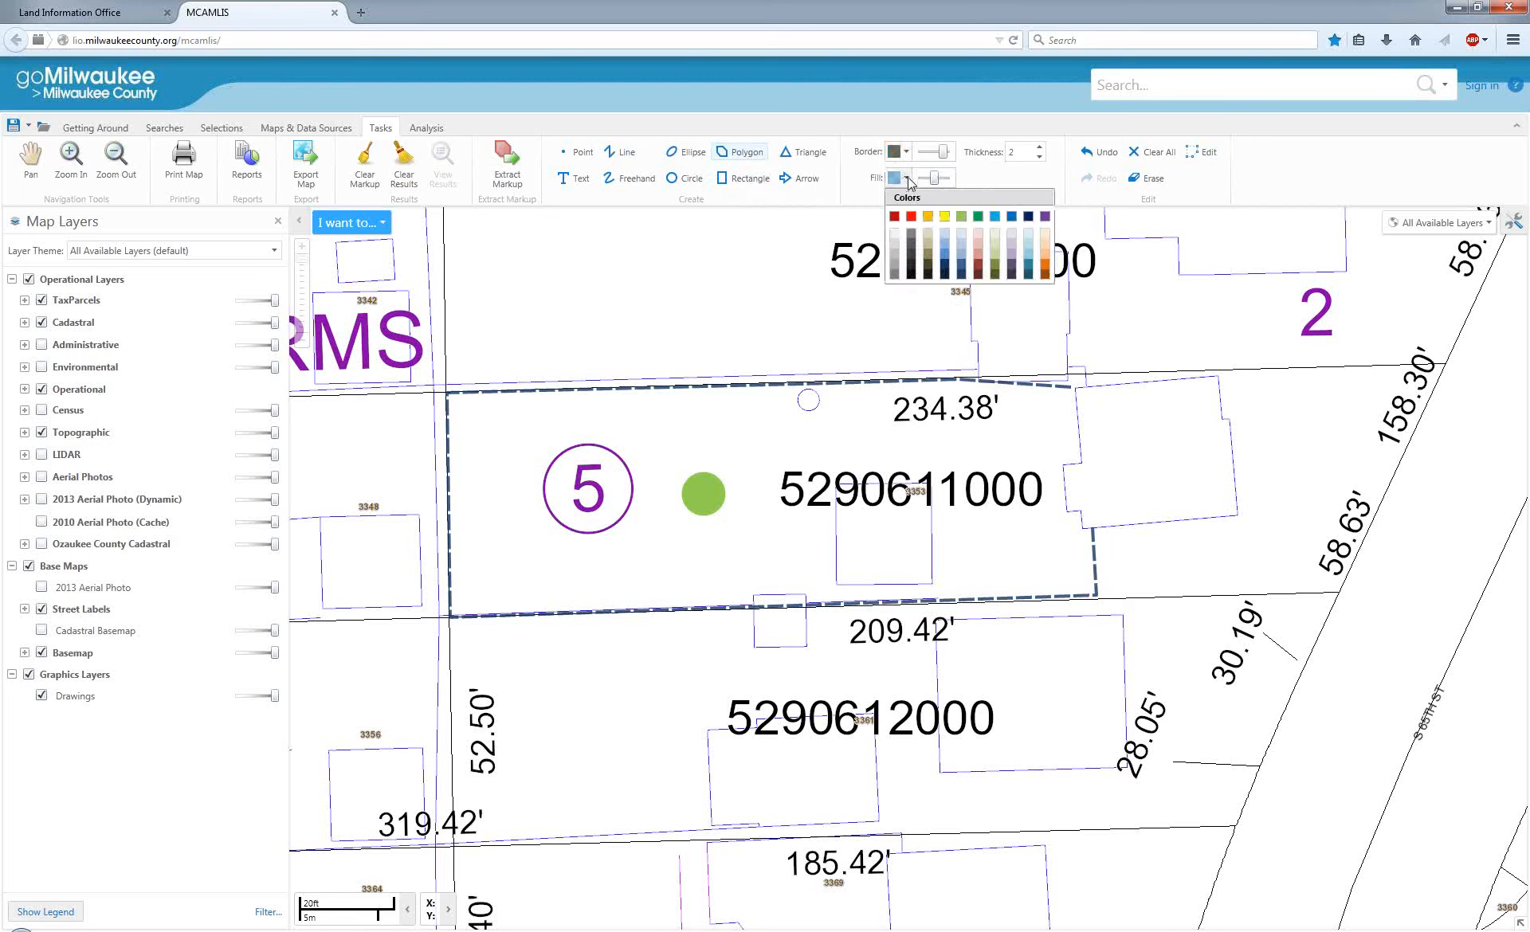
pyautogui.click(930, 255)
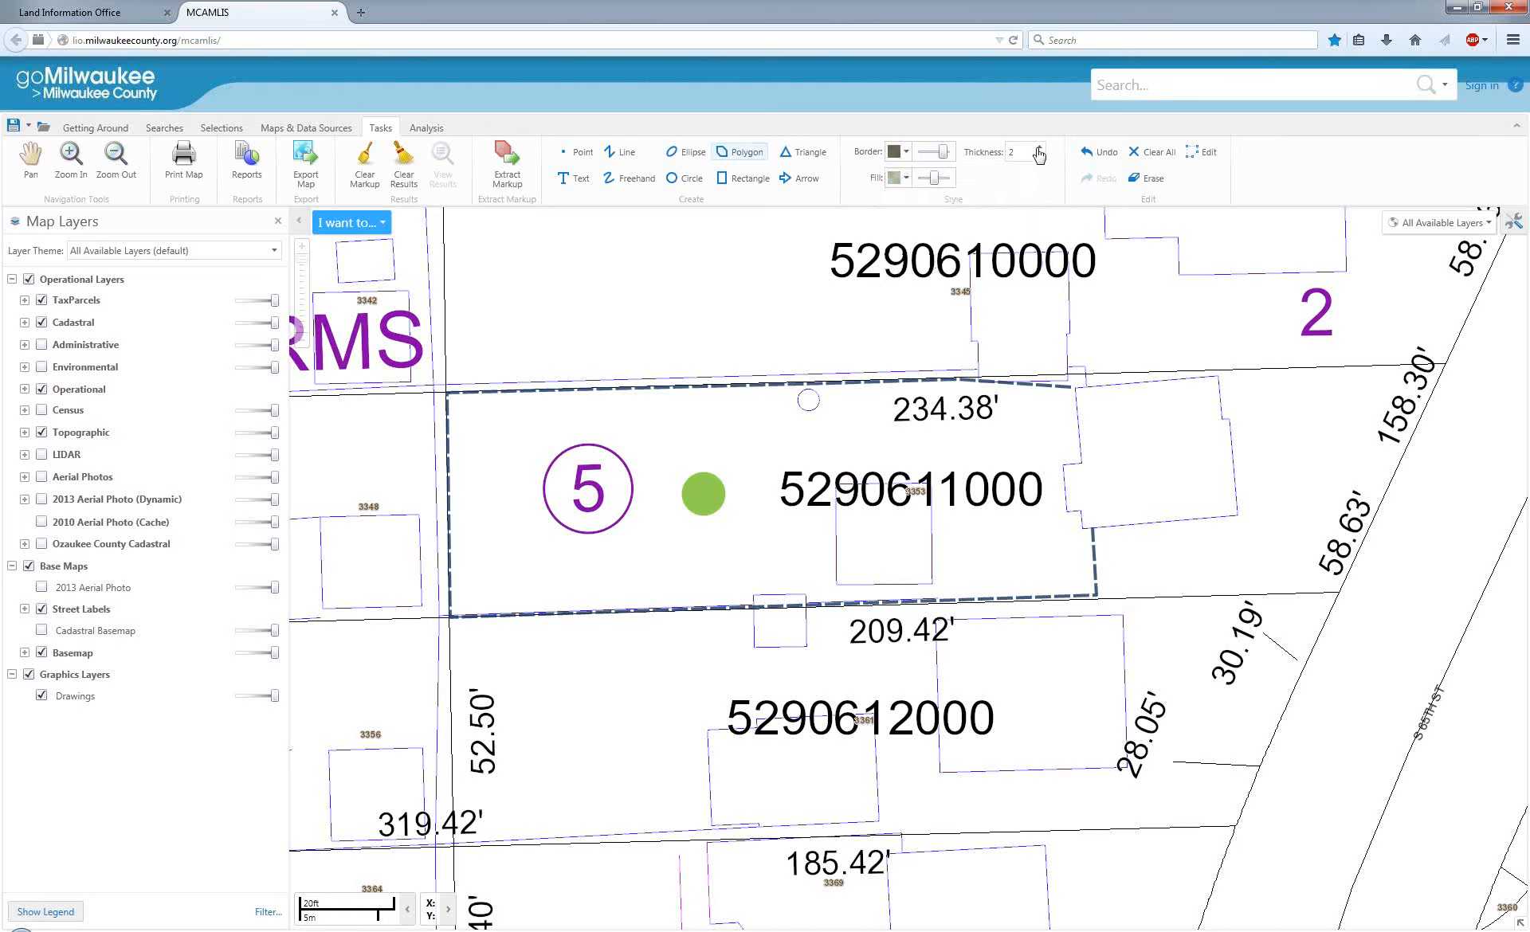
# Draw a four-sided deck polygon against the west side of the house on the eastern part of the parcel.
pyautogui.click(1061, 466)
pyautogui.click(1058, 423)
pyautogui.doubleClick(958, 444)
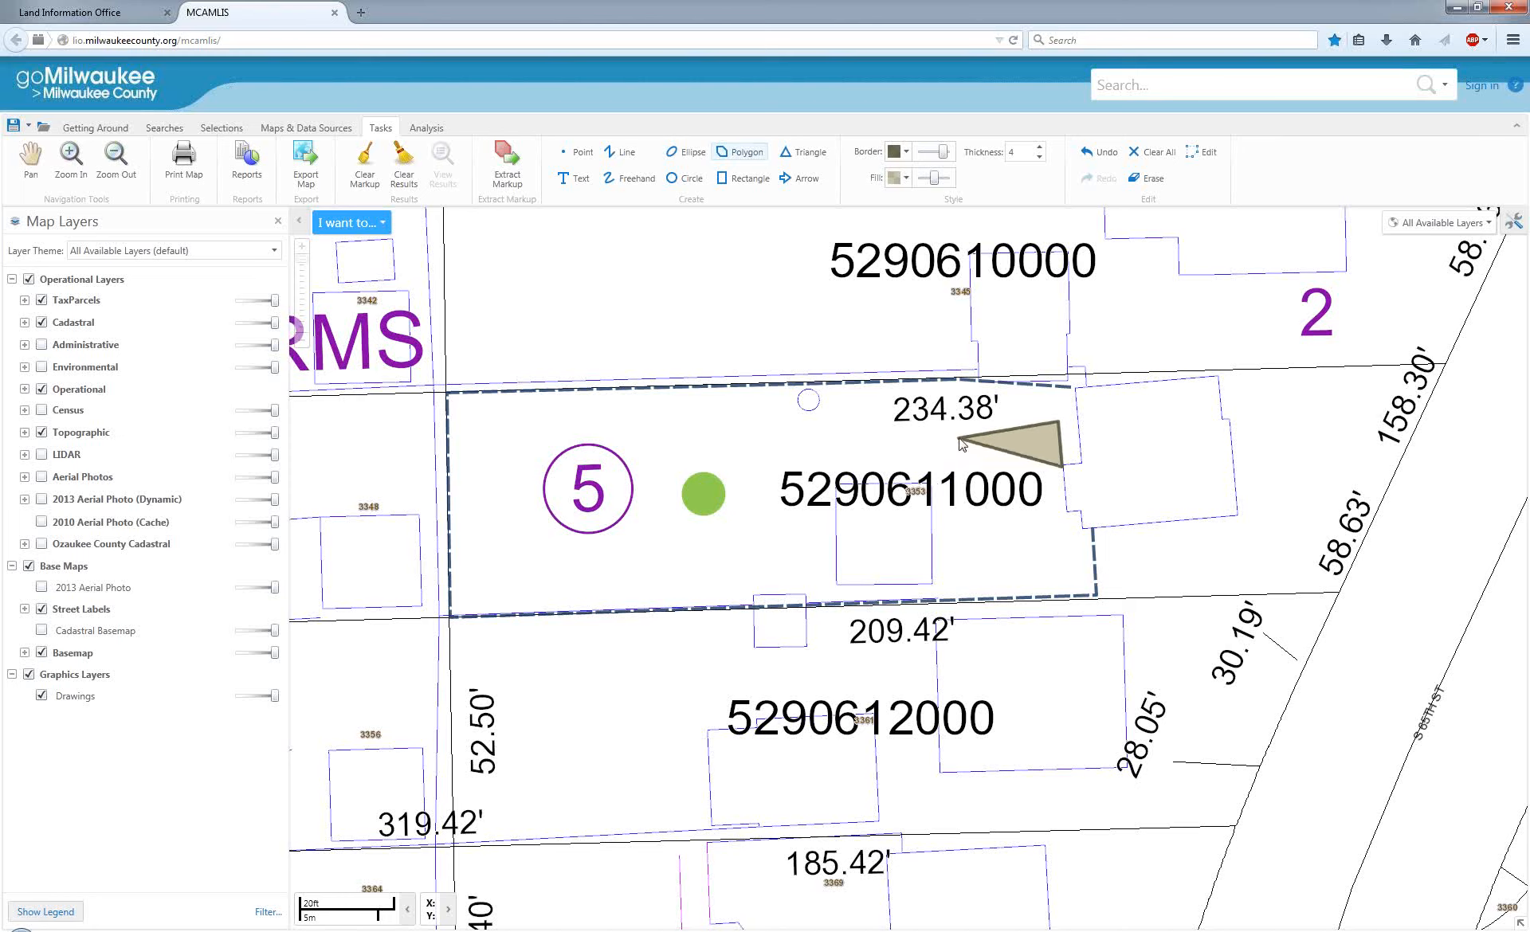
pyautogui.click(961, 436)
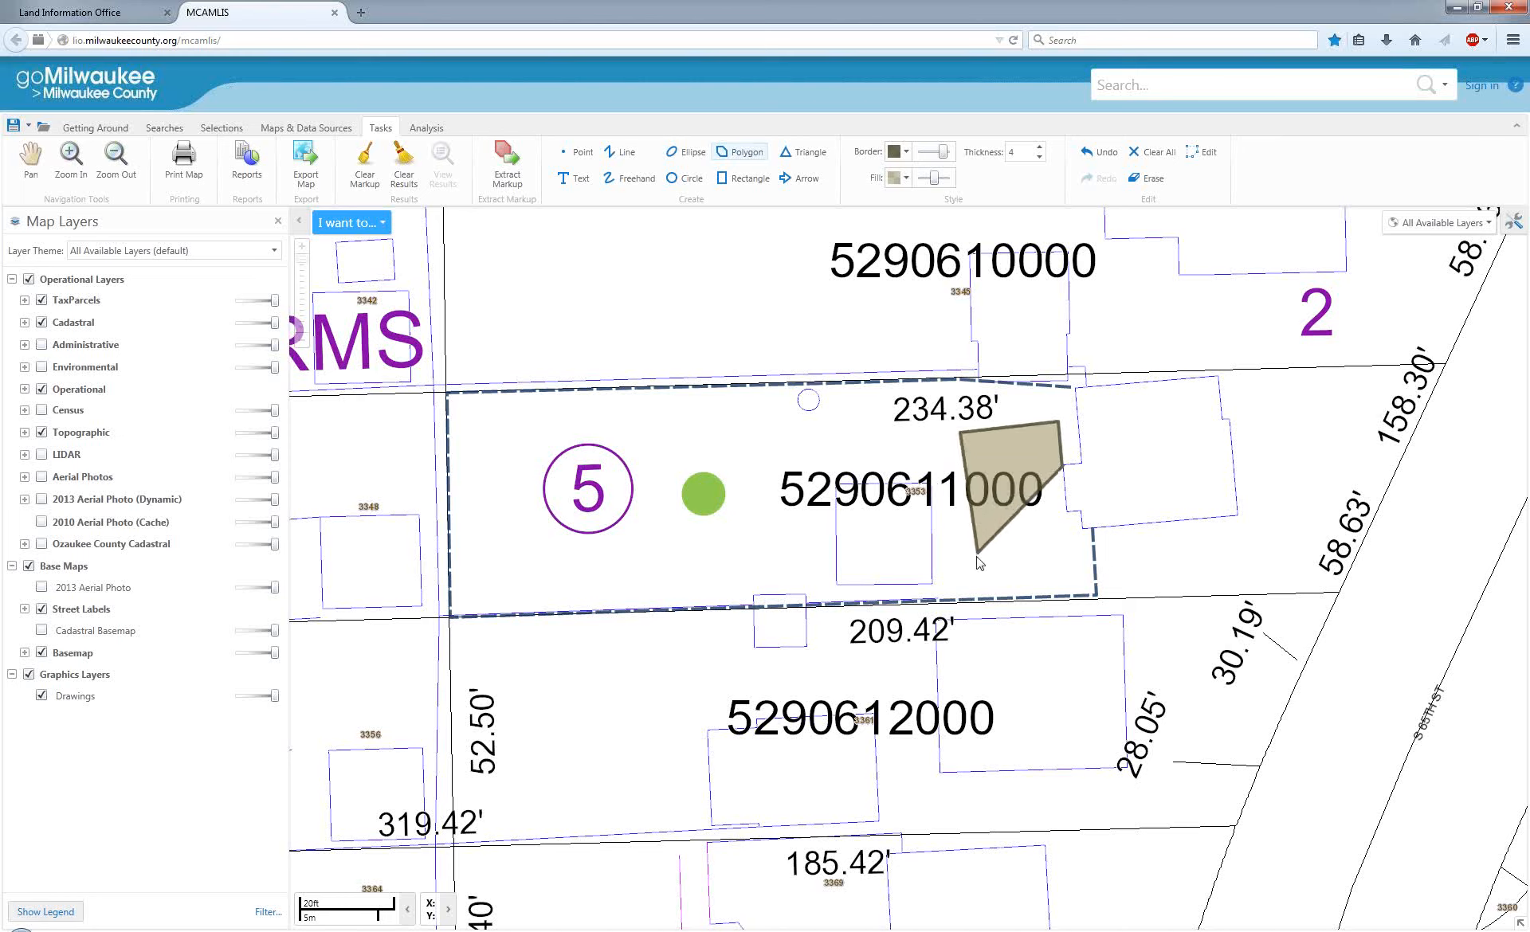
pyautogui.click(970, 561)
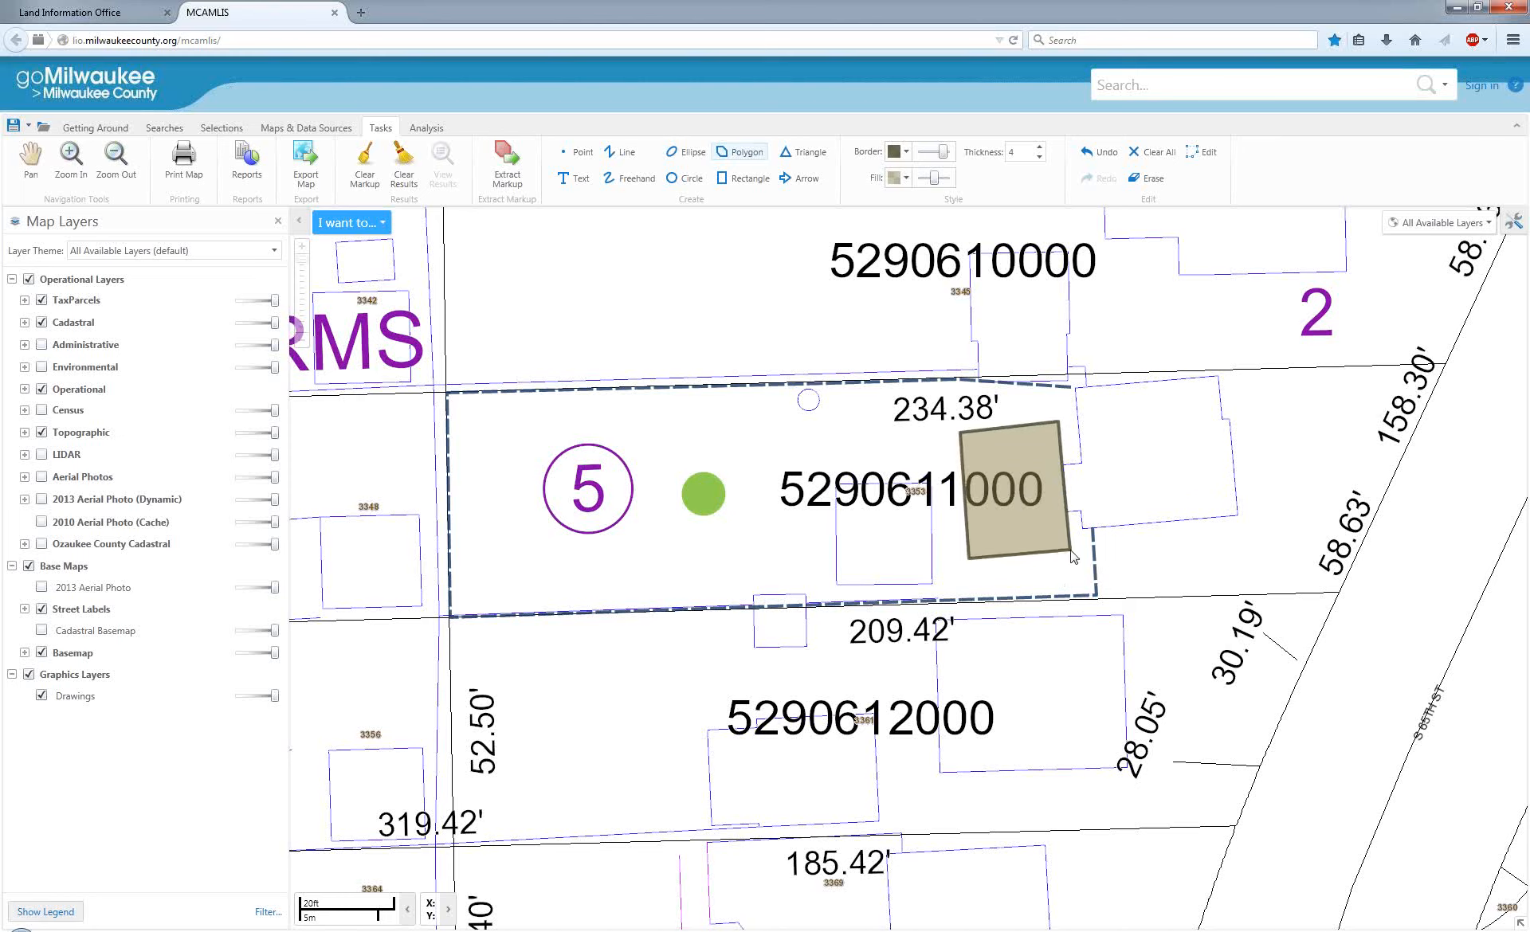
pyautogui.doubleClick(1072, 555)
# Add the text "Deck" in Arial Black on the upper part of the deck polygon.
pyautogui.click(593, 181)
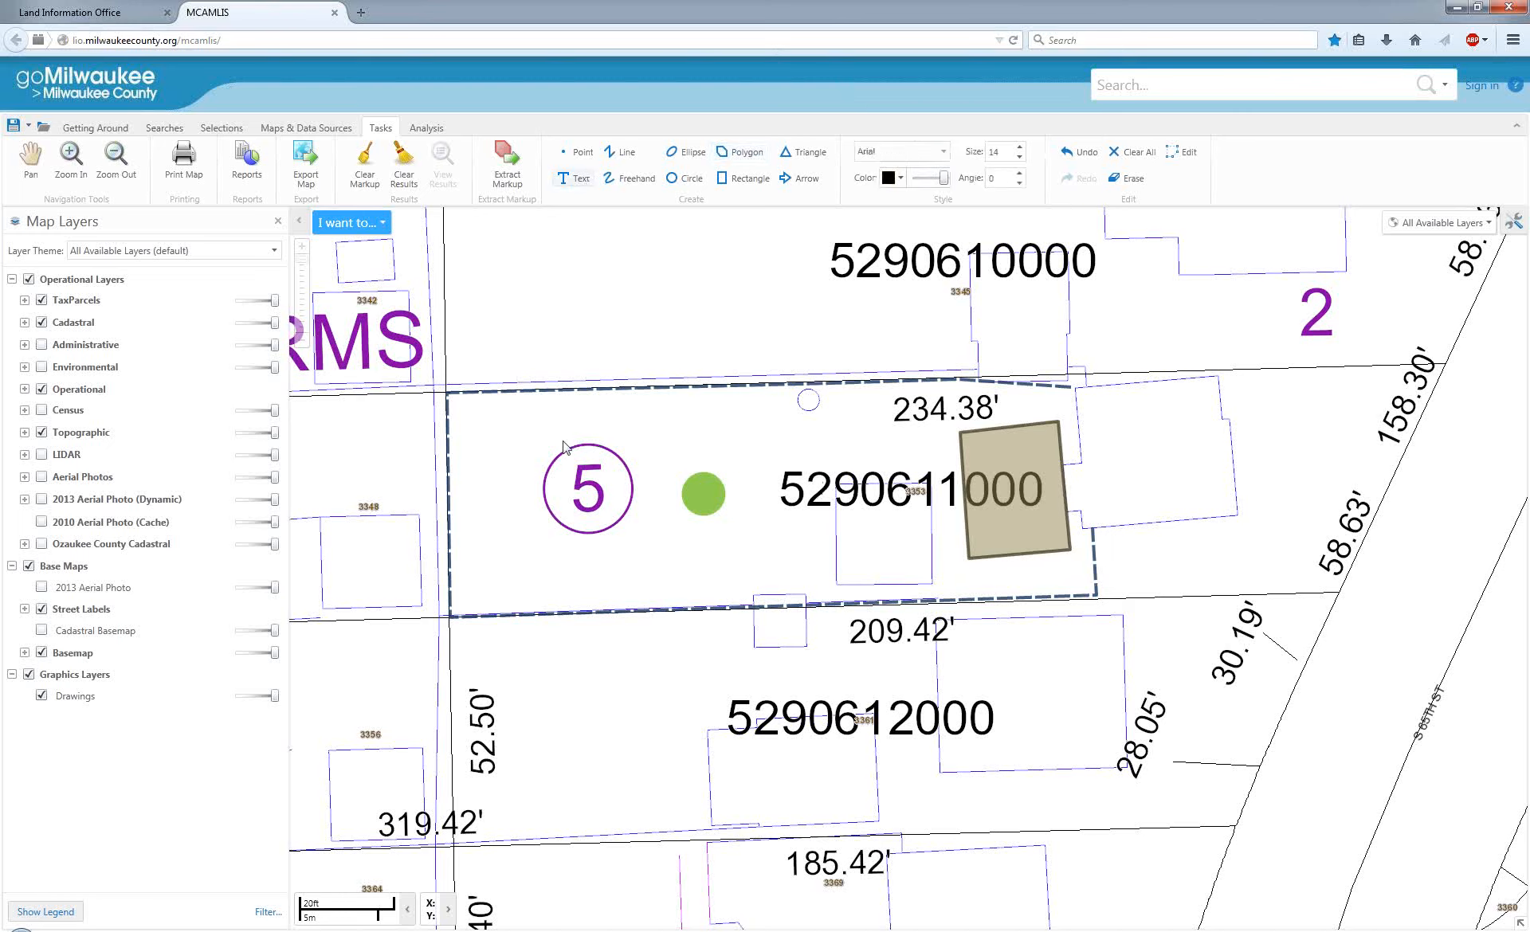
pyautogui.click(944, 153)
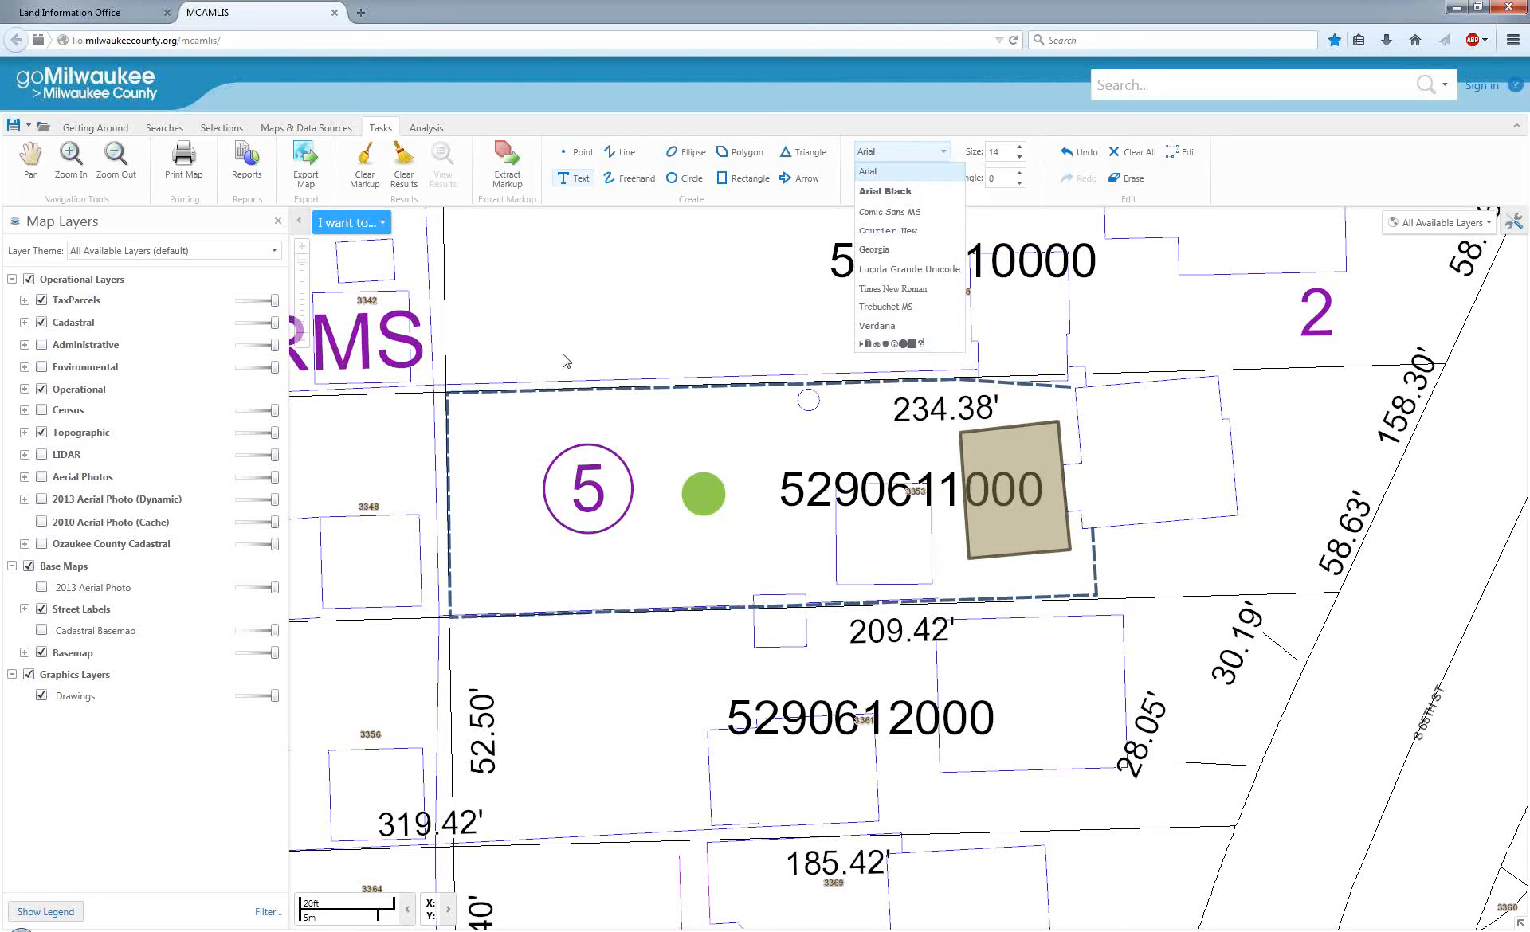
pyautogui.click(920, 153)
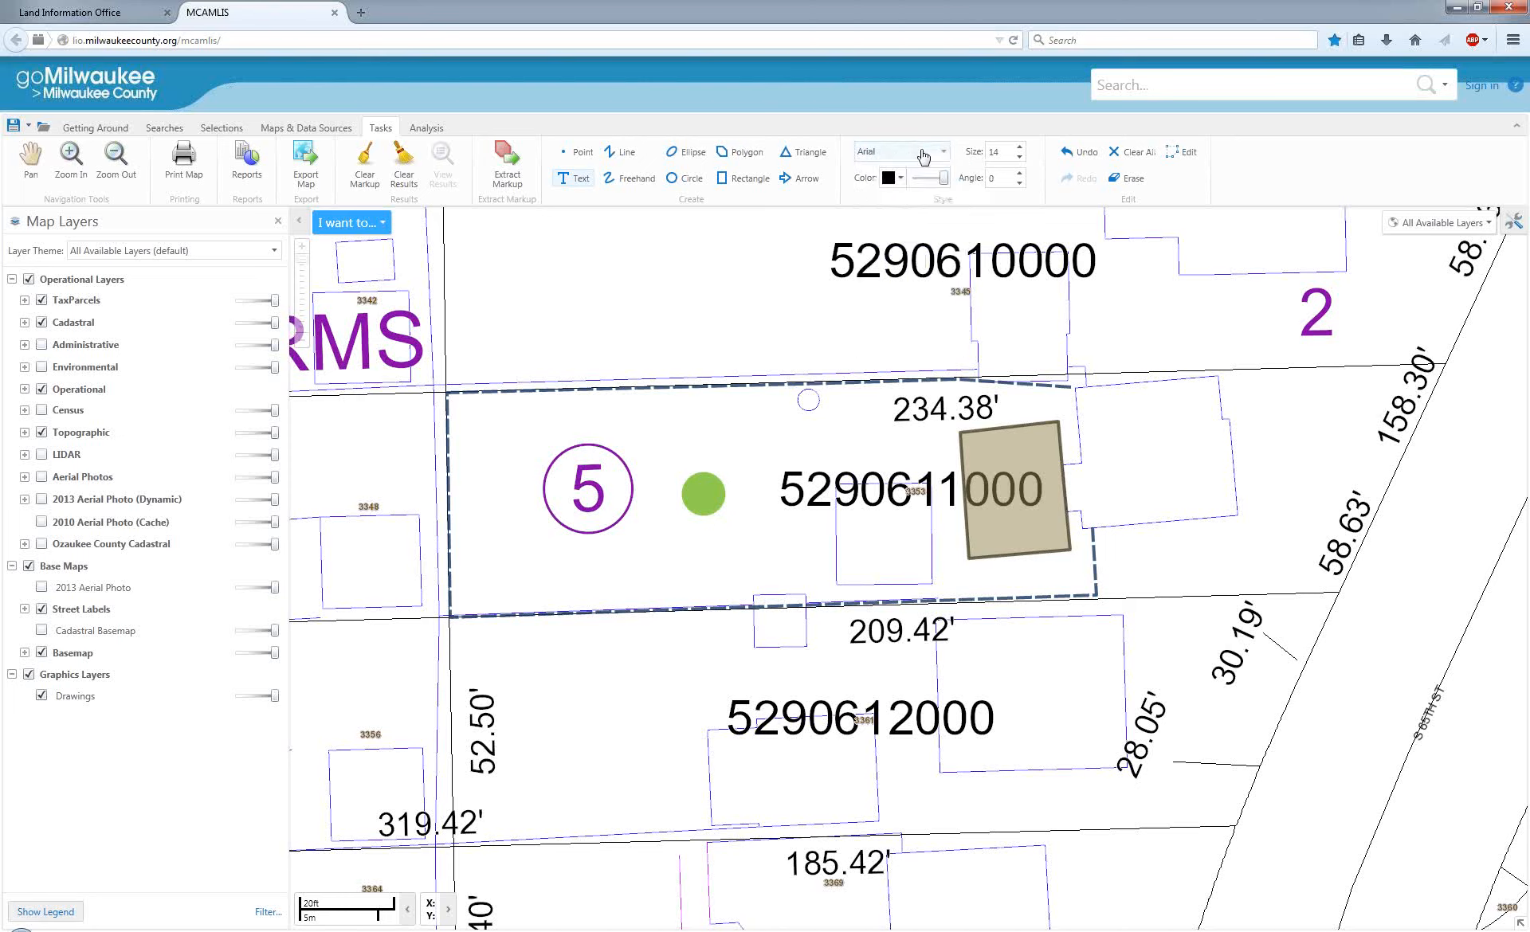
pyautogui.click(912, 155)
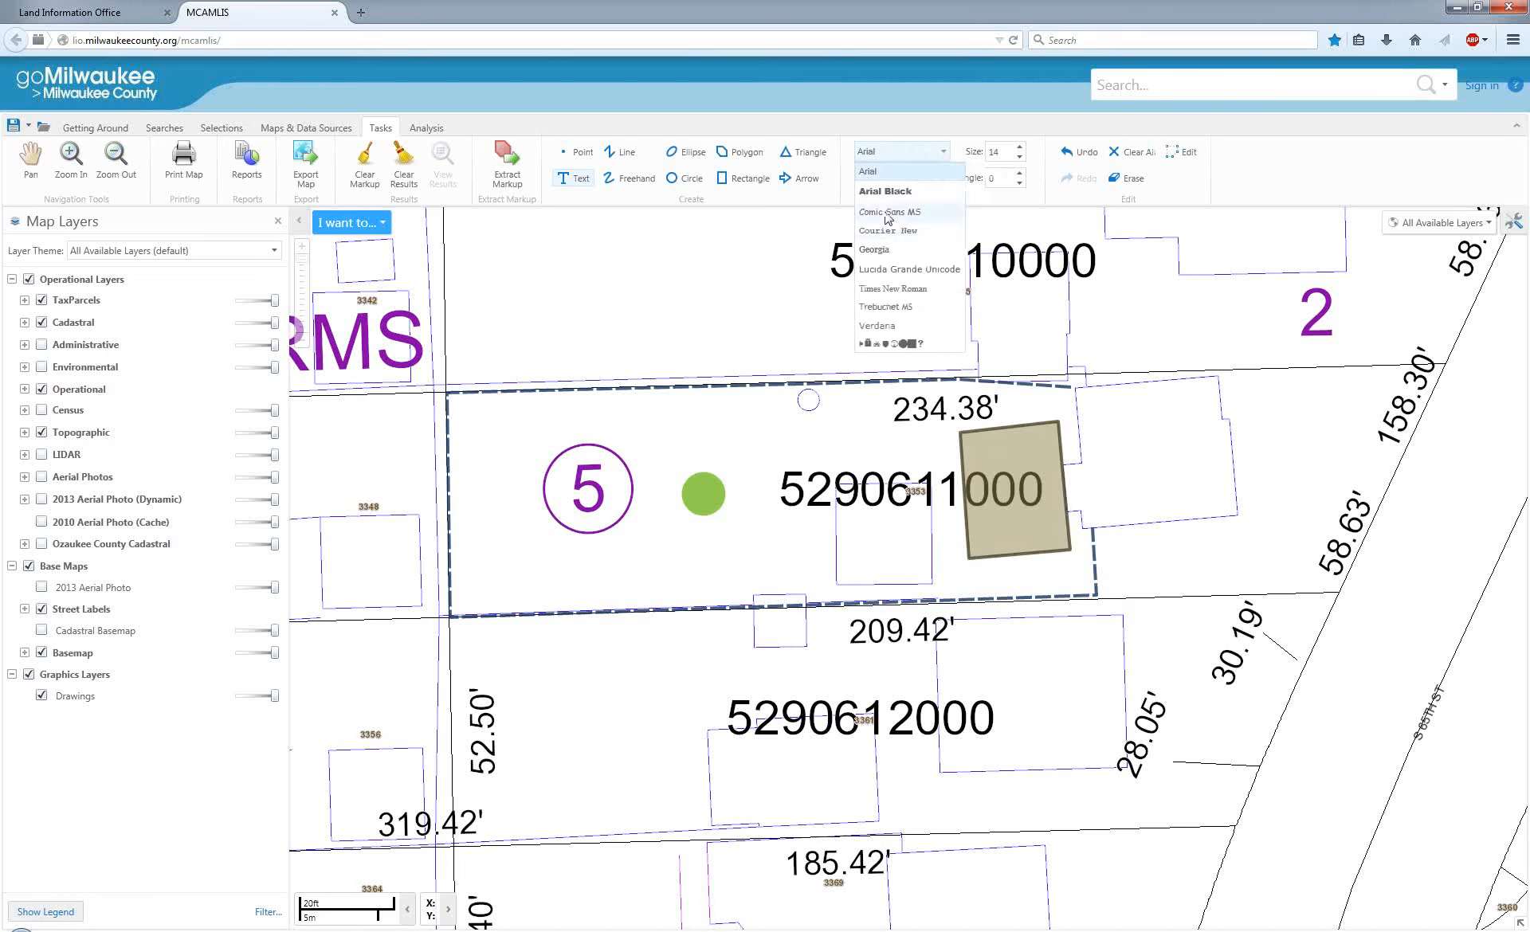
pyautogui.click(894, 191)
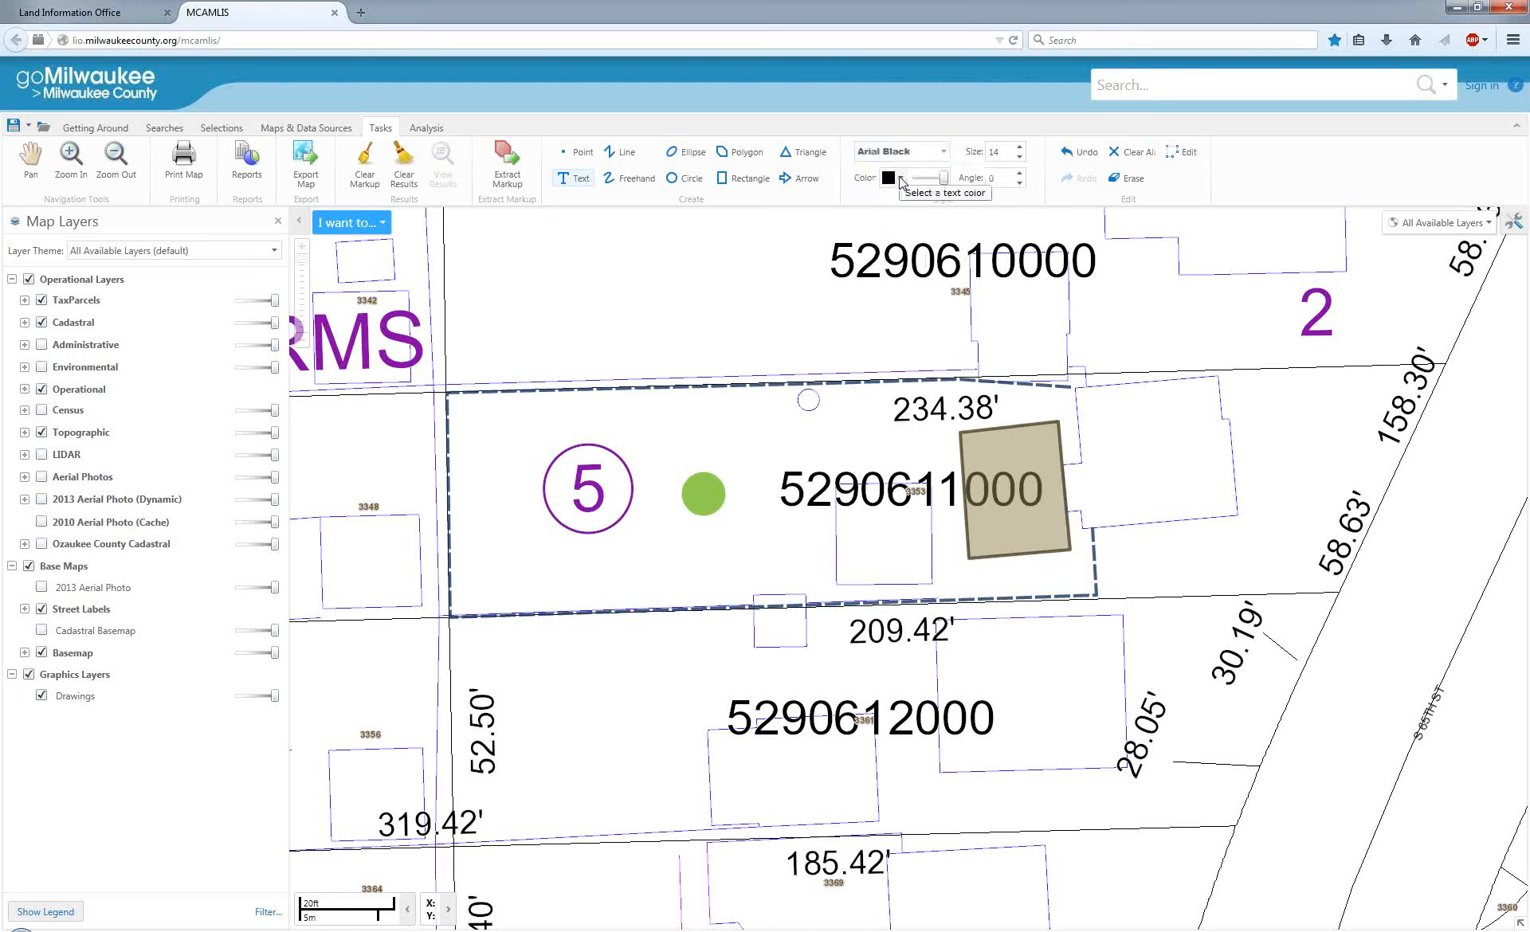
pyautogui.click(988, 459)
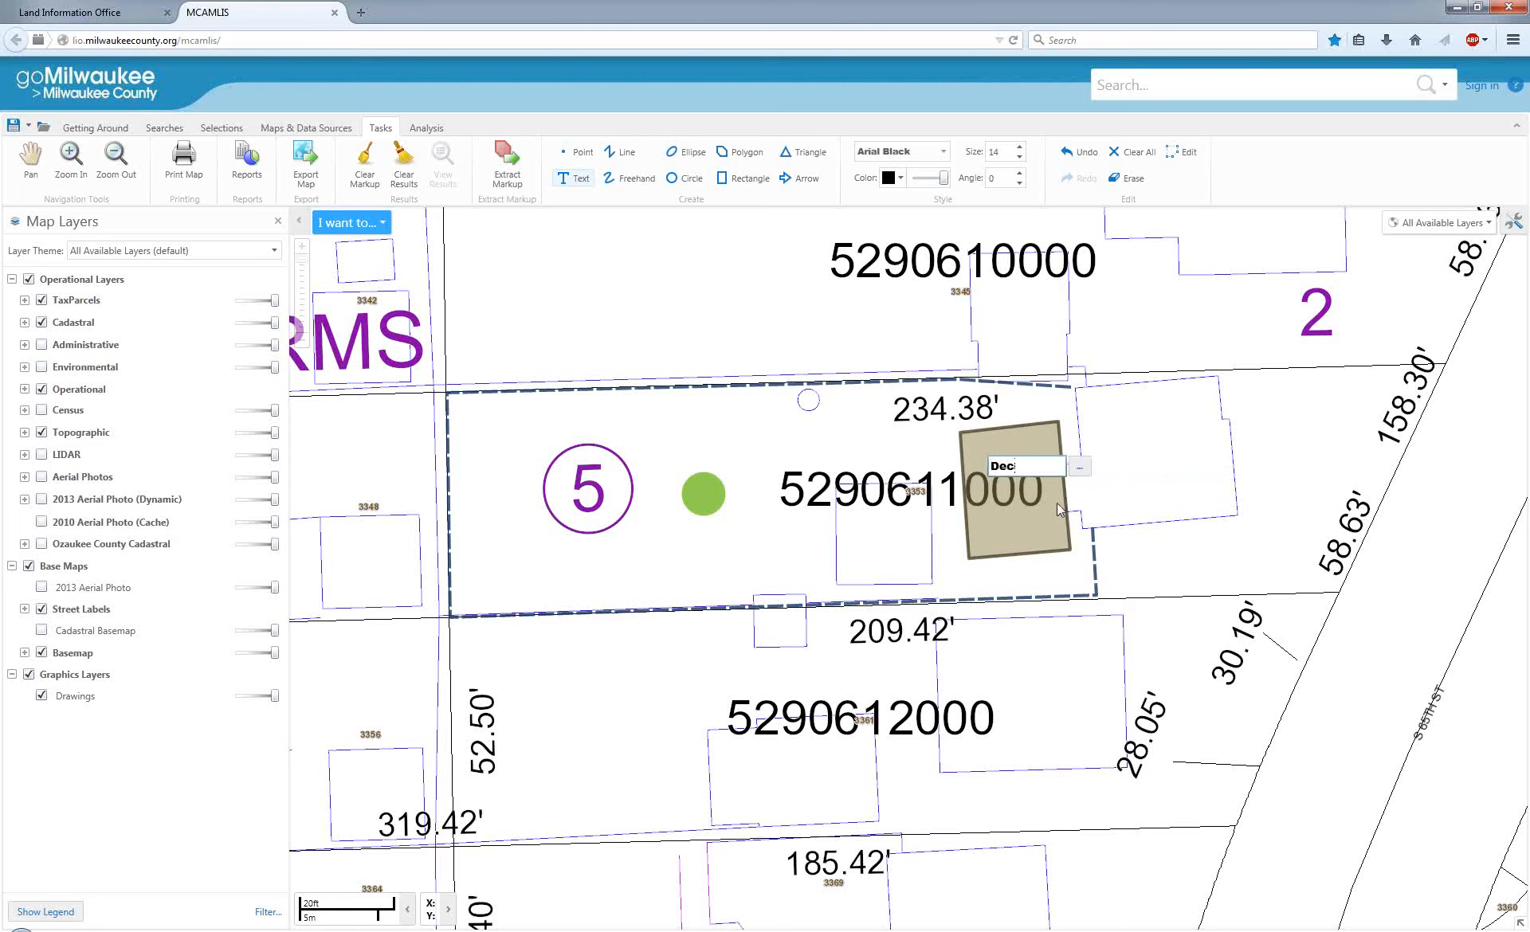
pyautogui.press('Return')
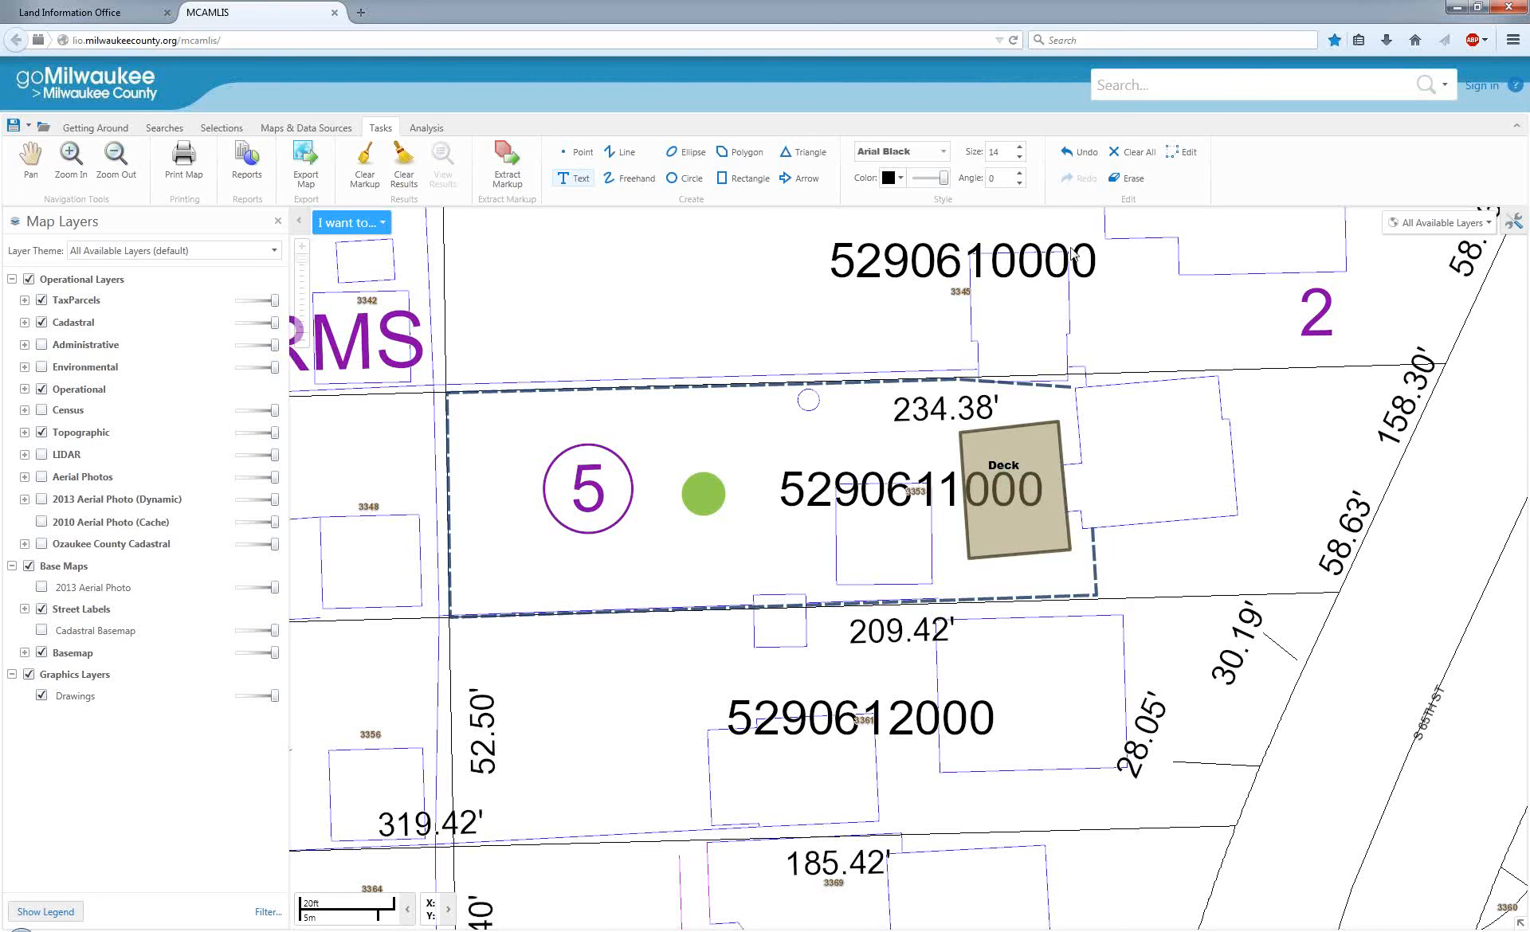
# Edit the Deck text and add the Tax Parcels layer's OWNERADDR field to it as a feature label.
pyautogui.click(1181, 152)
pyautogui.click(1004, 469)
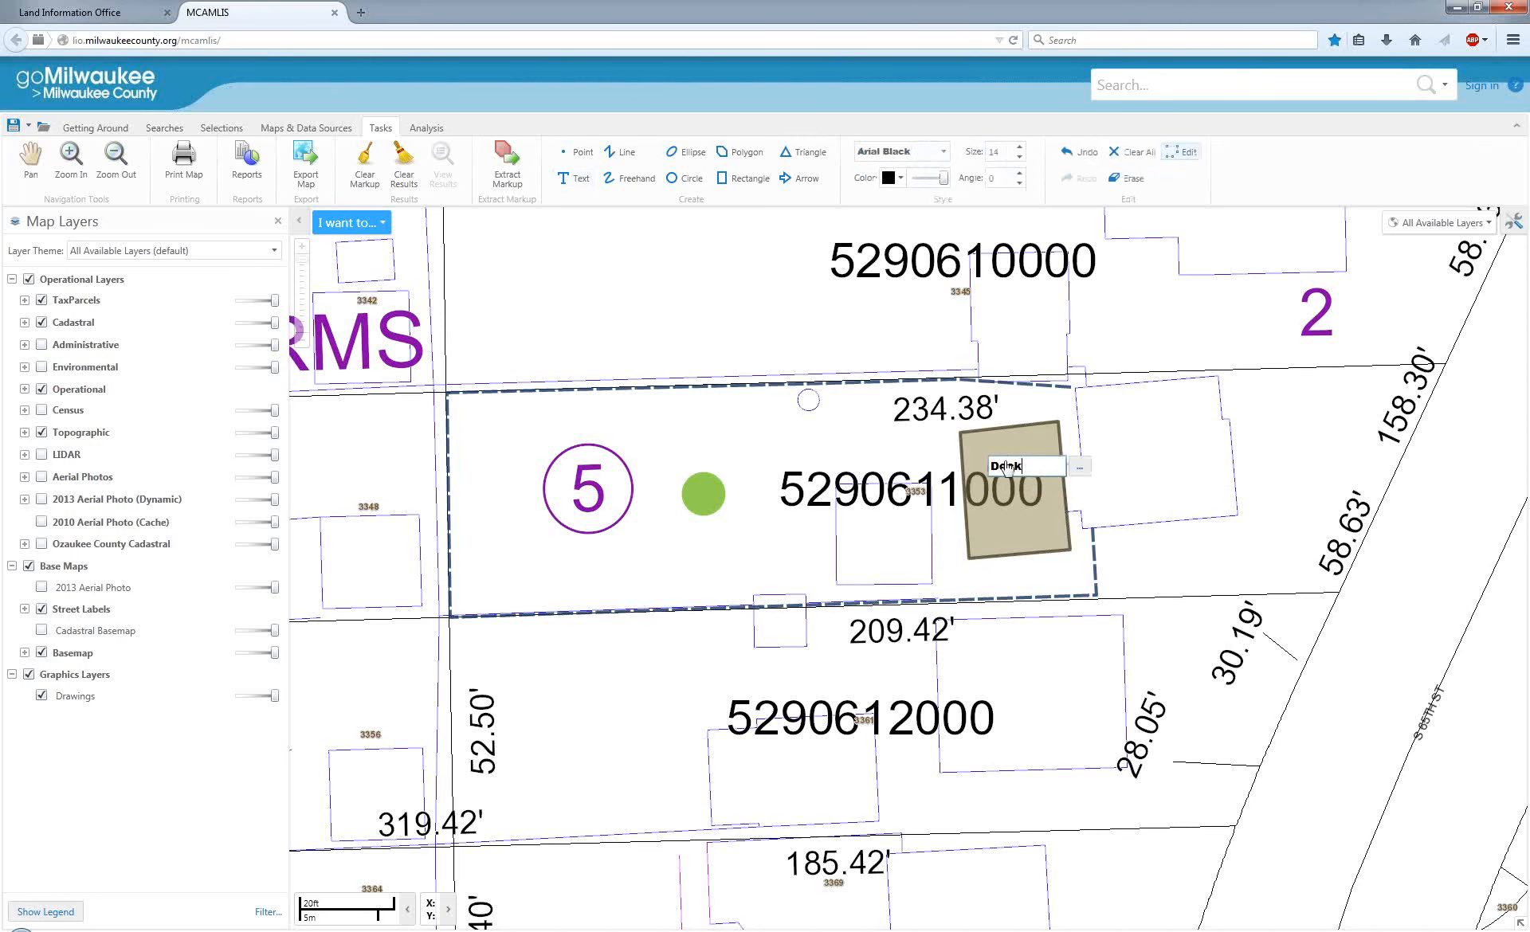
pyautogui.click(1084, 470)
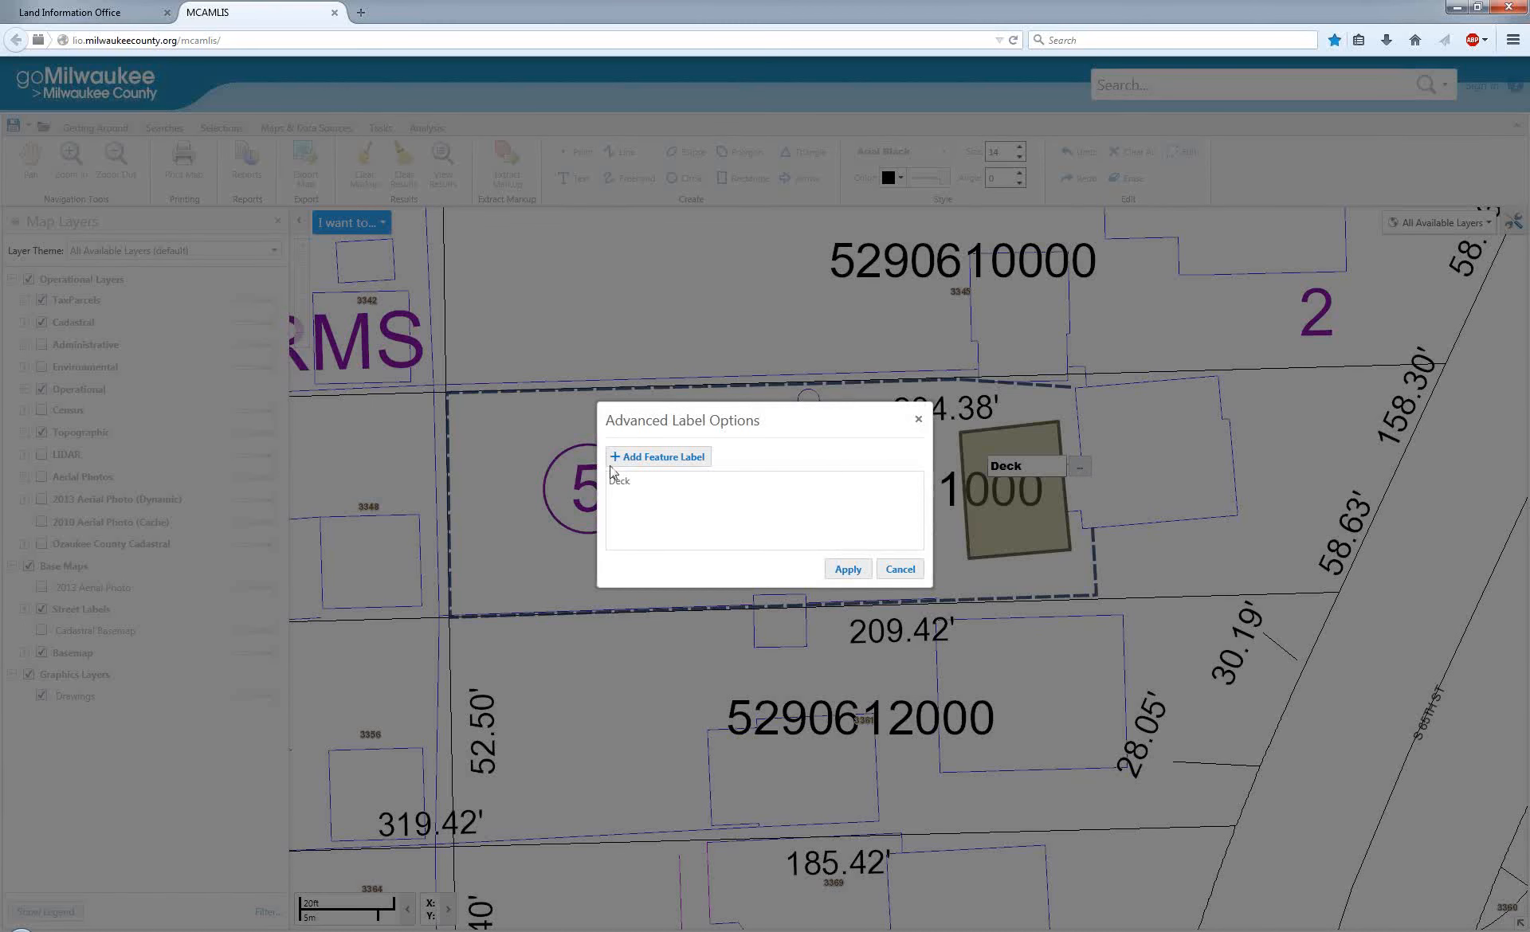
pyautogui.click(659, 459)
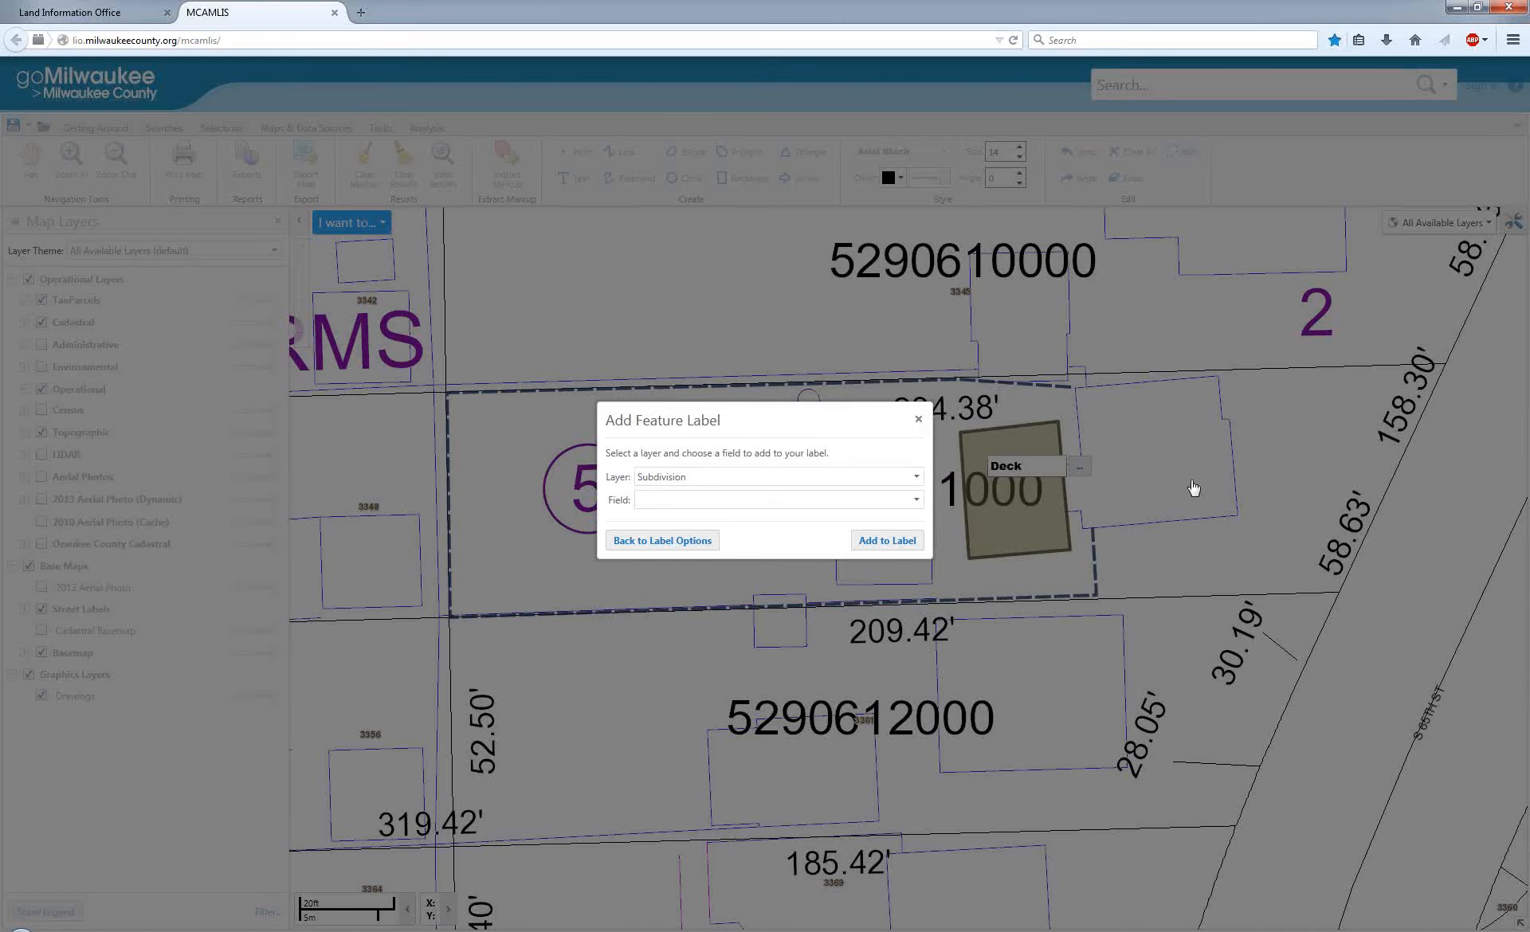
pyautogui.click(860, 480)
pyautogui.click(685, 517)
pyautogui.click(906, 502)
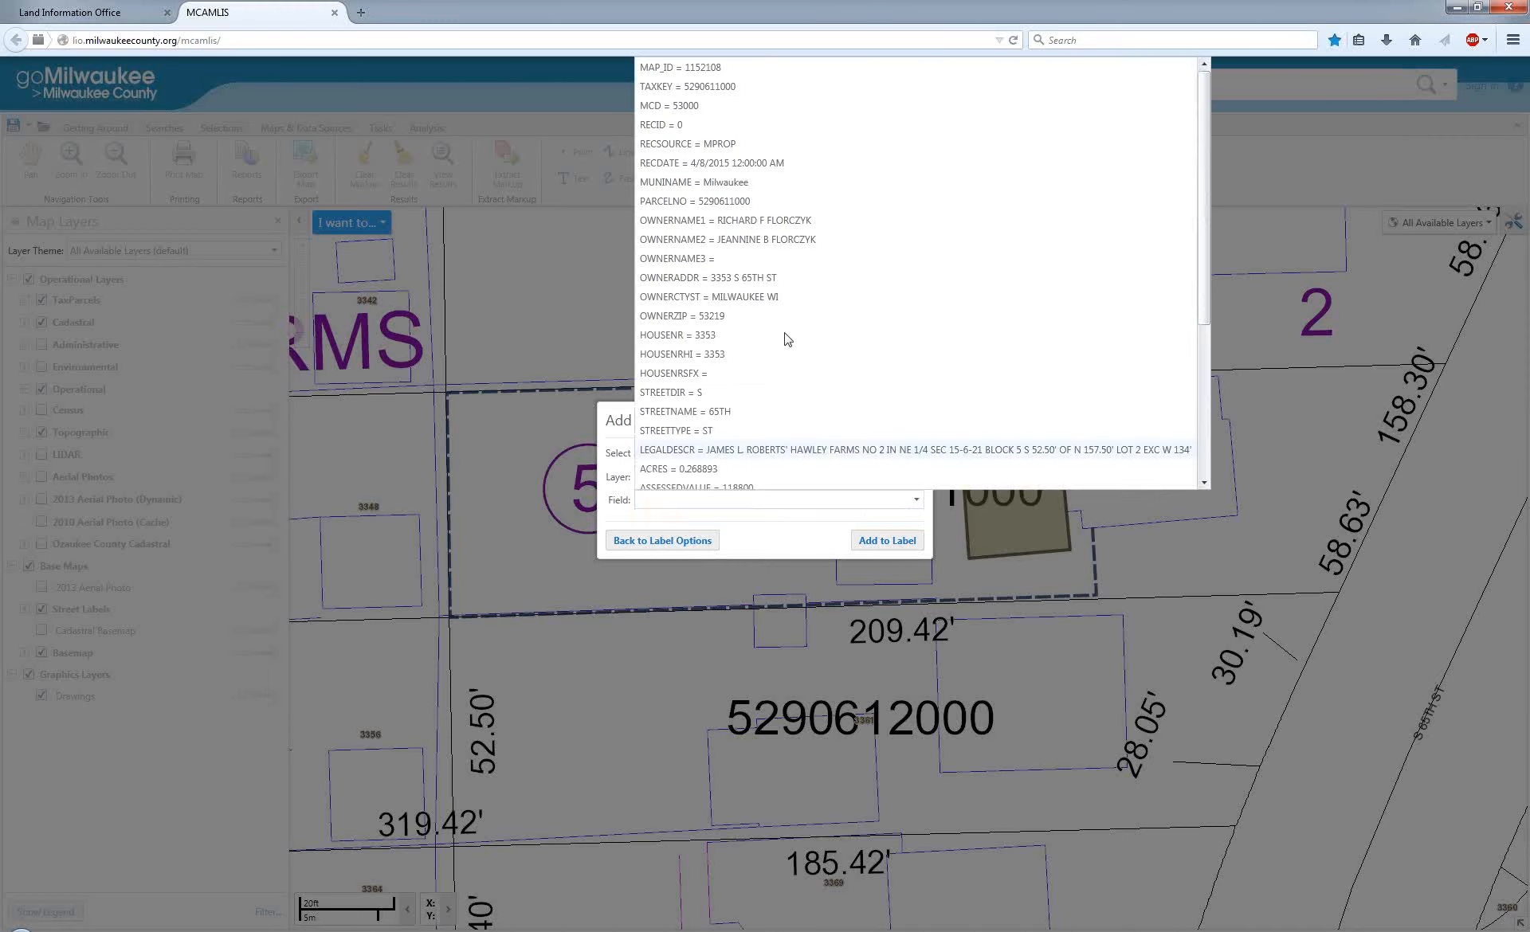
pyautogui.click(749, 279)
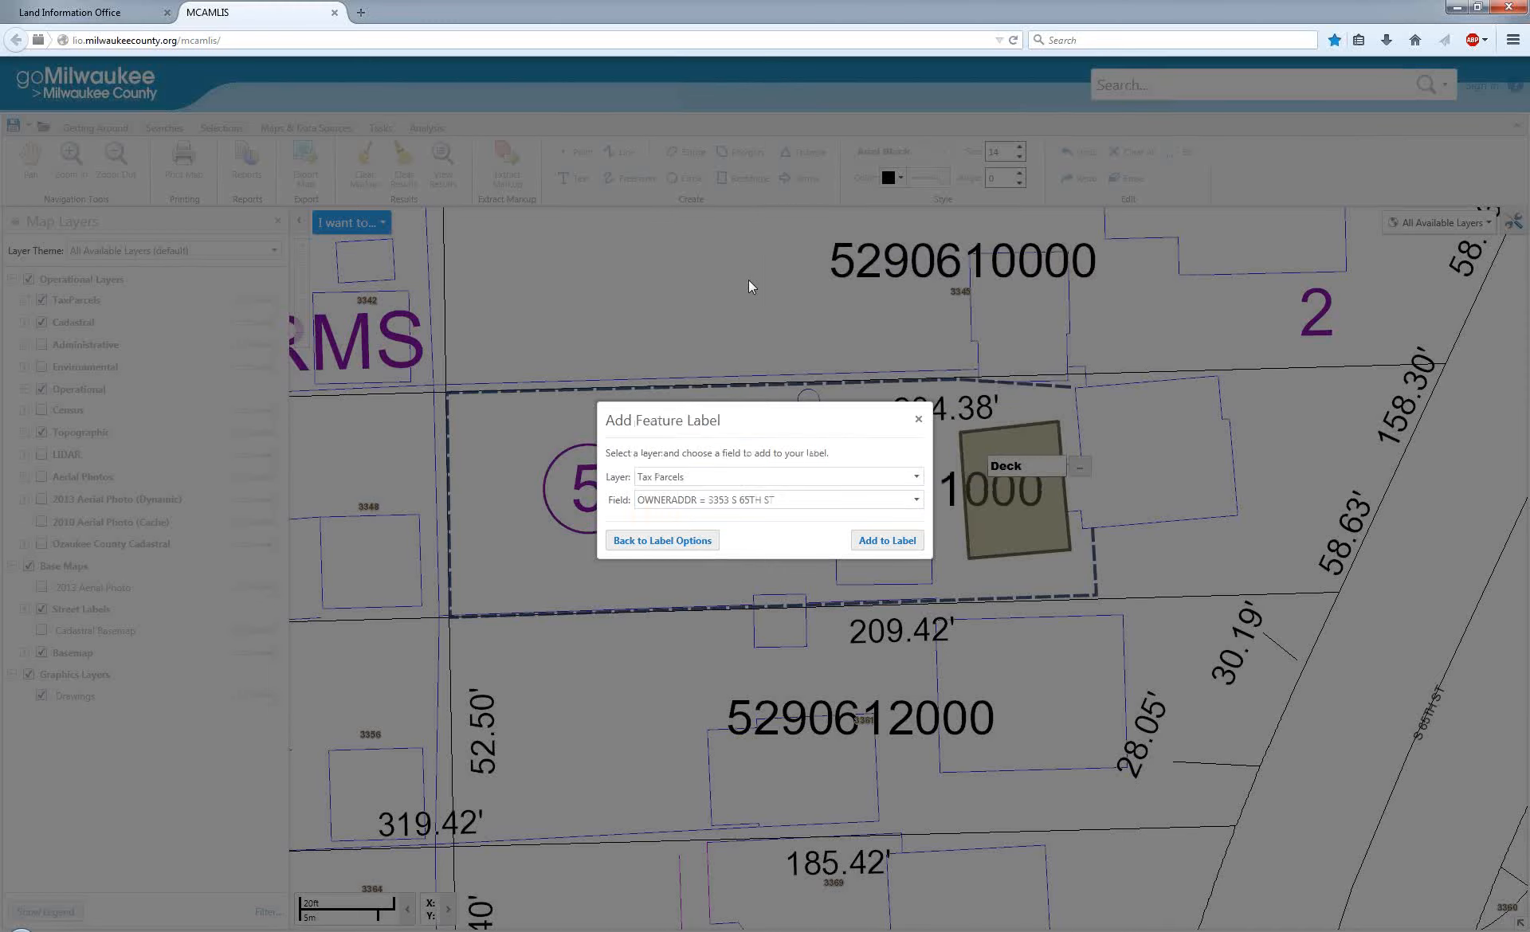
pyautogui.click(876, 545)
pyautogui.click(848, 571)
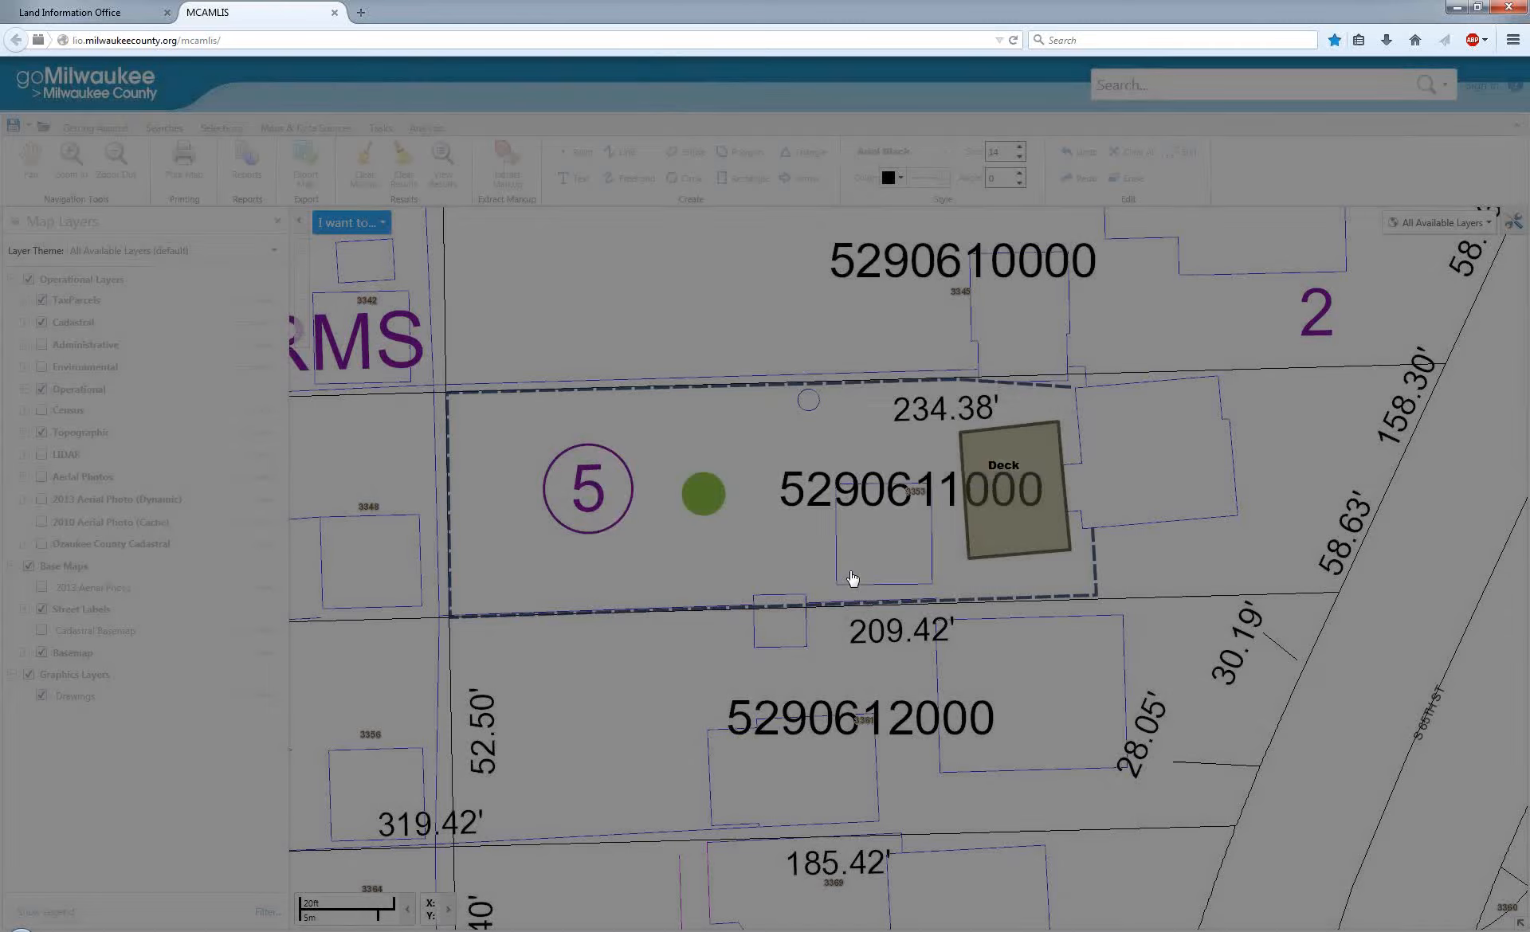
# Remove the "OWNERADDR = " prefix from the deck label in the advanced label options and apply the change.
pyautogui.click(1082, 471)
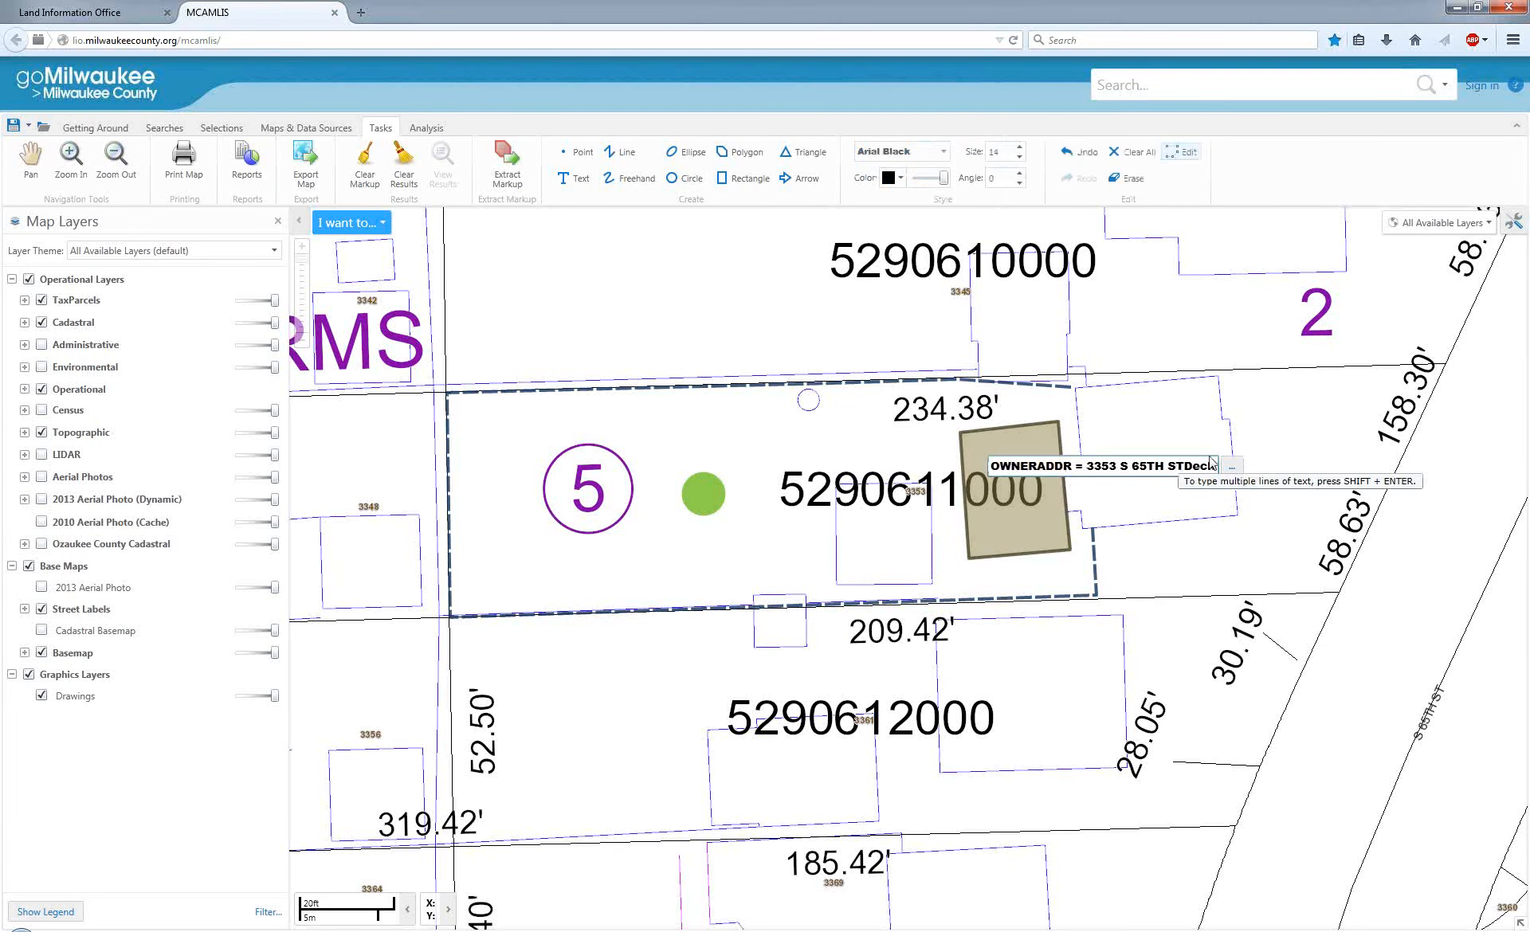
pyautogui.click(1232, 467)
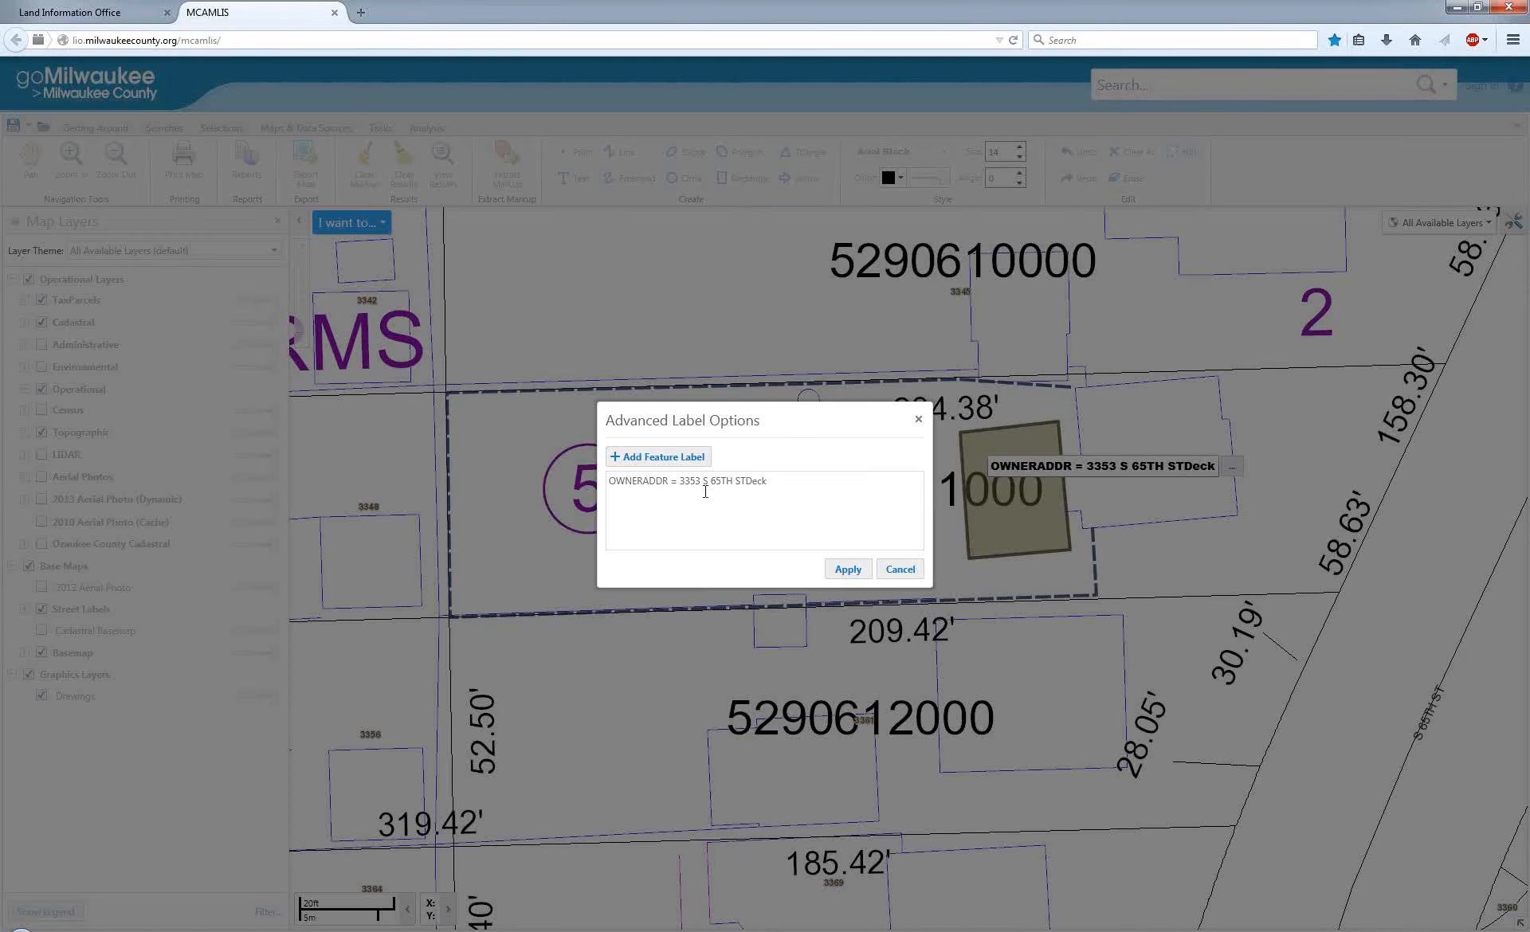
pyautogui.moveTo(608, 481); pyautogui.dragTo(676, 482)
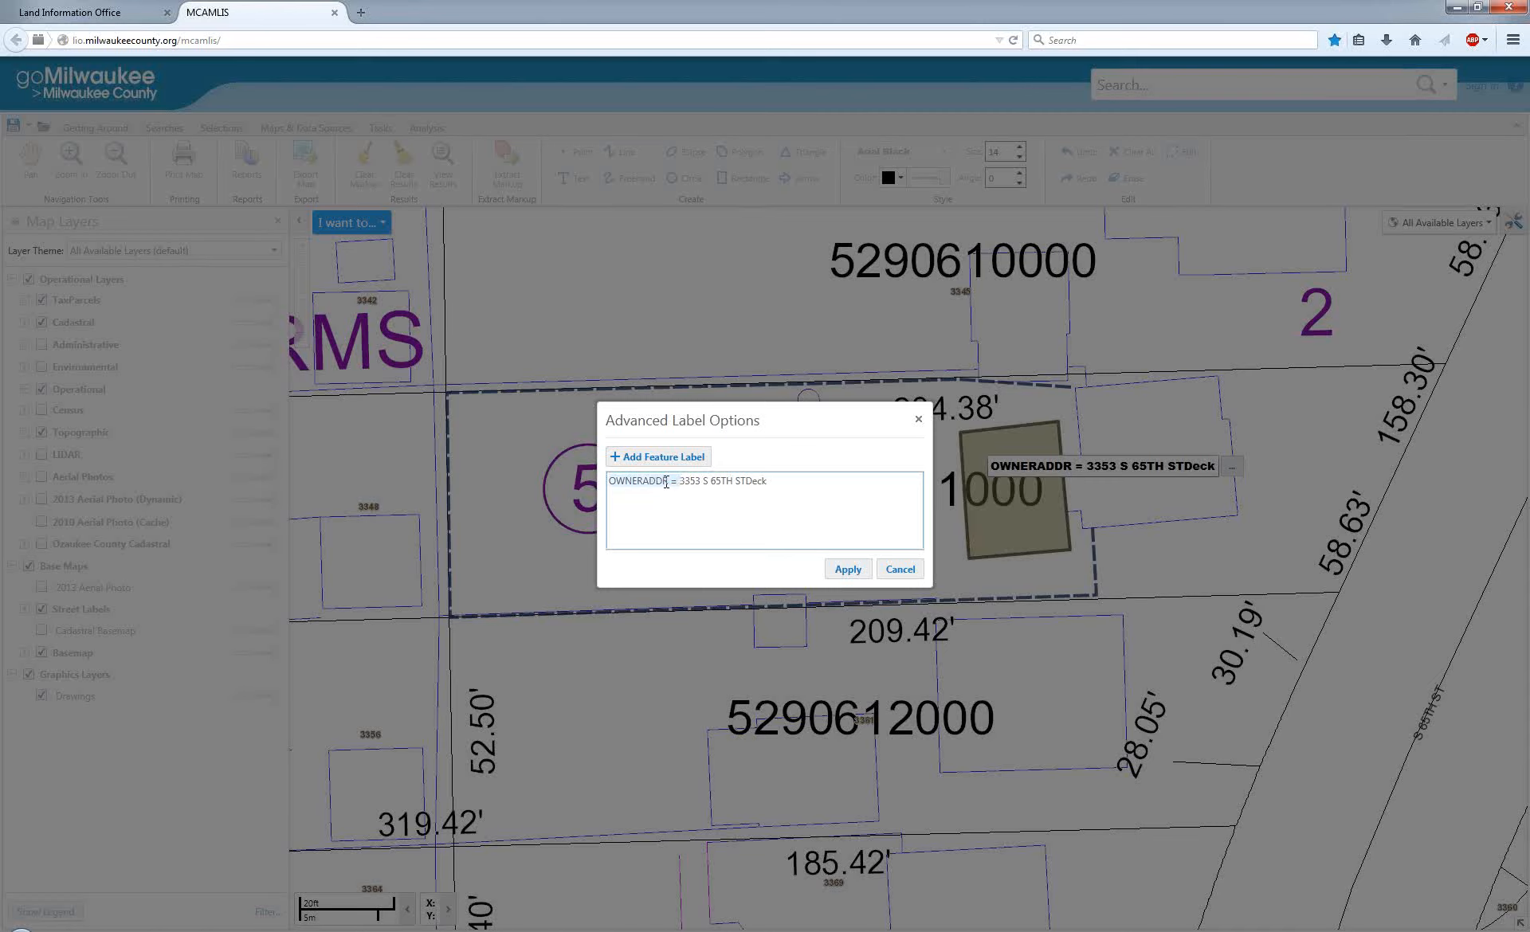
pyautogui.press('Delete')
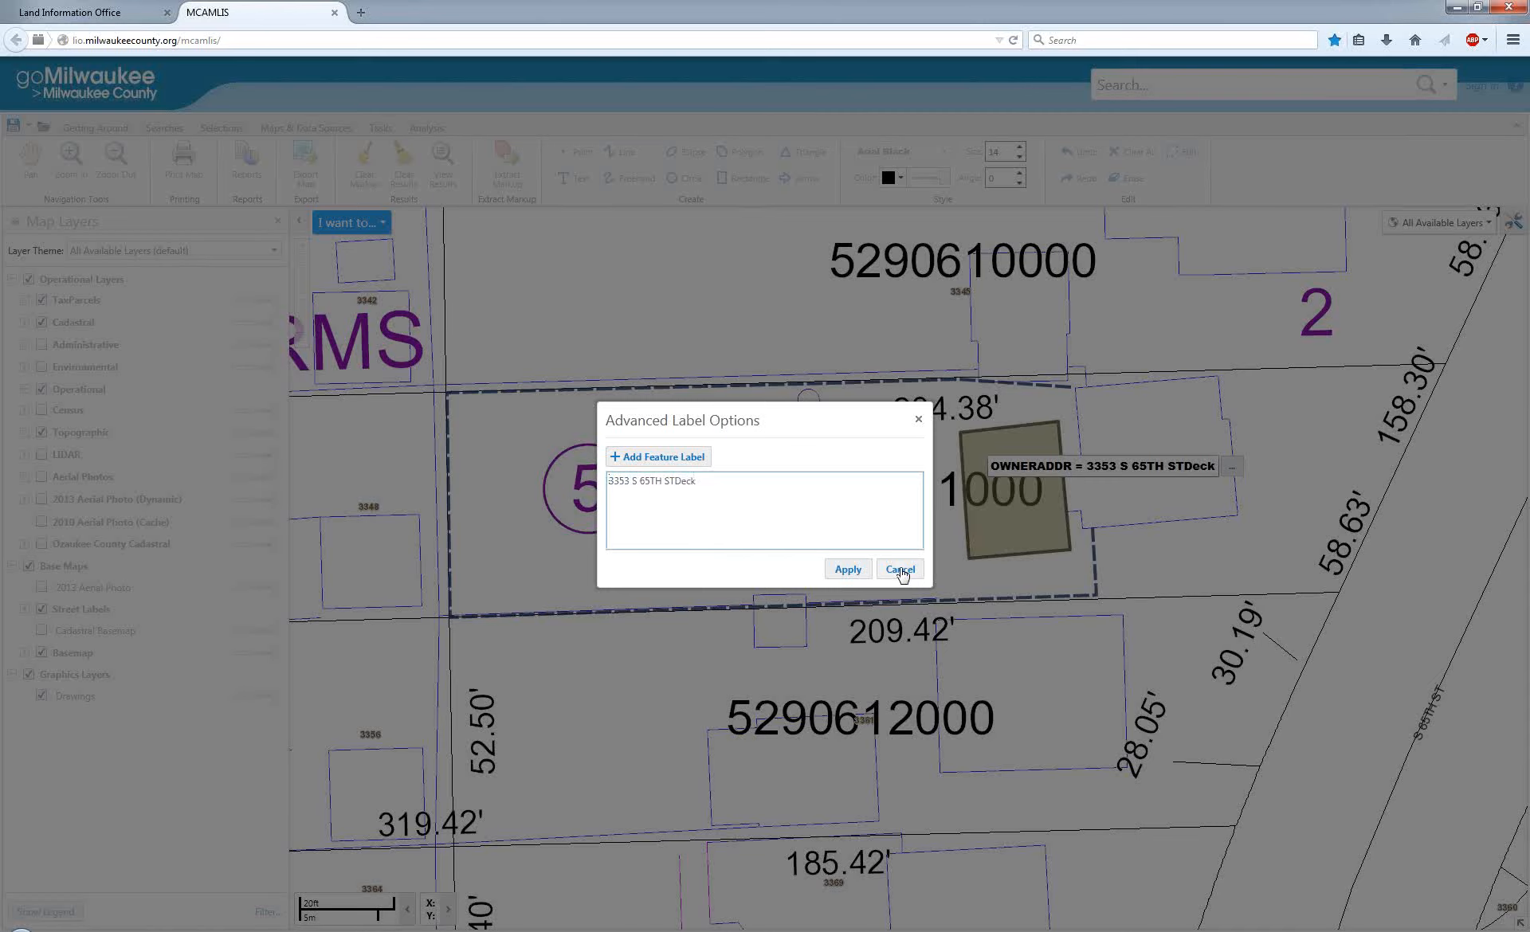
pyautogui.click(859, 571)
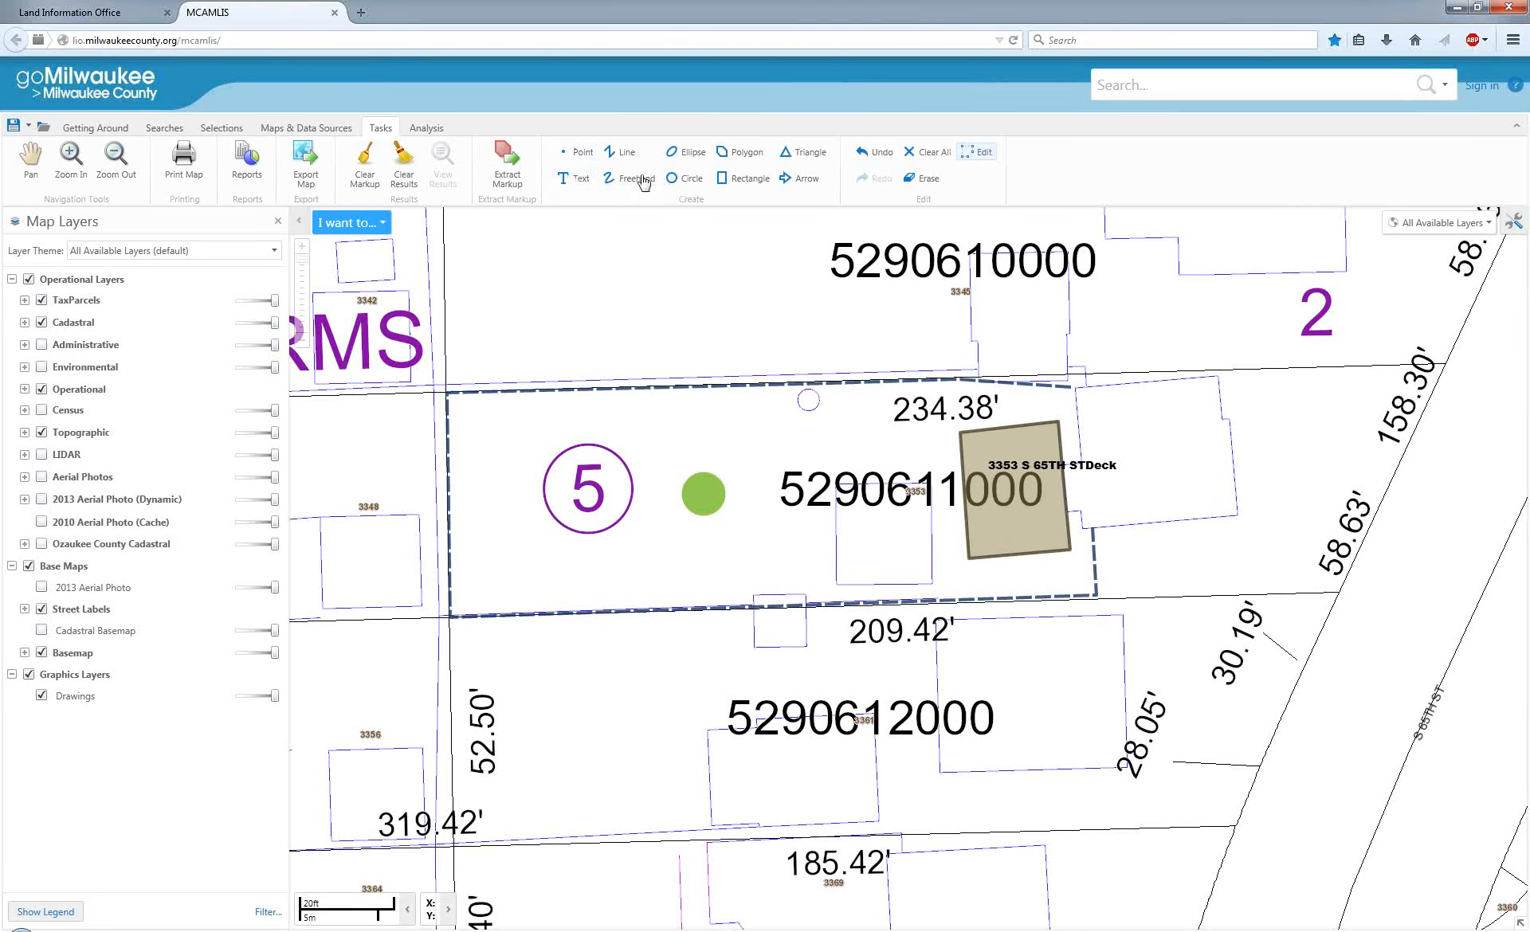
# Draw a large arrow across the parcel toward the deck, move its upper inner corner northwest and finish editing.
pyautogui.click(794, 179)
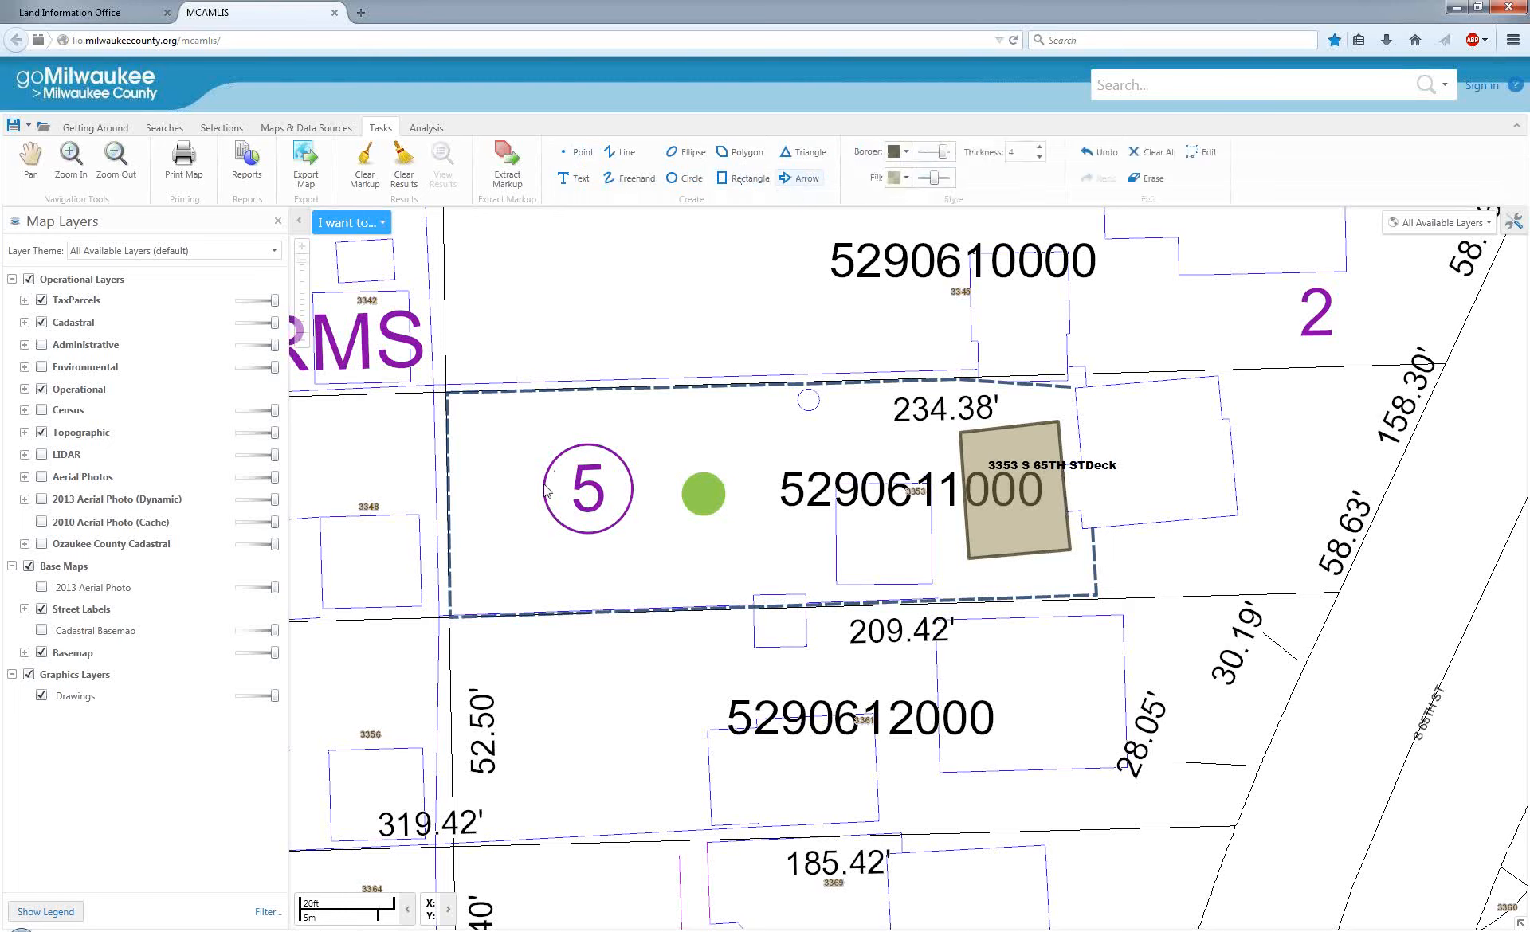
pyautogui.moveTo(563, 417); pyautogui.dragTo(905, 661)
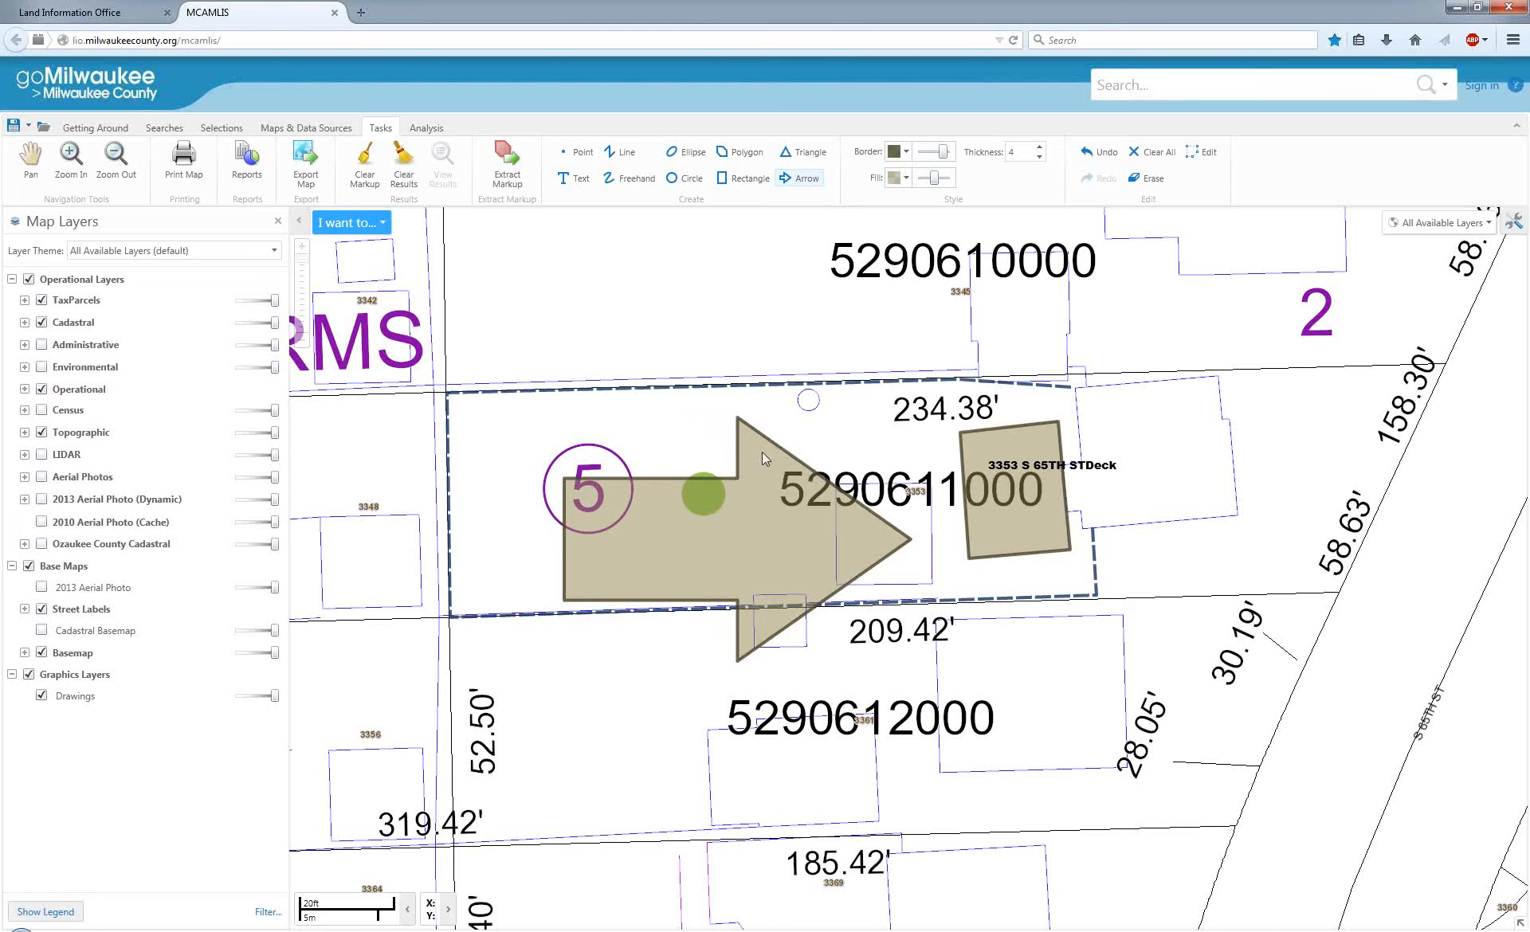
pyautogui.click(1203, 157)
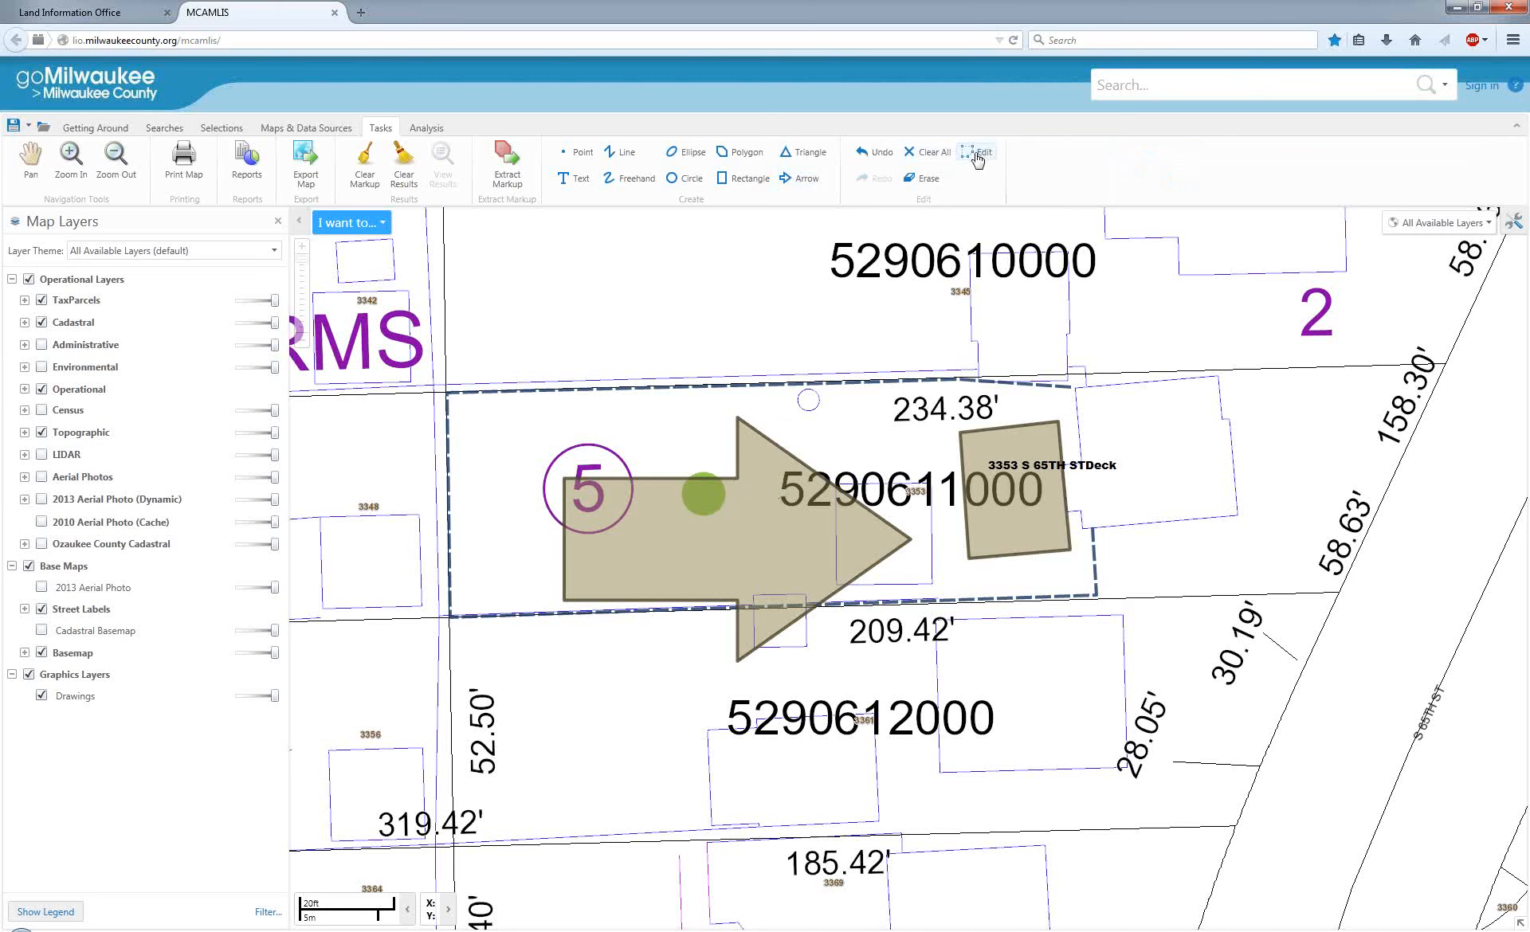
pyautogui.click(771, 557)
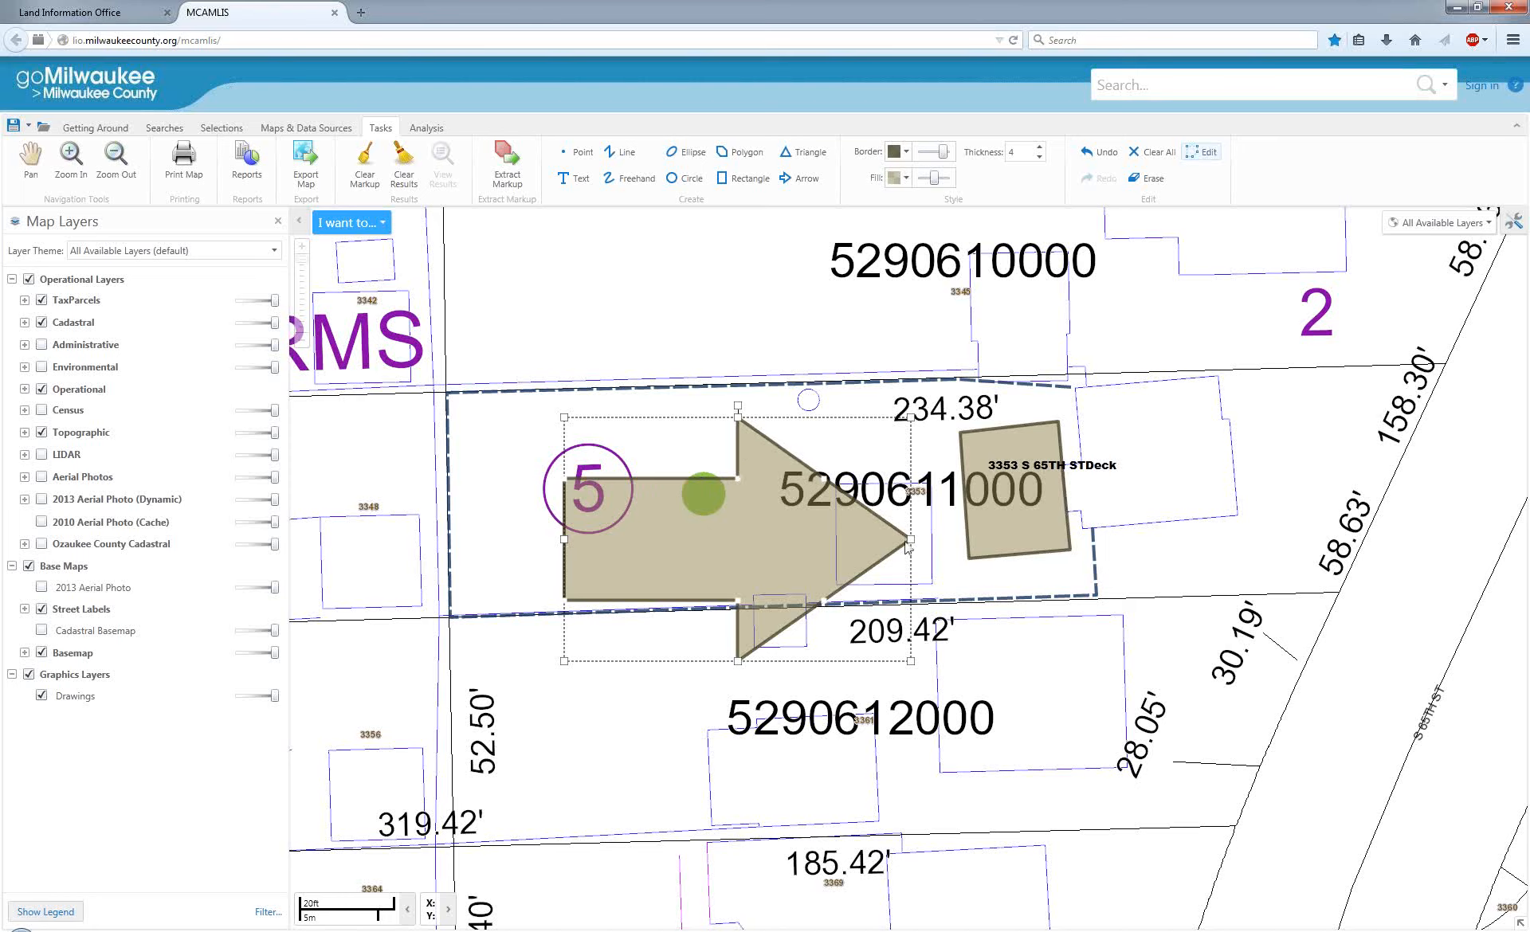
pyautogui.moveTo(738, 481); pyautogui.dragTo(640, 452)
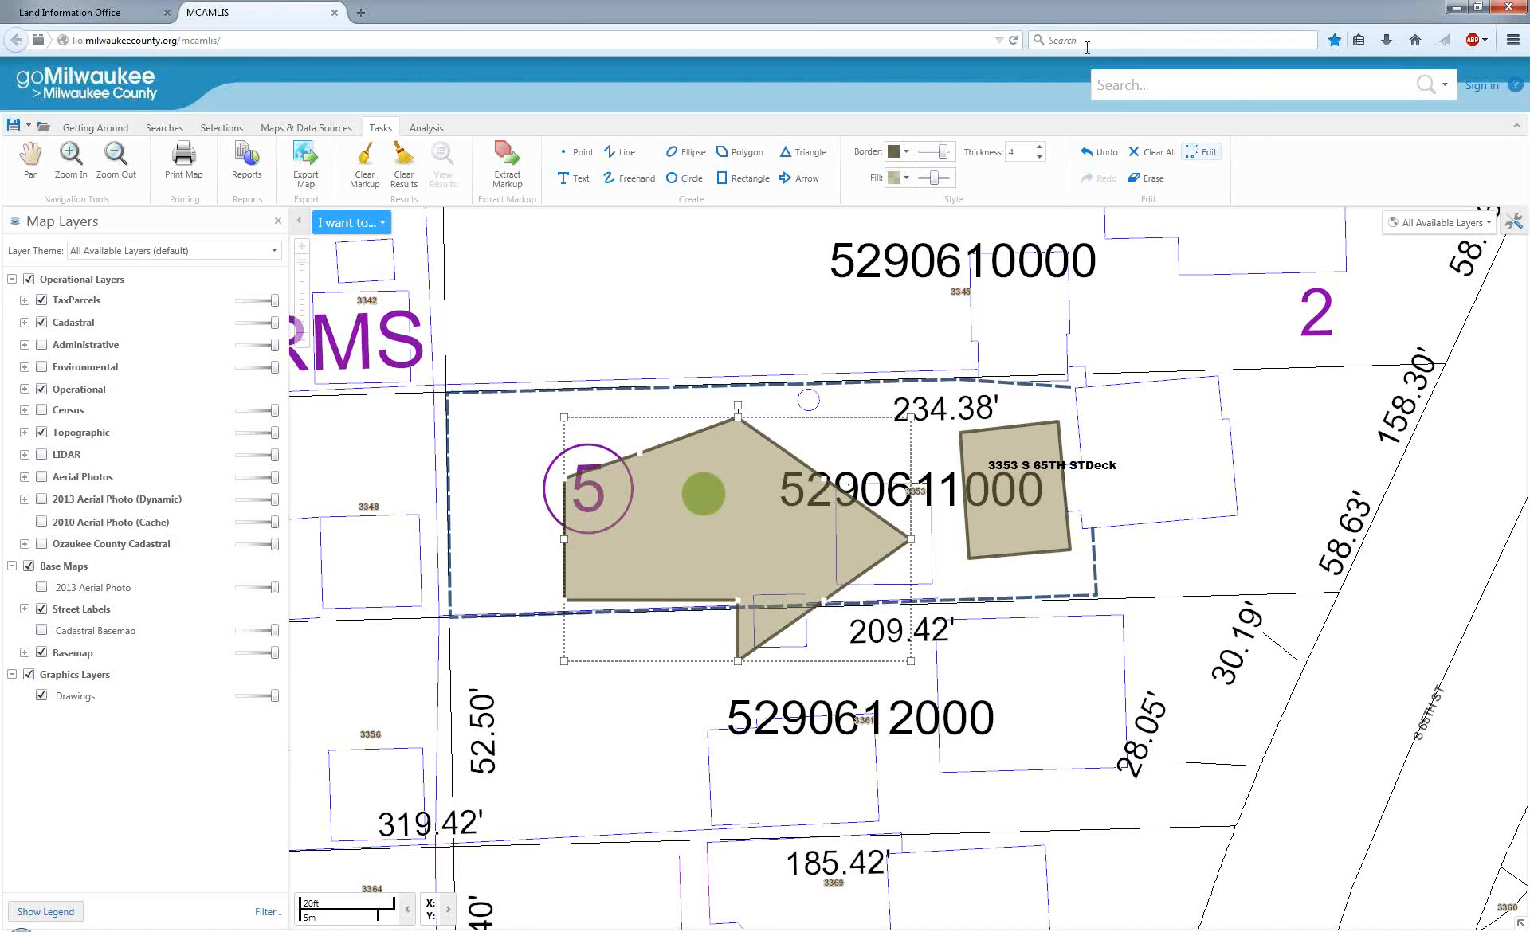
pyautogui.click(1192, 153)
# Edit the deck polygon, pull a new vertex southward out of its south edge and remove that vertex again.
pyautogui.click(976, 152)
pyautogui.click(1022, 449)
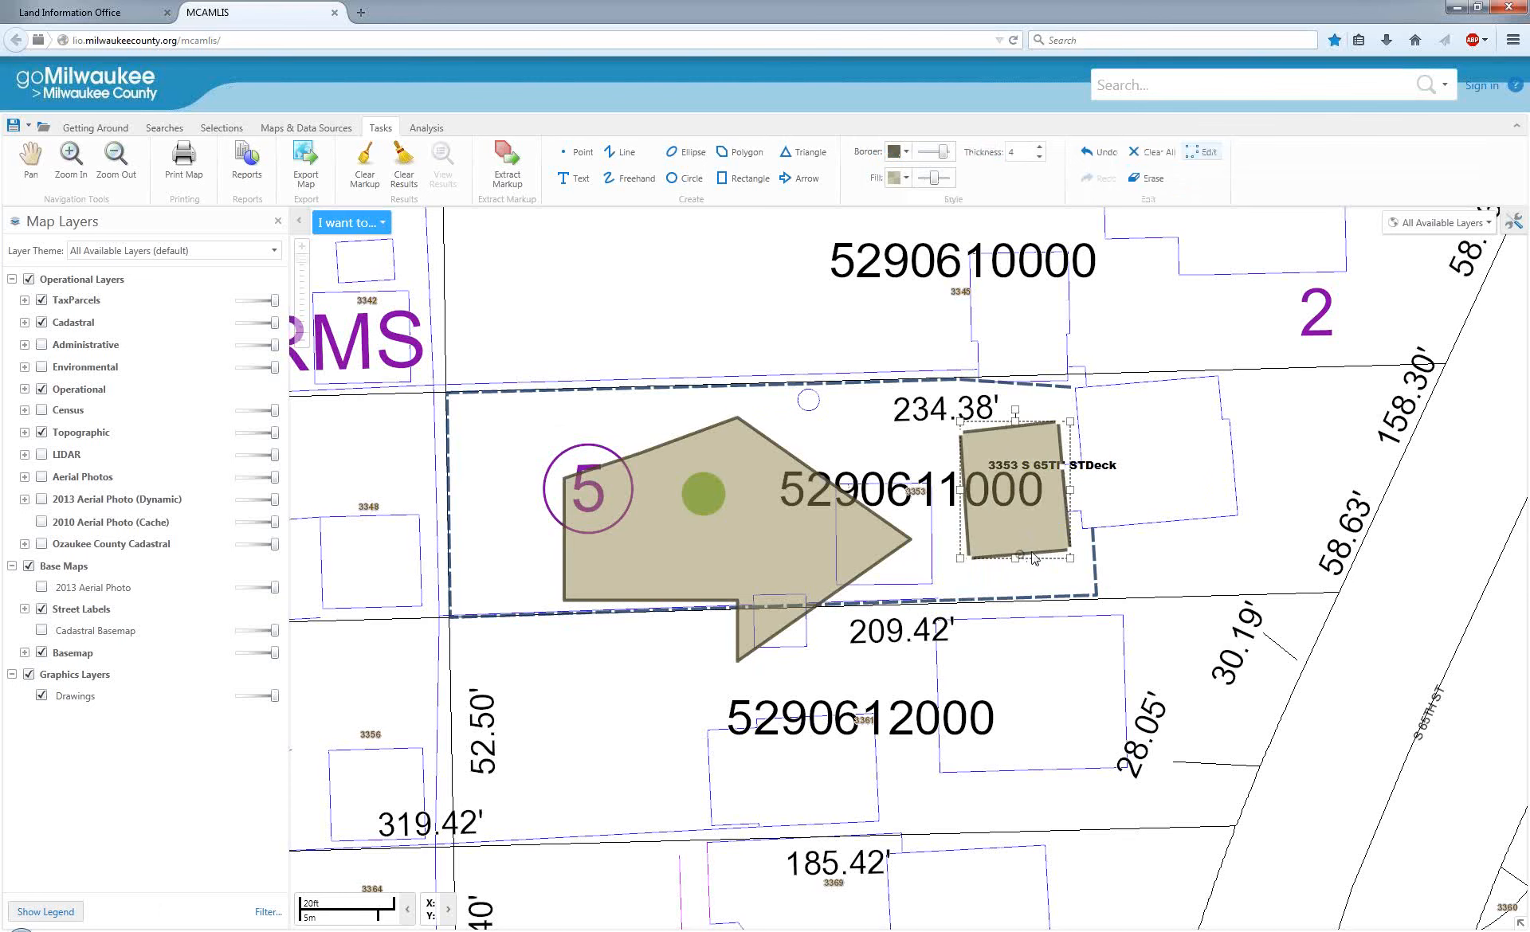
pyautogui.scroll(1, 1040, 556)
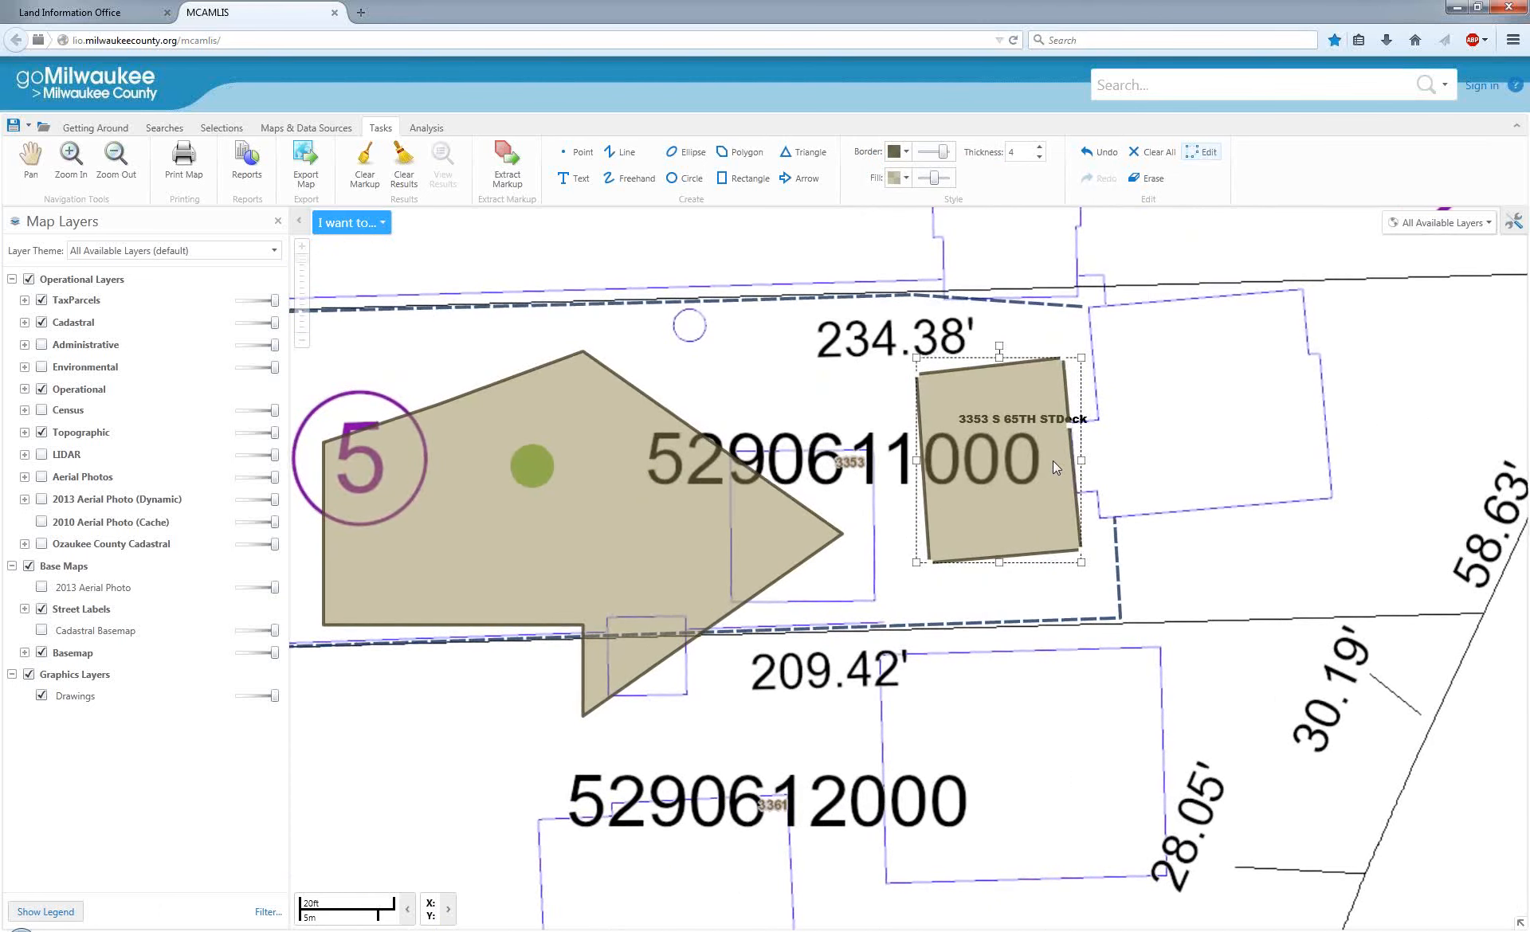
pyautogui.rightClick(1008, 560)
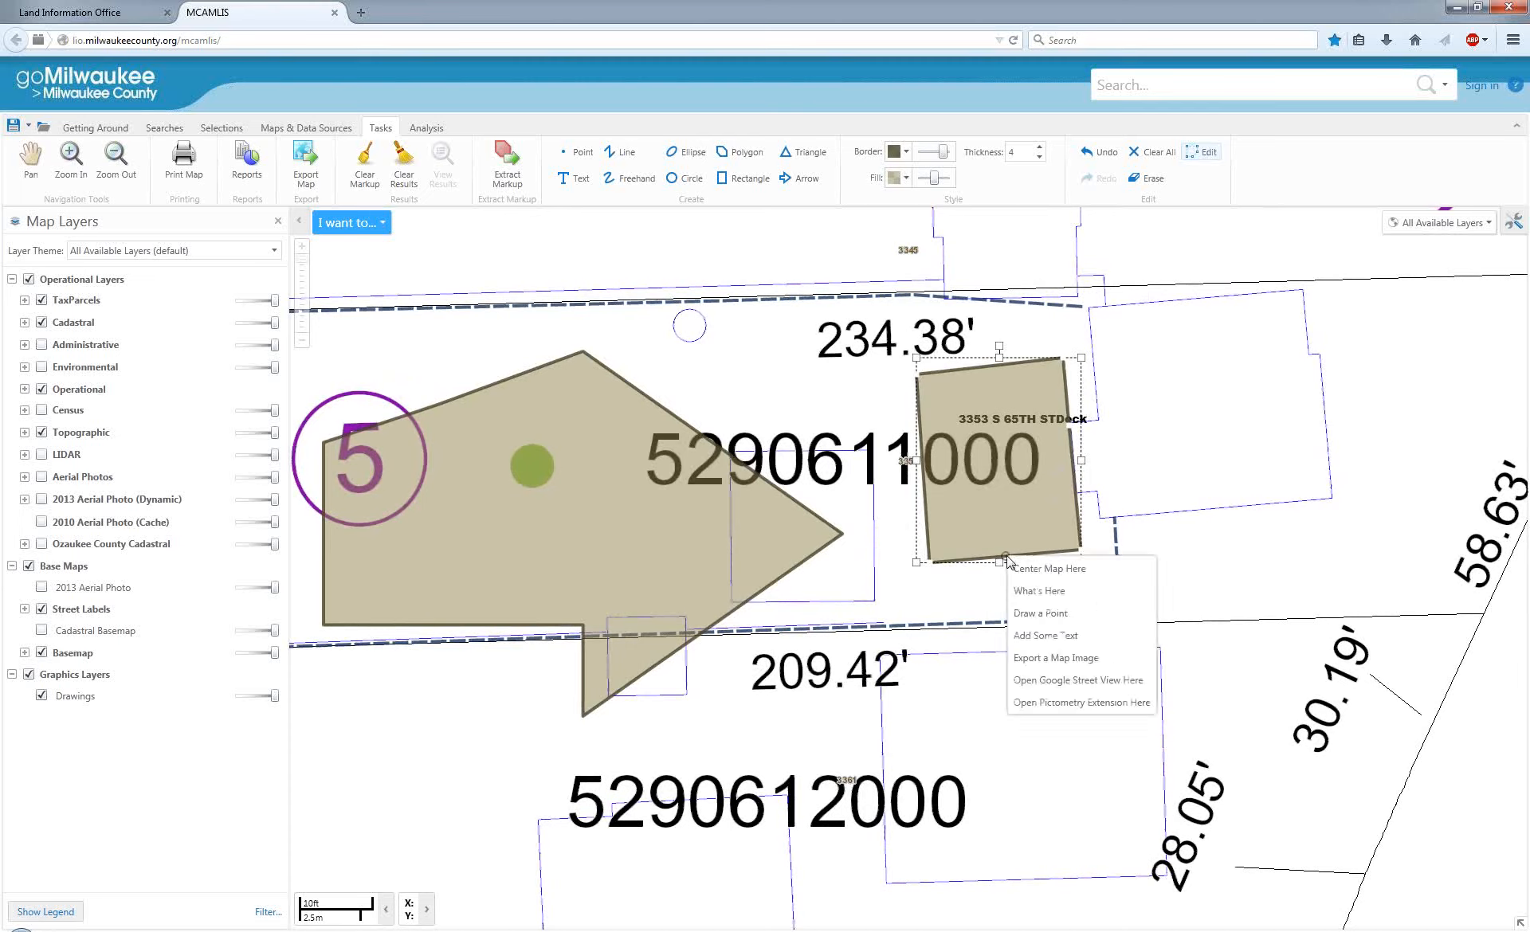
pyautogui.click(1008, 559)
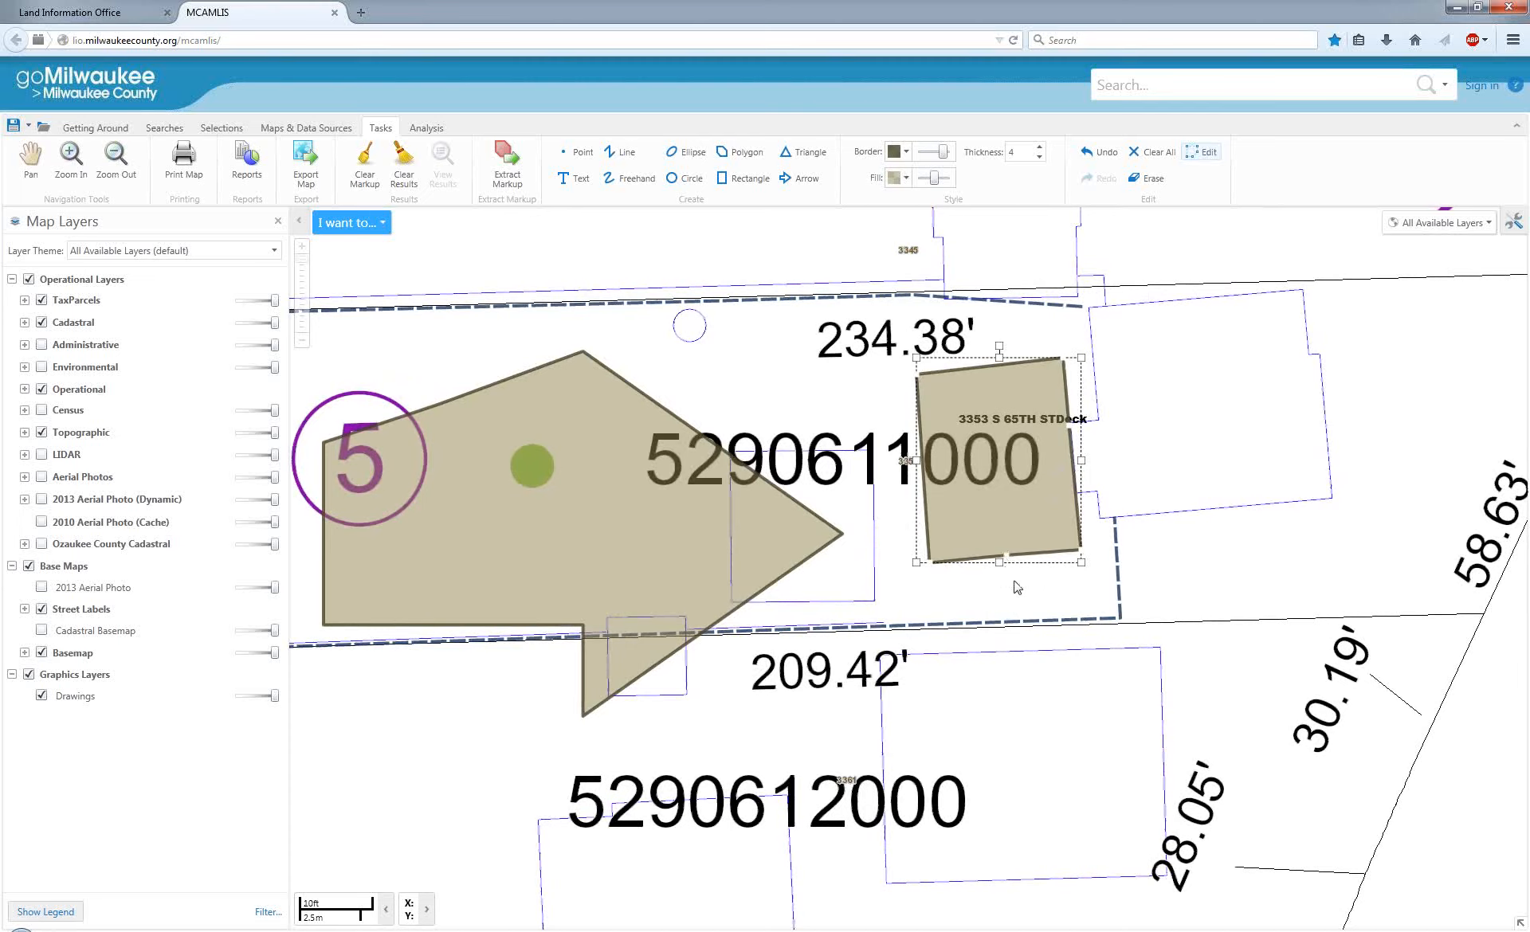
pyautogui.moveTo(1006, 555); pyautogui.dragTo(1040, 693)
pyautogui.rightClick(1034, 689)
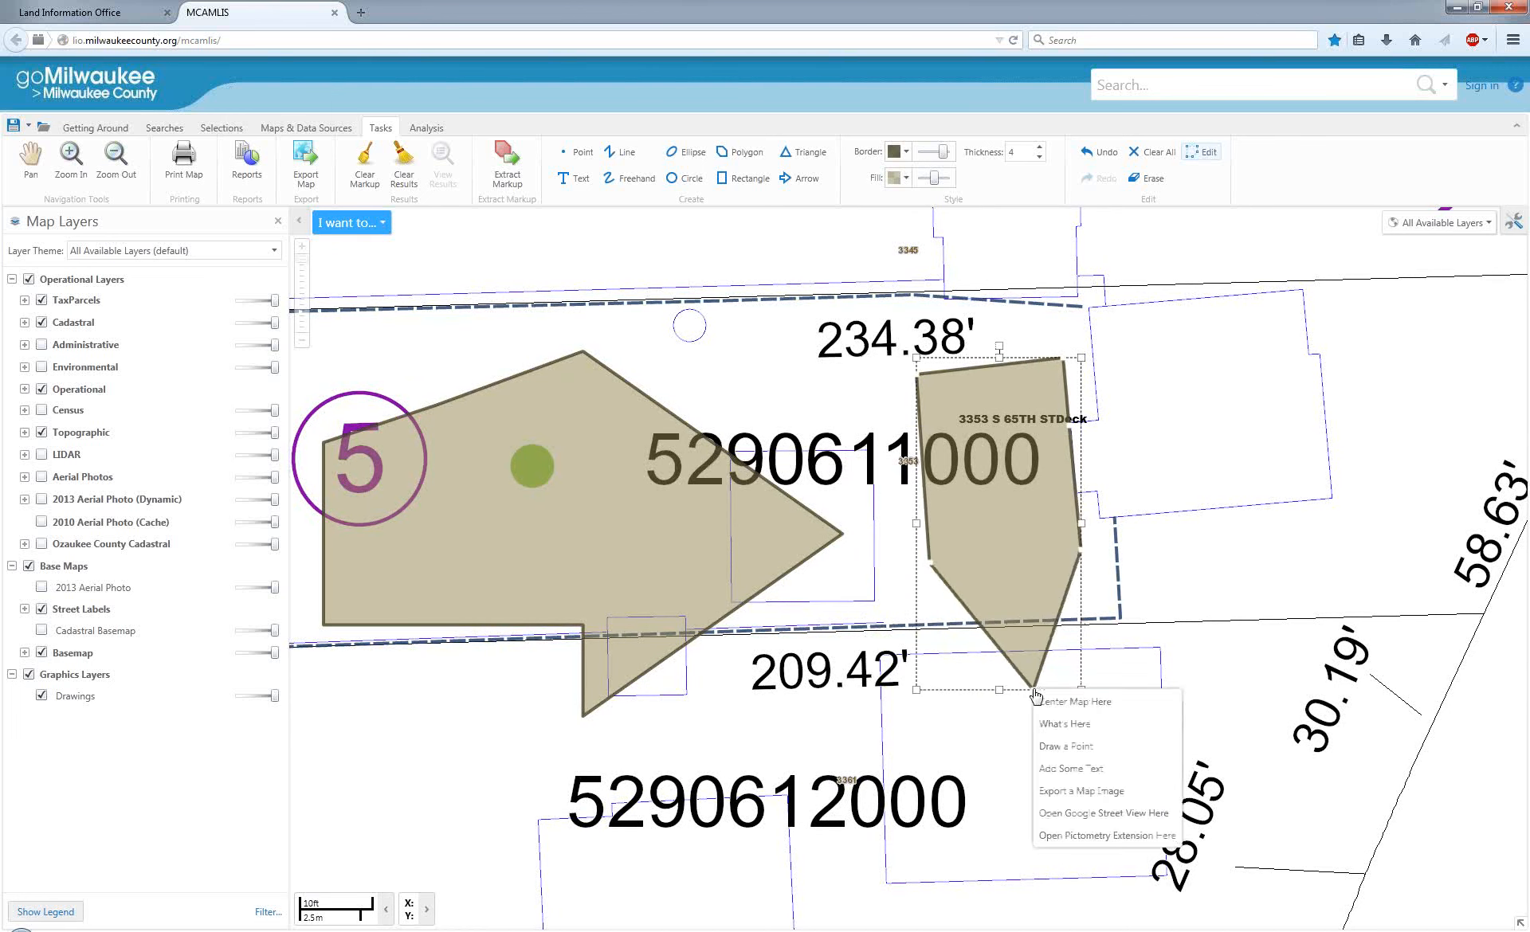
pyautogui.click(1033, 689)
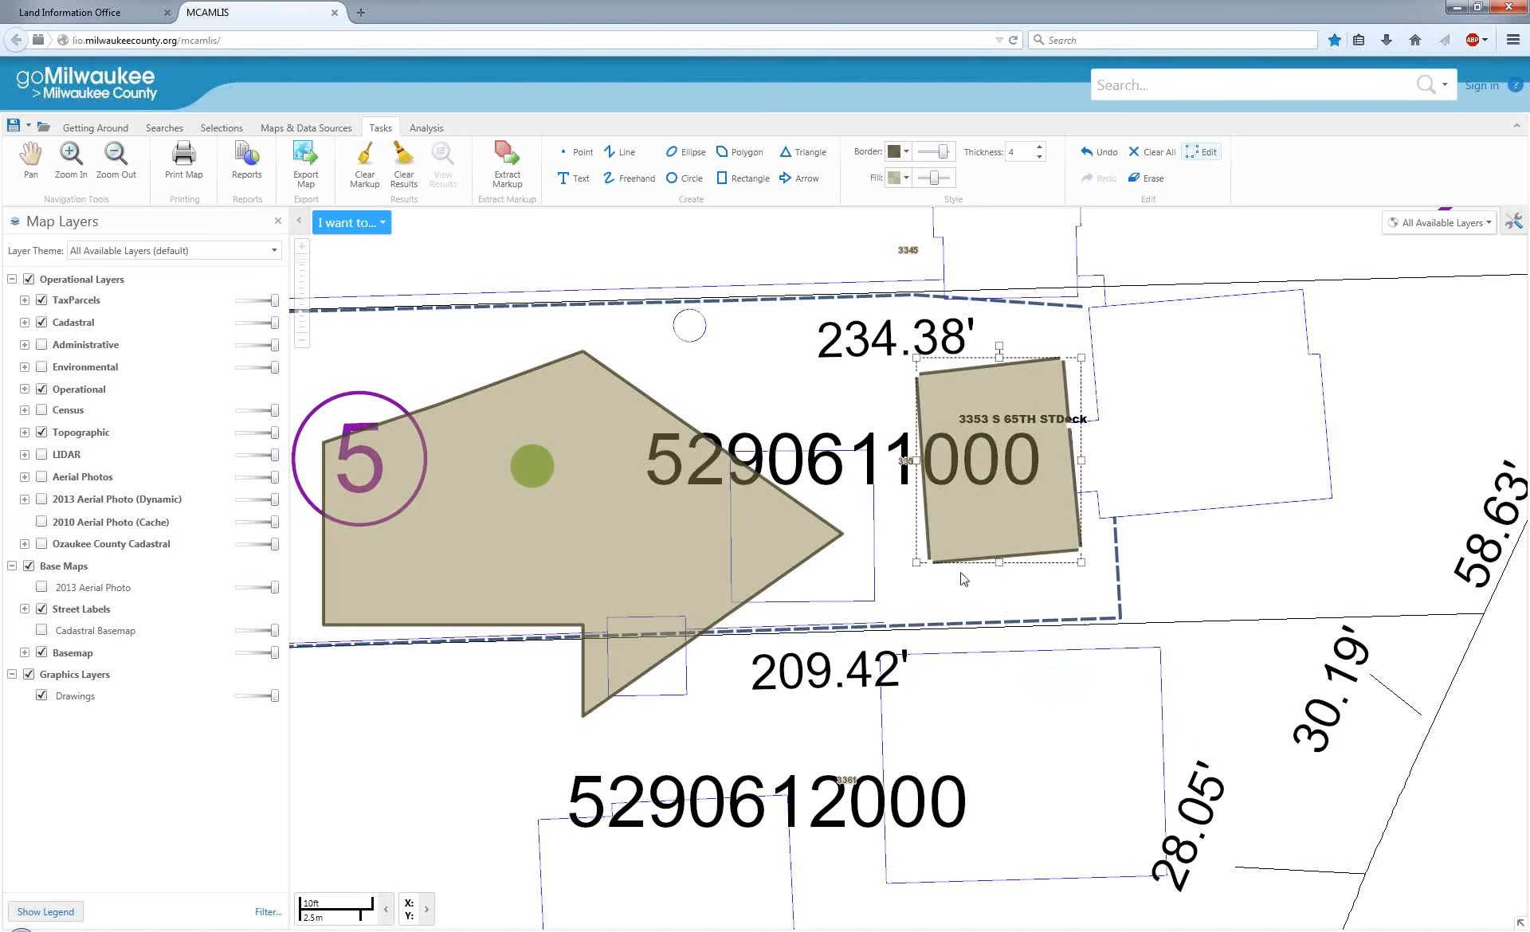
# Delete the deck polygon's southwest corner and pull a new vertex from the diagonal edge out to the west.
pyautogui.rightClick(930, 564)
pyautogui.click(930, 565)
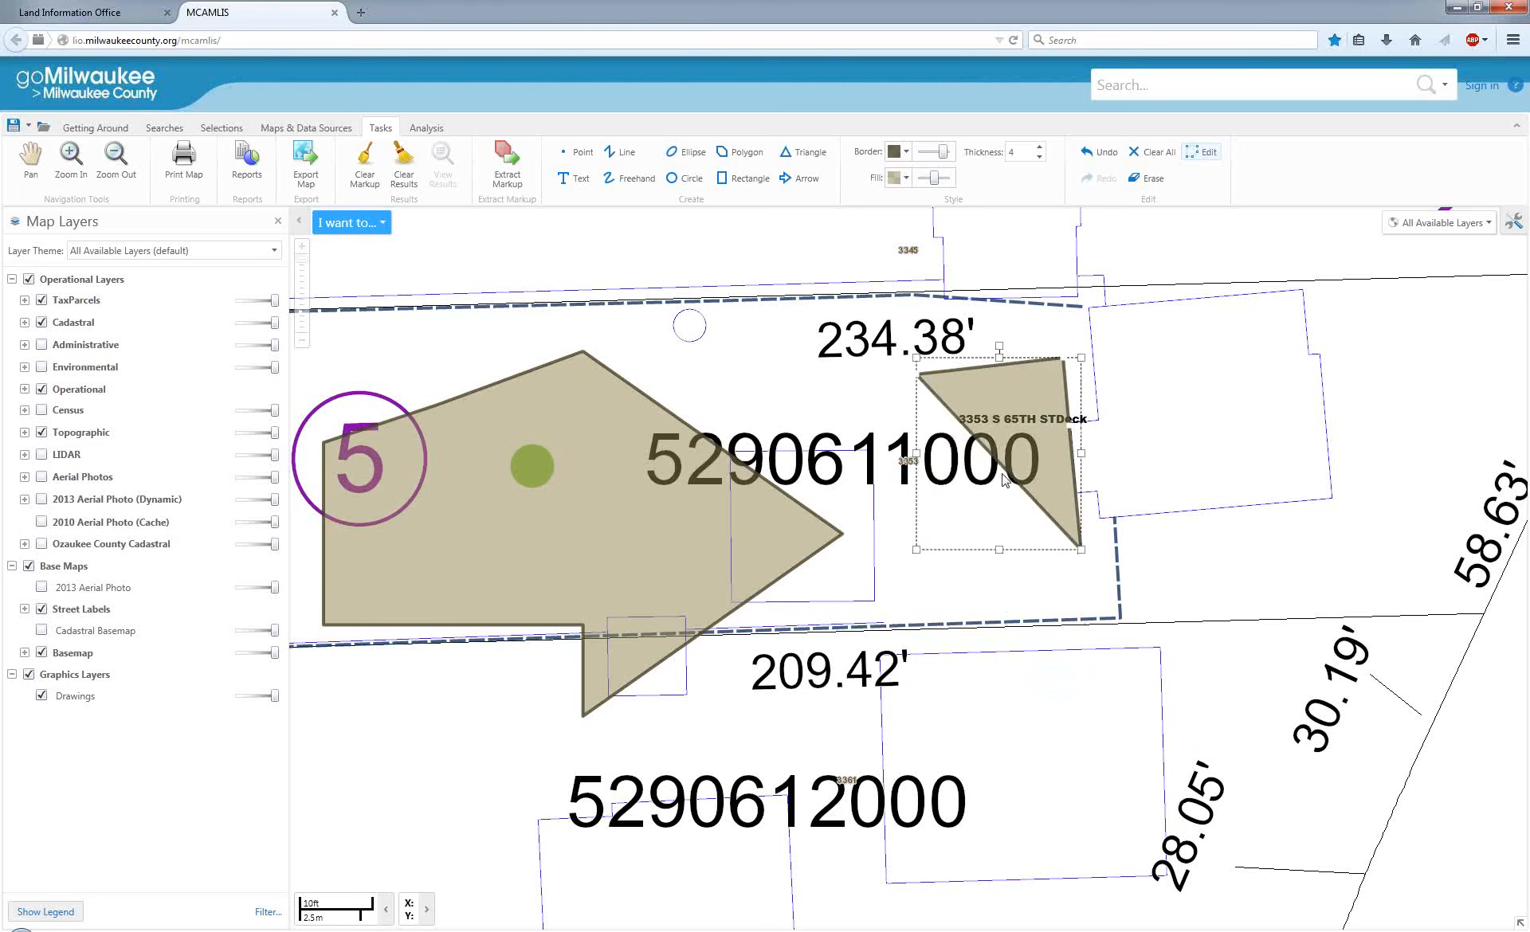
pyautogui.moveTo(1000, 465); pyautogui.dragTo(913, 540)
pyautogui.rightClick(913, 539)
pyautogui.click(914, 541)
pyautogui.moveTo(1000, 469); pyautogui.dragTo(854, 536)
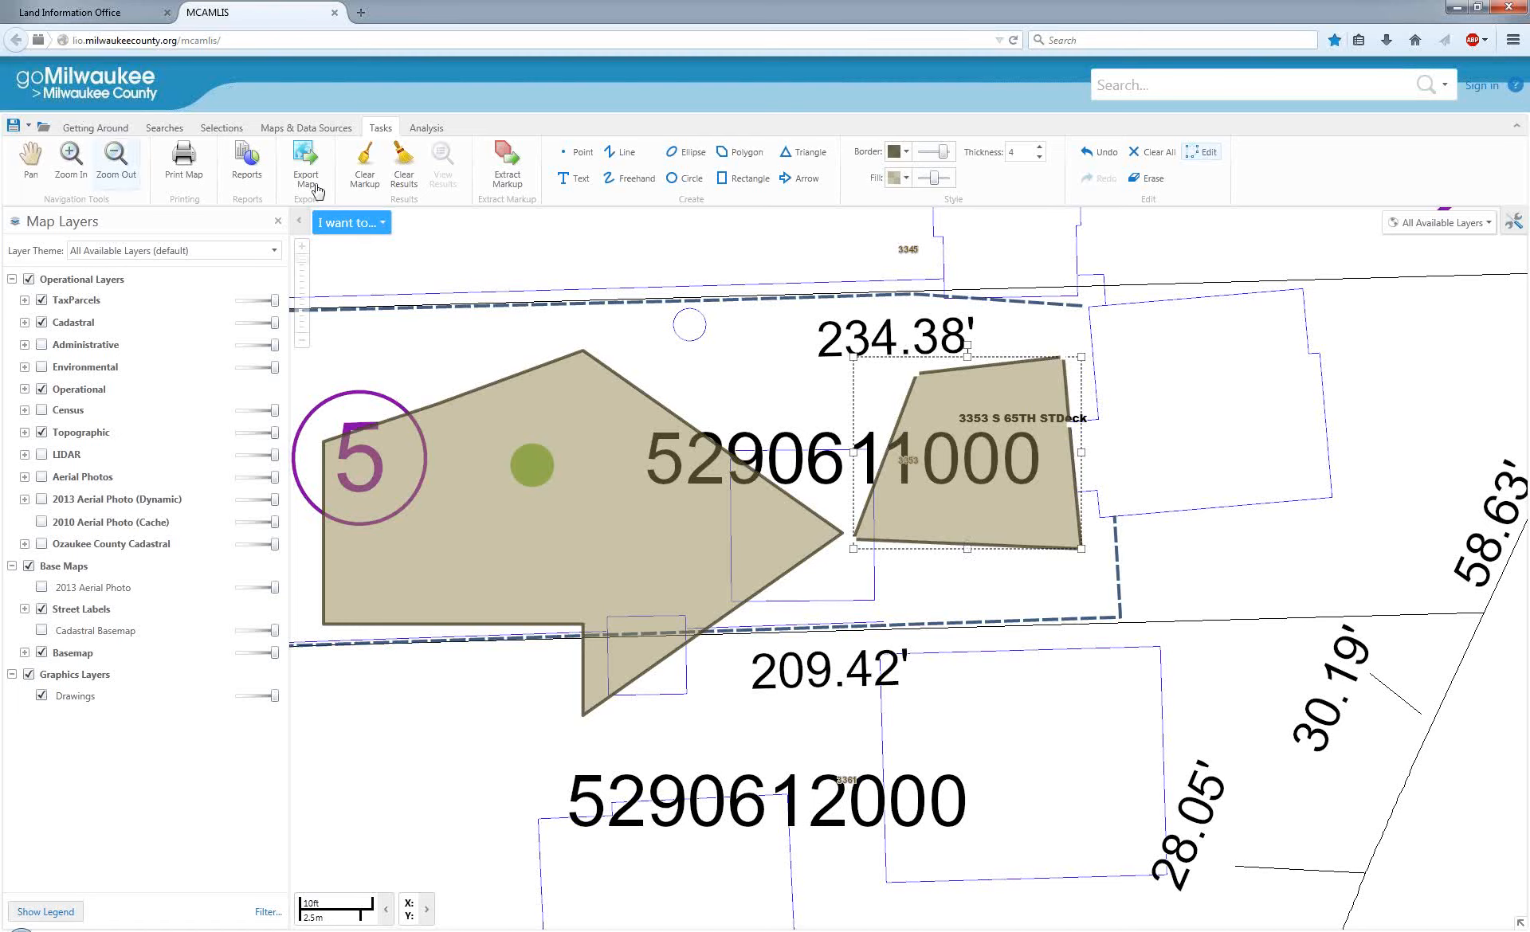
# Start saving the project under the name "My Deck" and enter the creator's name.
pyautogui.click(14, 126)
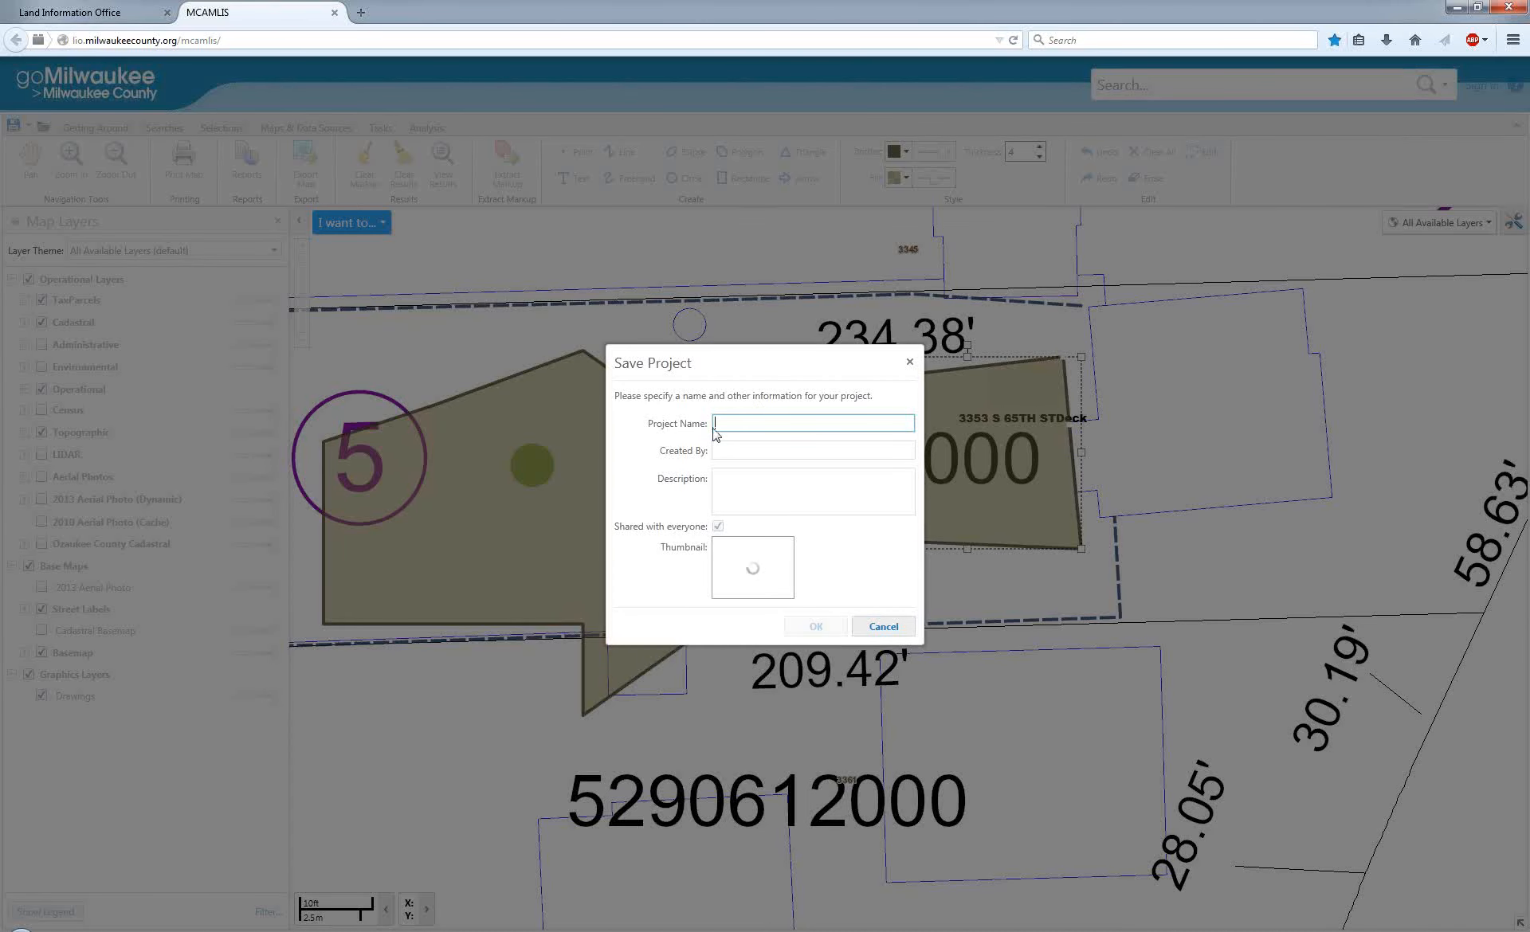
pyautogui.write('My Deck')
pyautogui.press('Tab')
pyautogui.write('Brad')
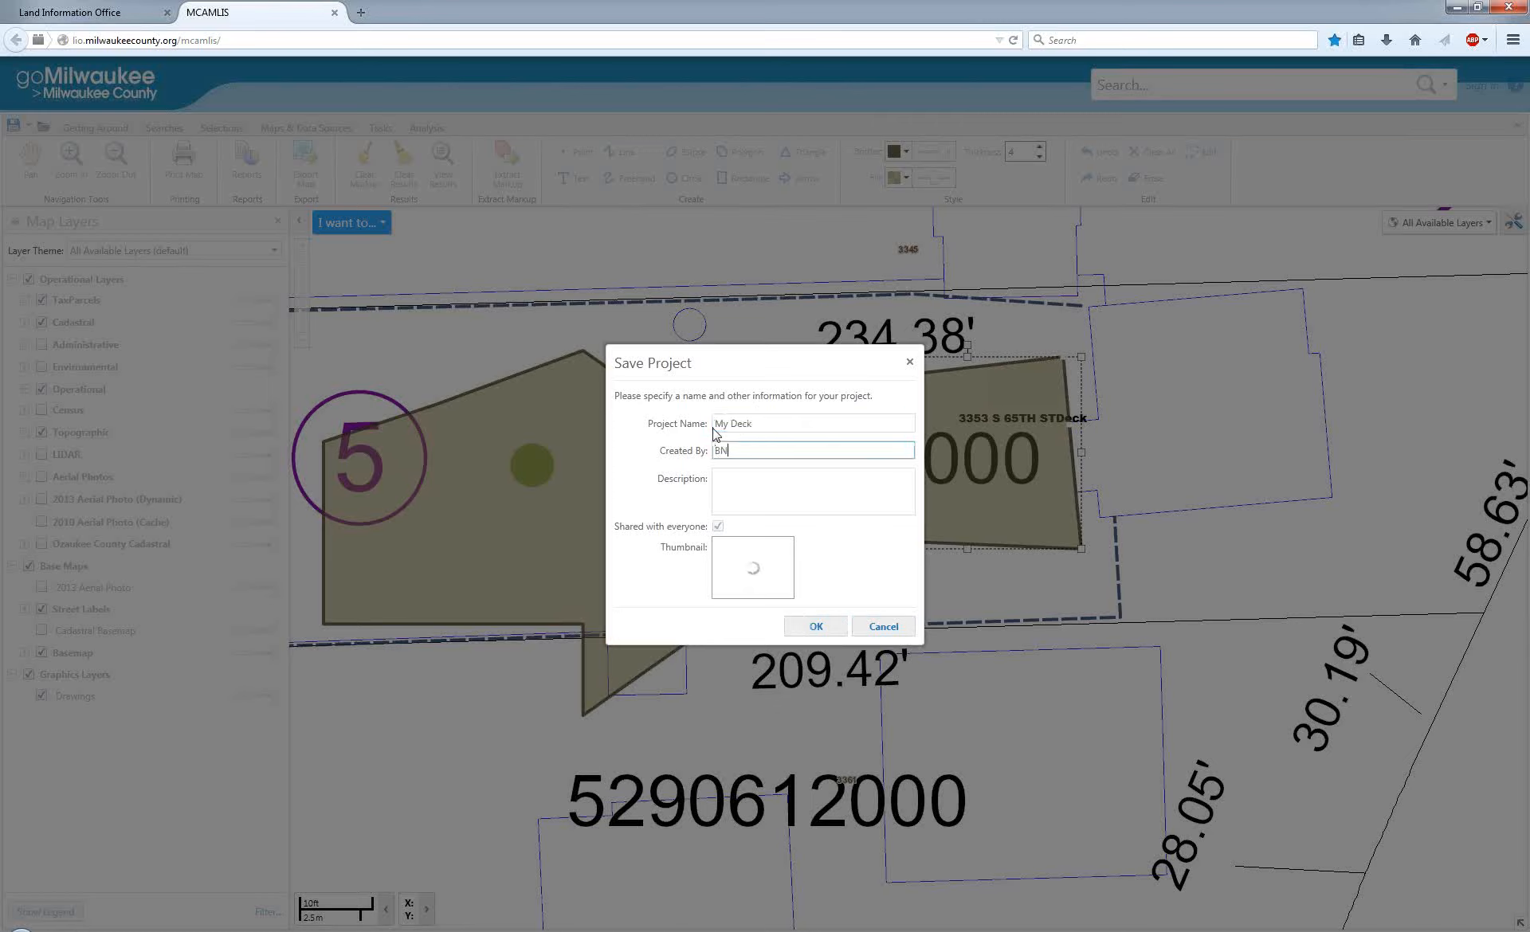
pyautogui.press('Tab')
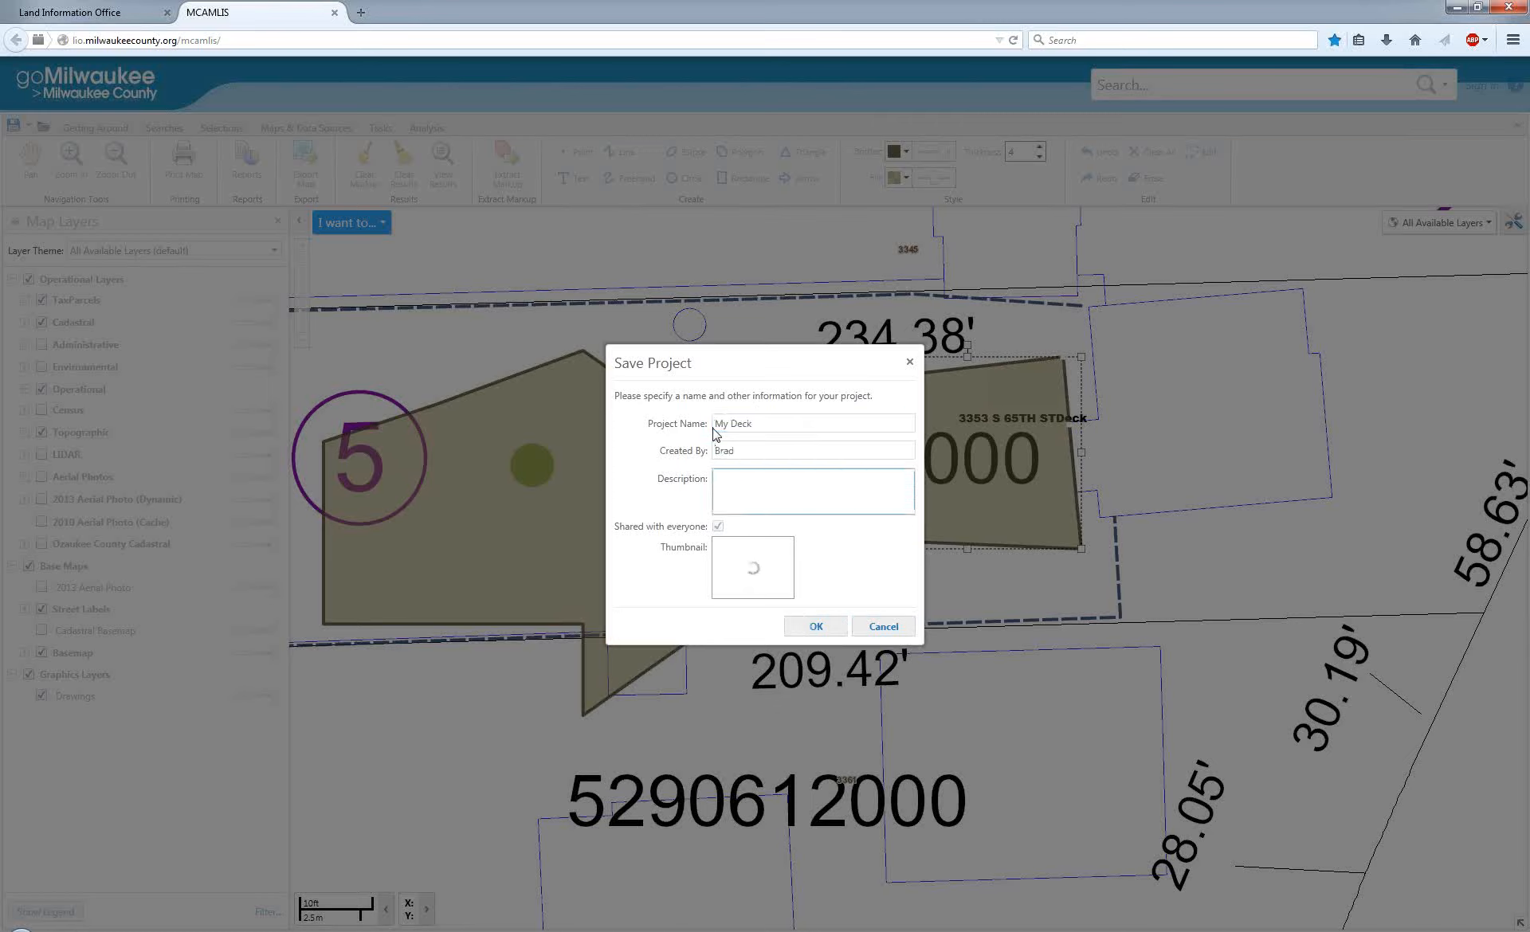